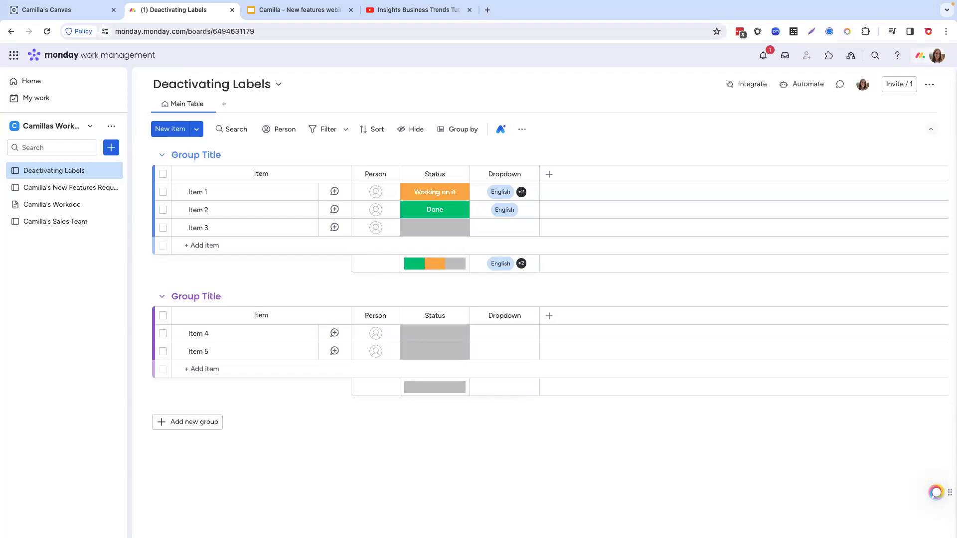
Step: Deactivate the "Working on it" label of the Status column and apply the label changes
click(432, 232)
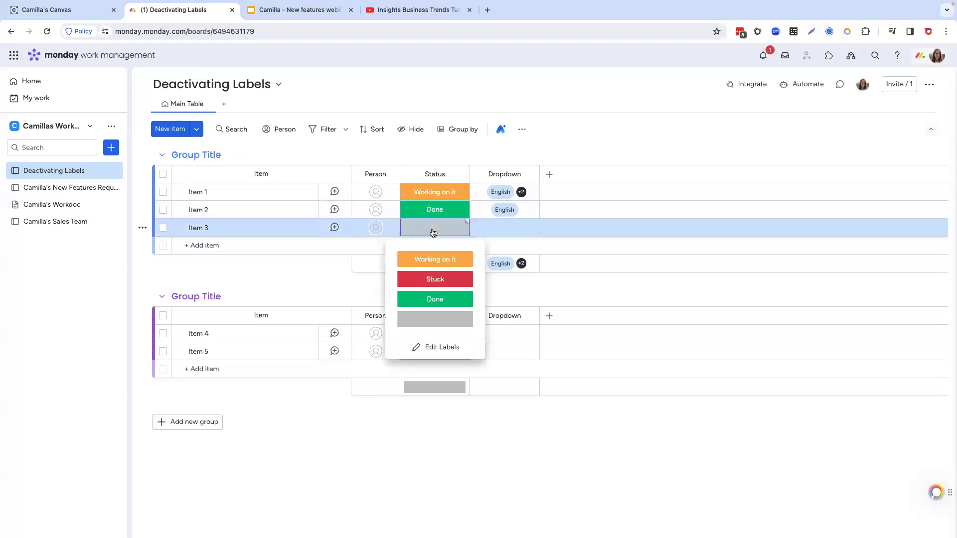
click(451, 347)
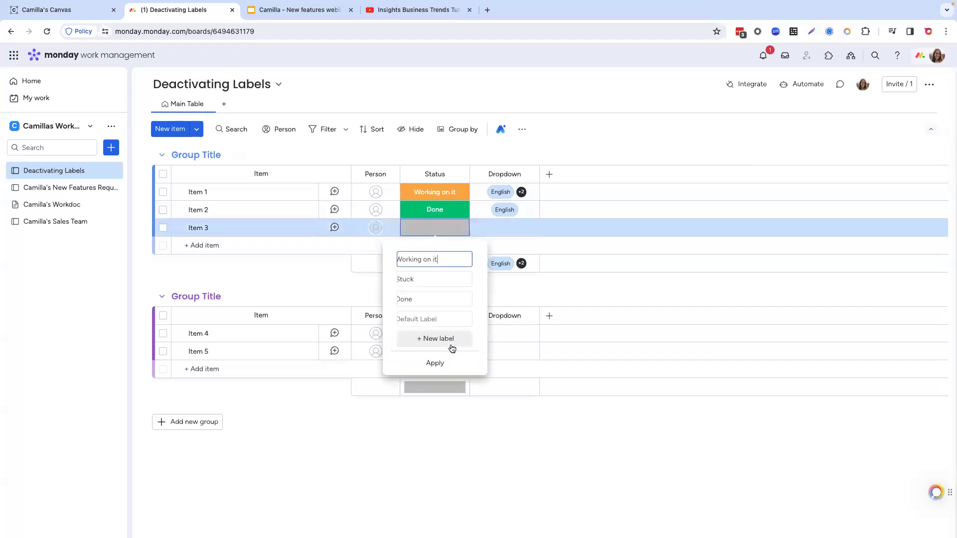
click(477, 259)
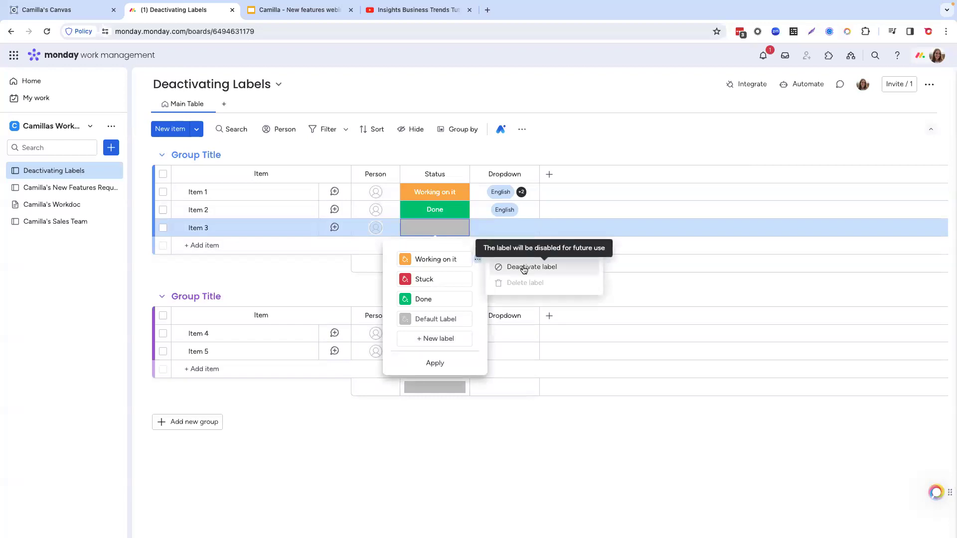
click(523, 270)
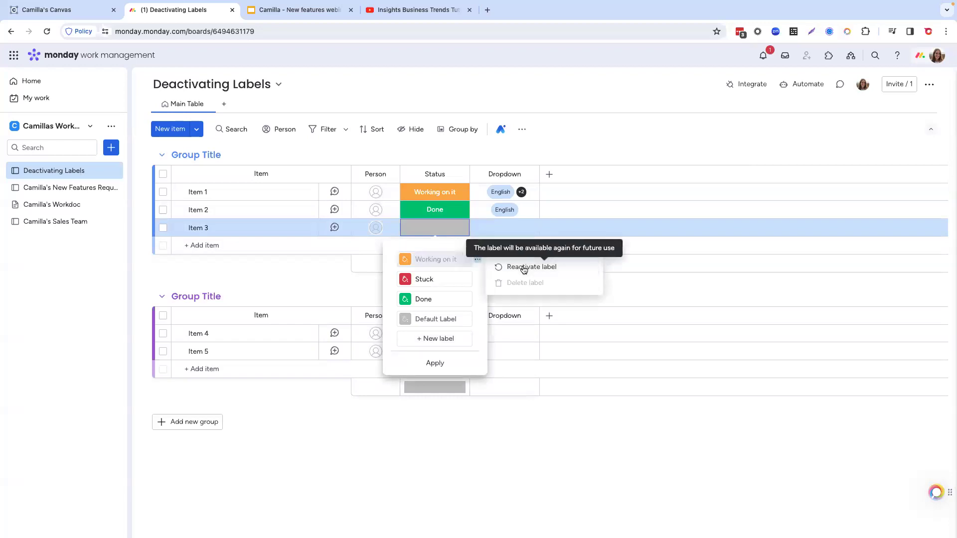
click(454, 365)
click(360, 284)
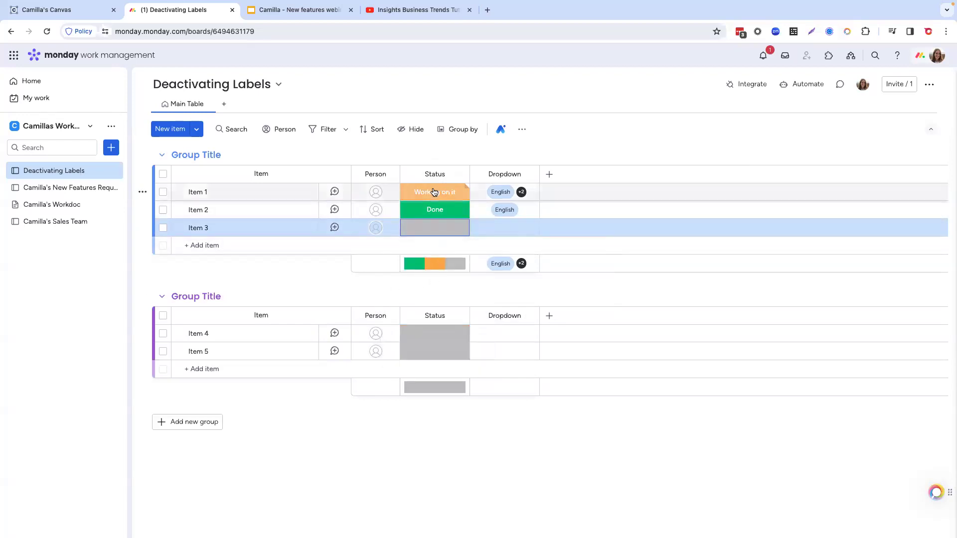
Step: Reactivate the "Working on it" status label, apply the change, and set Item 3's status to "Working on it"
click(438, 231)
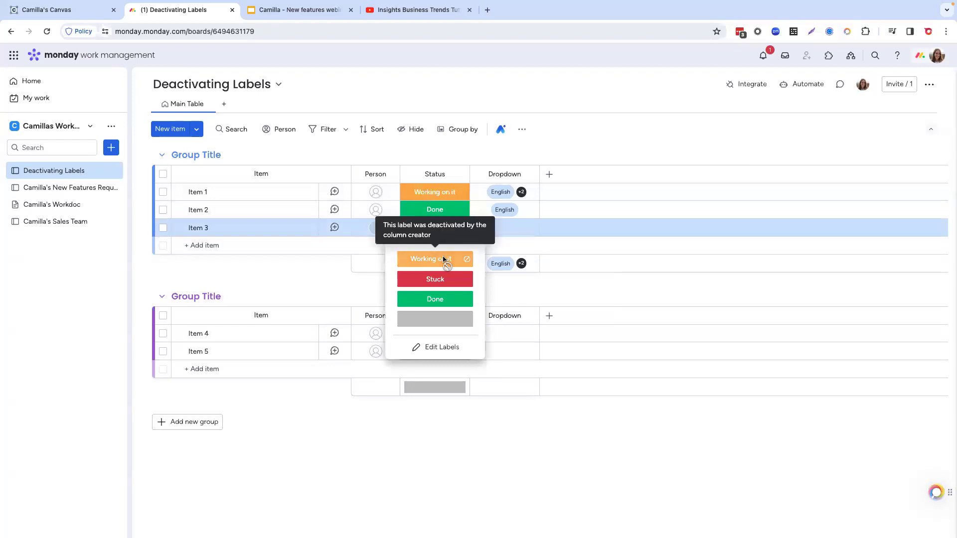
click(432, 348)
click(477, 260)
click(501, 267)
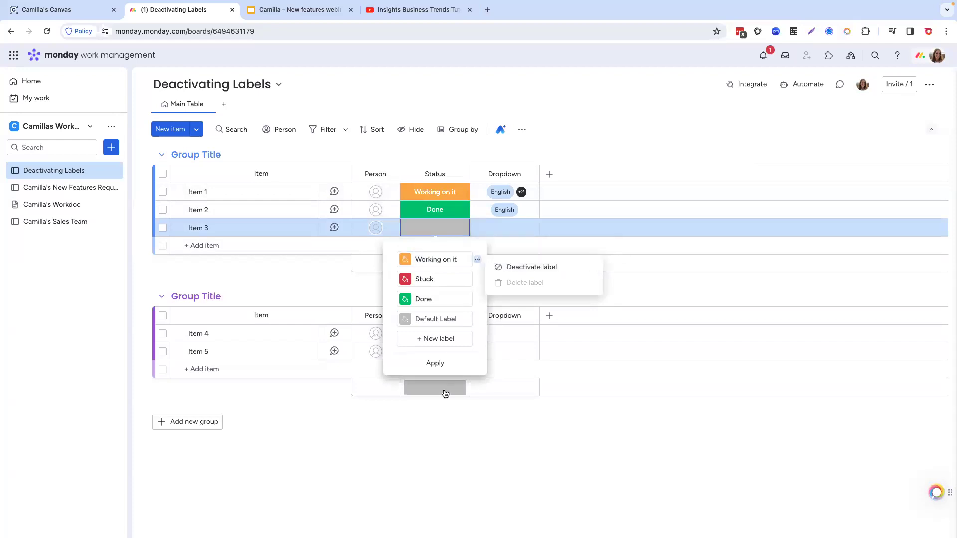
click(435, 362)
click(352, 298)
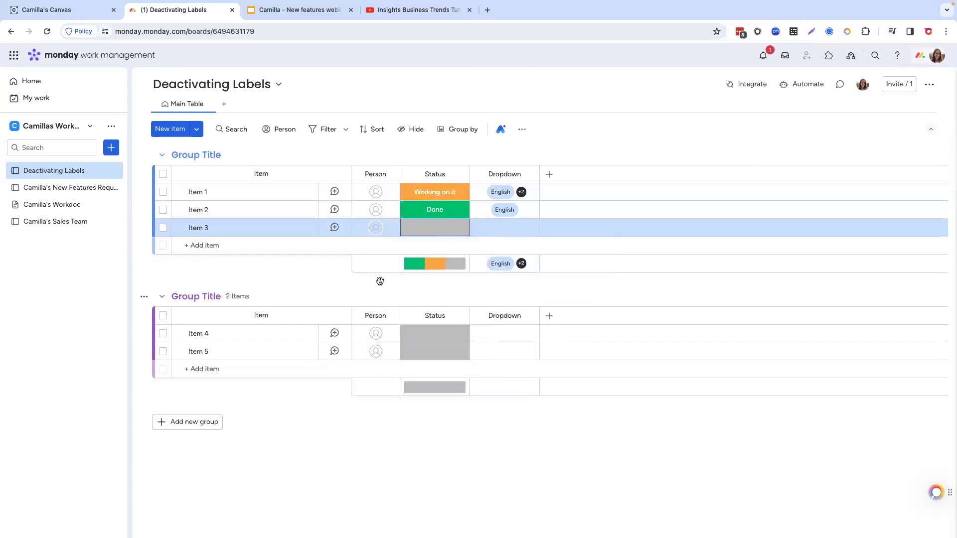
click(442, 227)
click(435, 257)
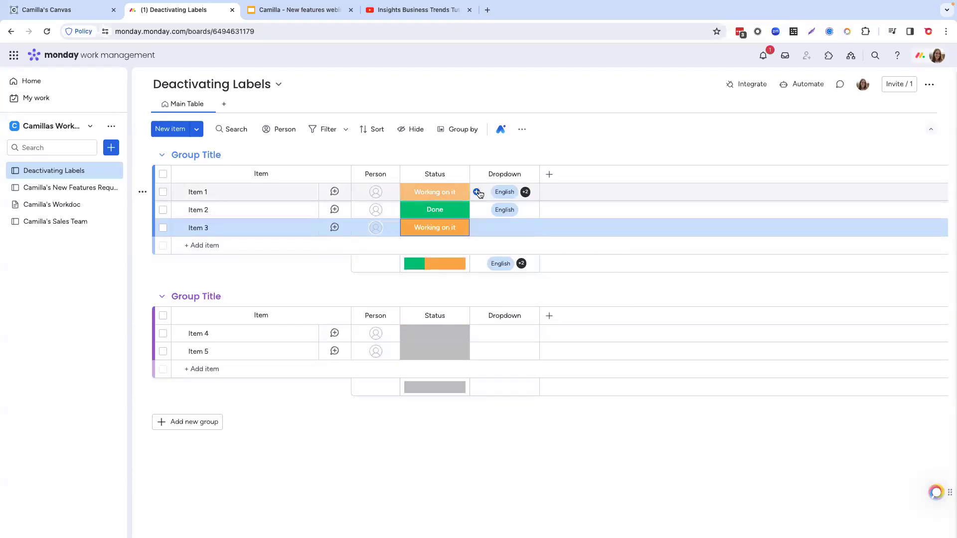
Step: View the Dropdown column's label editor from Item 1, including the options for the English label
click(477, 192)
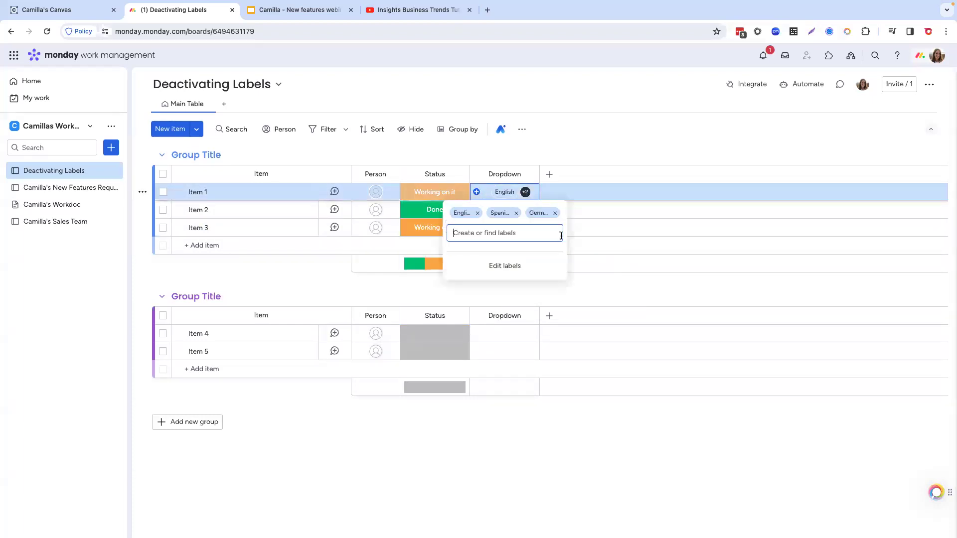
click(506, 264)
click(557, 256)
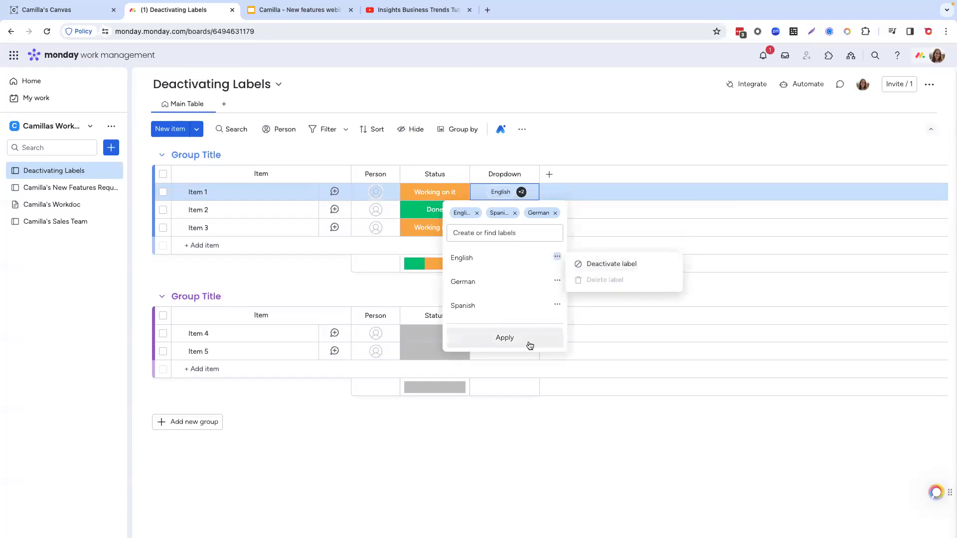
click(398, 290)
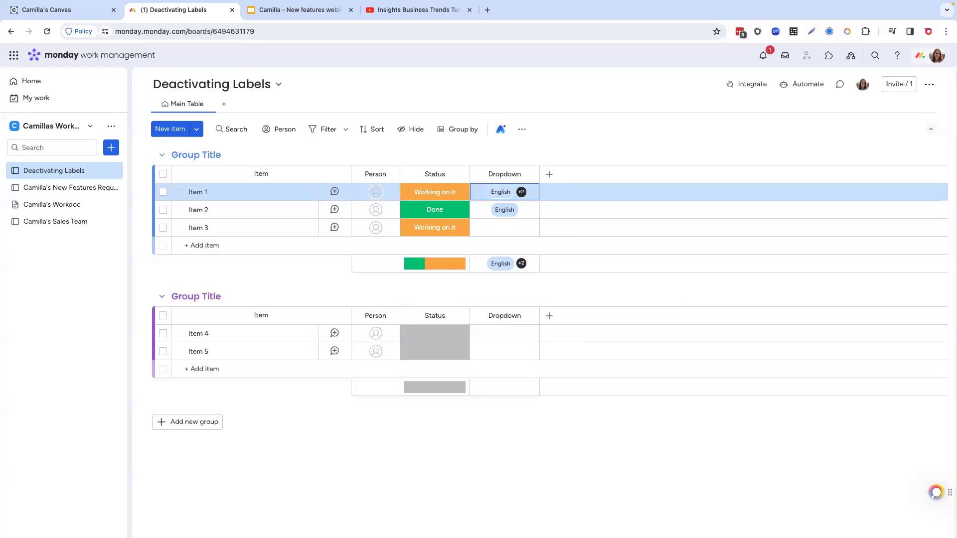
click(67, 18)
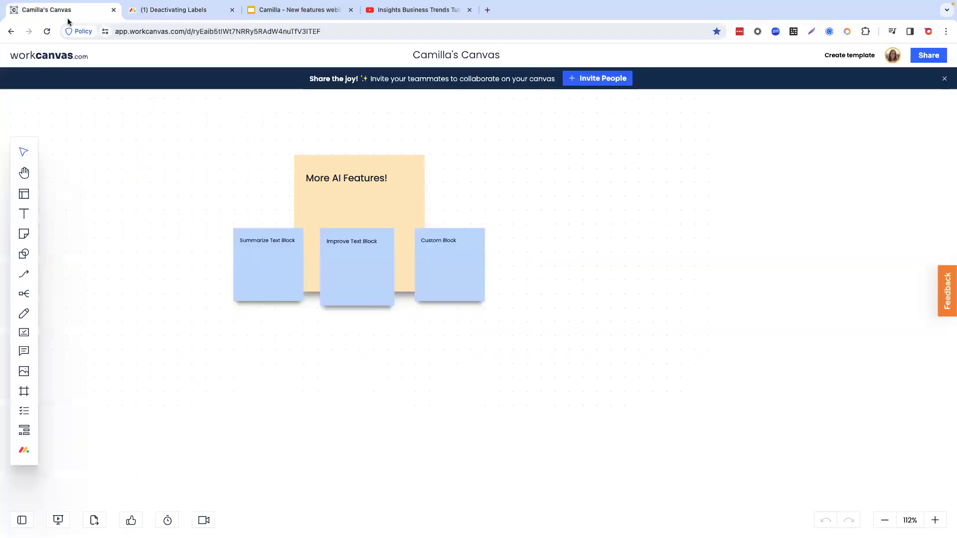
click(177, 9)
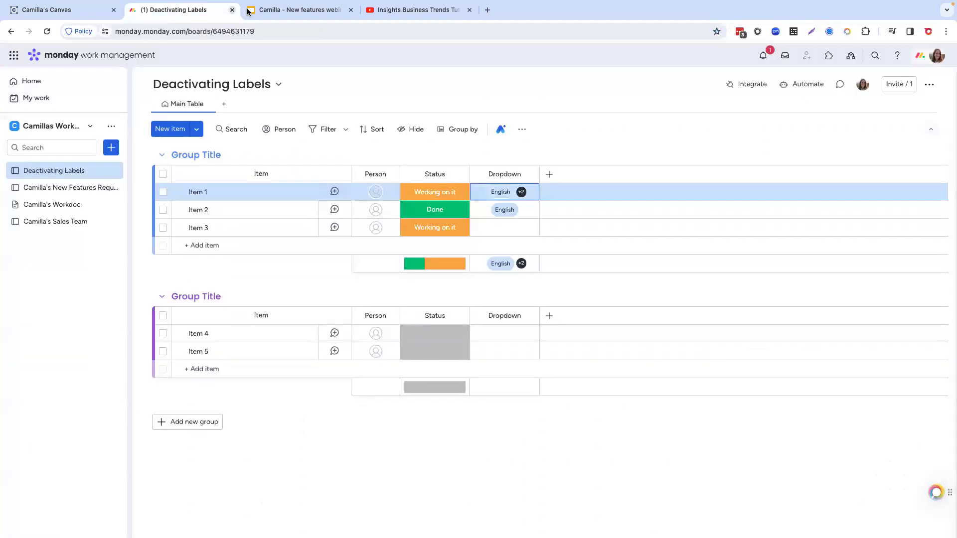
Step: Browse the workspace's templates in the Marketing category and open the details of the Email marketing template
click(111, 149)
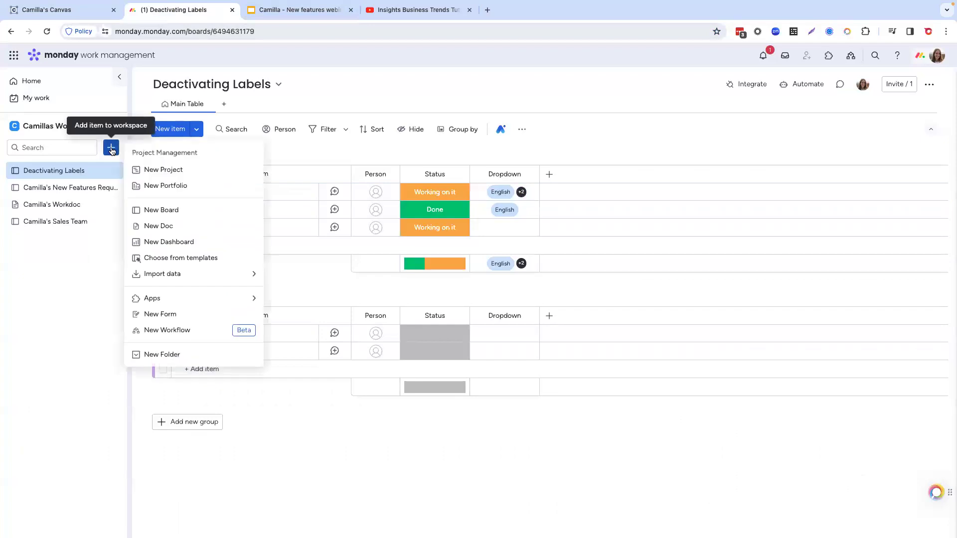
click(164, 258)
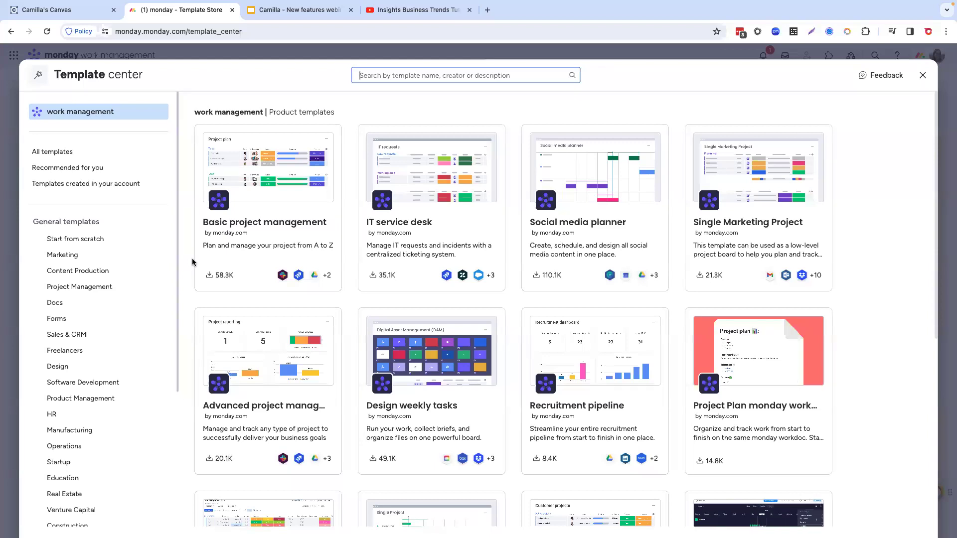
click(76, 258)
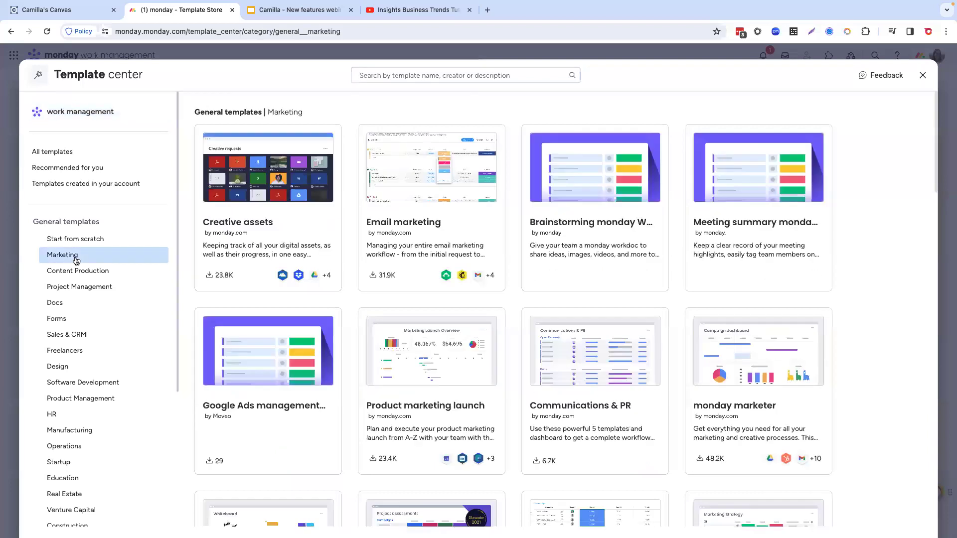
click(446, 235)
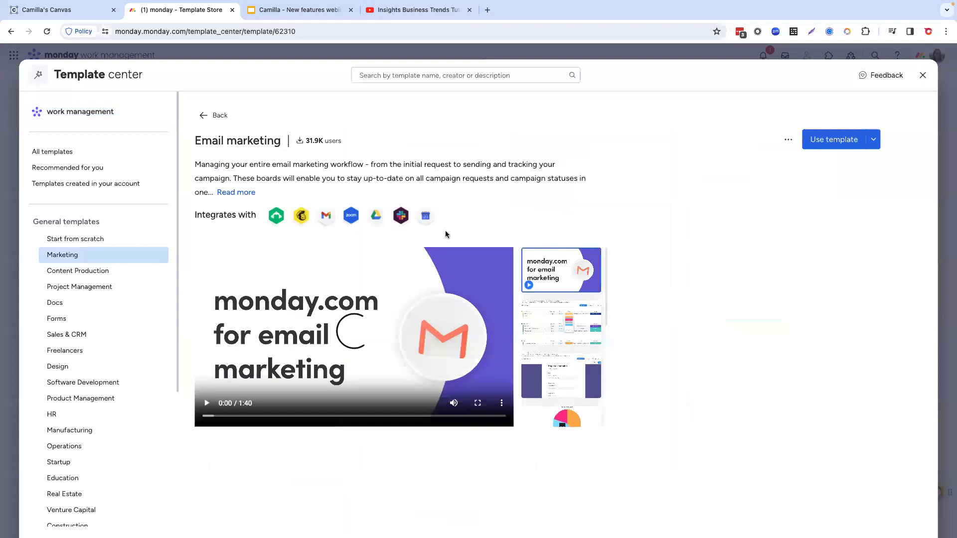
Step: Check the Email marketing template's extra options and the list of workspaces it can be used in
click(789, 143)
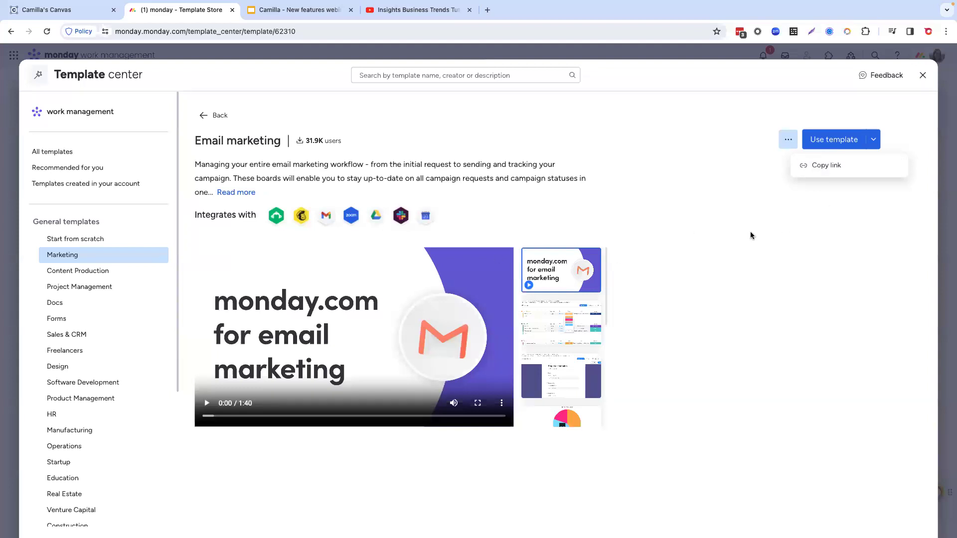
click(816, 248)
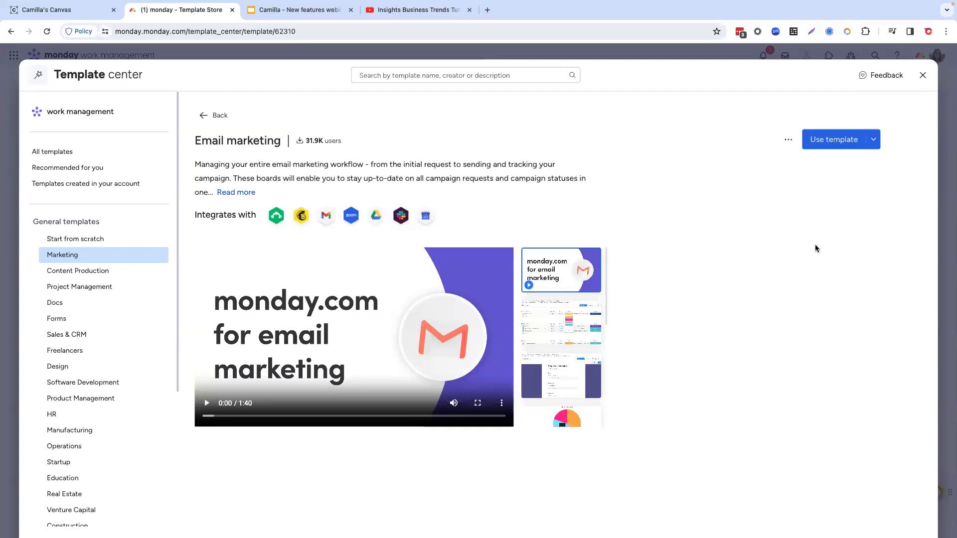
click(875, 140)
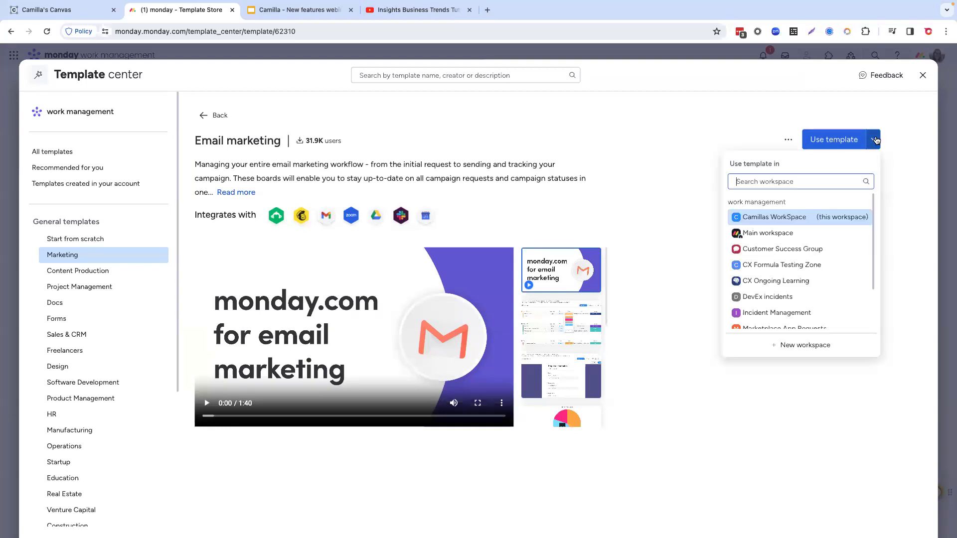
click(889, 207)
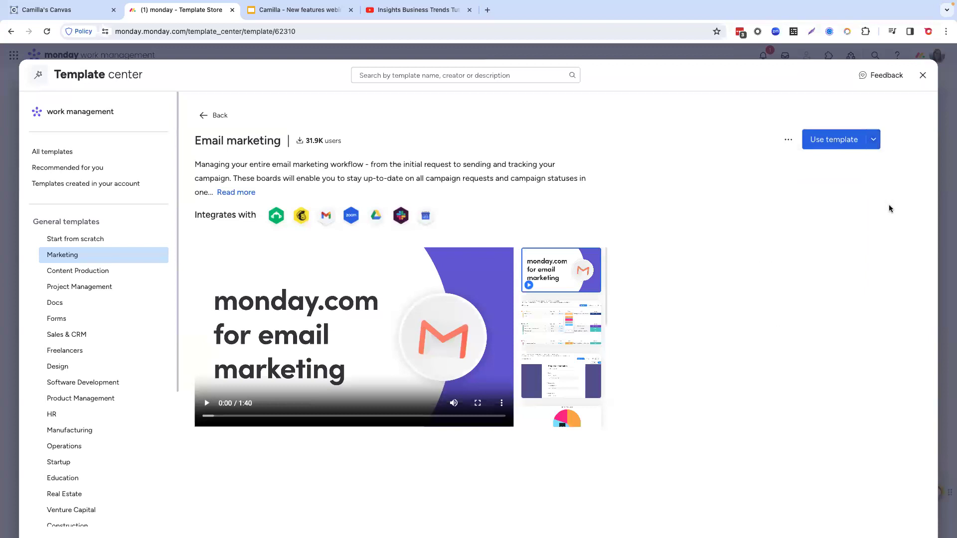
Step: Add the Email marketing template to the current workspace and look through the columns of its Campaign status board
click(816, 143)
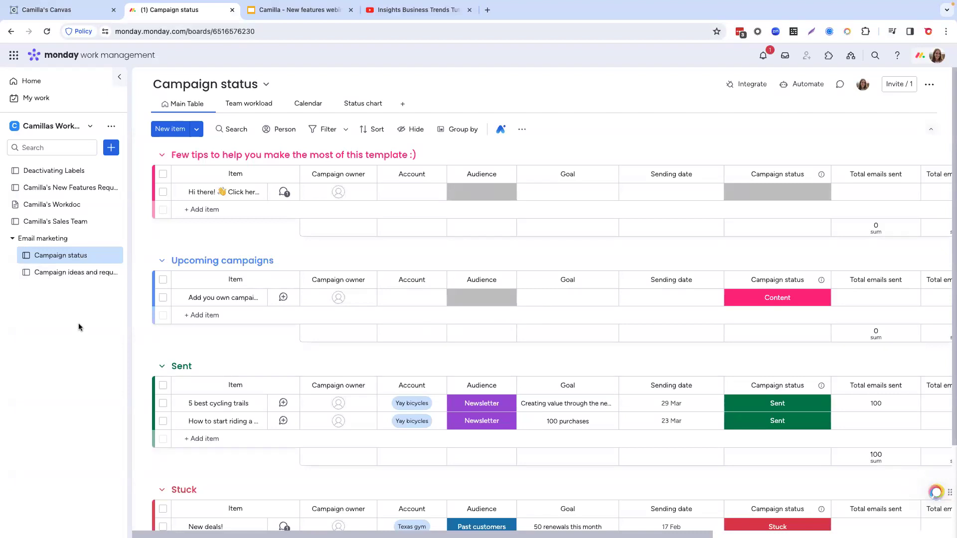
scroll(435, 243, right, 7)
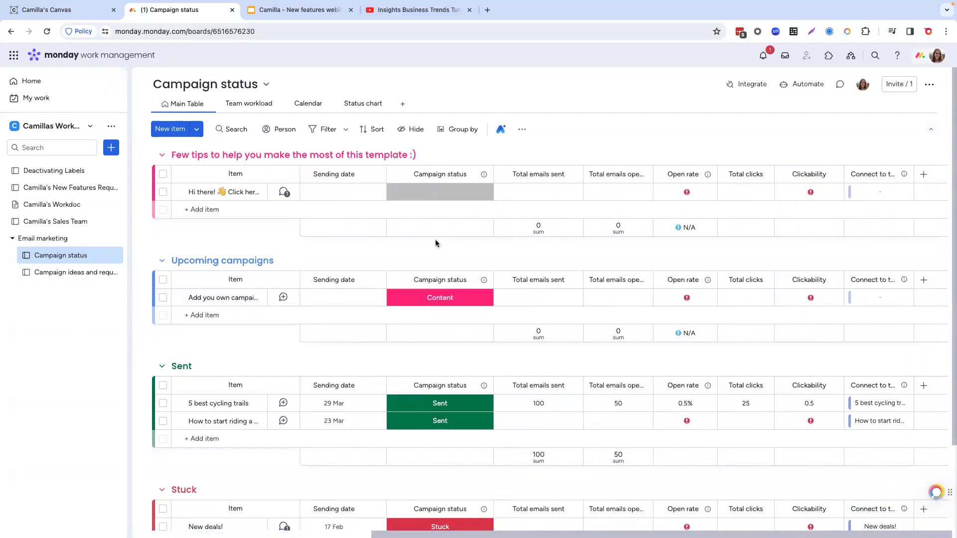
scroll(436, 242, left, 5)
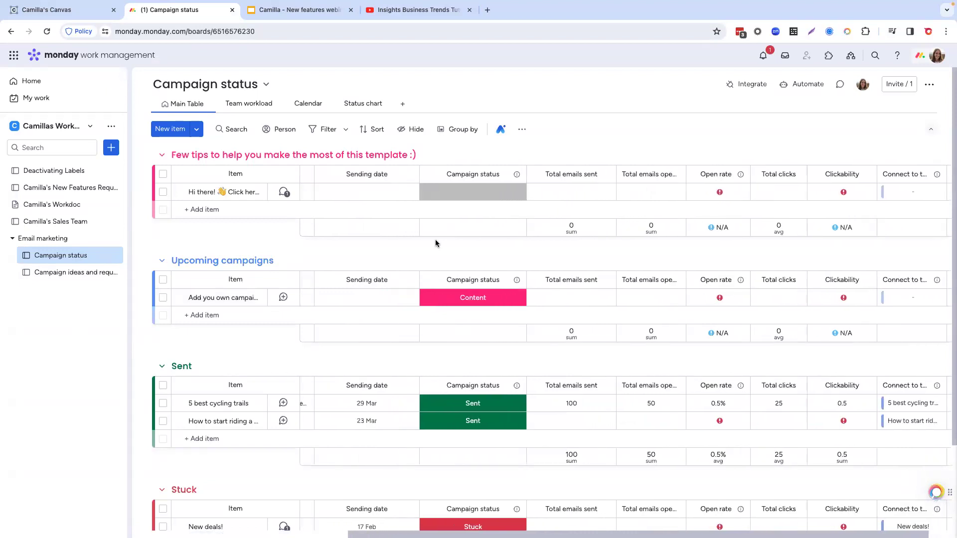
scroll(435, 244, left, 2)
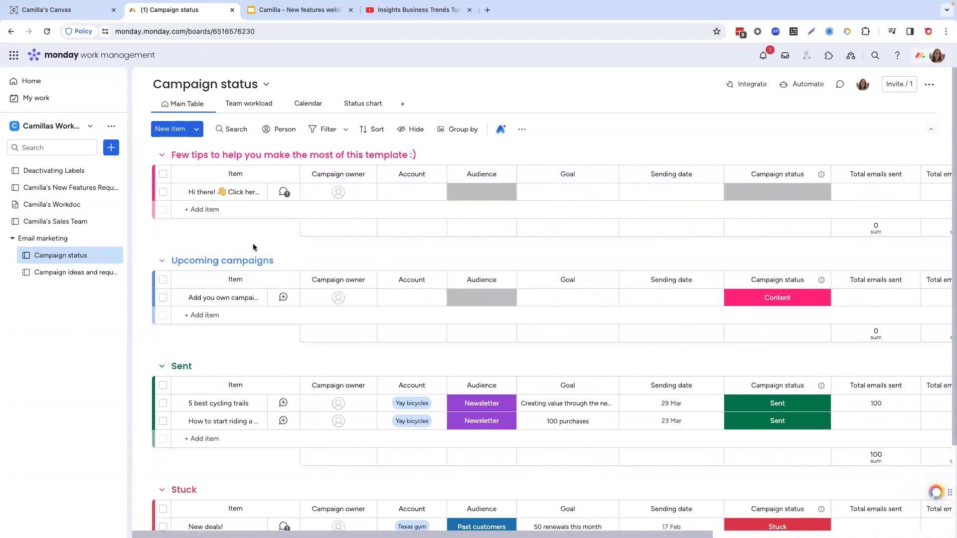
Step: Collapse the Email marketing folder and examine the Sales Team board's email count, phone count, formula and connected-board columns
click(12, 241)
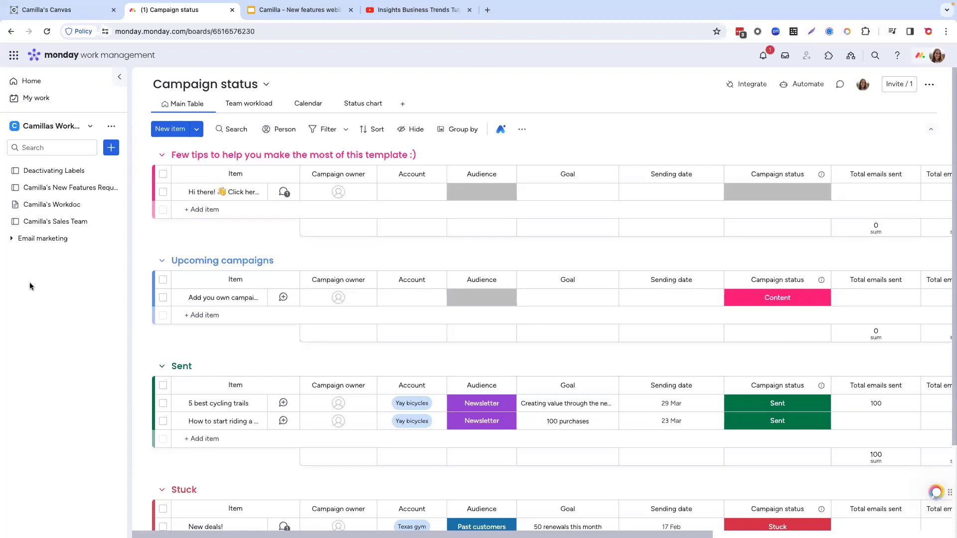
click(43, 222)
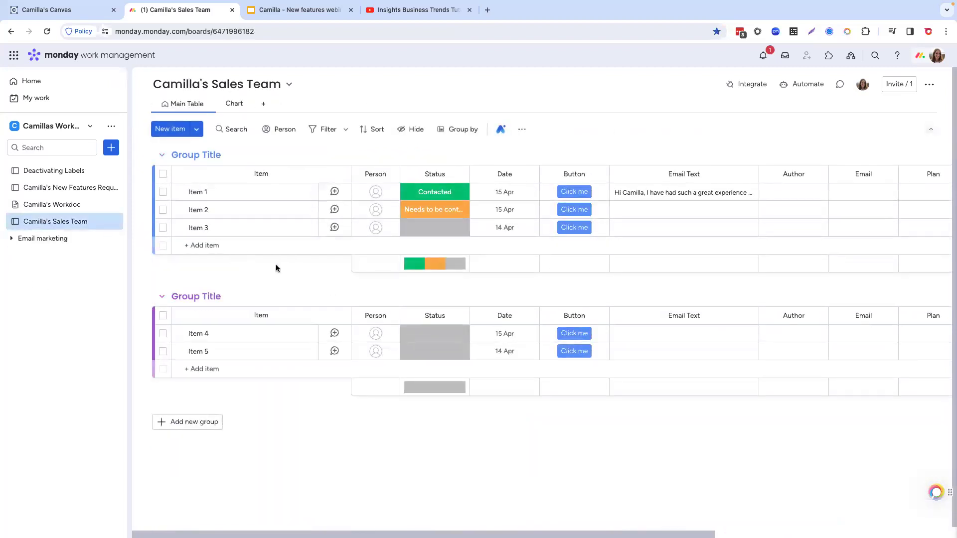
scroll(306, 273, right, 7)
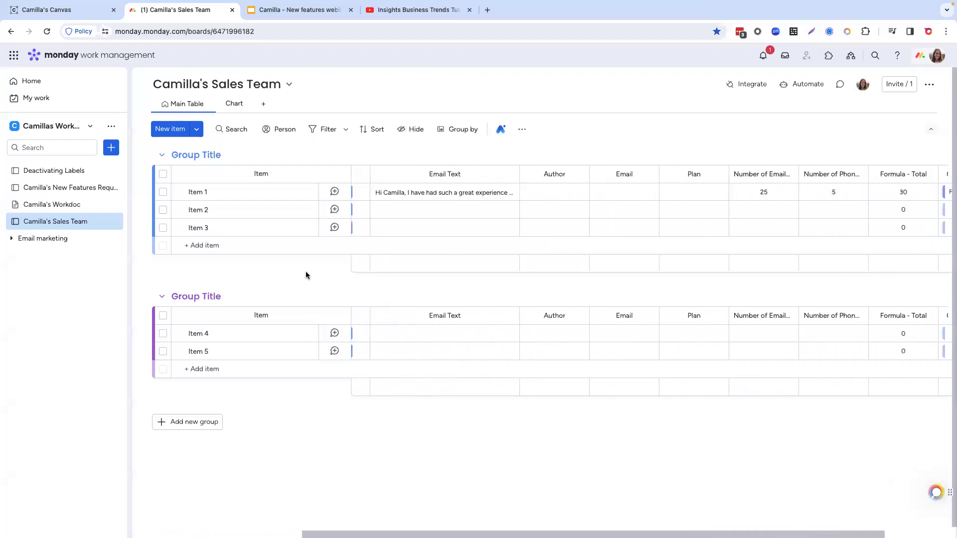
click(668, 192)
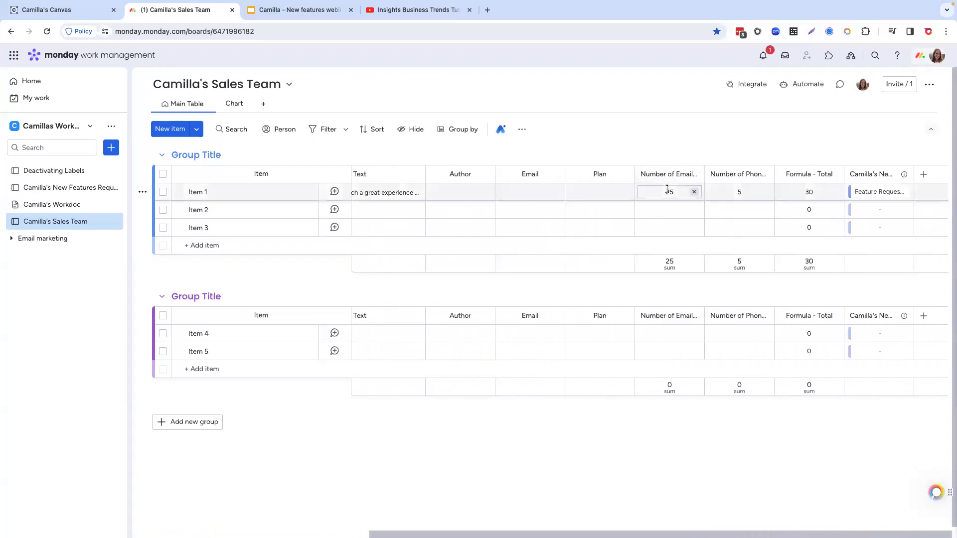
click(737, 192)
click(808, 191)
click(734, 189)
click(816, 187)
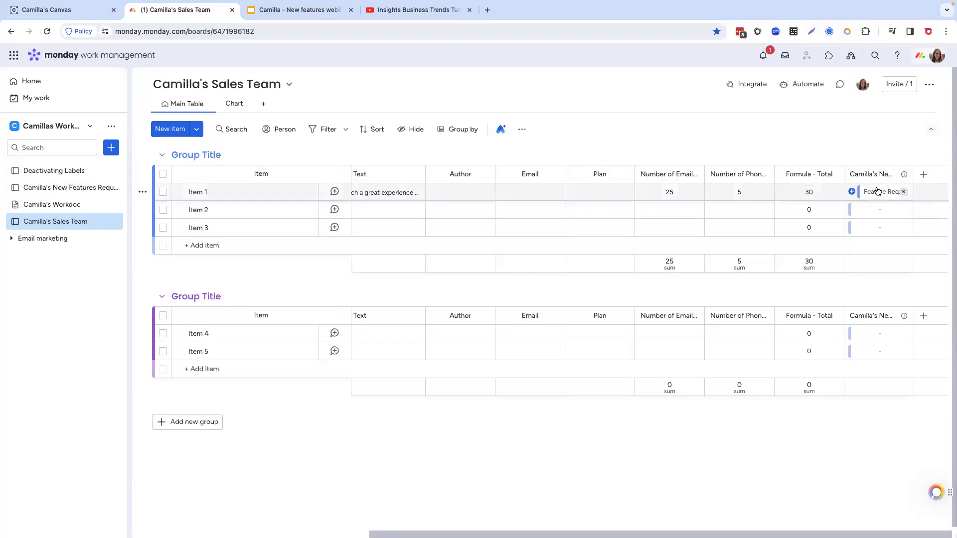
scroll(748, 212, left, 6)
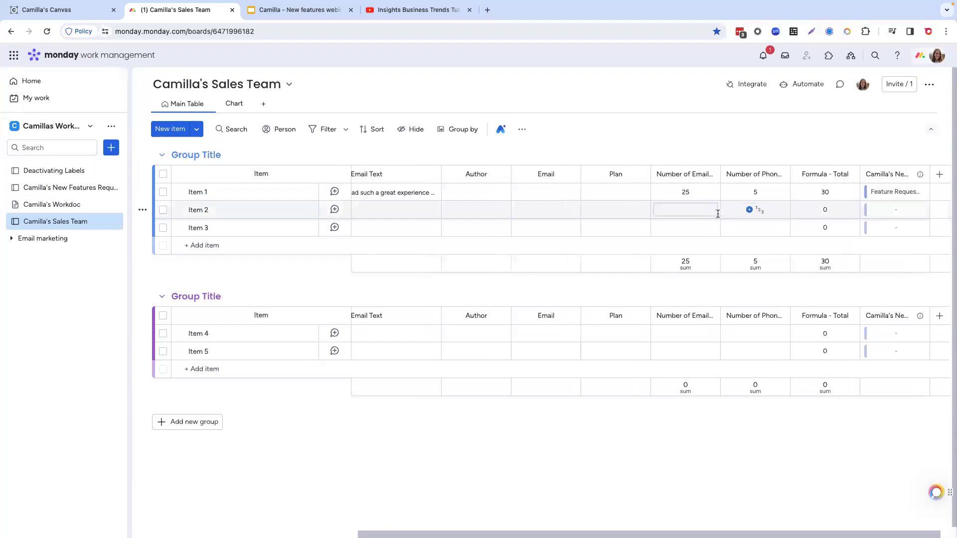
scroll(718, 214, left, 1)
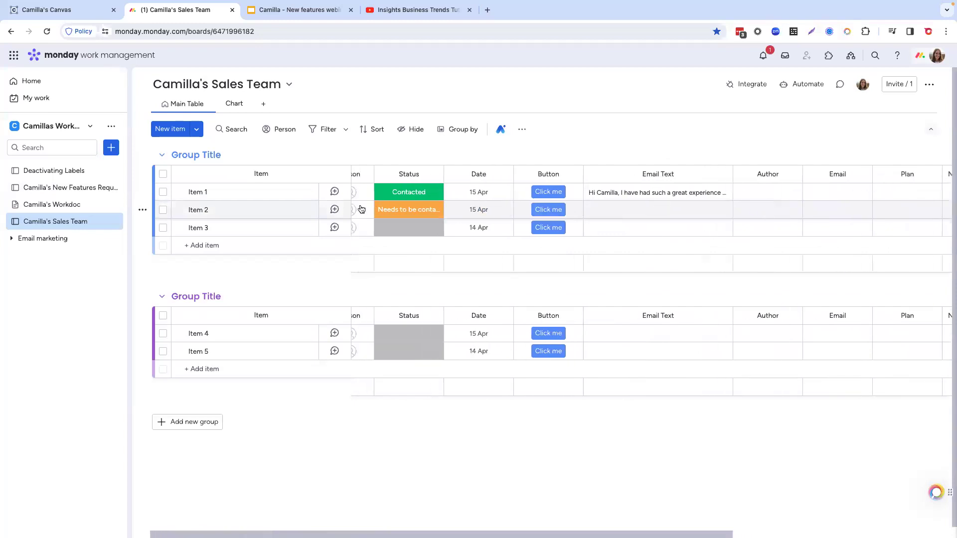
Step: Look at the view types that can be added to the Sales Team board, and open its existing Chart view
click(264, 106)
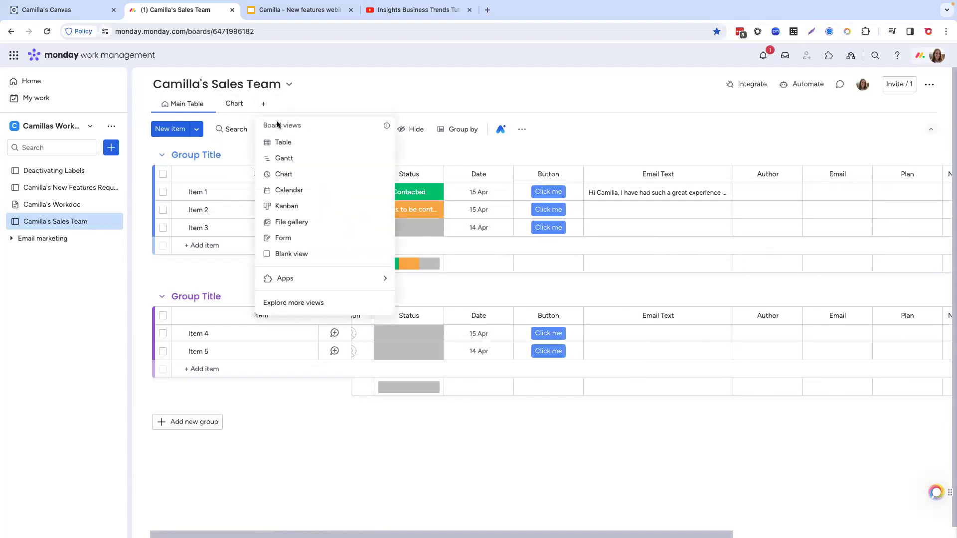
click(235, 142)
click(231, 104)
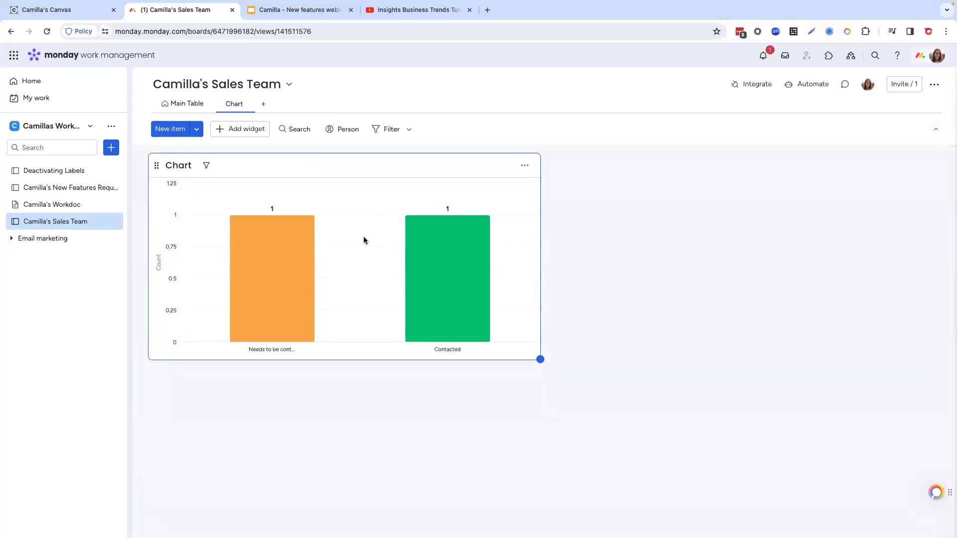
Step: Inspect the chart's bars, drill down into the Contacted bar to review its item's columns, and close the drill-down
mouse_move(275, 291)
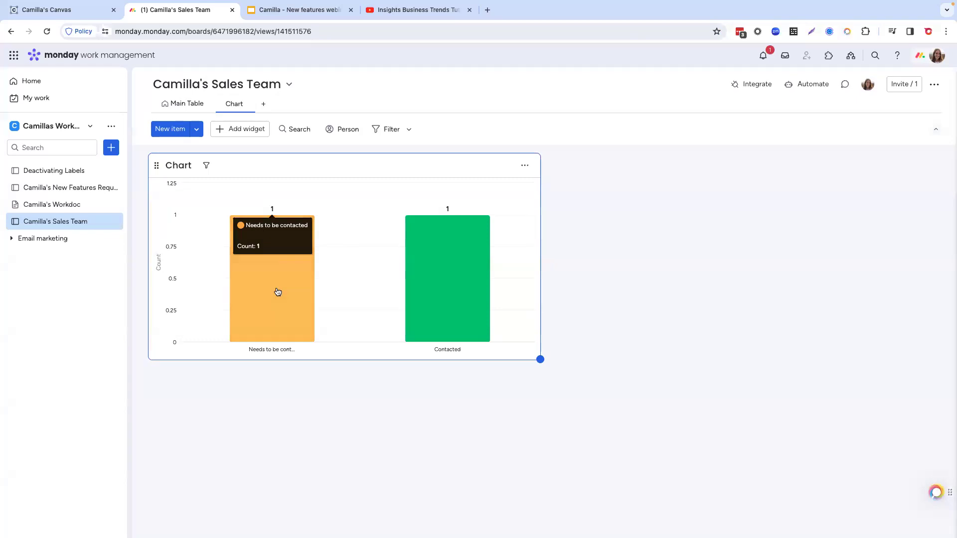
mouse_move(449, 276)
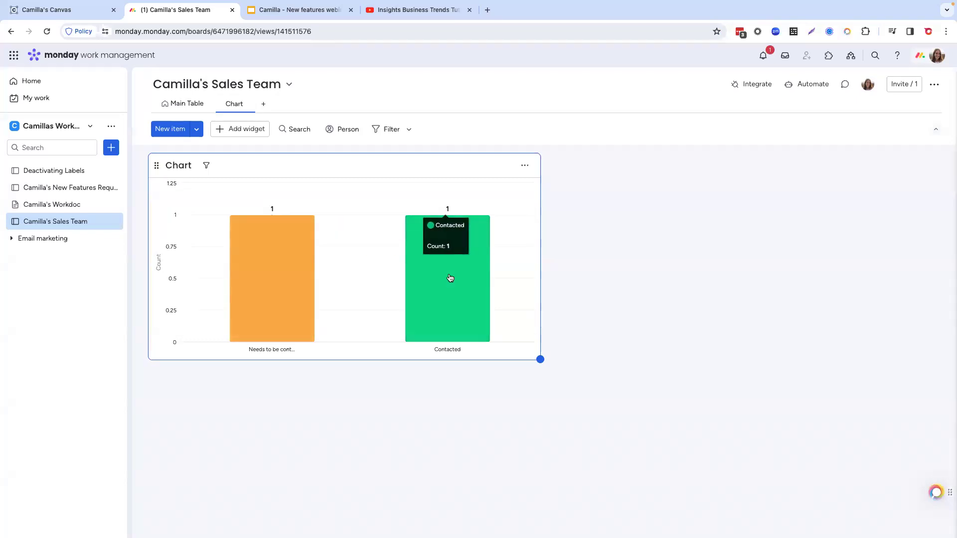
click(446, 304)
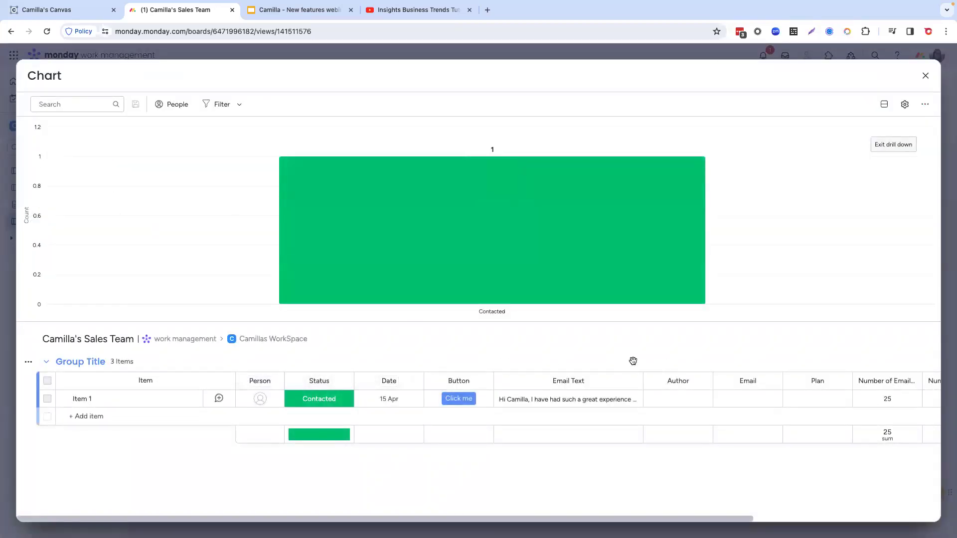
scroll(707, 397, right, 5)
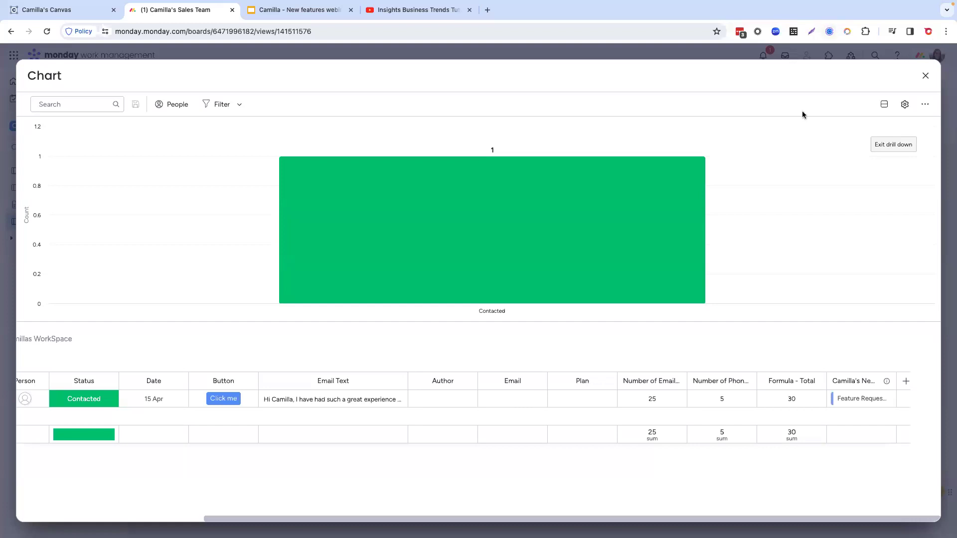
click(924, 76)
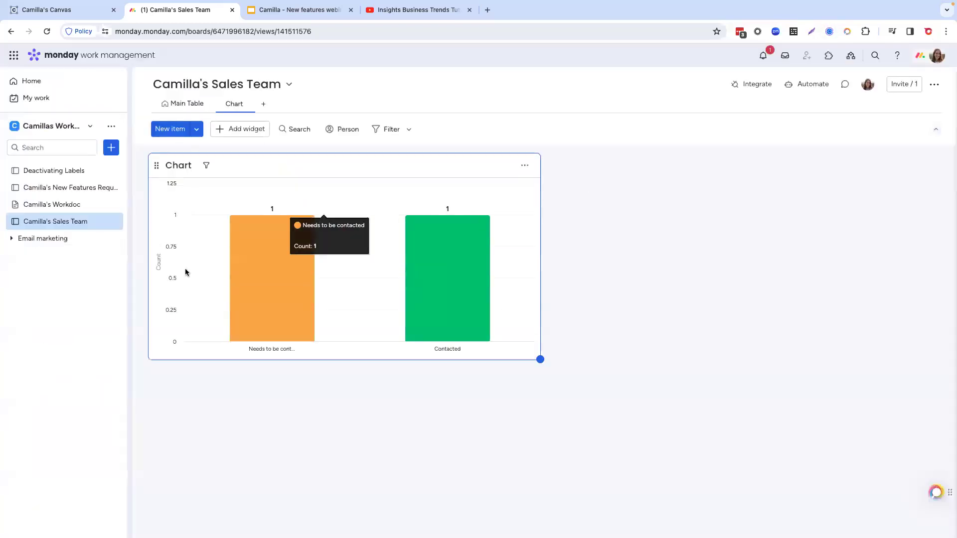
Step: Open the Workdoc's style settings, switch Doc info and Title off and back on, and close the settings
click(57, 206)
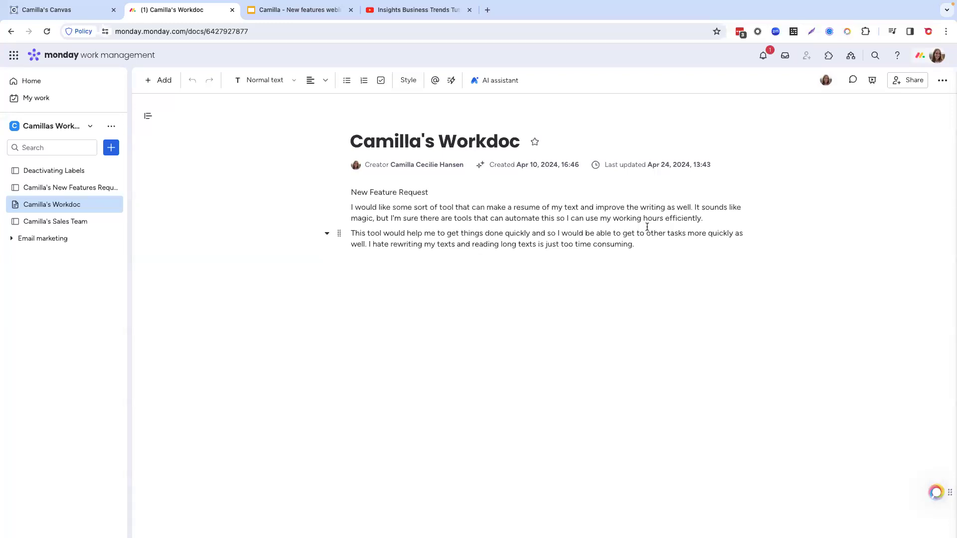
click(408, 80)
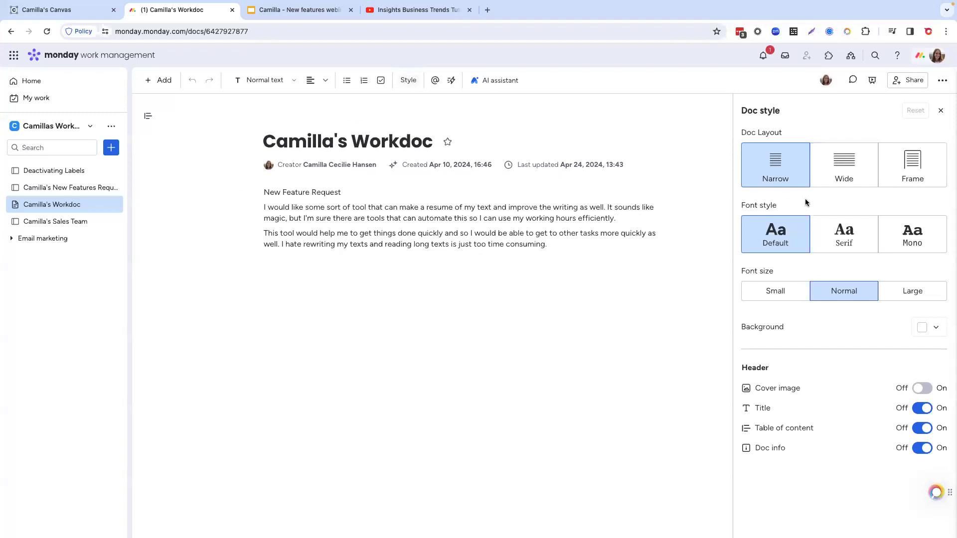
click(922, 449)
click(922, 448)
click(921, 410)
click(922, 410)
click(941, 110)
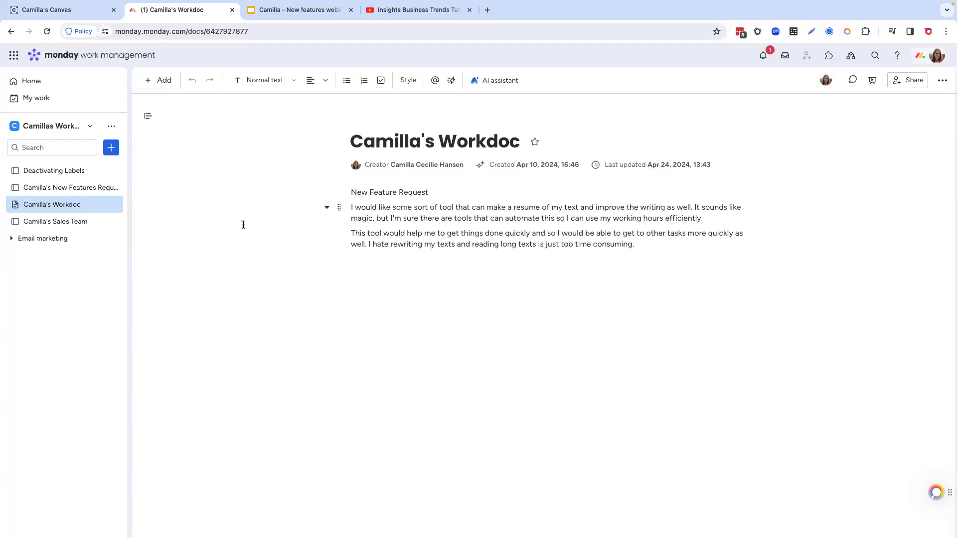
Step: View the Form of the New Features Request Board, and copy the two paragraphs under New Feature Request in the Workdoc
click(69, 193)
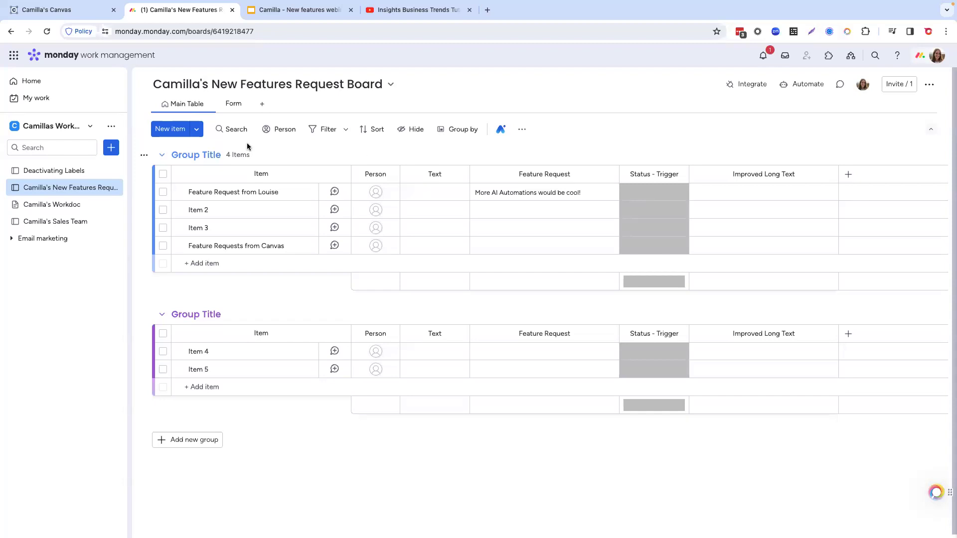
click(229, 104)
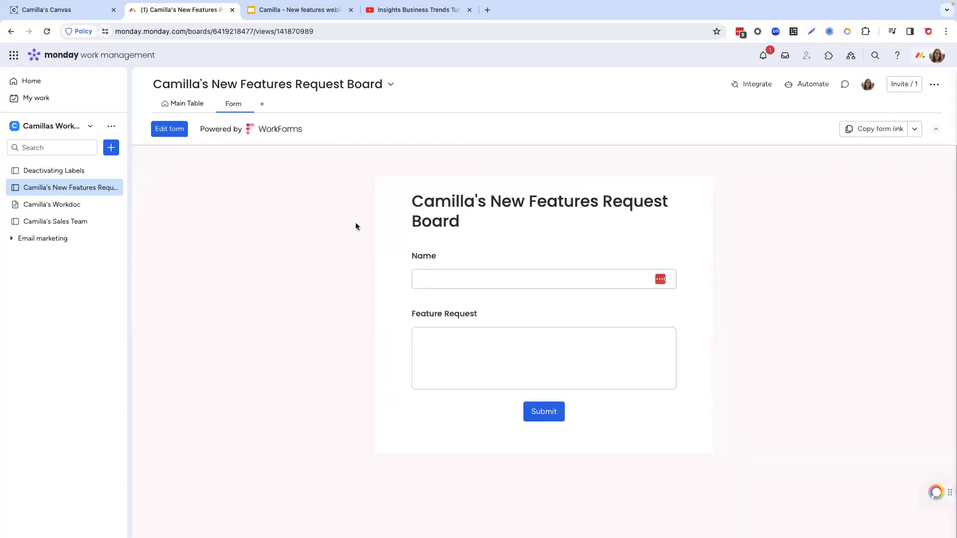
click(66, 210)
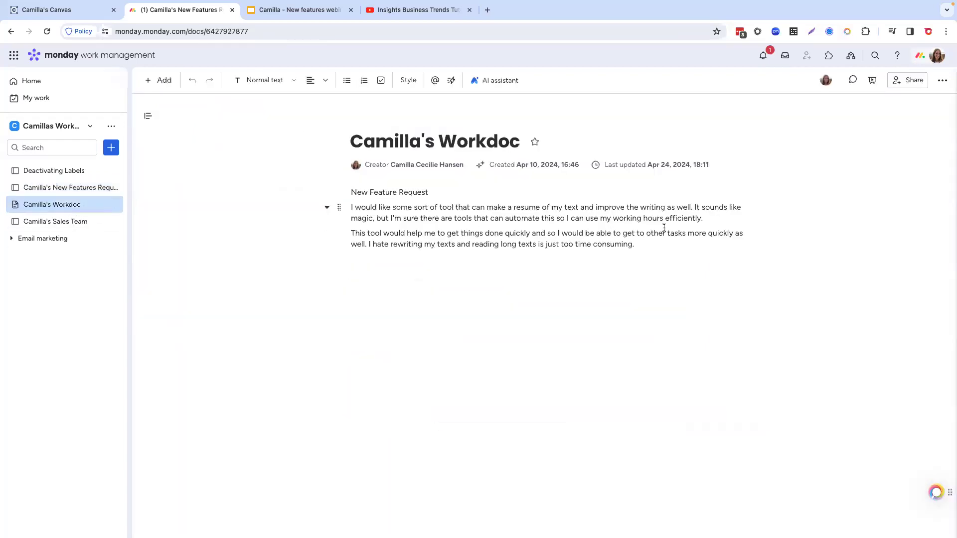
drag(637, 244, 351, 215)
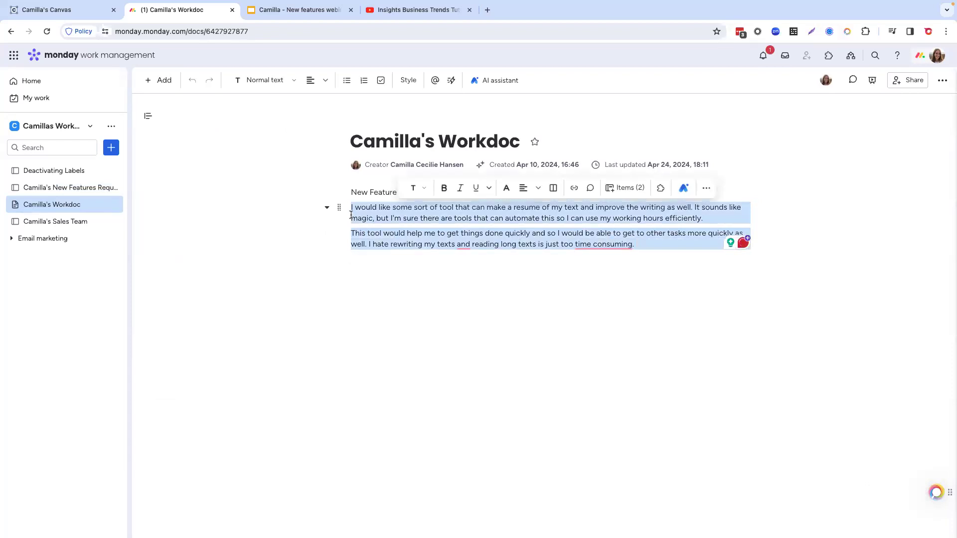
Step: Return to the New Features Request Board's form and paste the copied paragraphs as the Feature Request
click(100, 188)
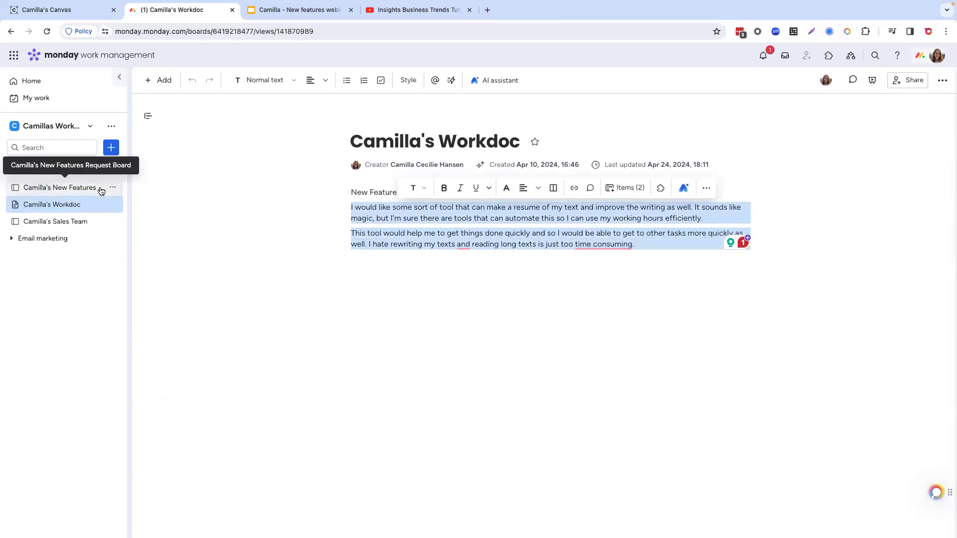
click(482, 345)
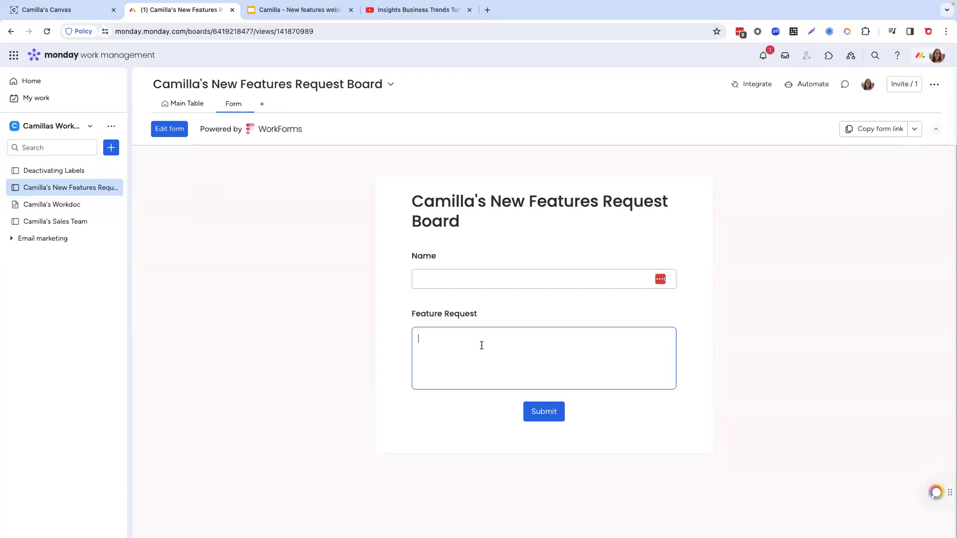
key(ctrl+v)
click(458, 349)
key(BackSpace)
Step: Fill in the requester's first name and submit the feature request form
click(452, 275)
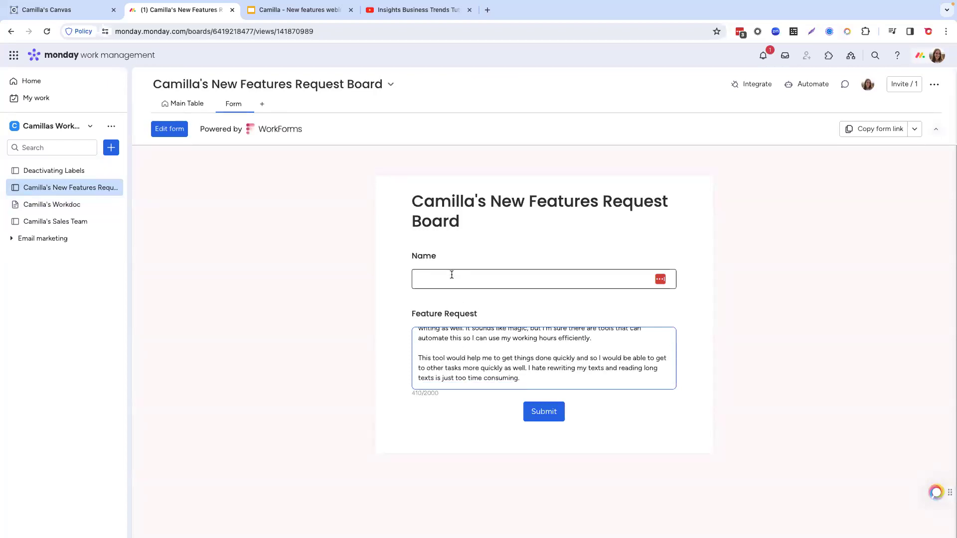
text(Camilla)
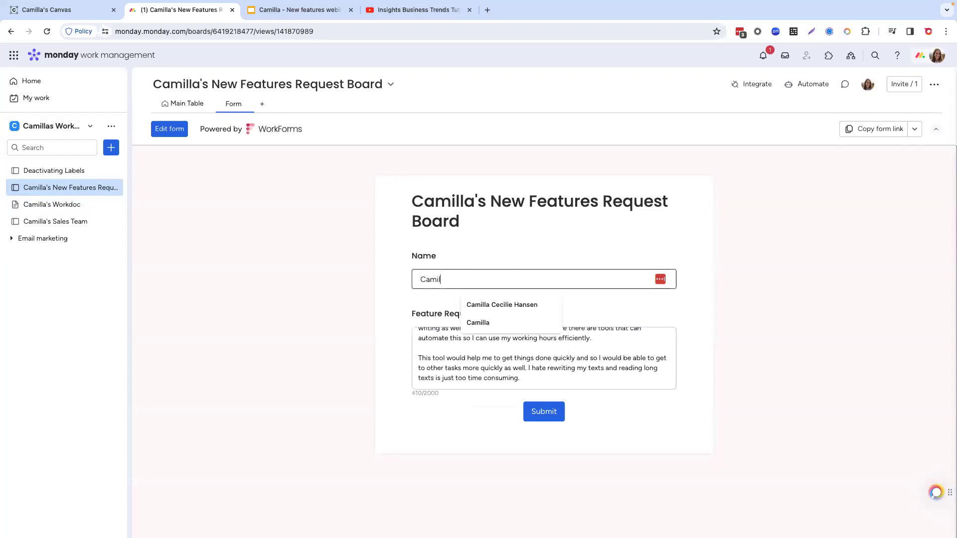
click(435, 301)
click(548, 416)
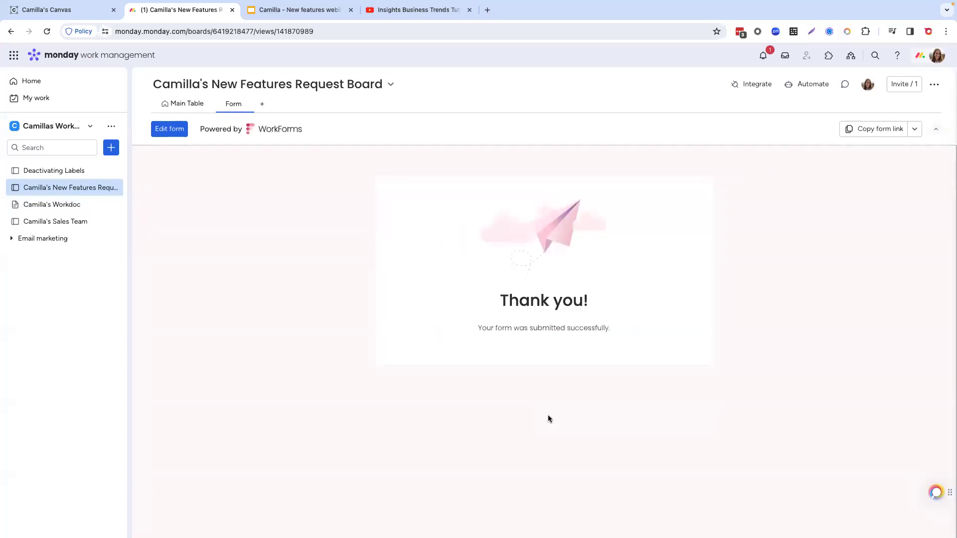
Step: Go back to the board's Main Table and look over the additional views offered in the Views Center
click(185, 104)
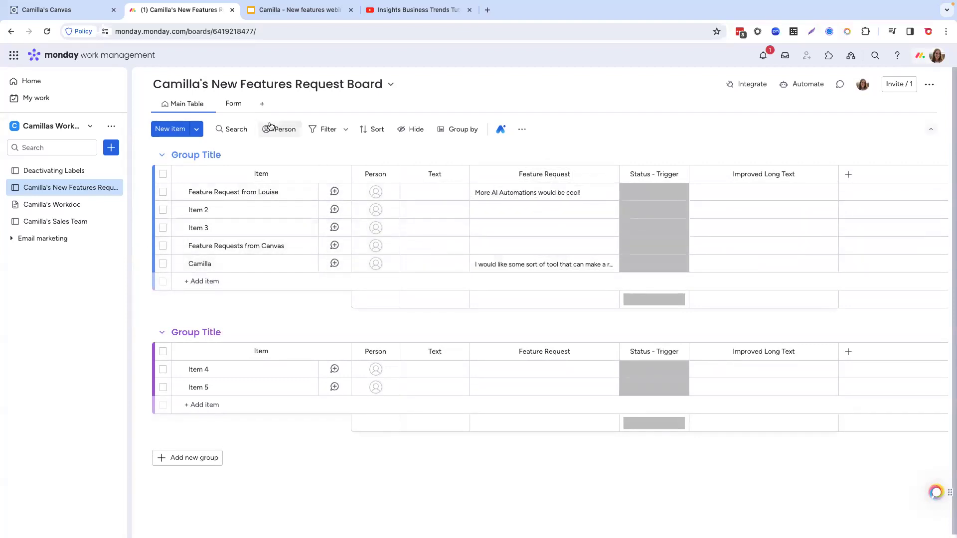
click(263, 105)
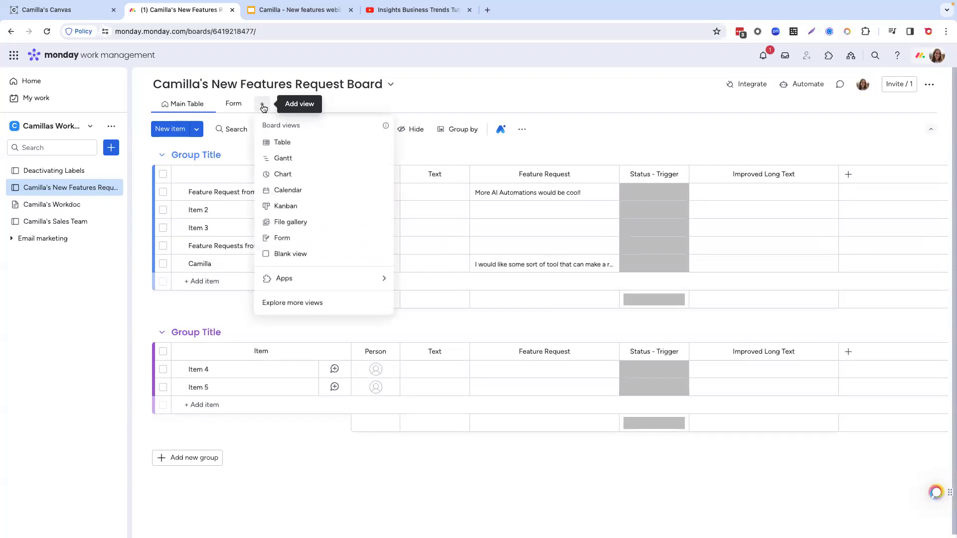
click(340, 310)
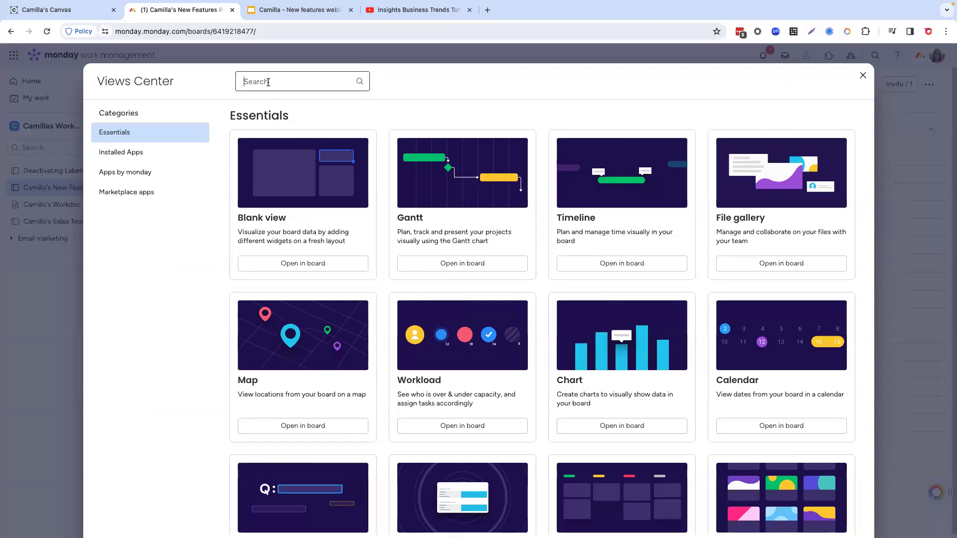
click(863, 76)
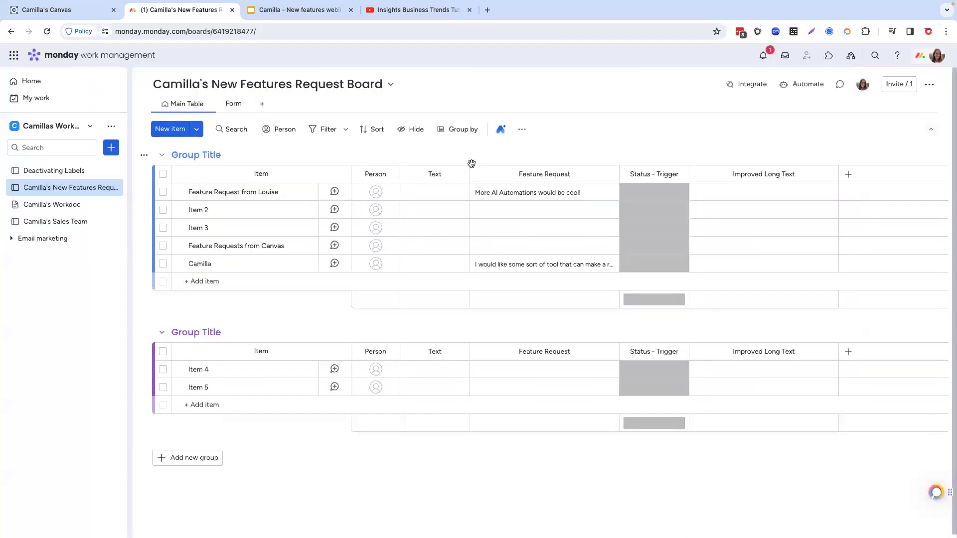
Step: Search the Views Center for "submission" and add the [Beta] WorkForms Submission Viewer to the board
click(262, 104)
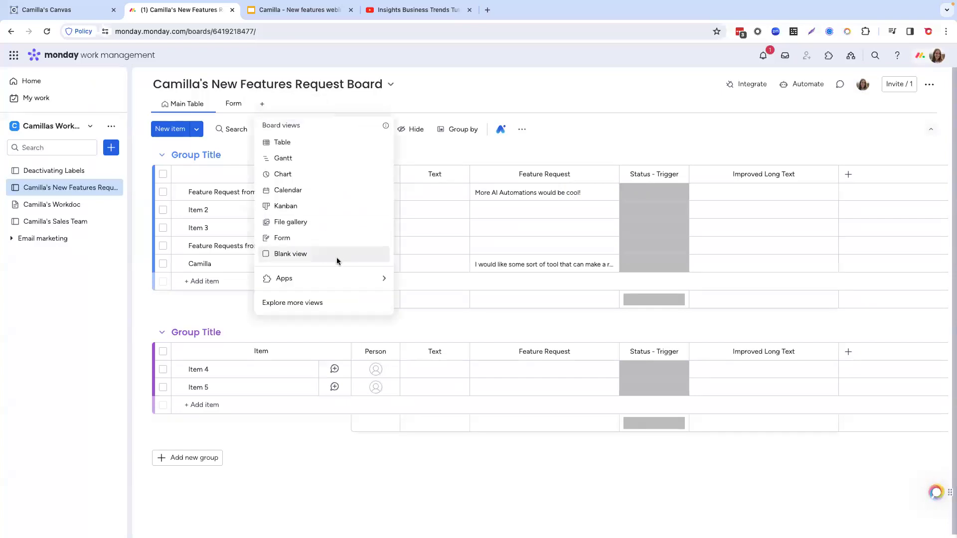
click(313, 309)
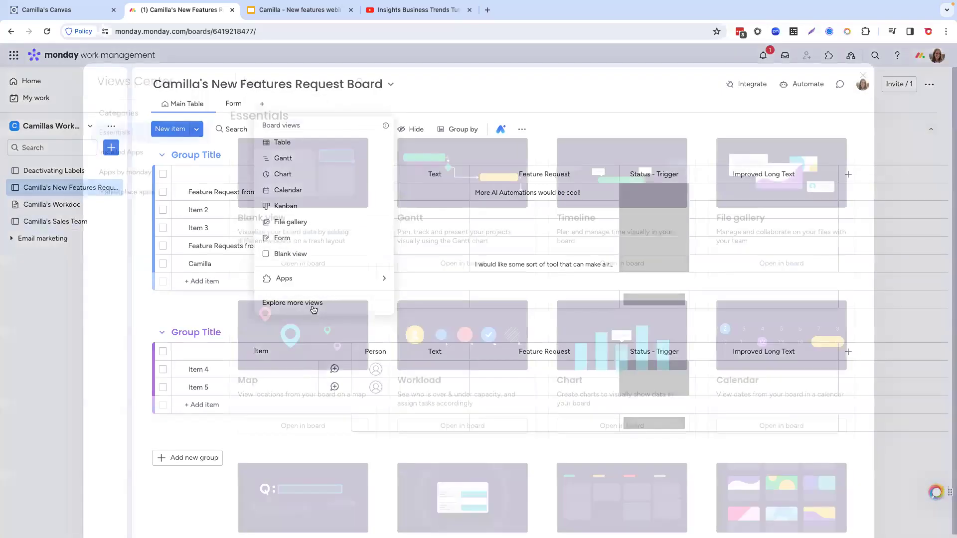
text(submission)
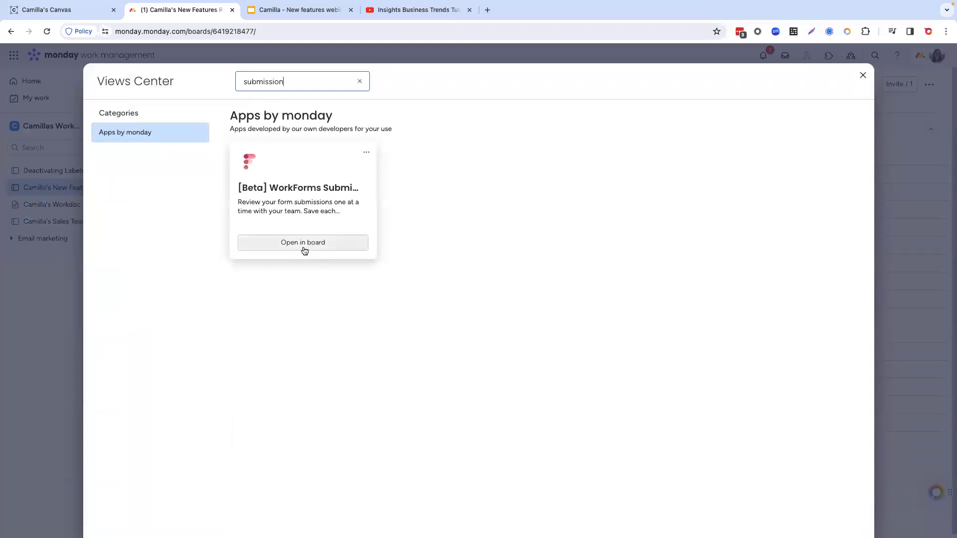
click(304, 243)
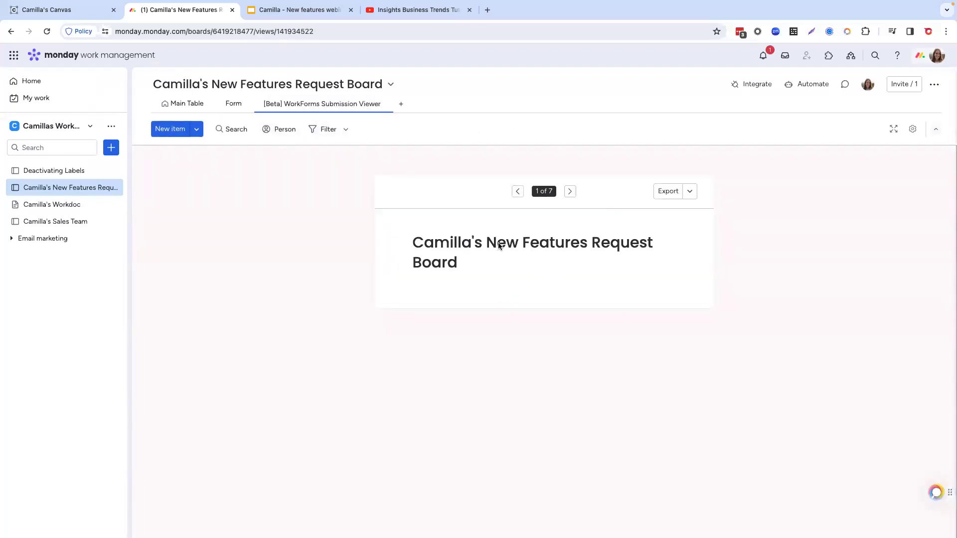
Step: Page through the form submissions to the last one and check its export formats without exporting
click(571, 192)
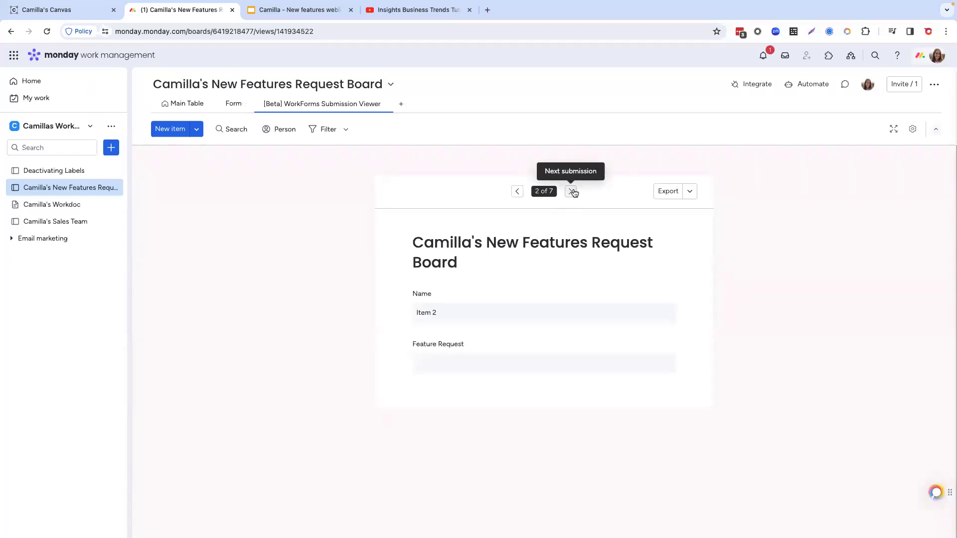
click(572, 191)
click(571, 191)
click(572, 191)
click(518, 192)
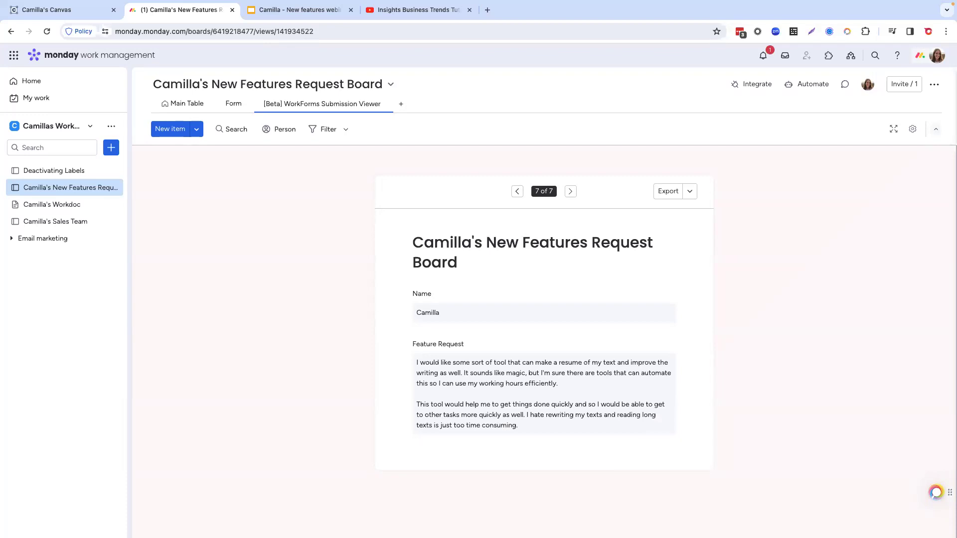
mouse_move(672, 394)
click(691, 194)
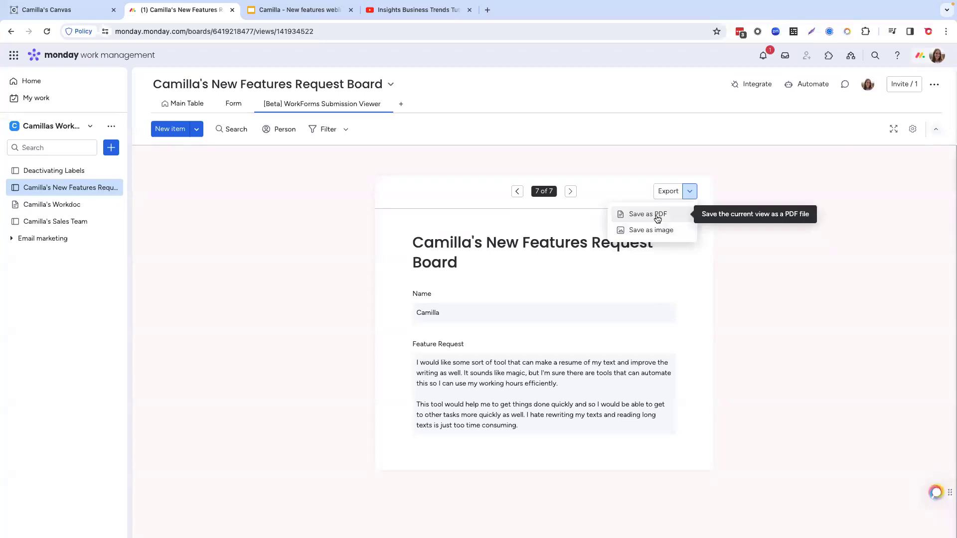
click(706, 275)
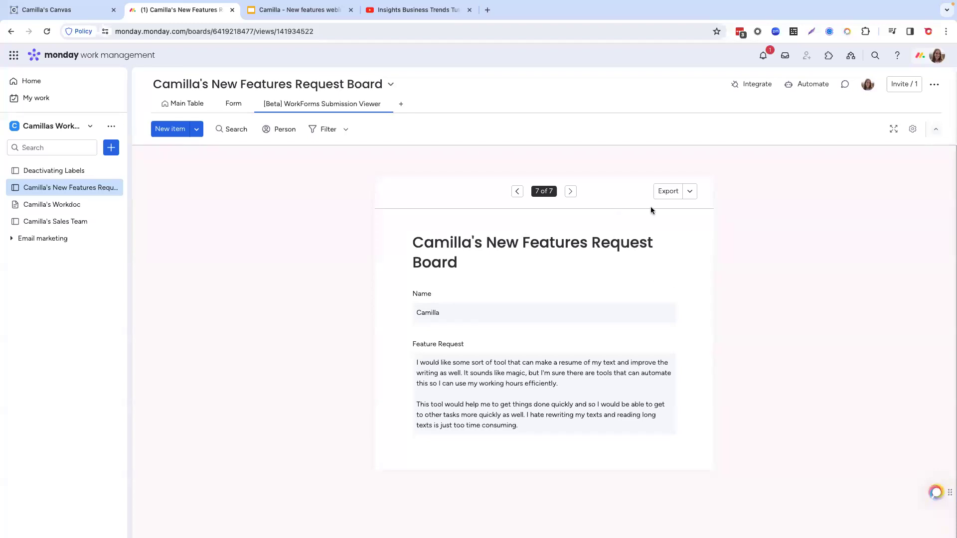
Step: Open the board's Form view and return to the Main Table
click(230, 106)
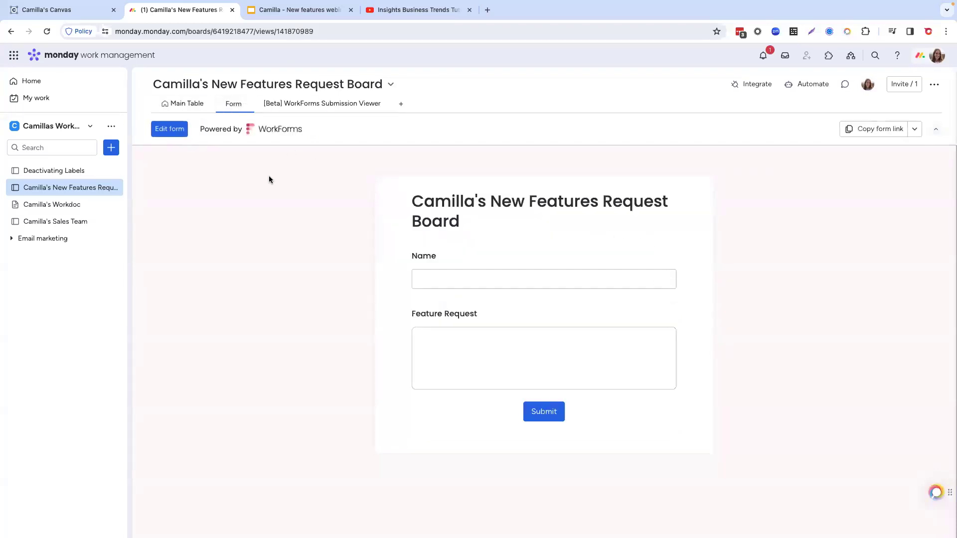
click(181, 106)
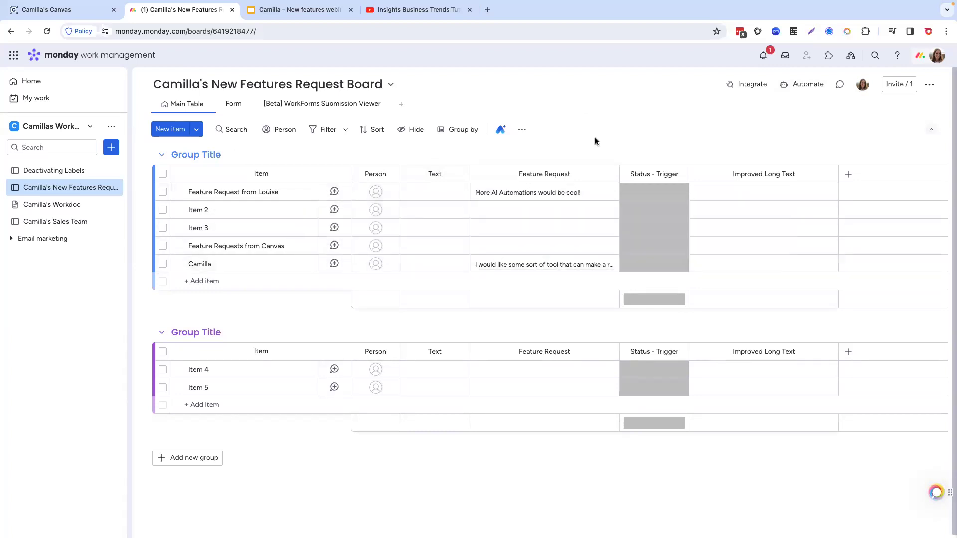
Step: Start a custom automation for the board with the trigger "When status changes to something"
click(805, 88)
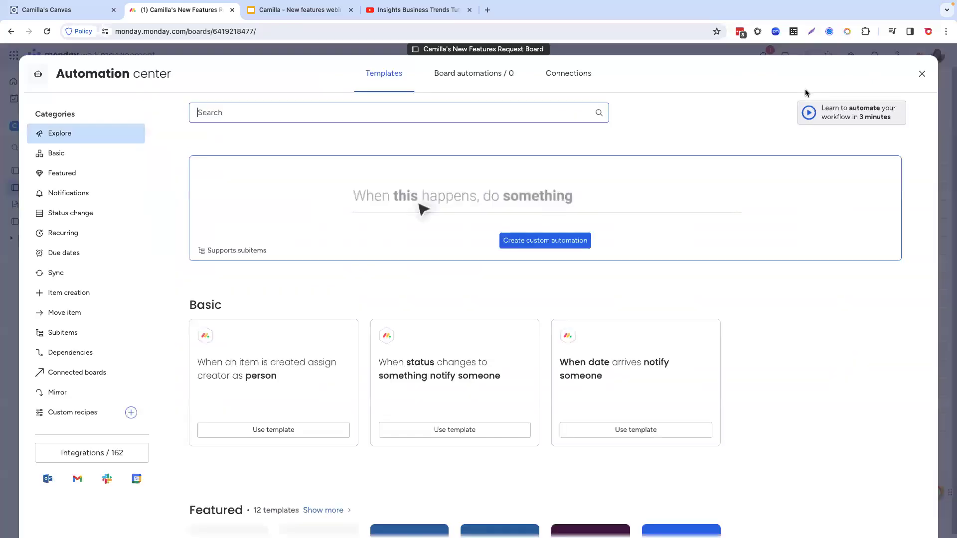
click(543, 244)
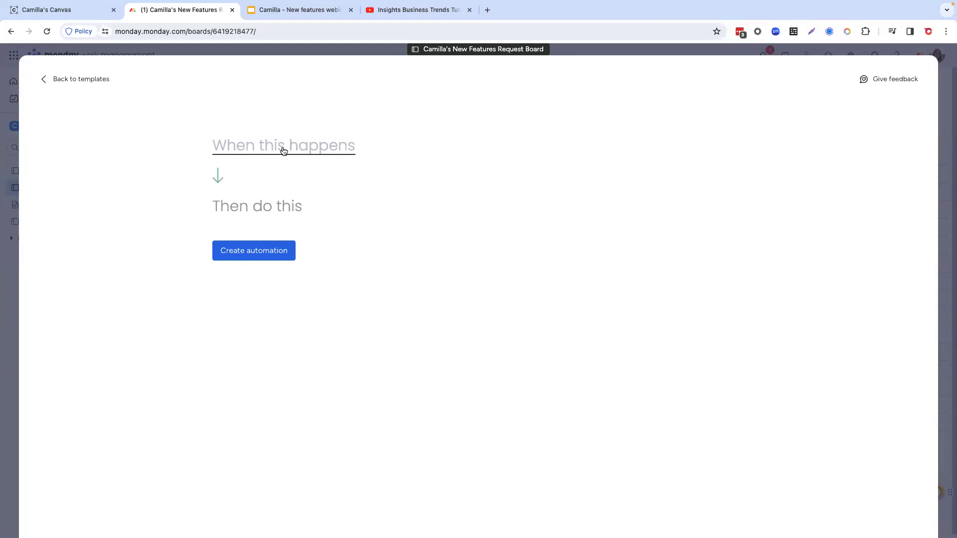
click(283, 151)
click(278, 204)
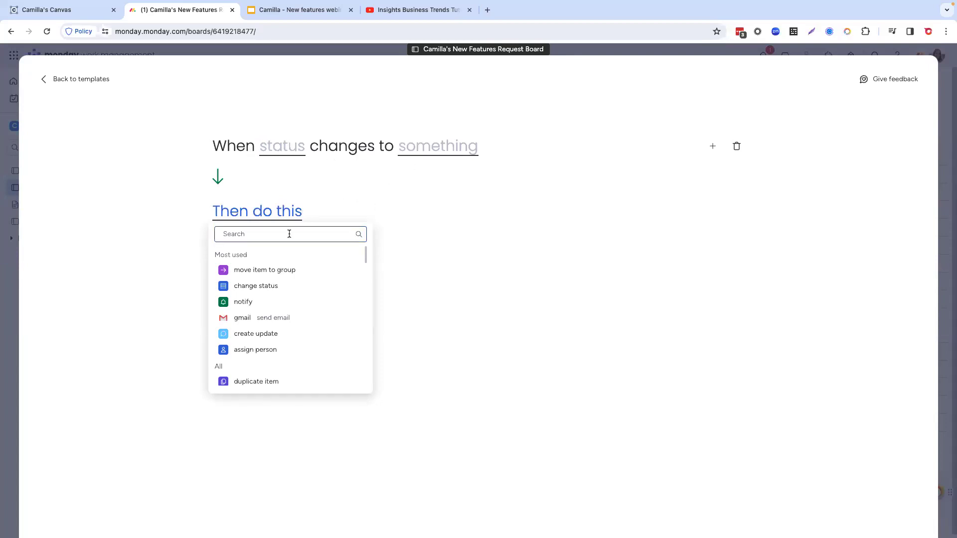
Step: Search the automation's available actions for "summarize" and "summa", clearing the search each time
text(summa)
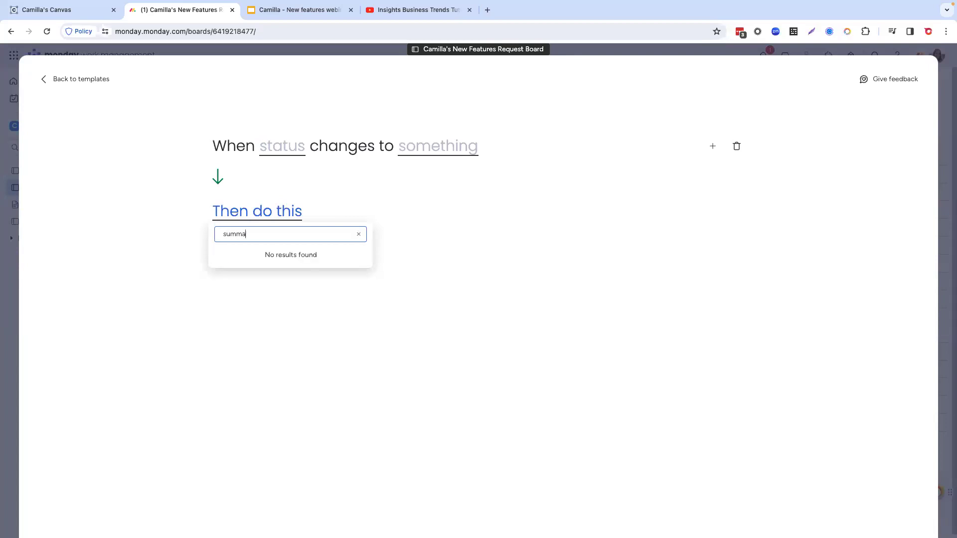
text(rize)
key(BackSpace)
key(BackSpace)
key(BackSpace)
key(BackSpace)
key(BackSpace)
key(BackSpace)
key(BackSpace)
key(BackSpace)
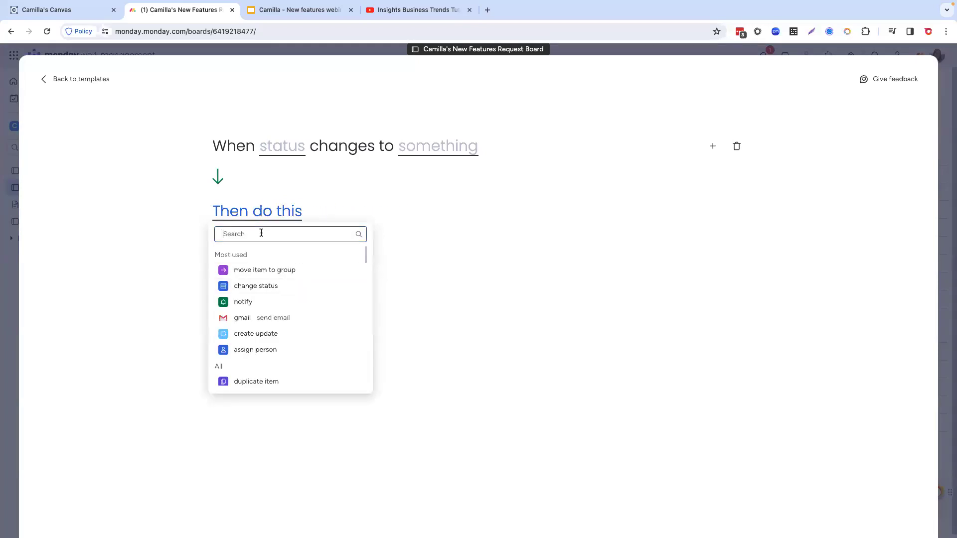
text(summa)
key(BackSpace)
key(BackSpace)
key(BackSpace)
key(BackSpace)
key(BackSpace)
Step: Set the automation's trigger to the Status - Trigger column changing to AI - Summarize
click(283, 149)
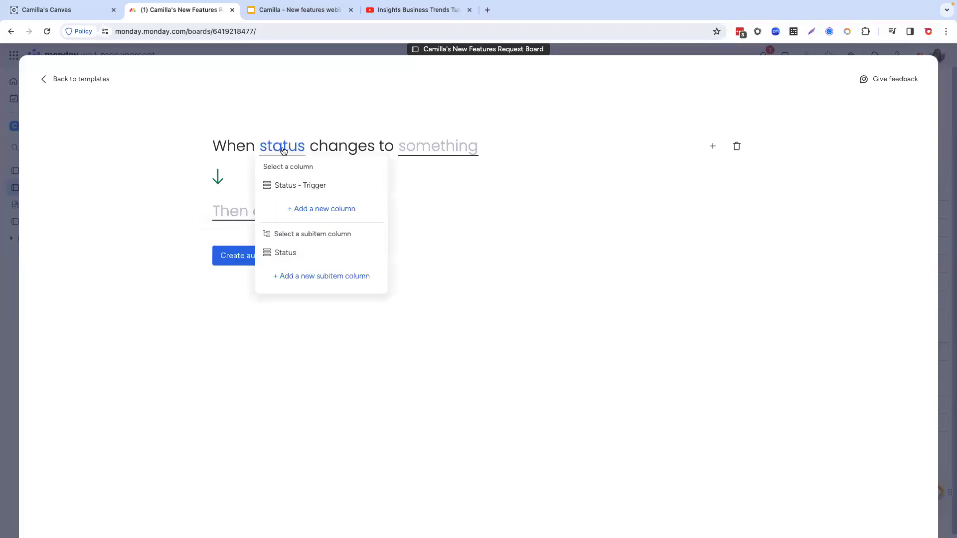
click(294, 187)
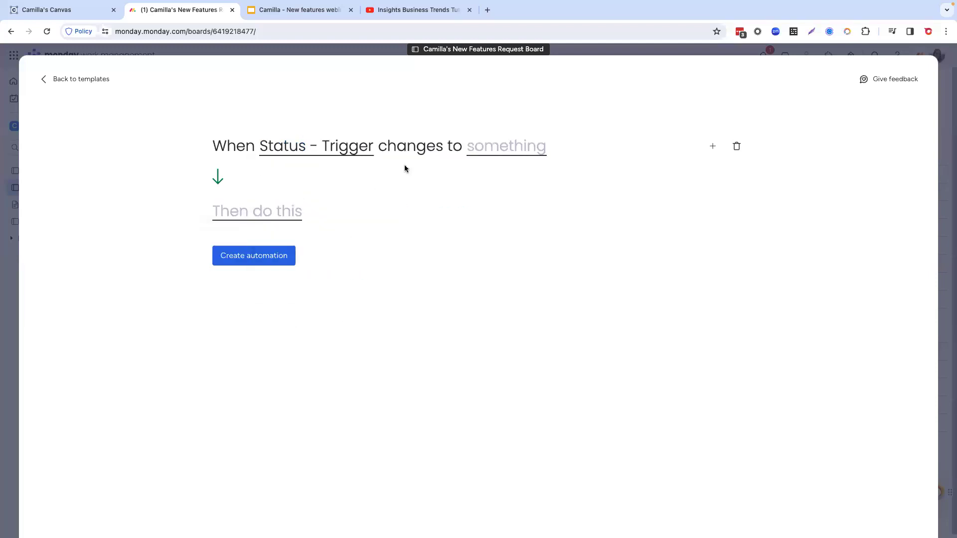
click(492, 152)
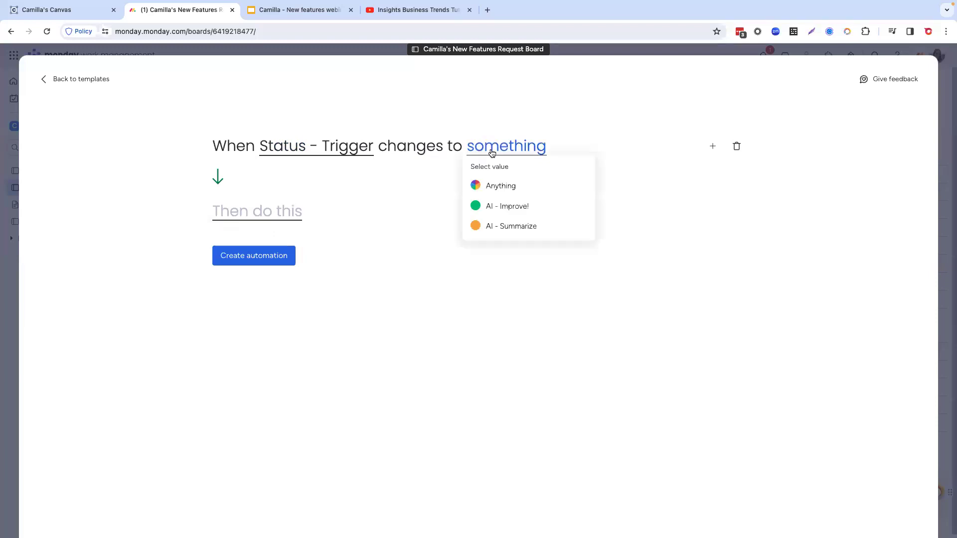
click(511, 229)
Step: Search the actions for "summa" and "AI", and go back to the automation templates without creating the automation
click(220, 216)
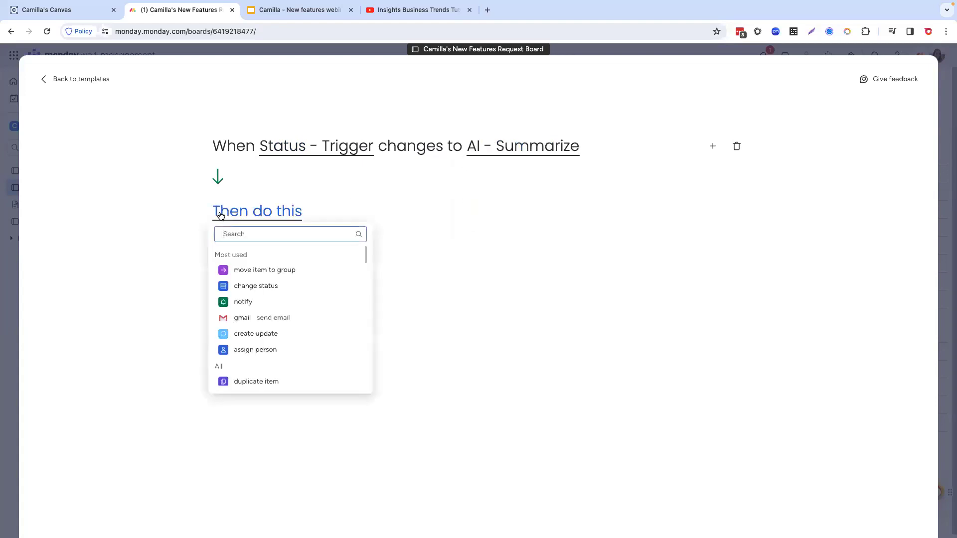
text(summa)
key(BackSpace)
key(BackSpace)
key(BackSpace)
key(BackSpace)
key(BackSpace)
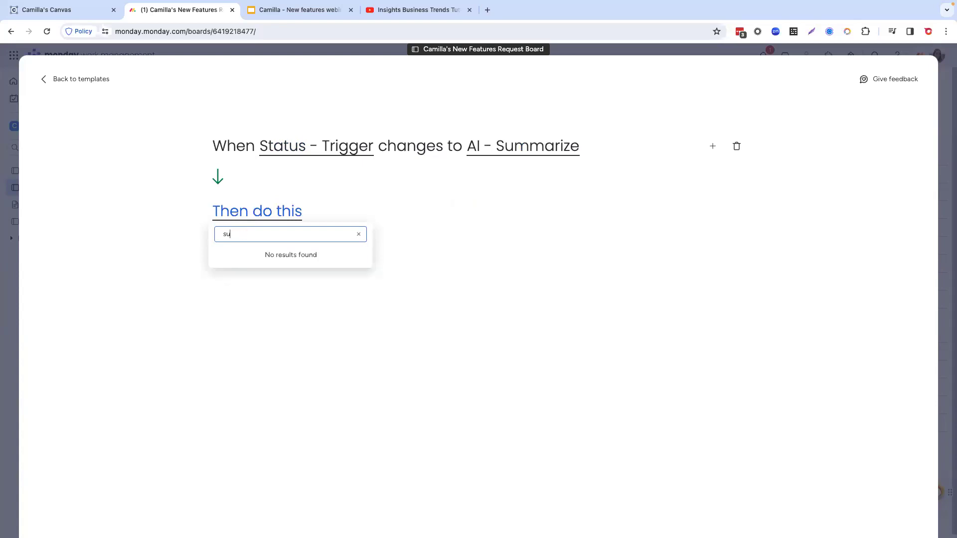
text(AI)
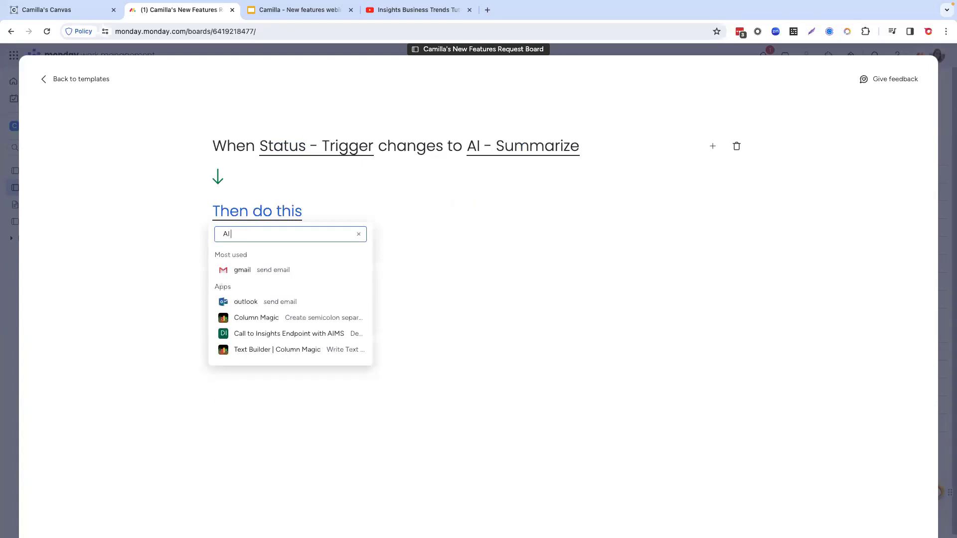
key(BackSpace)
key(BackSpace)
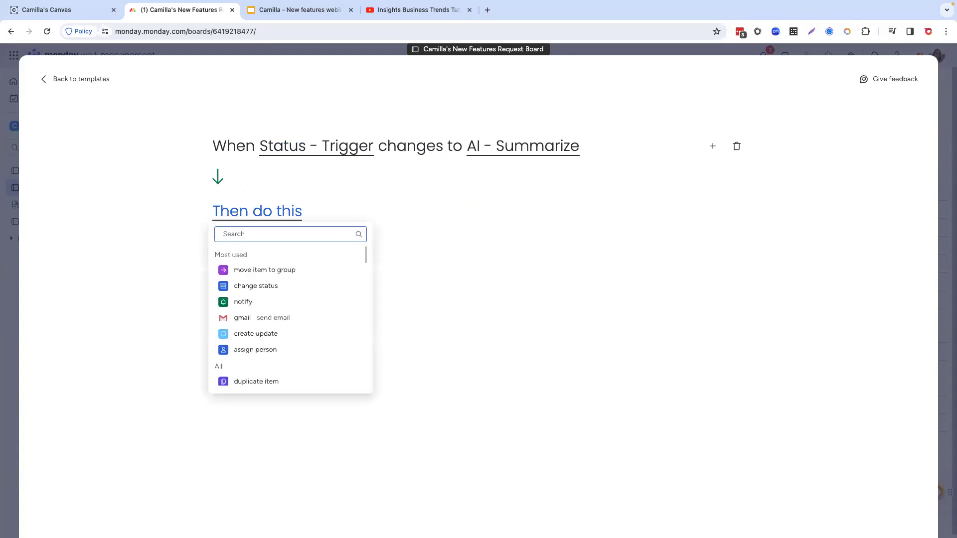
click(82, 81)
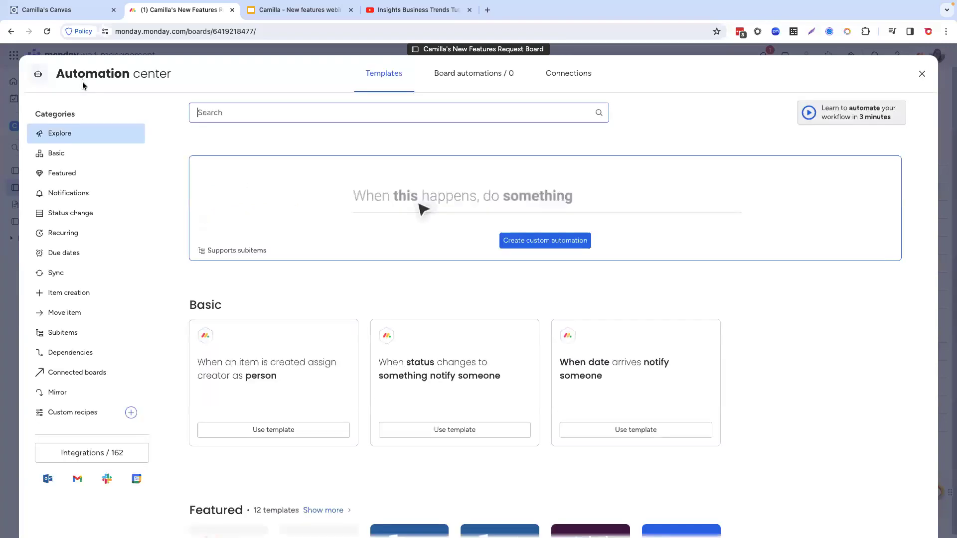
Step: Restart a custom status-change automation, look for an AI summarizing action, and close the Automation center without saving
click(552, 242)
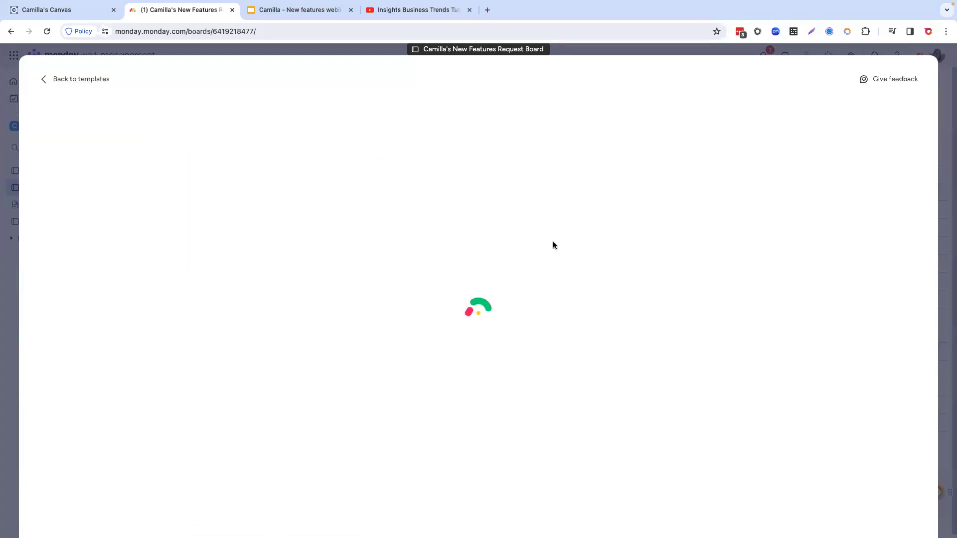
click(256, 147)
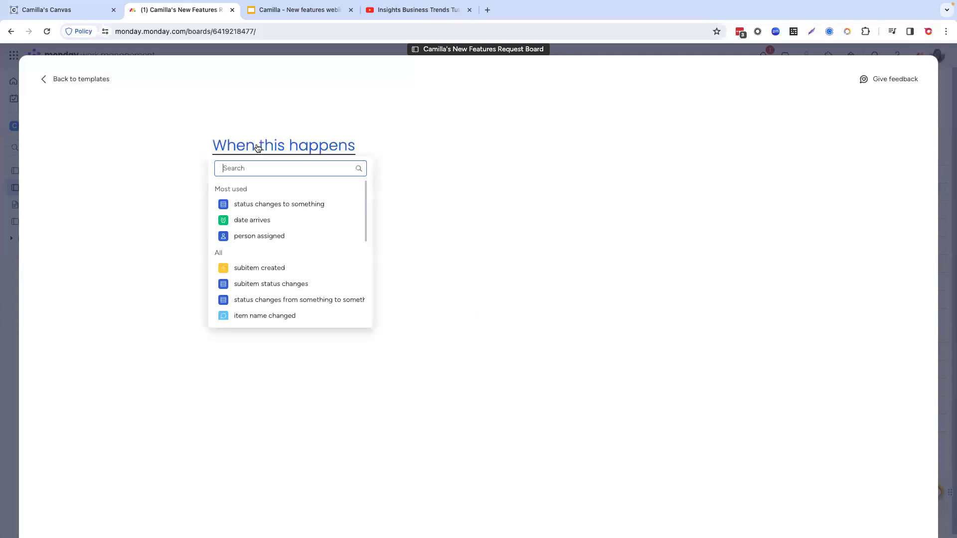
click(268, 205)
text(su)
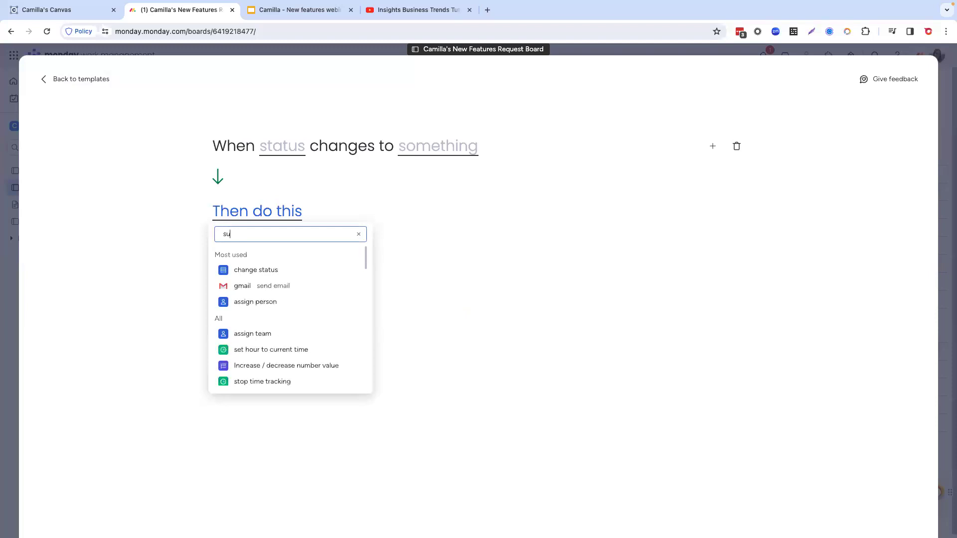
text(mma)
key(BackSpace)
key(BackSpace)
key(BackSpace)
key(BackSpace)
key(BackSpace)
text(A)
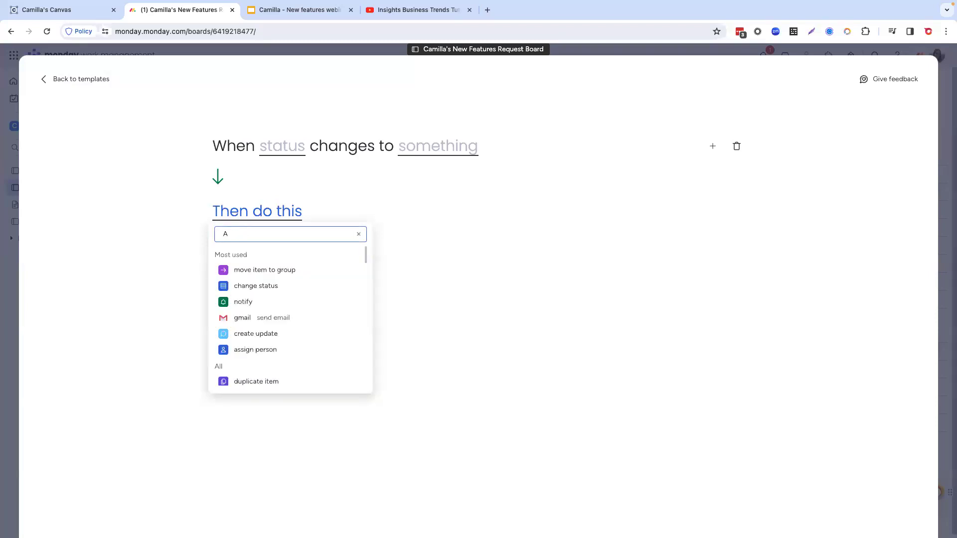
text(I)
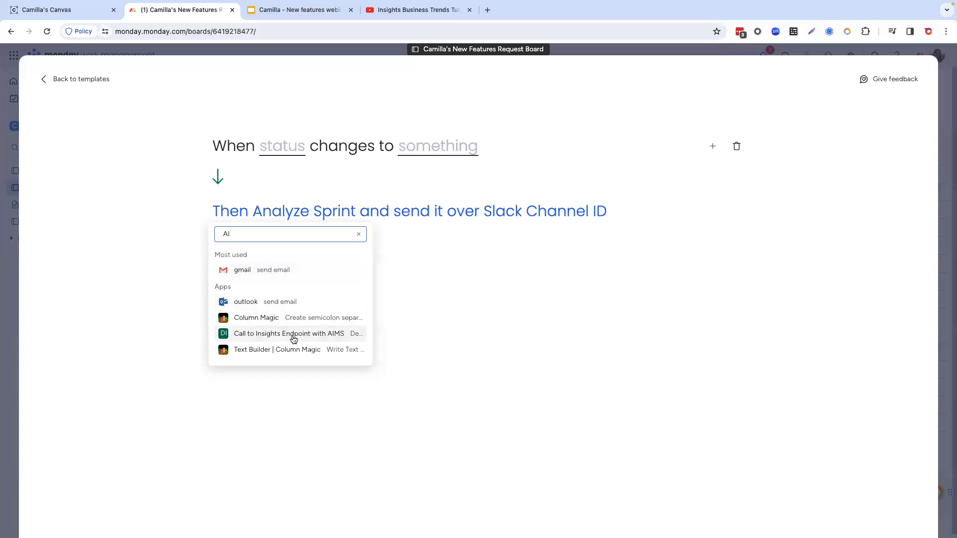
key(BackSpace)
key(BackSpace)
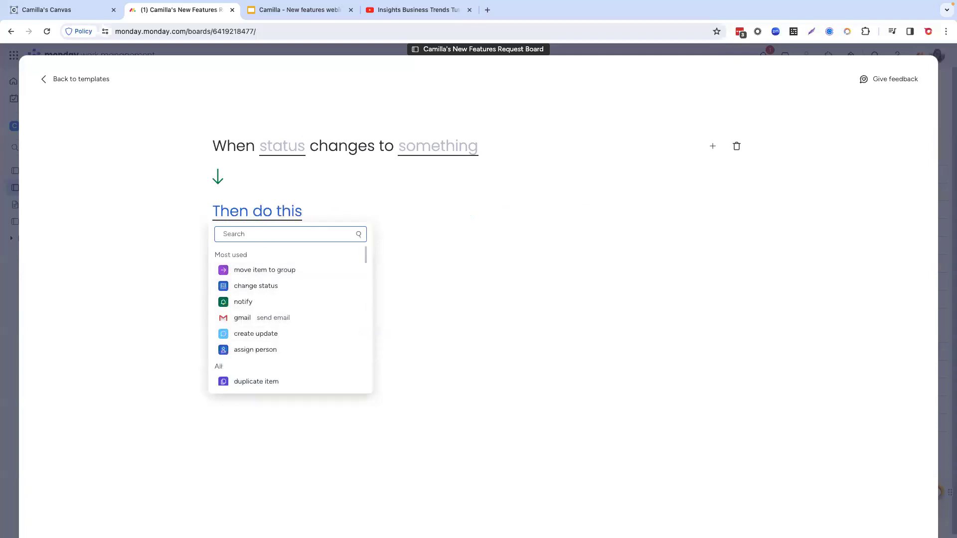
click(82, 79)
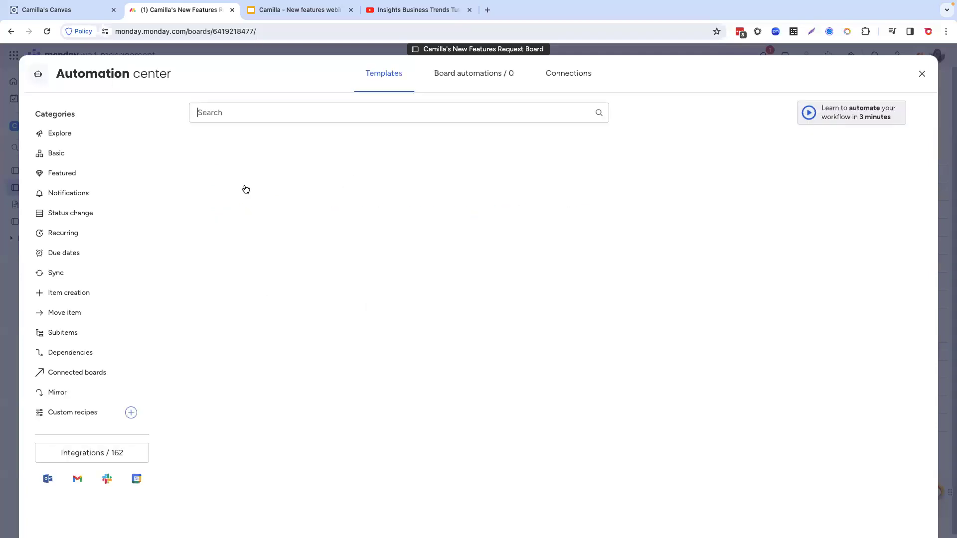
click(922, 77)
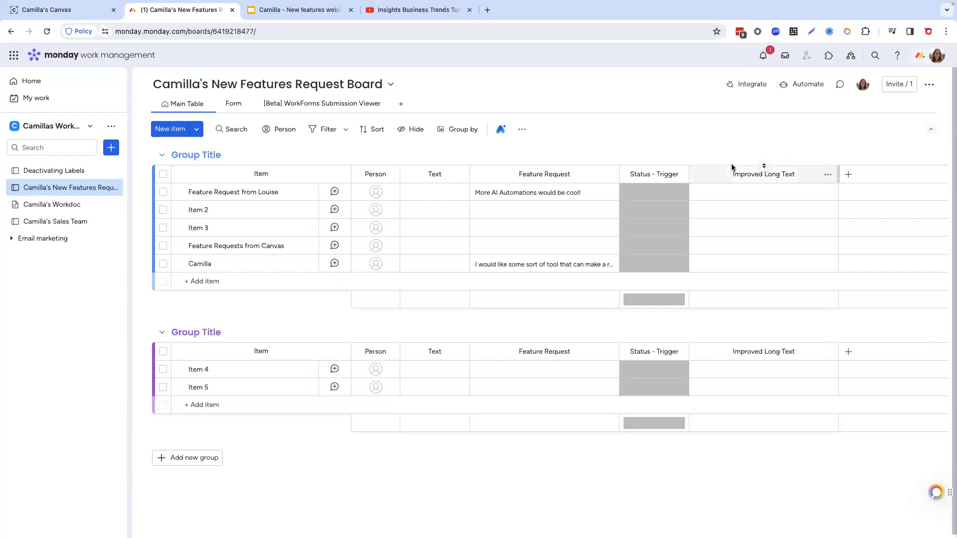
Step: Try once more to build a custom status-change automation, searching its actions for "summa" and "AI", and leave the Automation center
click(801, 84)
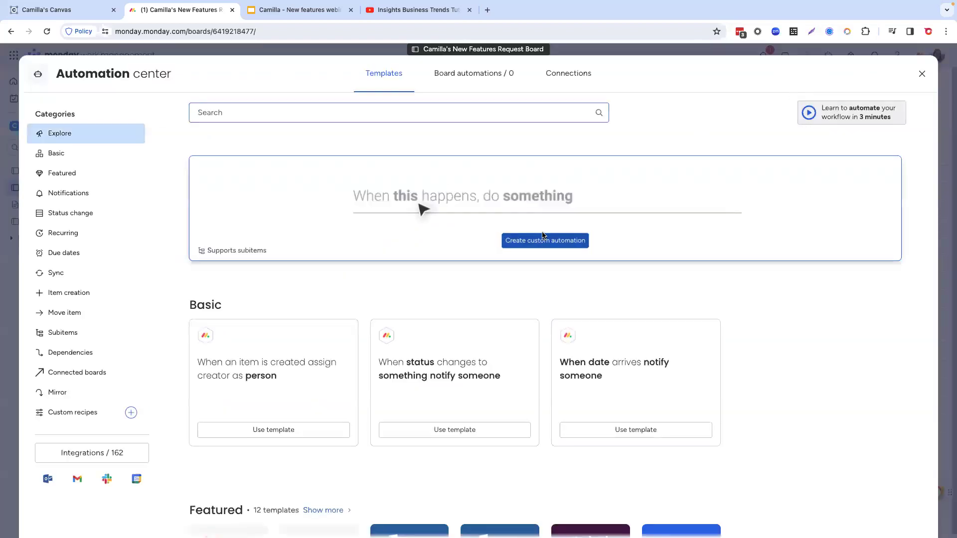
click(544, 248)
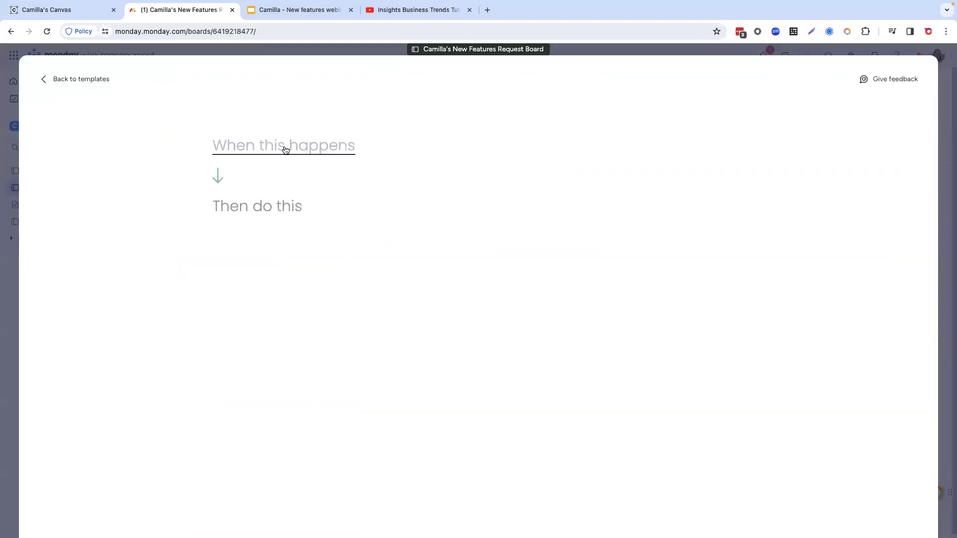
click(285, 150)
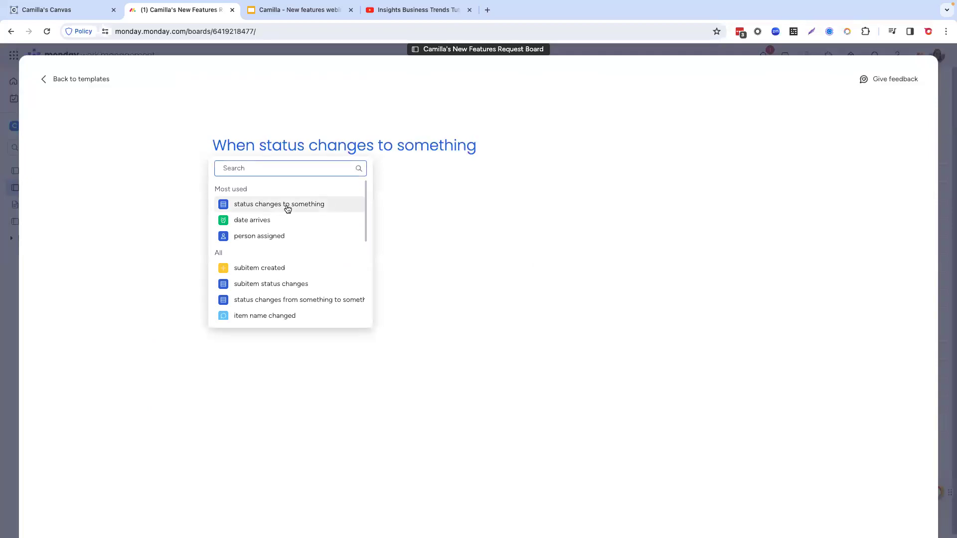
click(287, 208)
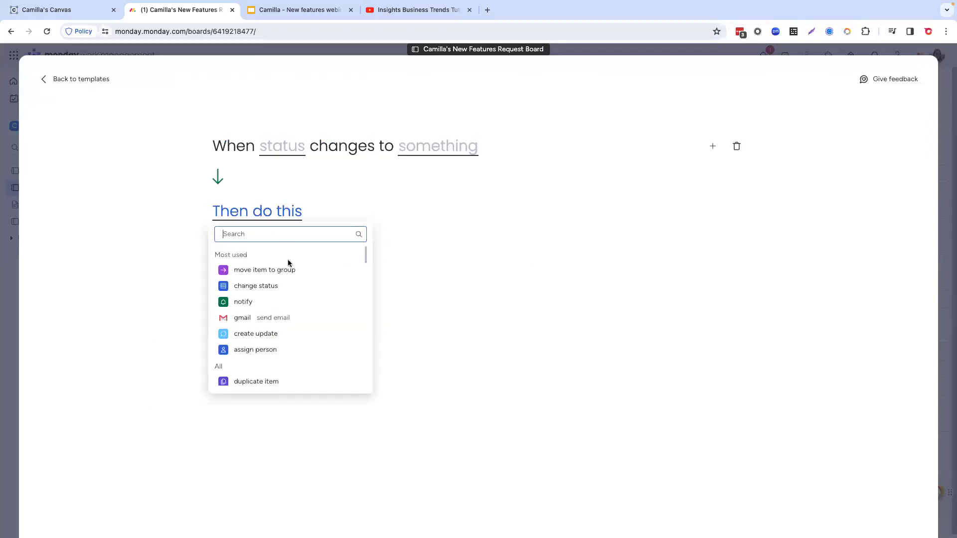
text(summa)
key(BackSpace)
key(BackSpace)
key(BackSpace)
key(BackSpace)
key(BackSpace)
text(AI)
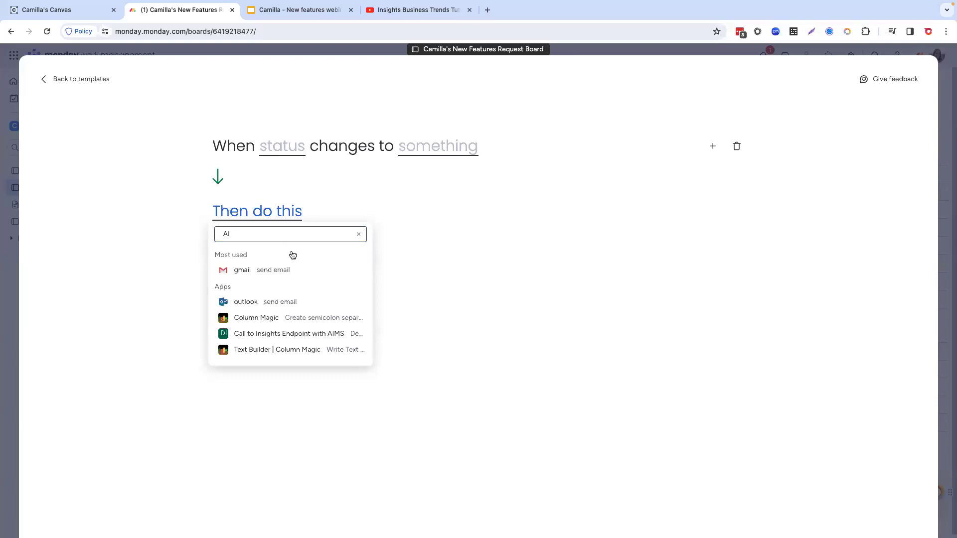
click(89, 81)
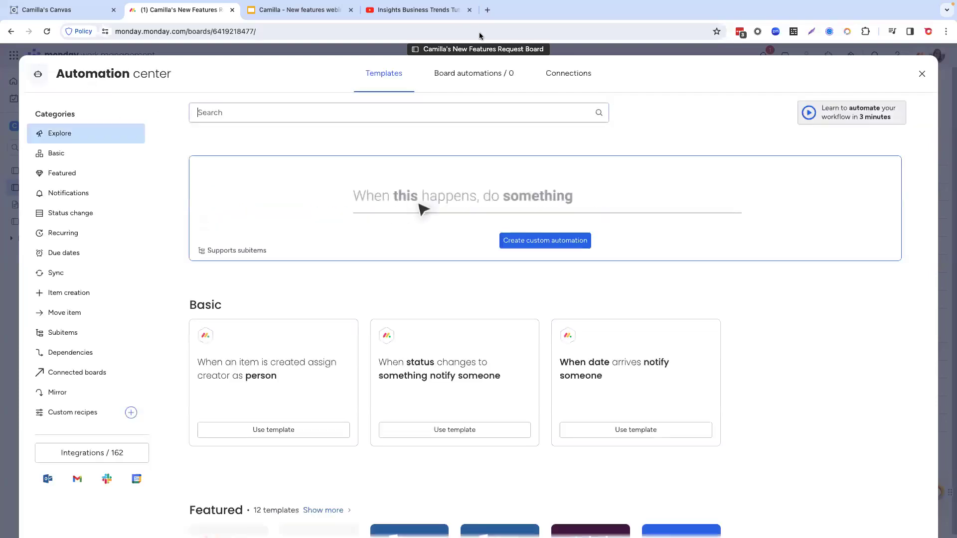
click(921, 75)
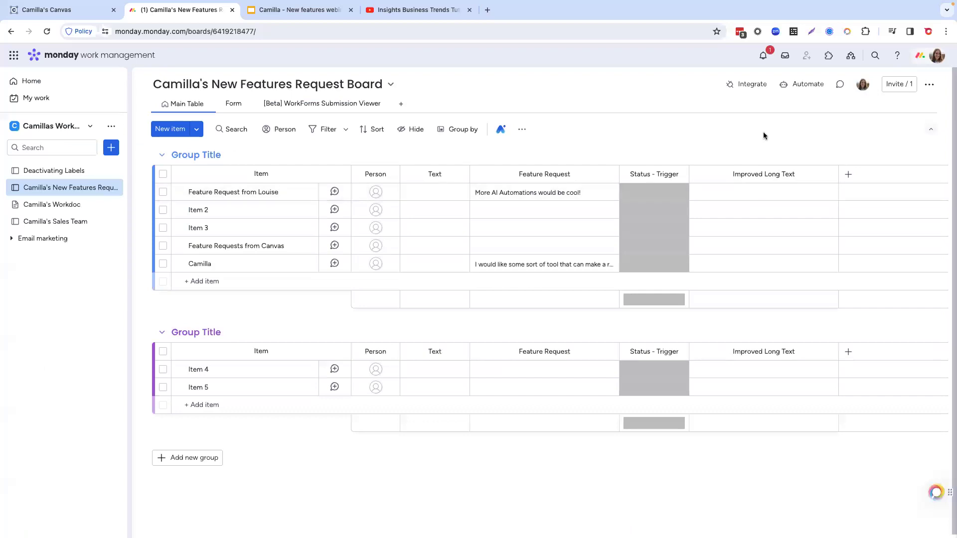
Step: Search the board's integrations for "summa", look over the Summarize text with AI templates, and close the Automation center
click(748, 86)
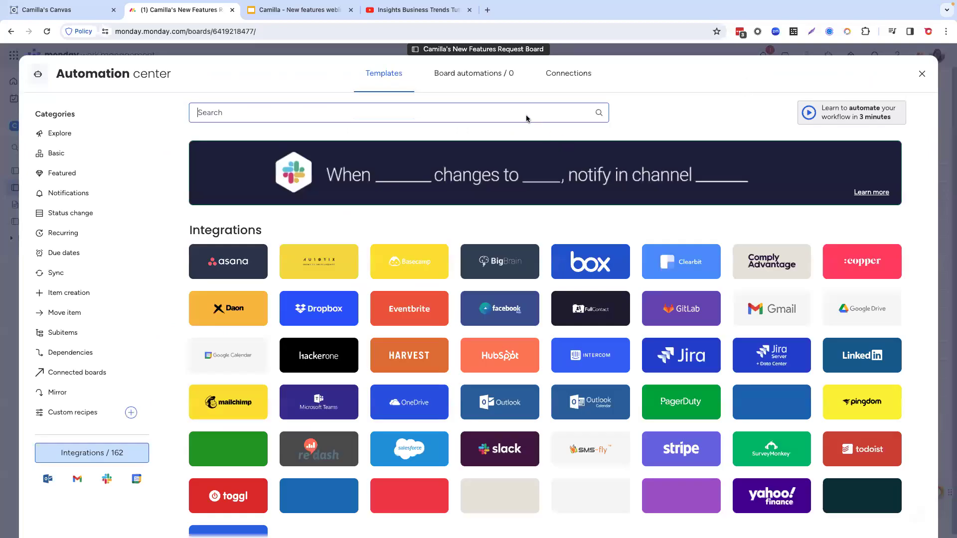
text(s)
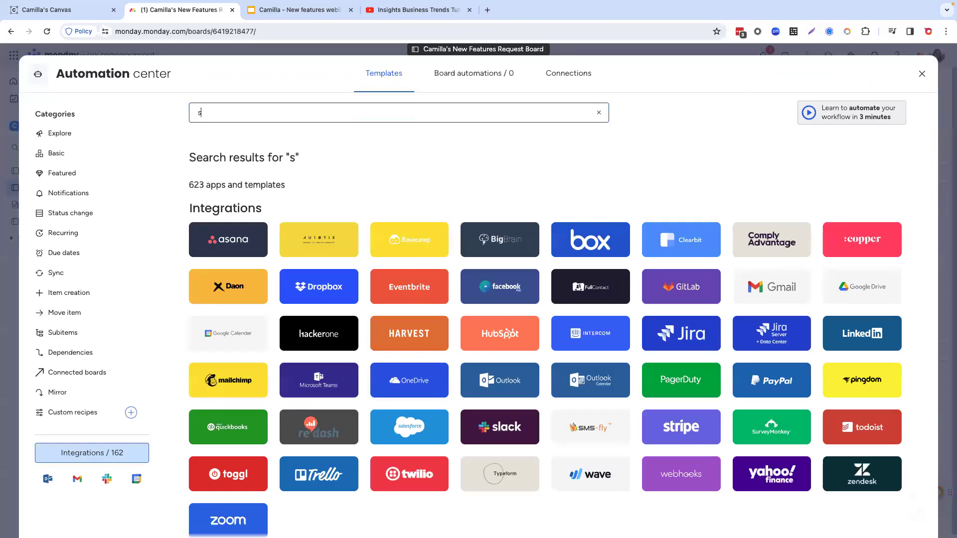
text(umma)
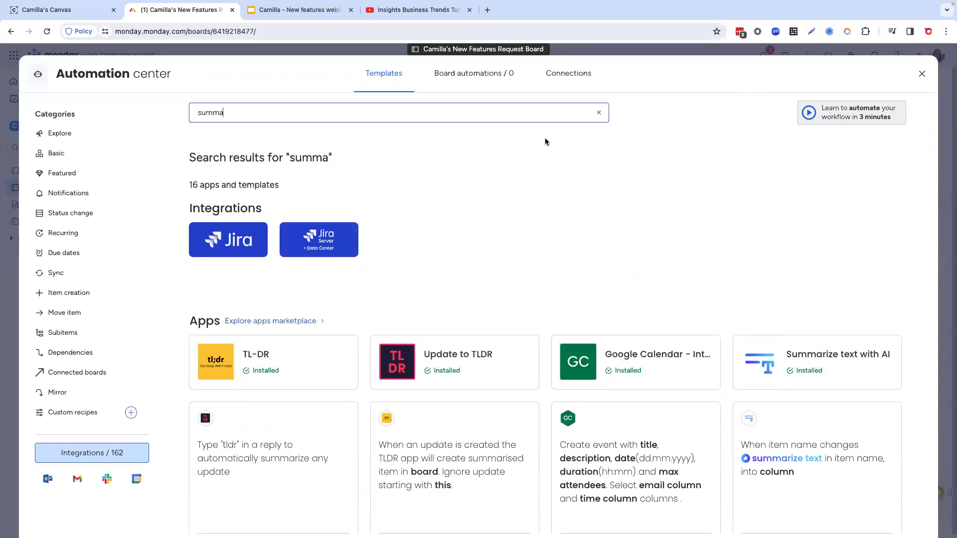
click(830, 370)
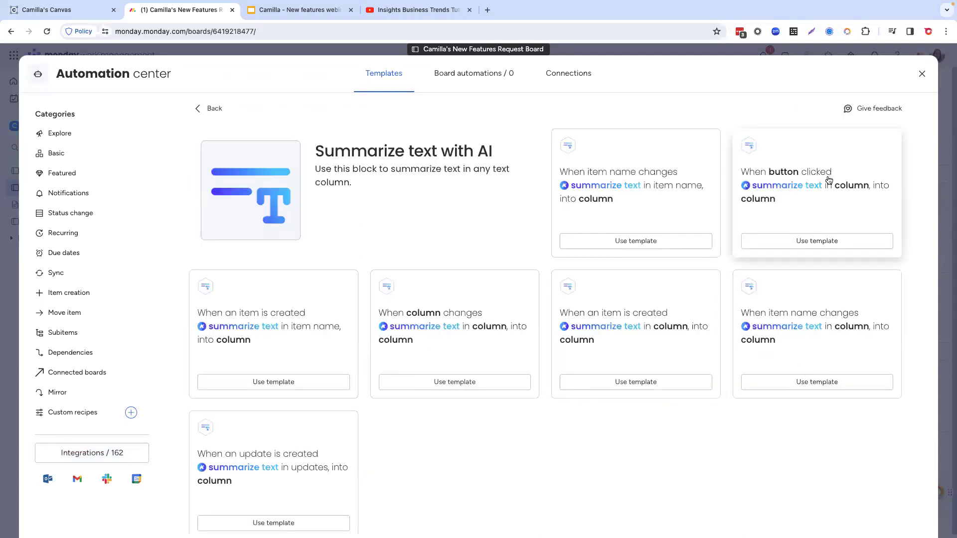
click(922, 74)
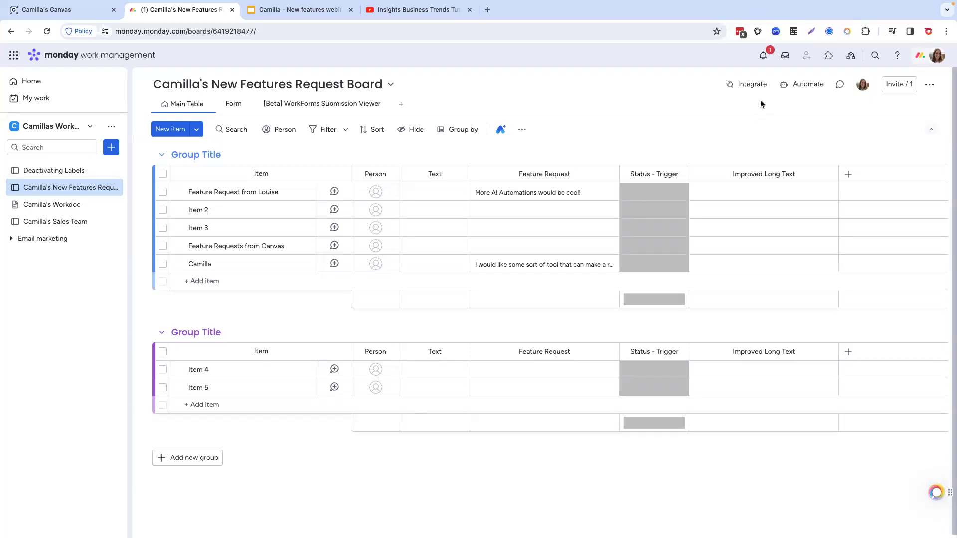
Step: Search the board's integrations for "summarize" and start the Summarize text with AI template that runs when a button is clicked
click(739, 85)
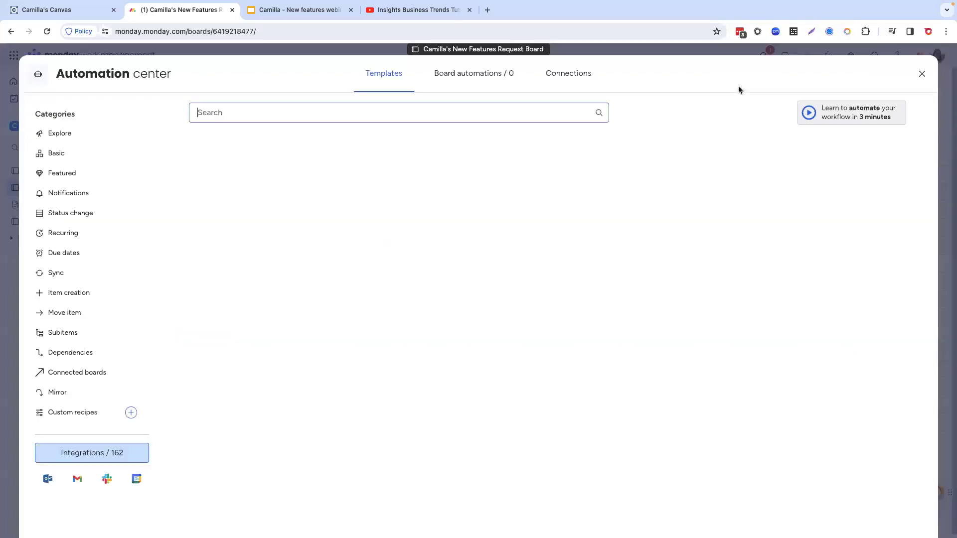
click(502, 114)
text(summa)
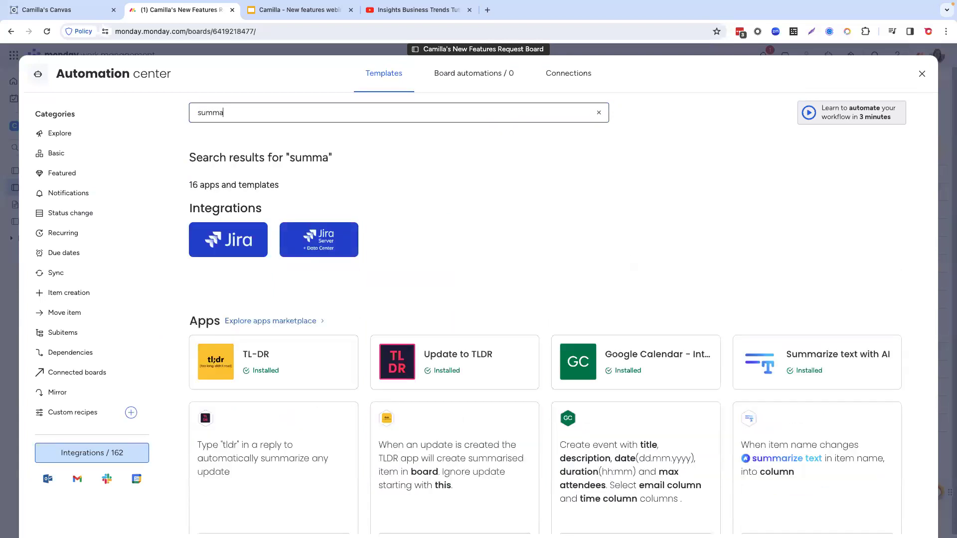
text(rize)
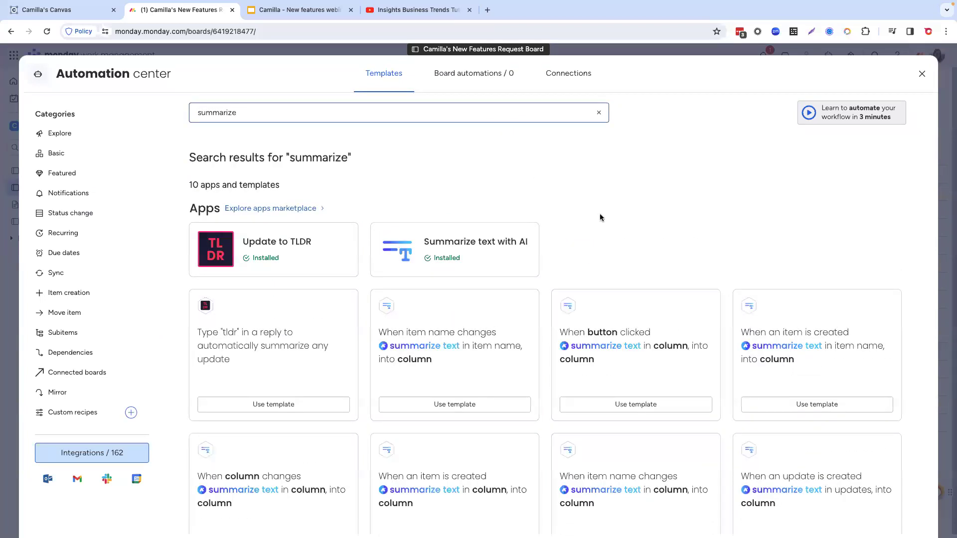
scroll(638, 230, down, 1)
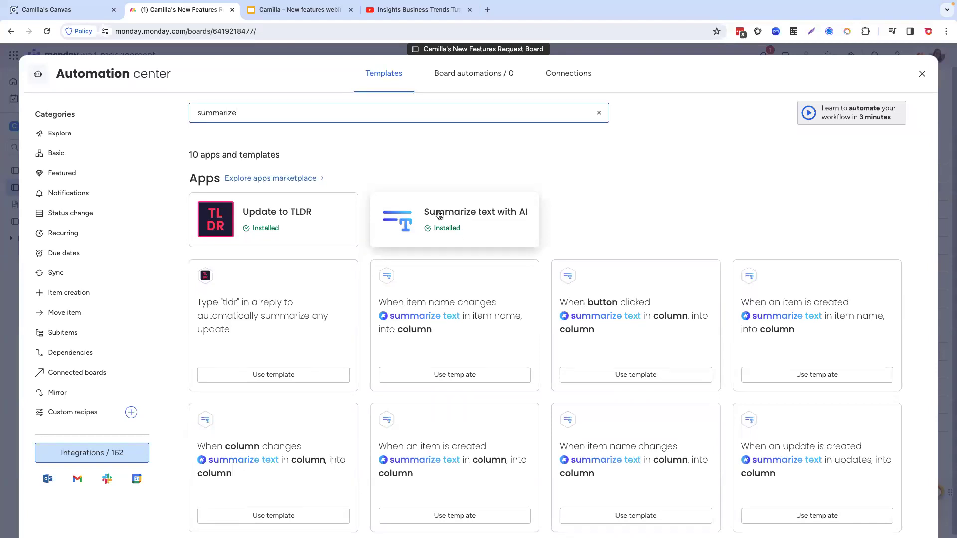
click(506, 229)
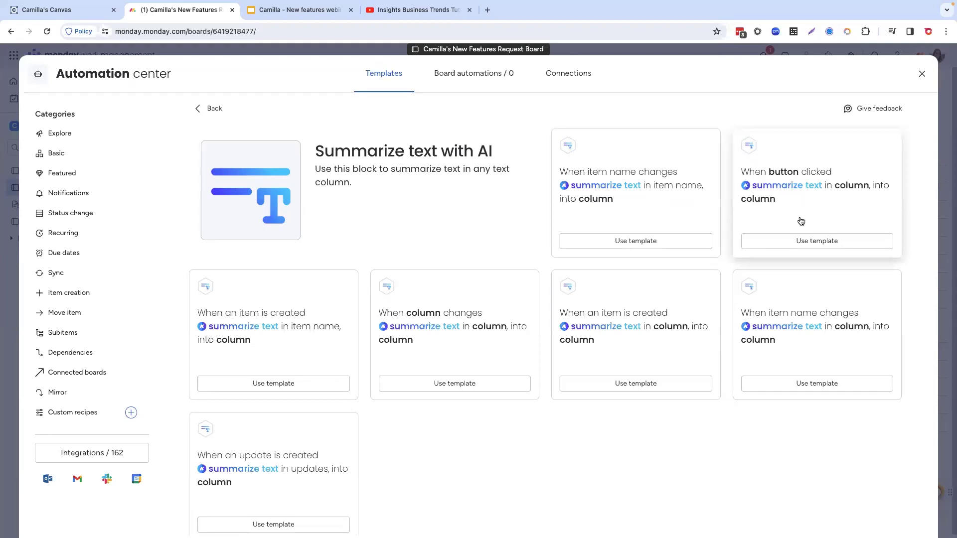
click(806, 242)
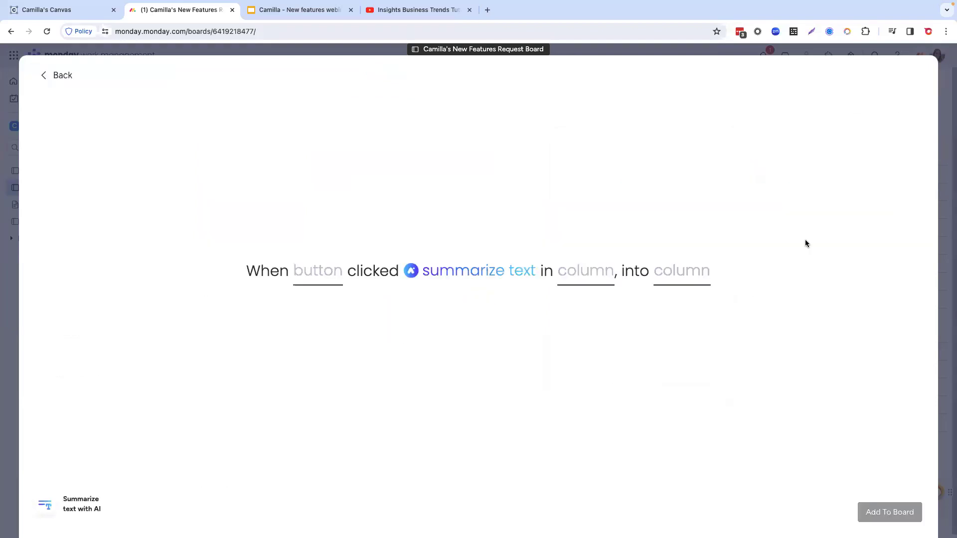
Step: Add a new Button column from the automation recipe and choose it as the trigger button
click(323, 275)
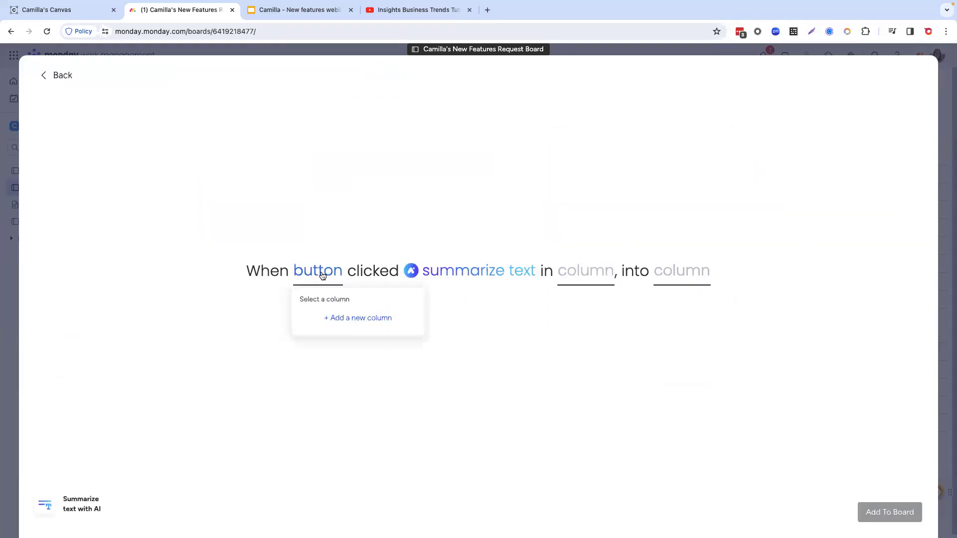
click(349, 318)
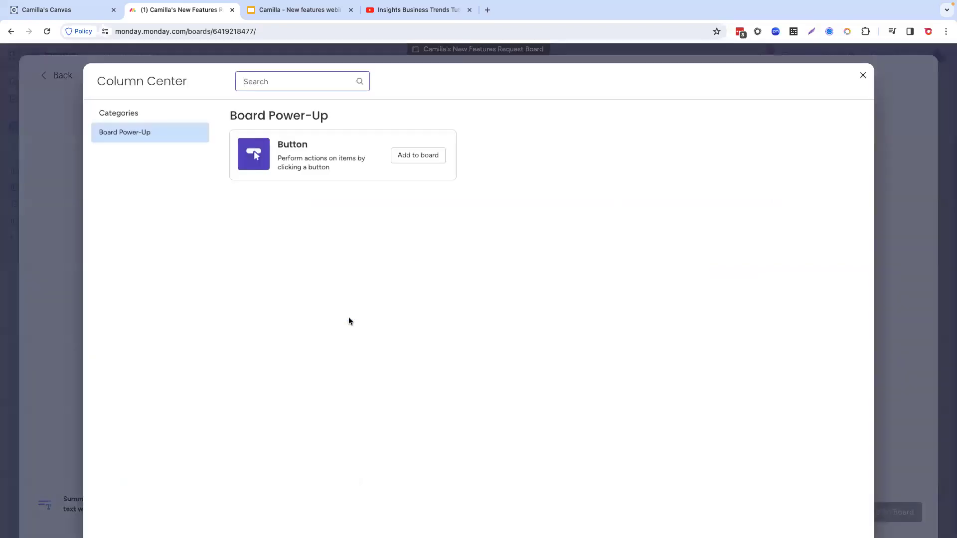
click(412, 153)
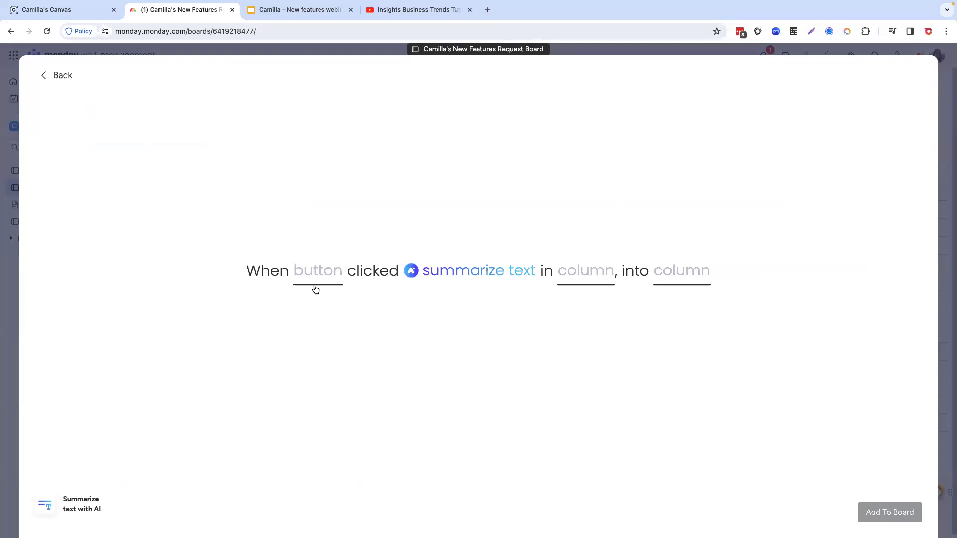
click(323, 273)
click(327, 317)
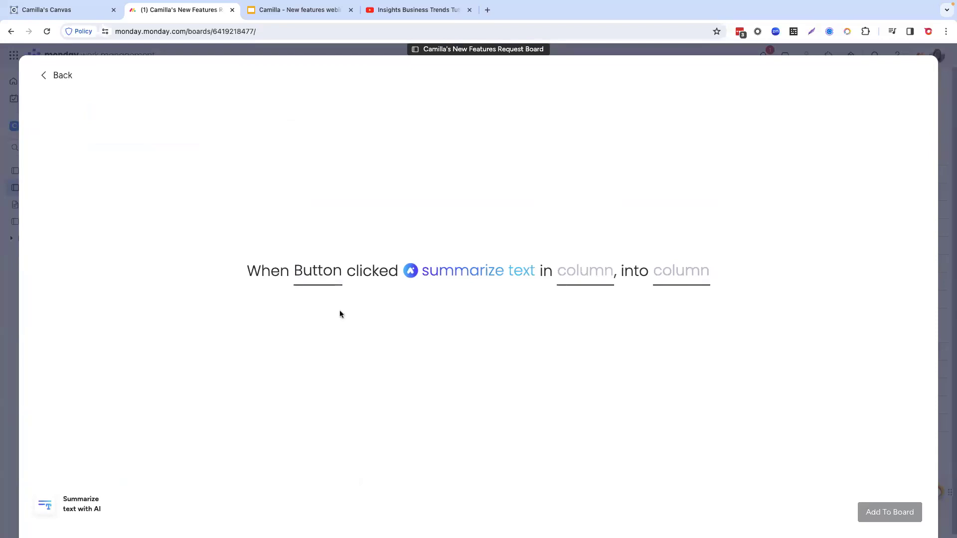
Step: Set the recipe to summarize Feature Request into the Text column, add it to the board, and close the Automation center
click(587, 273)
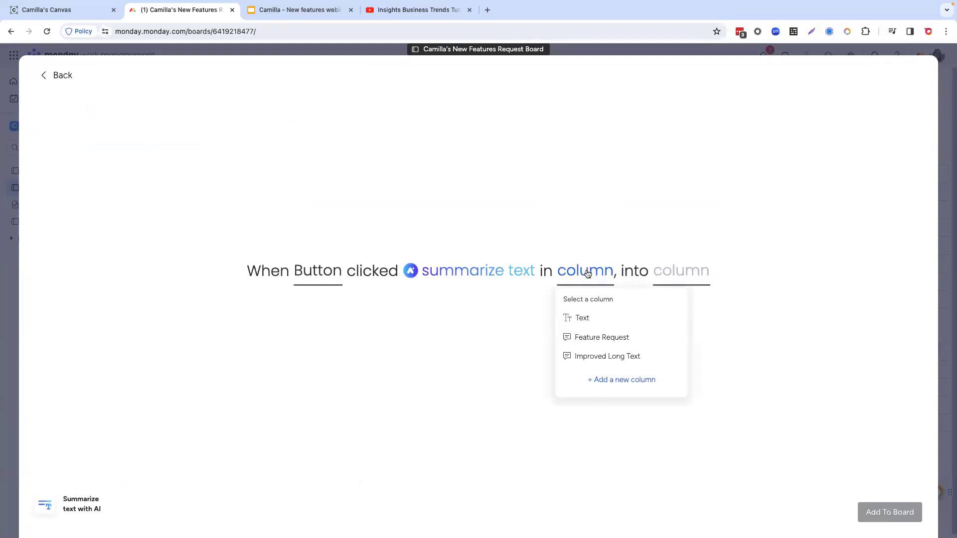
click(600, 339)
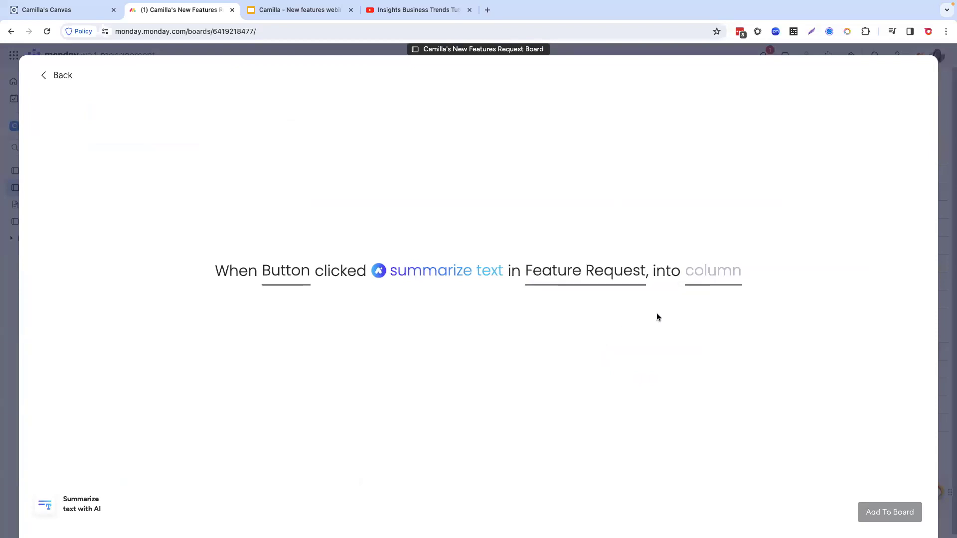
click(707, 275)
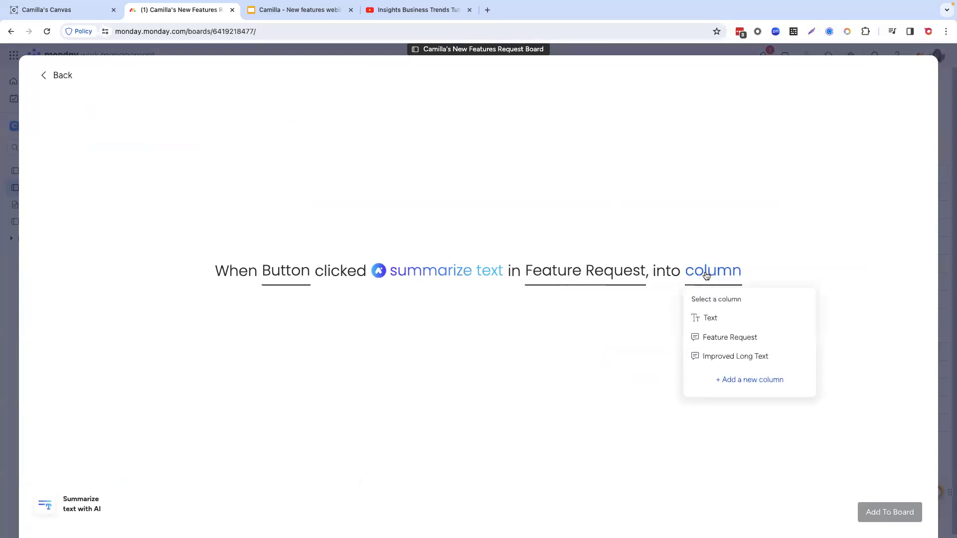
click(707, 322)
click(902, 512)
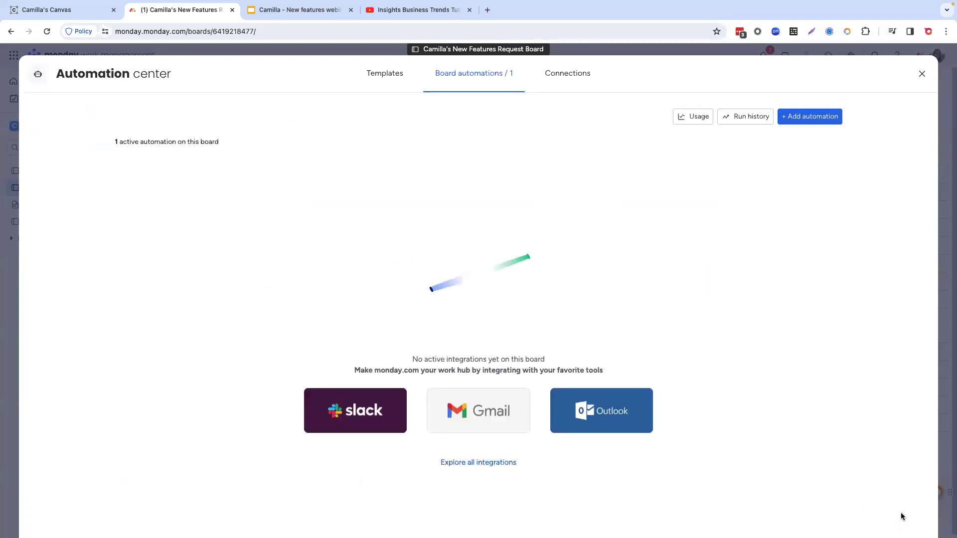
click(923, 77)
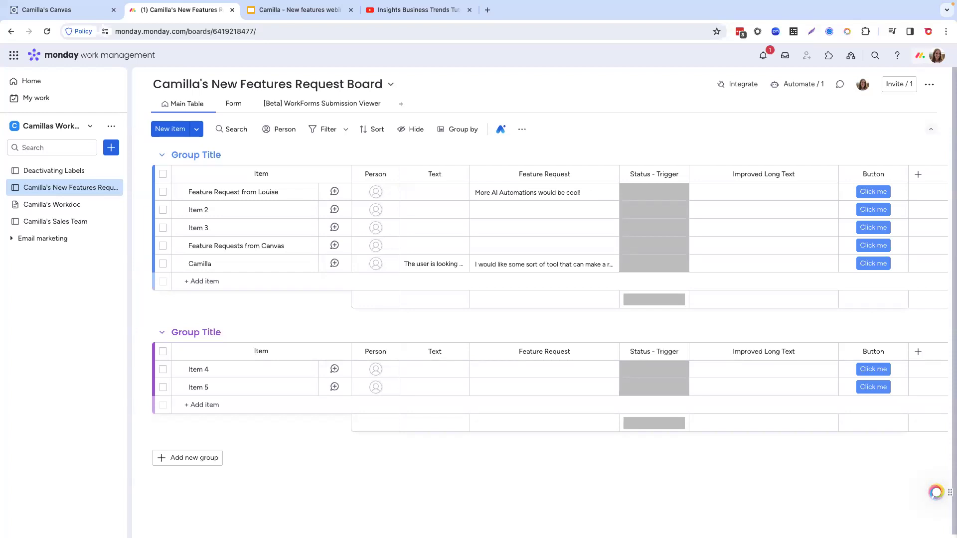
Step: Check the board's active automations, and add a second Button column to the board
click(796, 85)
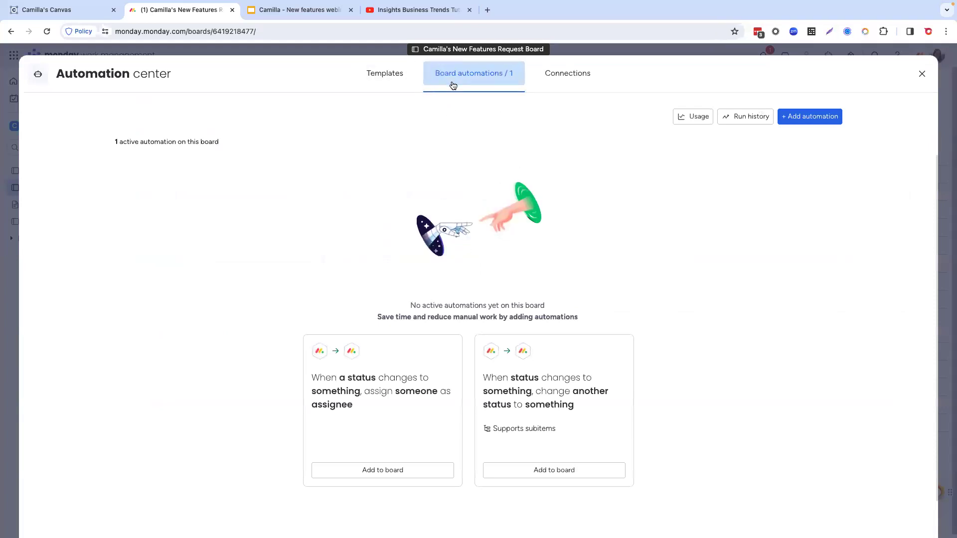
click(923, 76)
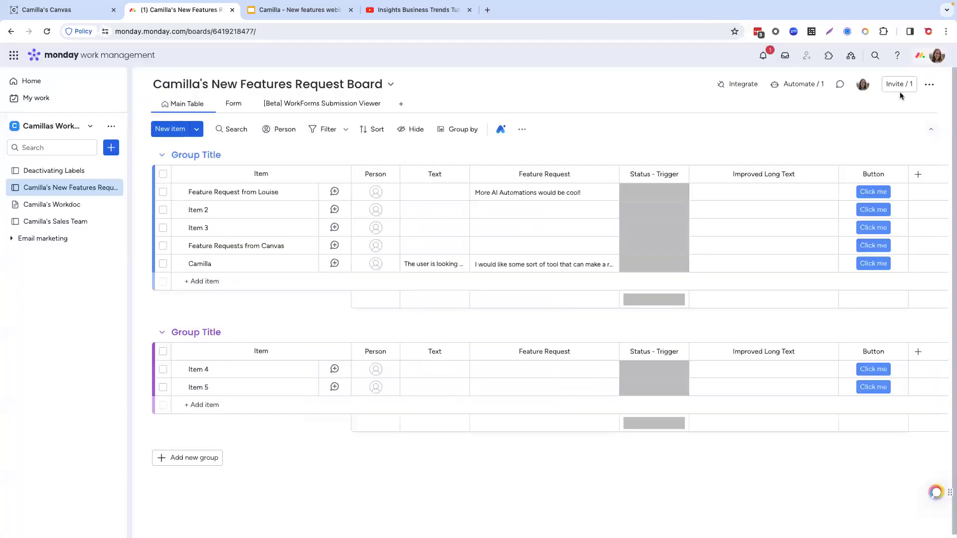
click(918, 175)
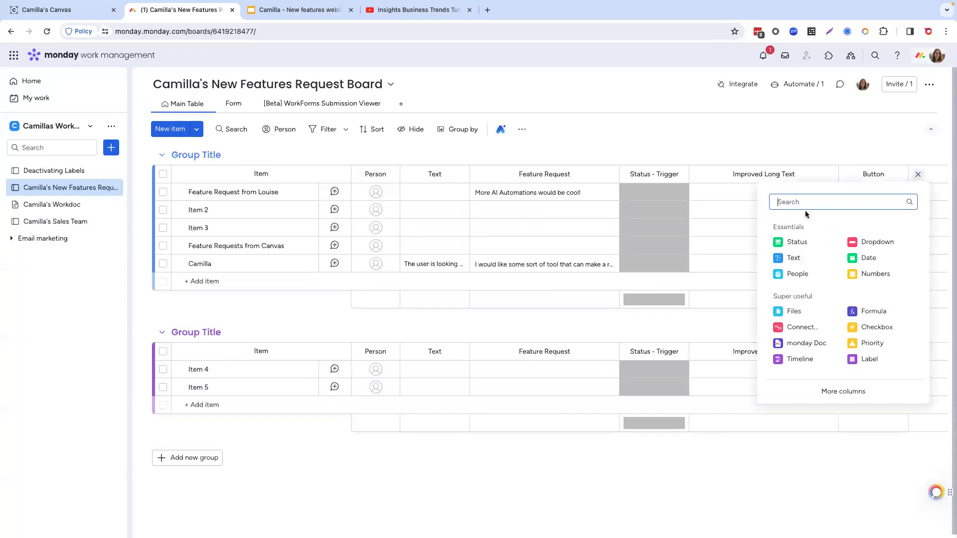
text(button)
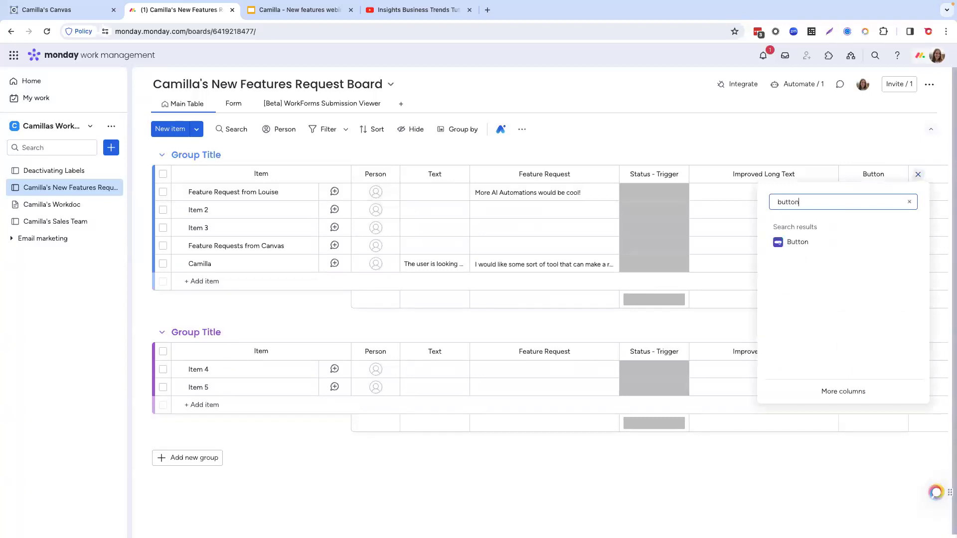
click(798, 242)
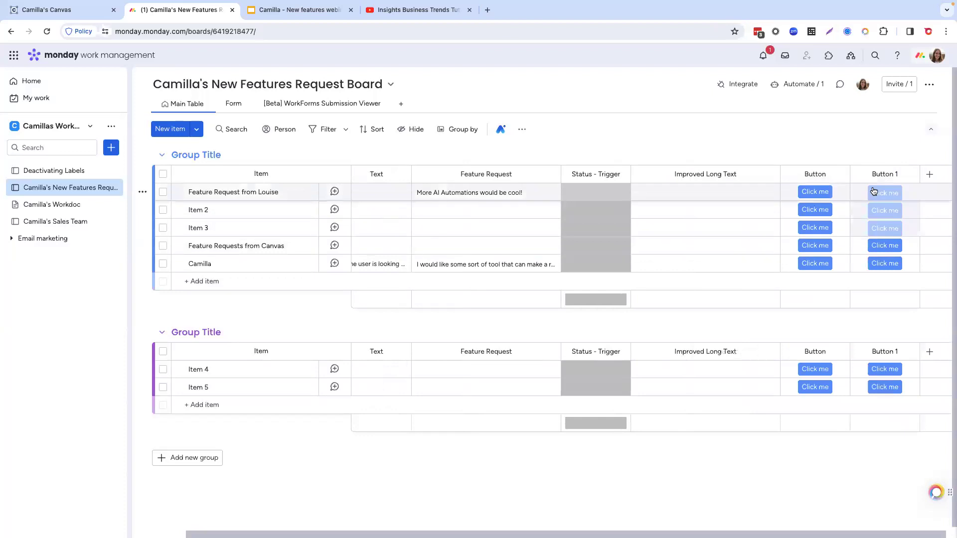
Step: Rename the first button column as Summarize and the second button column as Improve
click(815, 174)
text(Summarize)
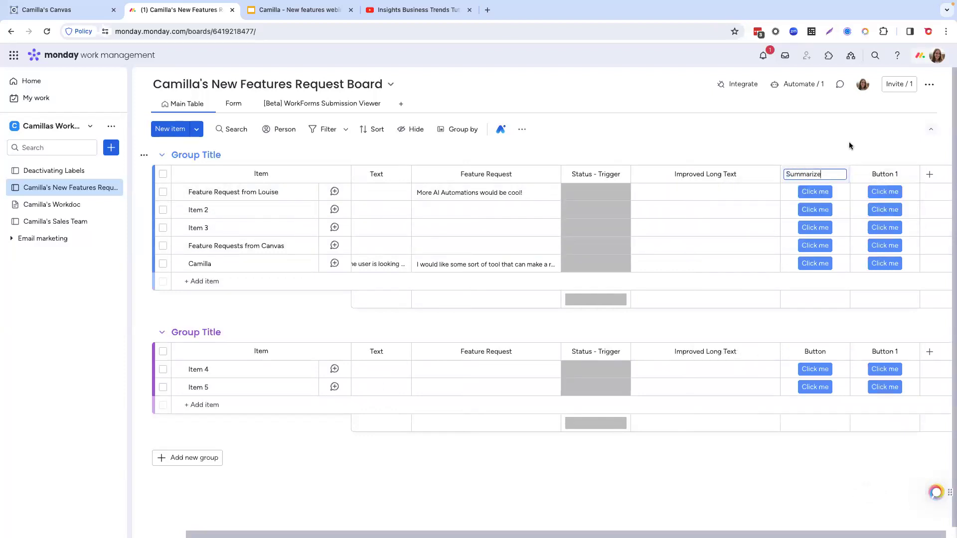
key(Return)
click(880, 174)
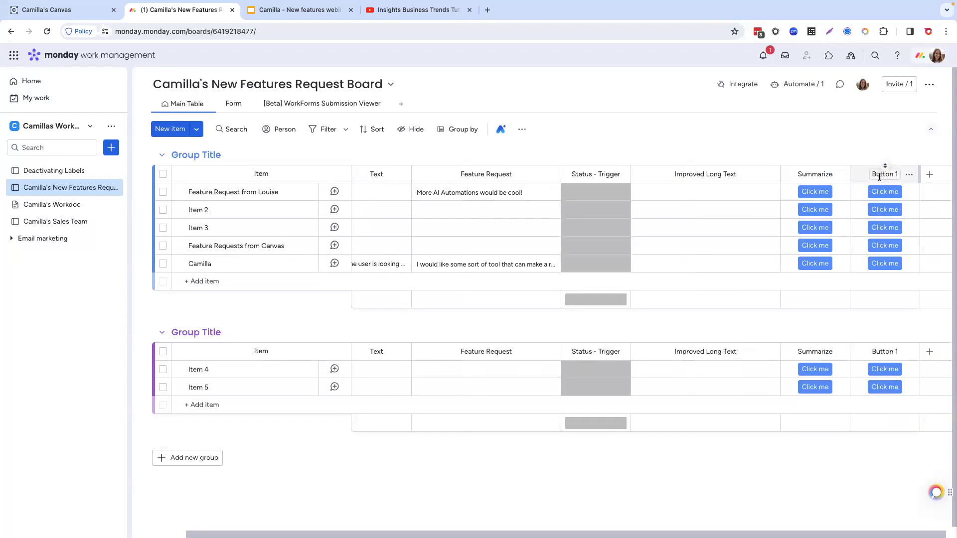
key(ctrl+a)
key(BackSpace)
text(Improve)
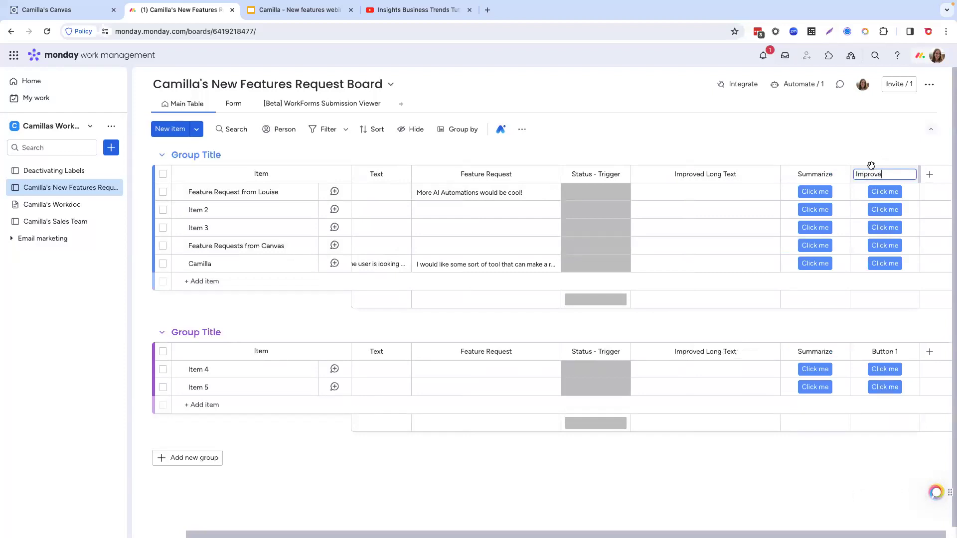
key(Return)
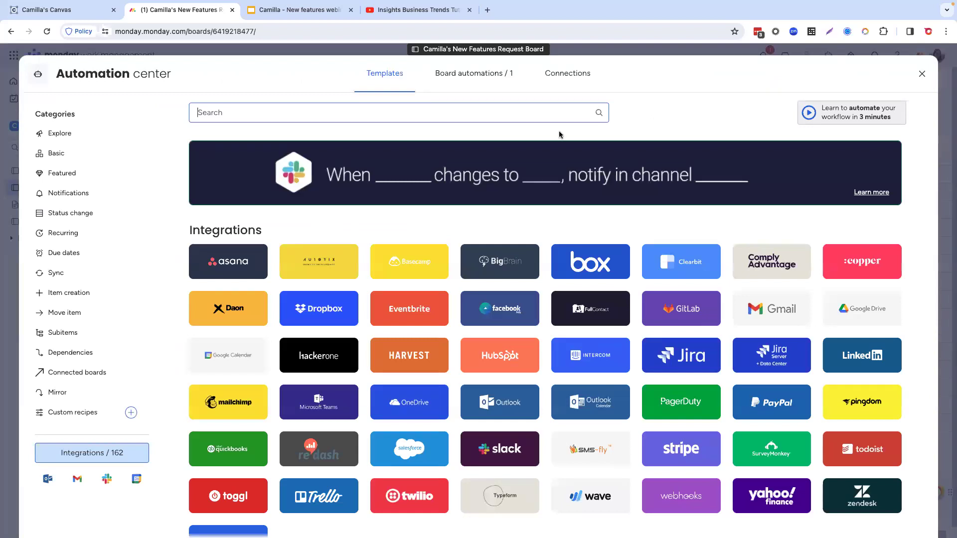
Step: Search the integration templates for "improve" and start the Improve text with AI template that runs when a column changes
click(529, 112)
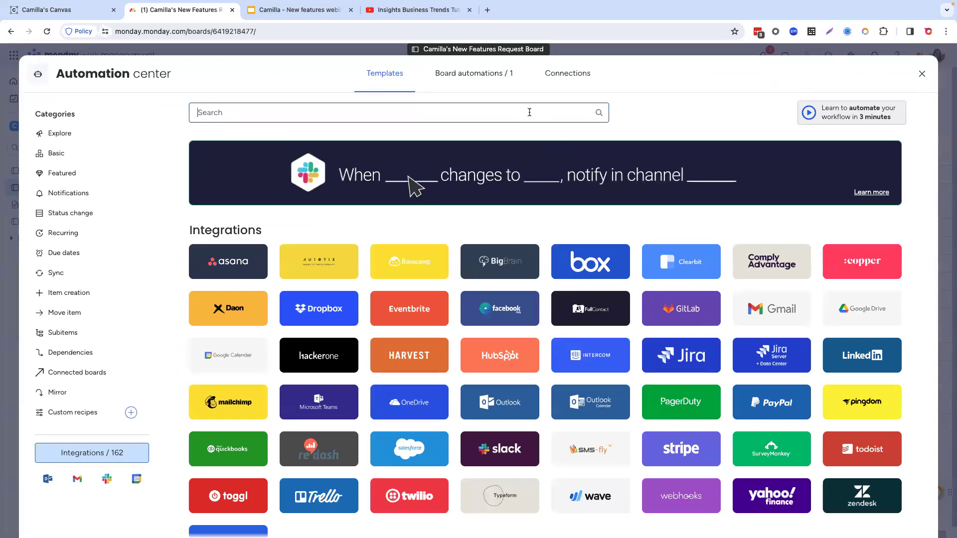
text(improve)
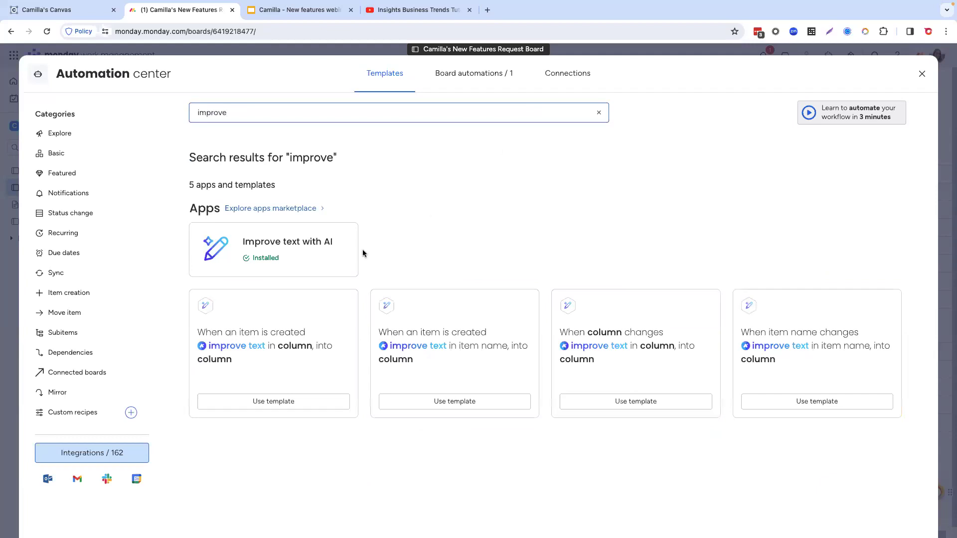
click(312, 261)
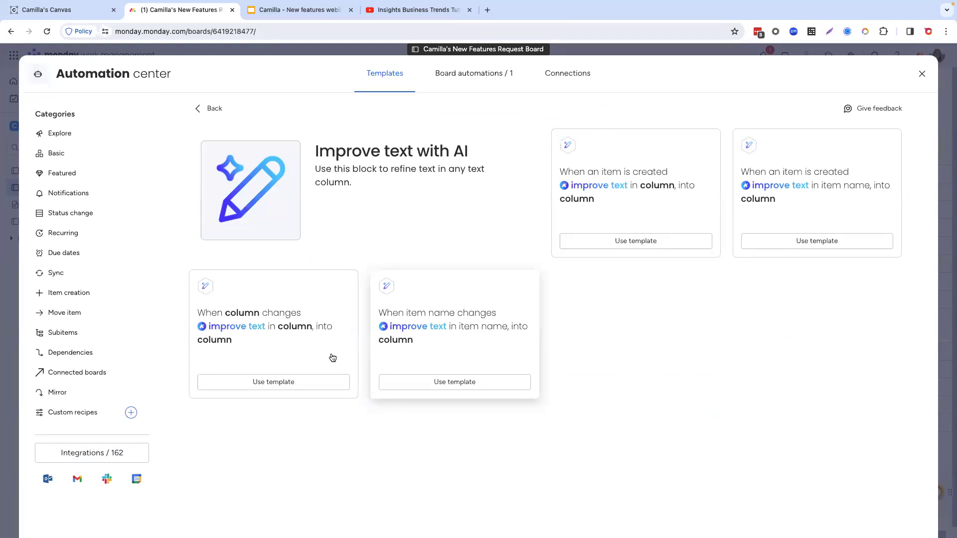
click(288, 382)
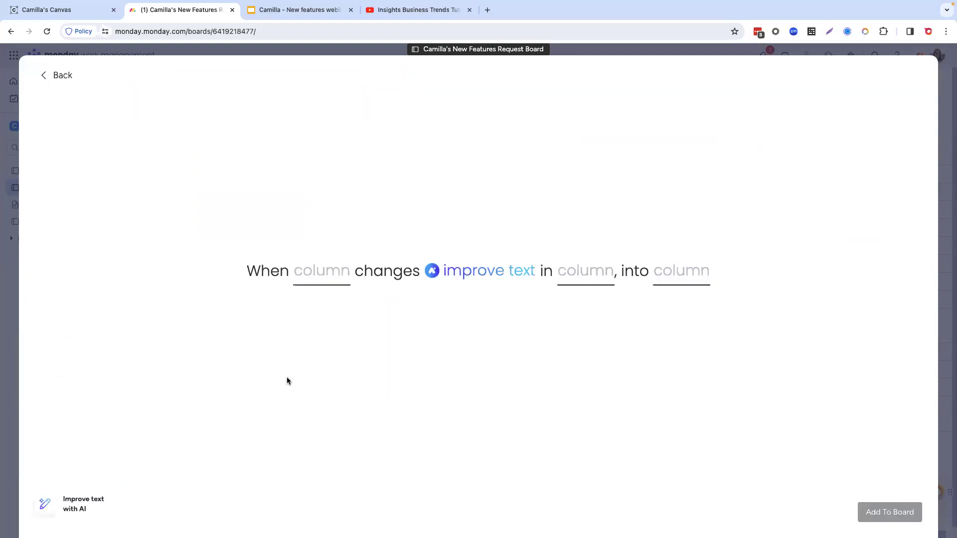
Step: Choose the Improve button column as the trigger of the improve-text automation
click(316, 280)
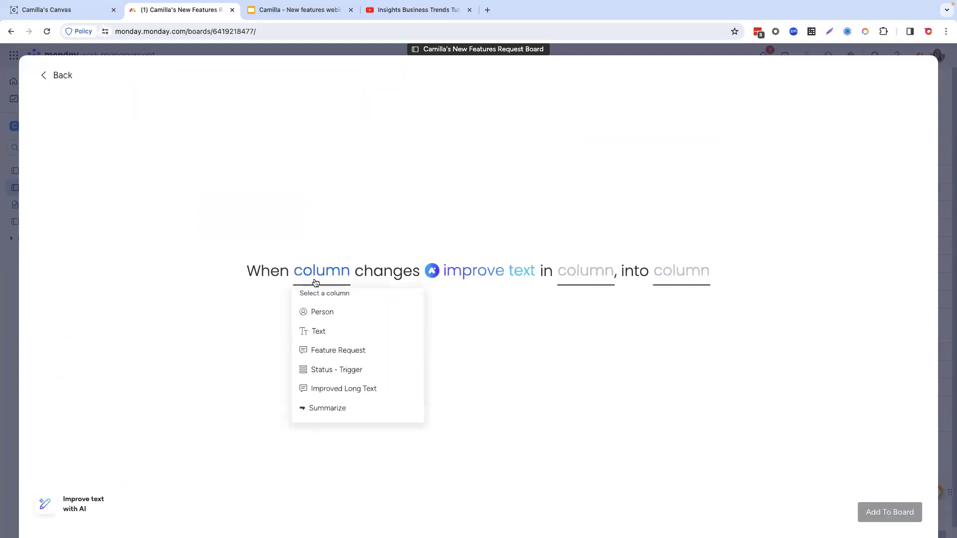
scroll(351, 370, down, 2)
scroll(351, 371, down, 3)
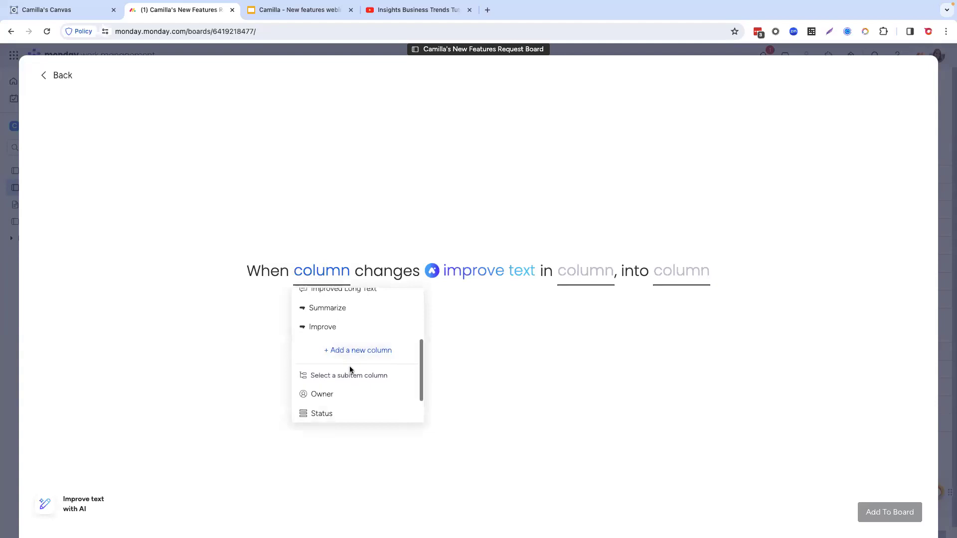
scroll(349, 366, up, 1)
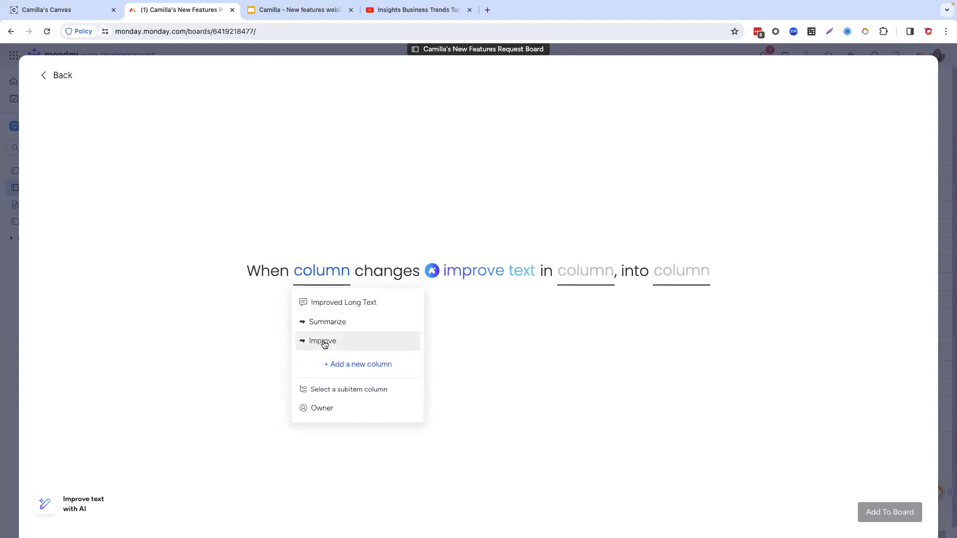
click(324, 340)
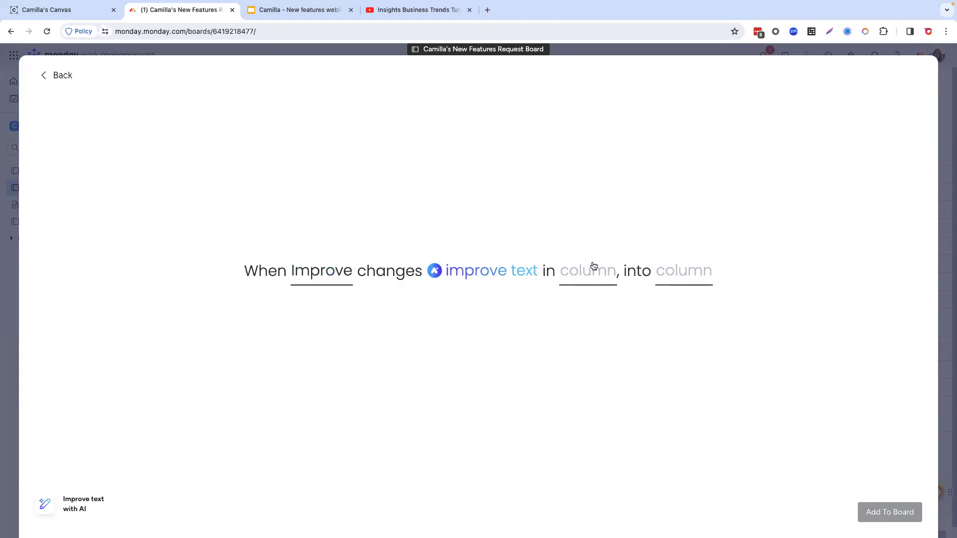
Step: Set the automation to improve the Feature Request text into the Improved Long Text column, and add it to the board
click(596, 279)
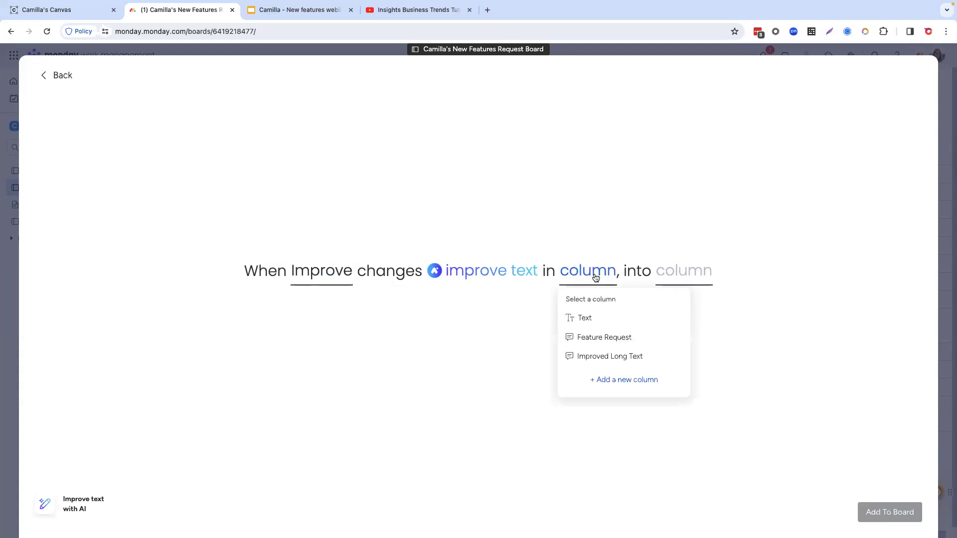
click(610, 341)
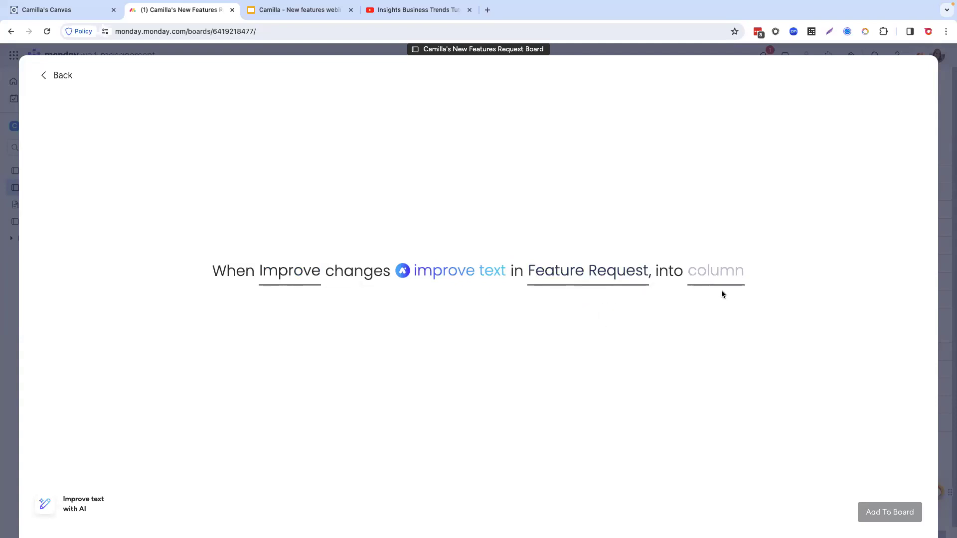
click(722, 273)
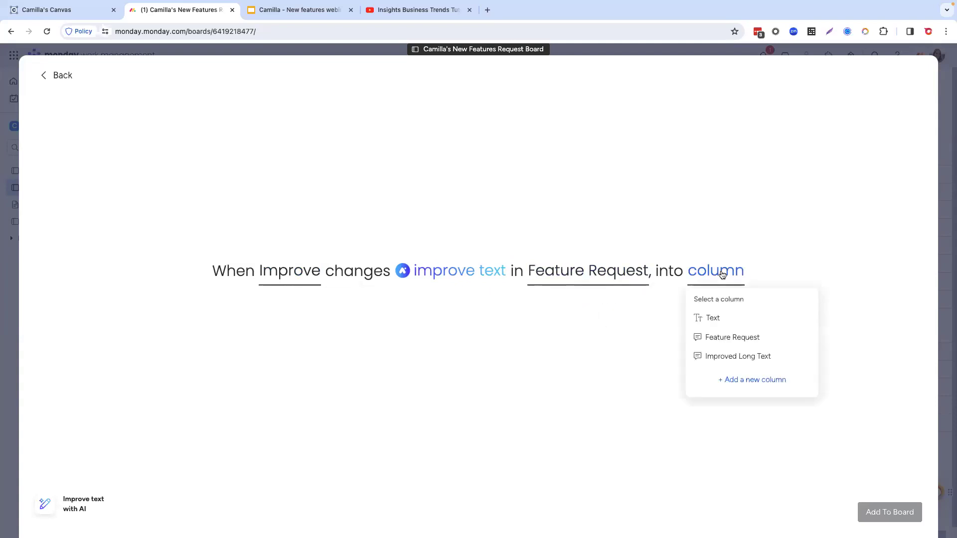
click(736, 357)
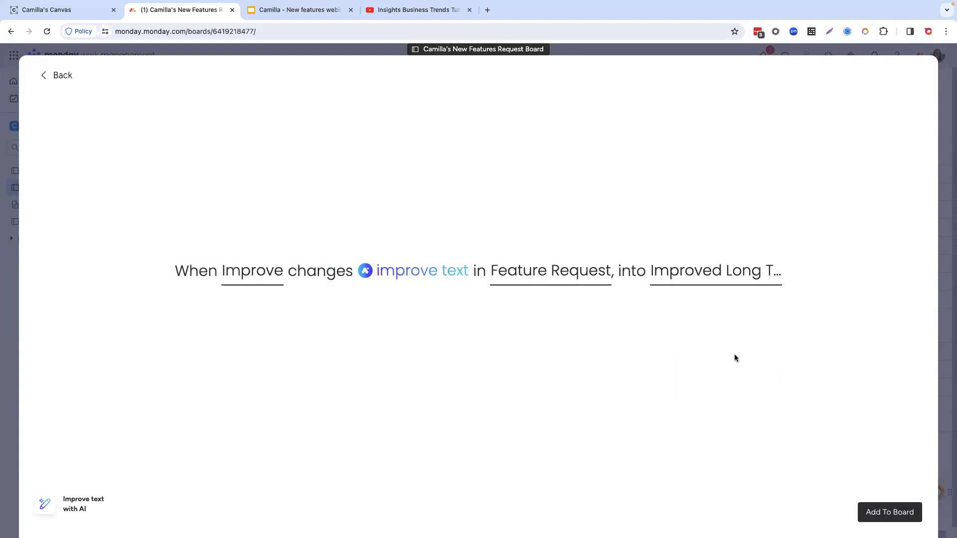
click(889, 514)
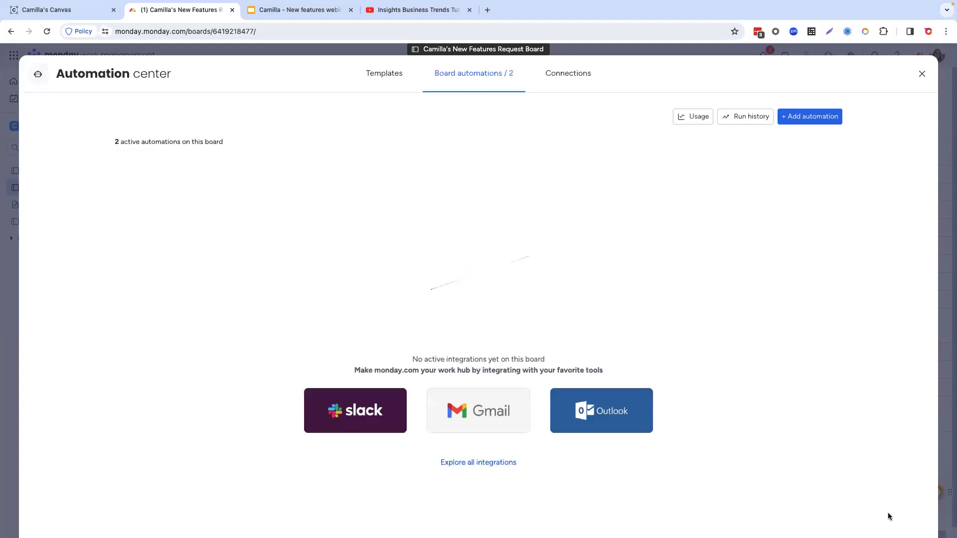
click(922, 74)
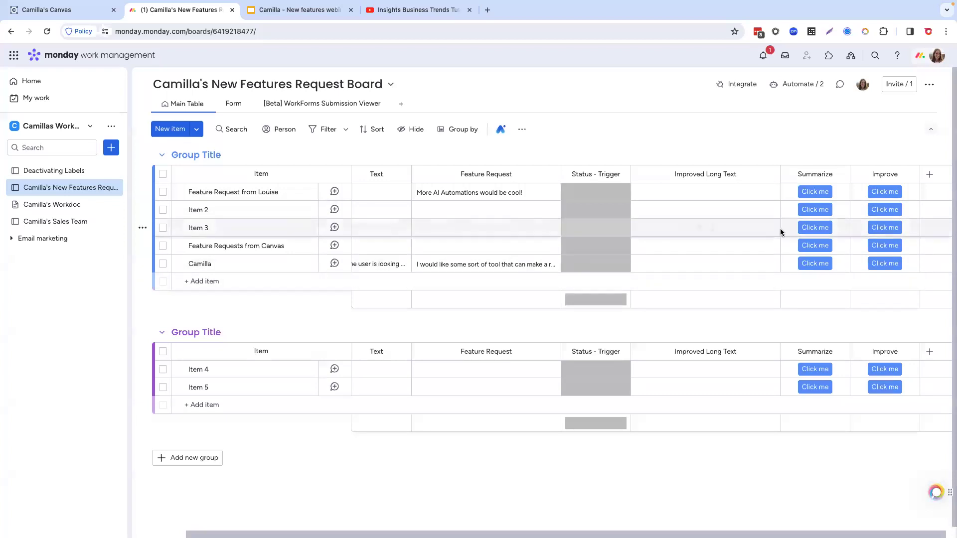
Step: Run the Improve button for the last item in the first group
click(885, 265)
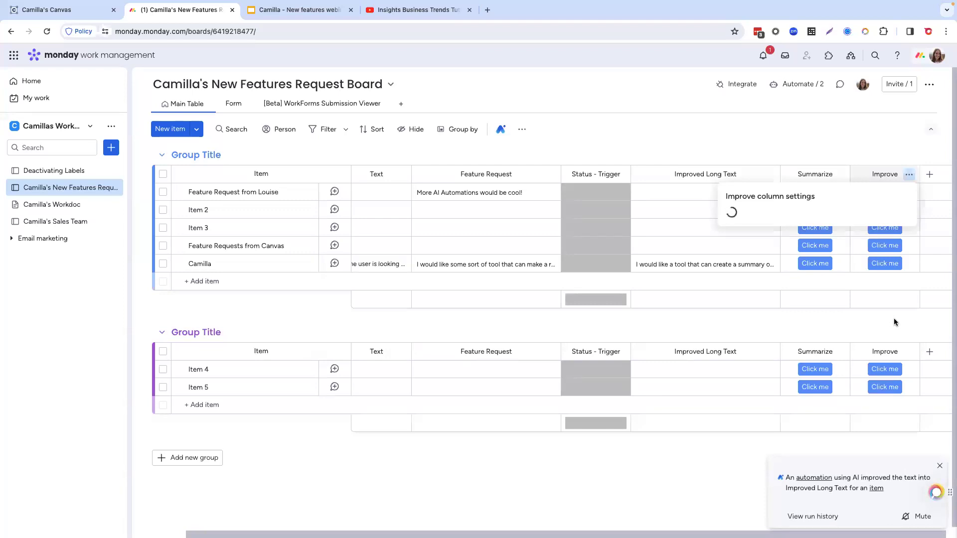
click(720, 324)
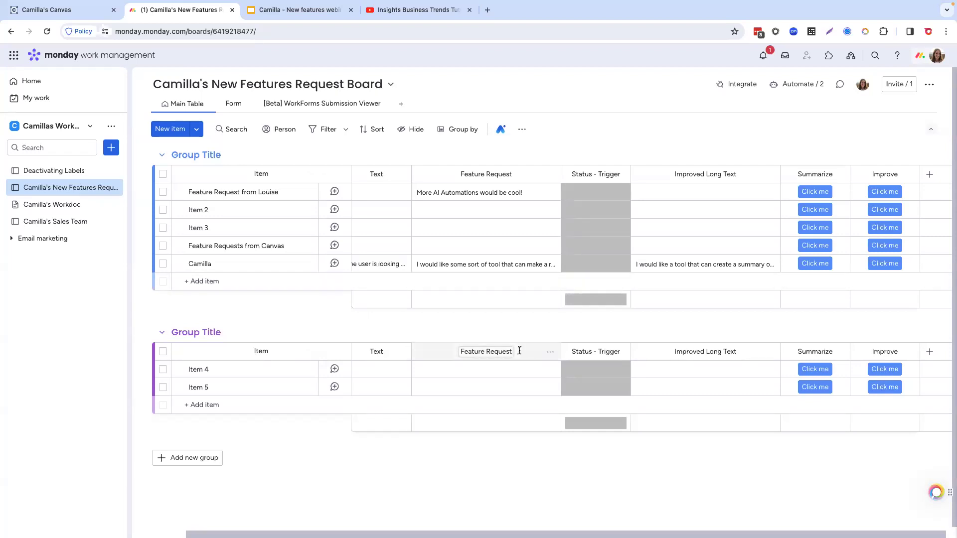
Step: Open the main table of the Sales Team board and review its columns
click(59, 225)
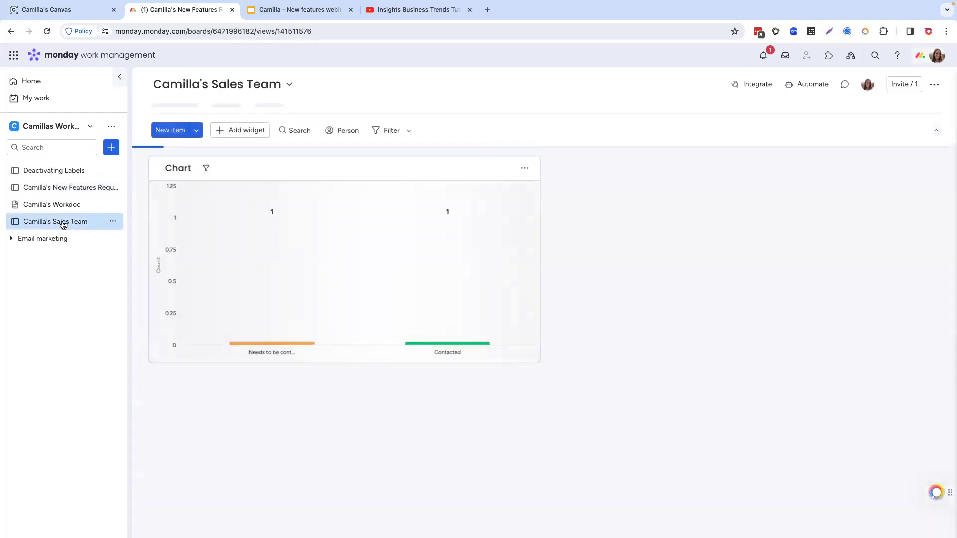
click(182, 104)
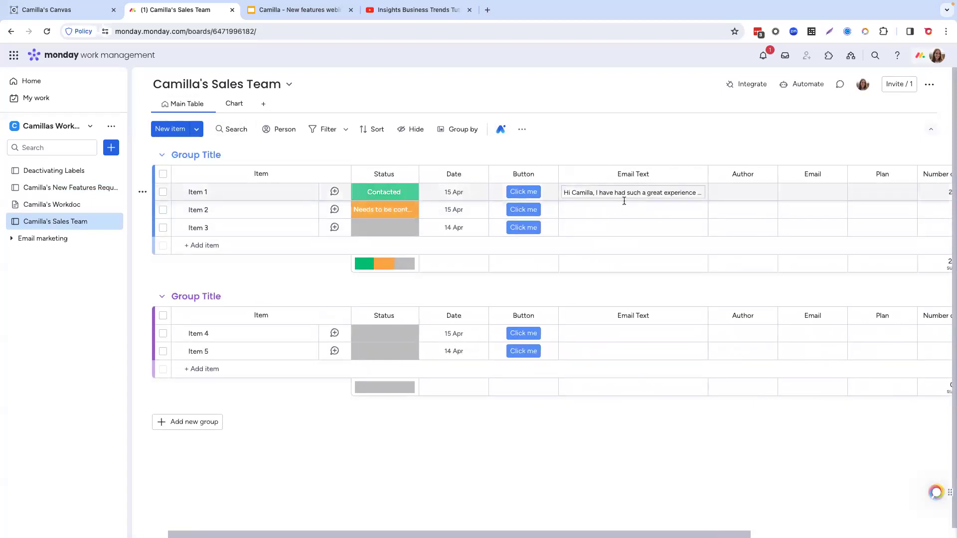
mouse_move(624, 194)
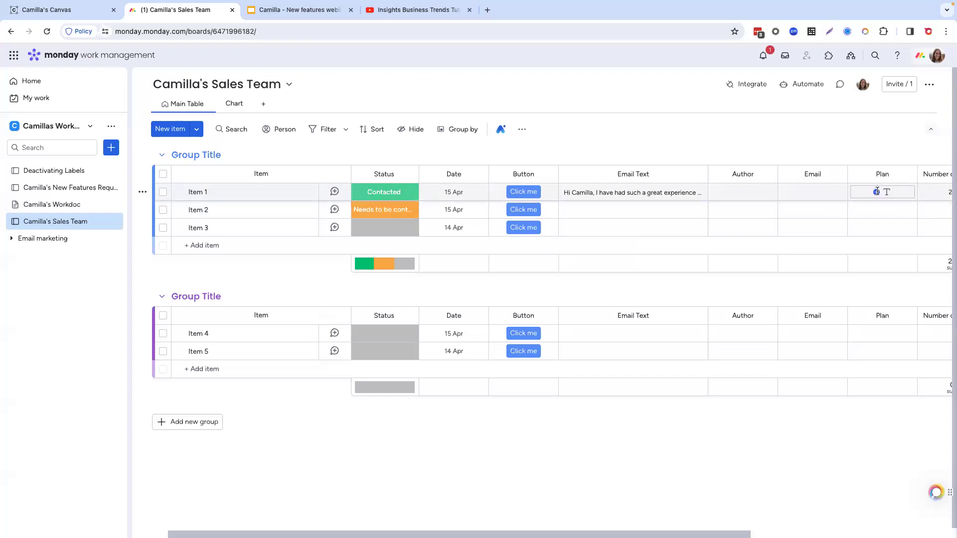
scroll(877, 192, right, 6)
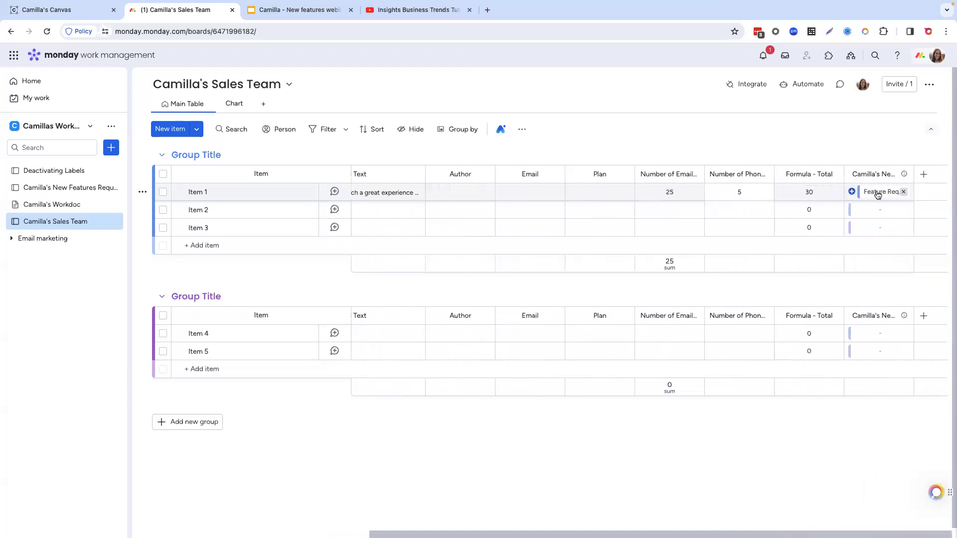
scroll(877, 195, left, 6)
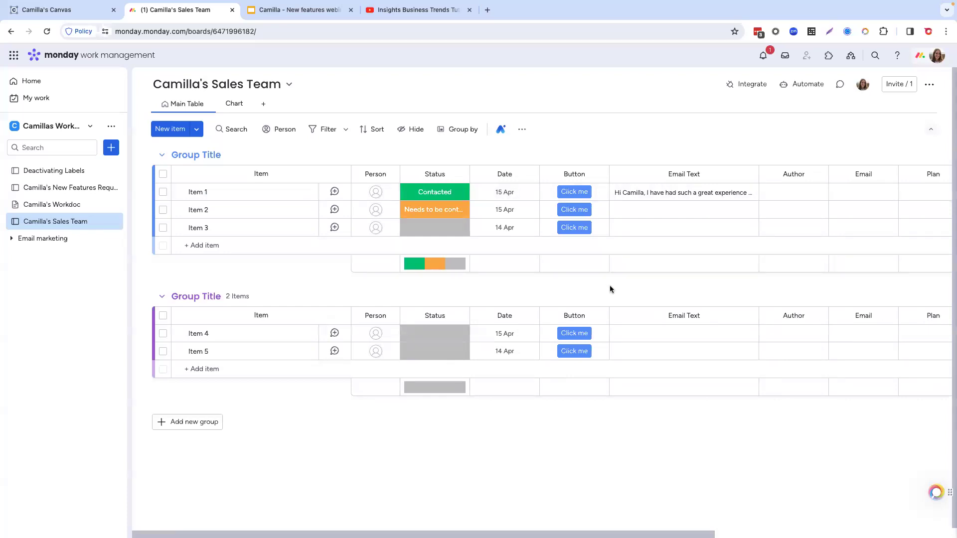
click(810, 83)
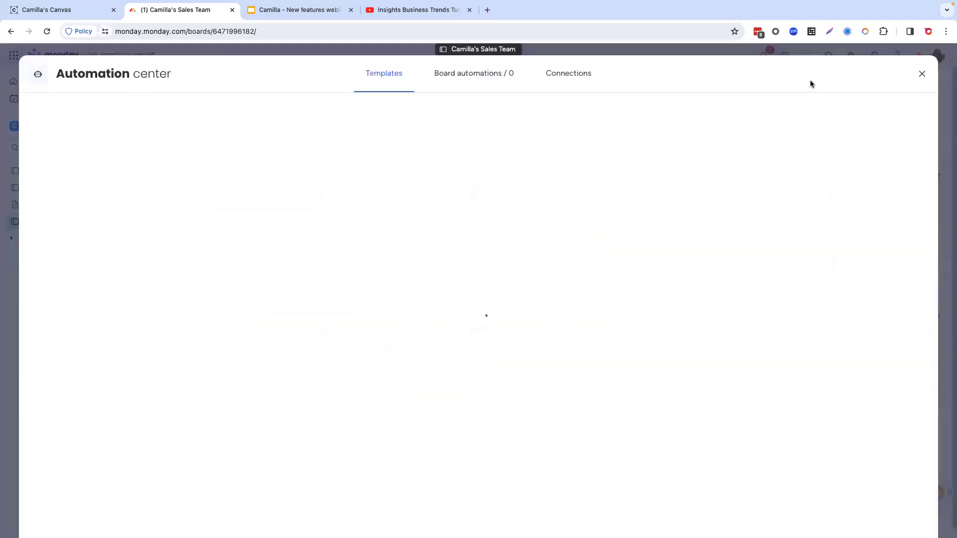
click(555, 240)
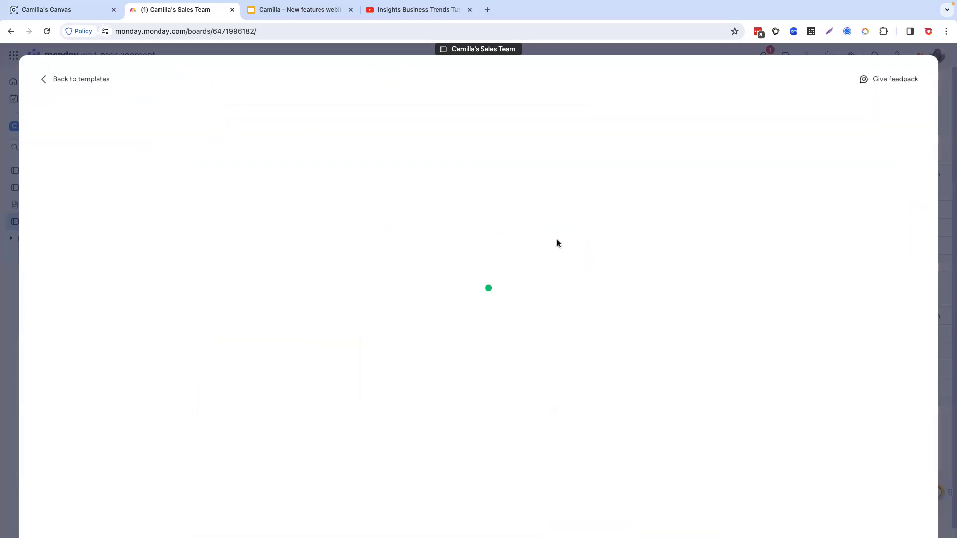
click(299, 156)
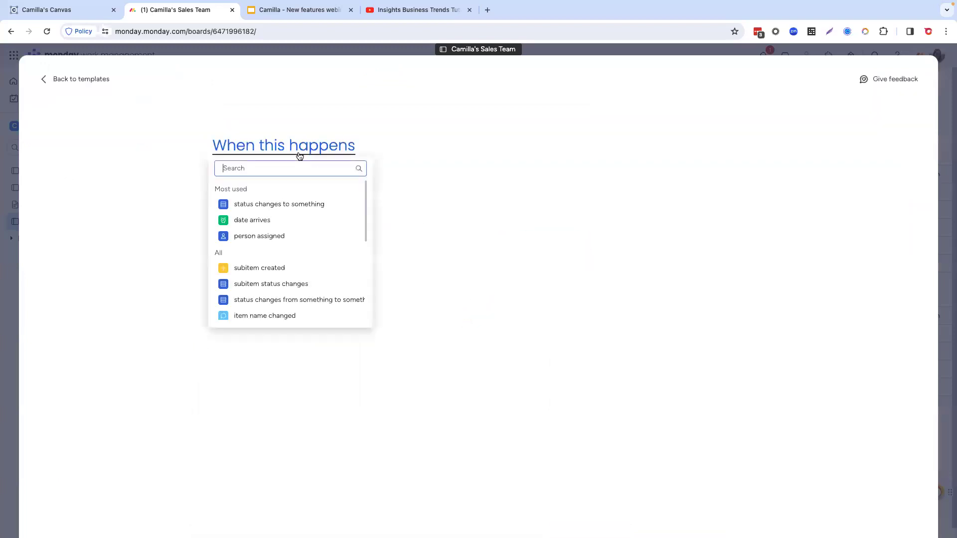
text(buton)
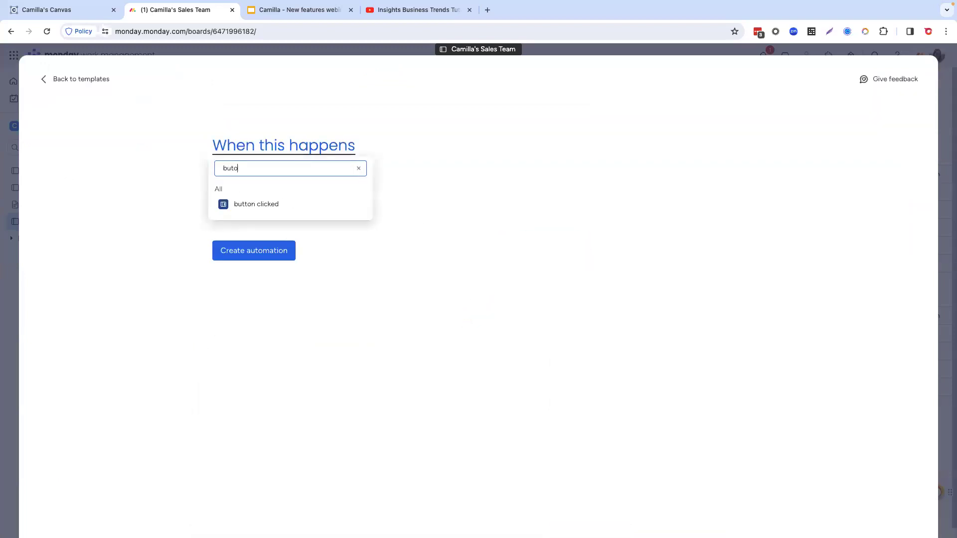
key(BackSpace)
key(BackSpace)
text(t)
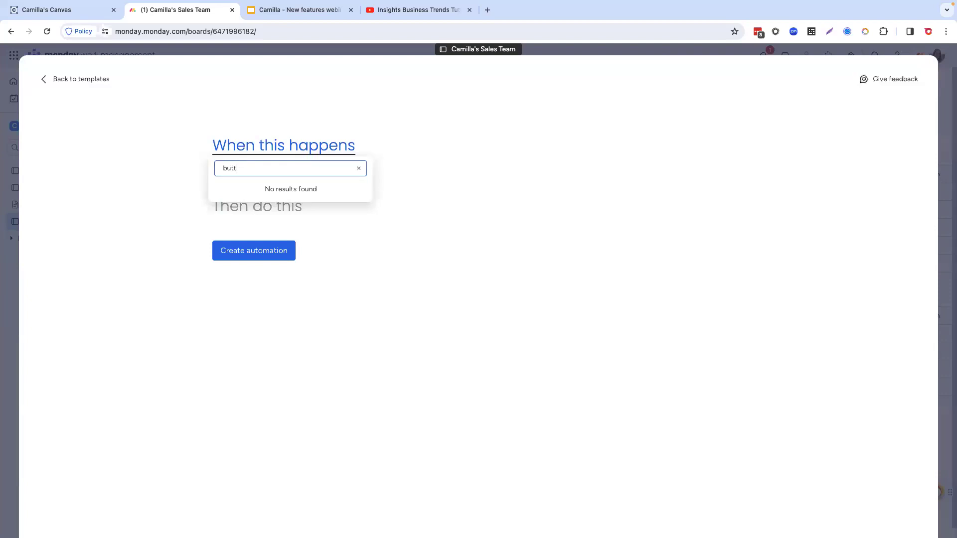
click(278, 205)
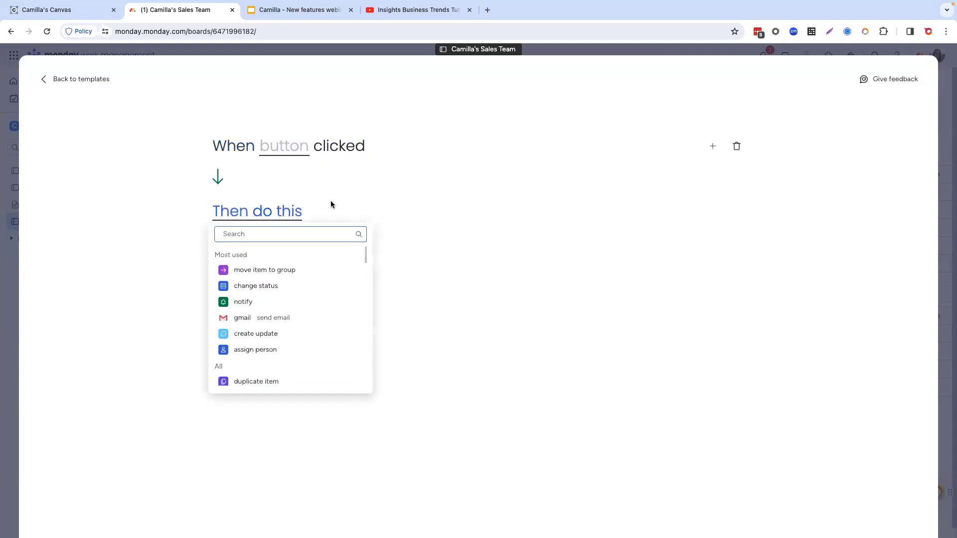
text(custom)
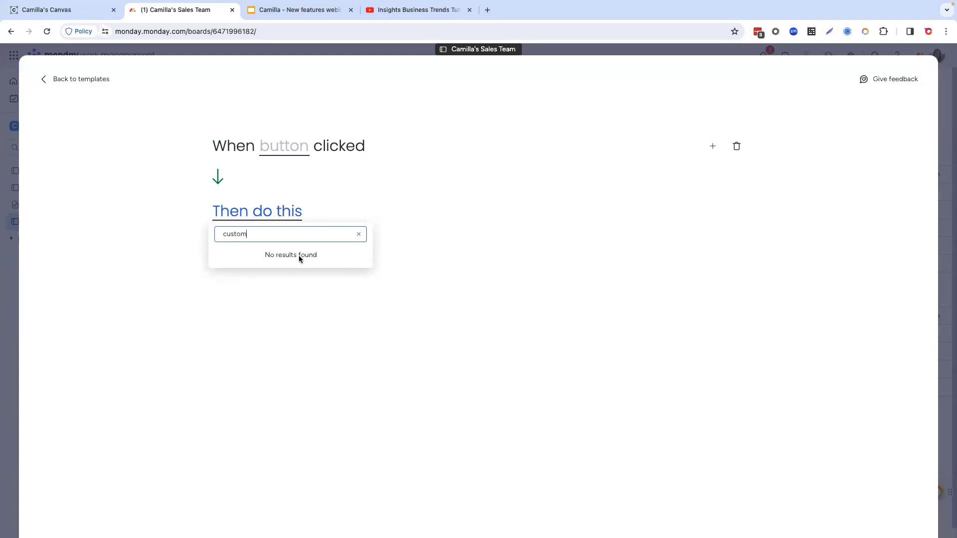
click(93, 80)
click(922, 74)
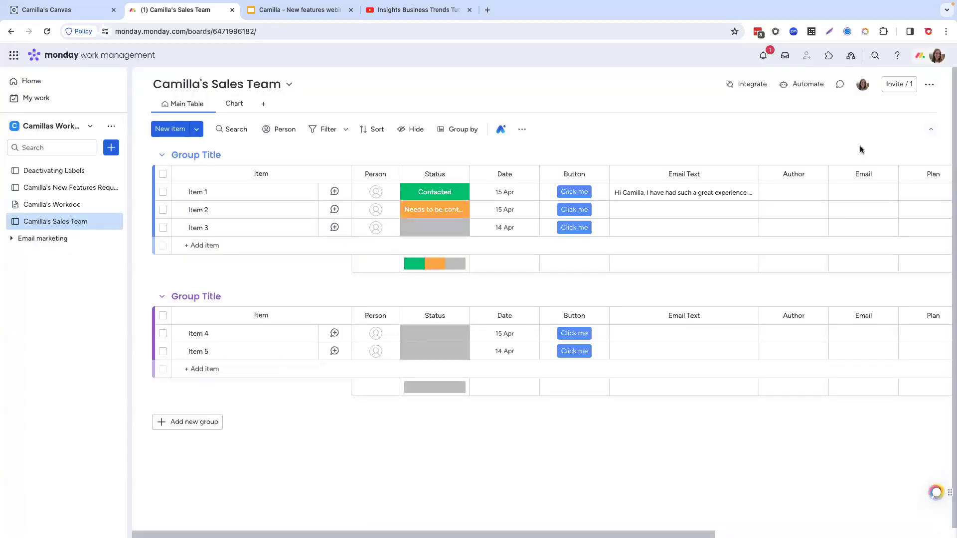
Step: Search the Sales Team board's integration templates for "custom block"
click(748, 85)
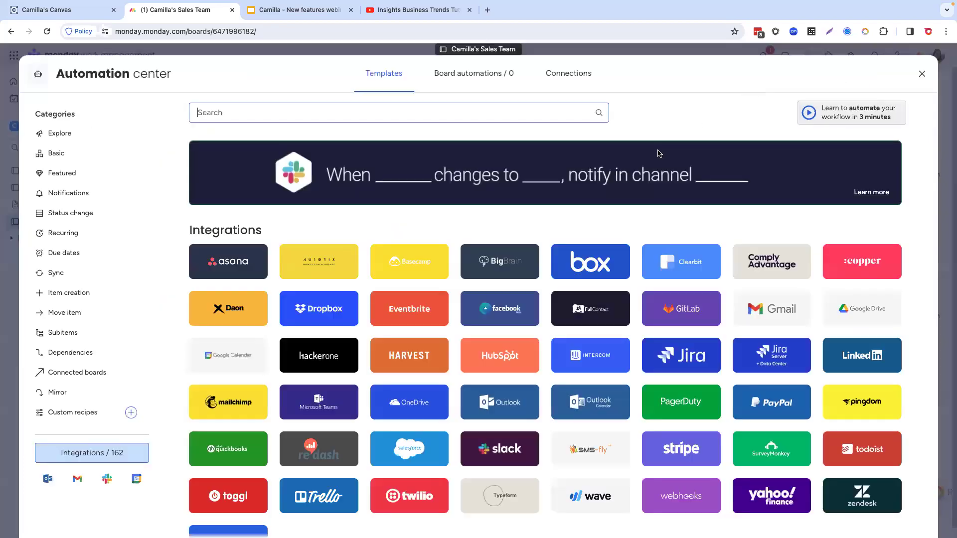
click(499, 113)
text(c)
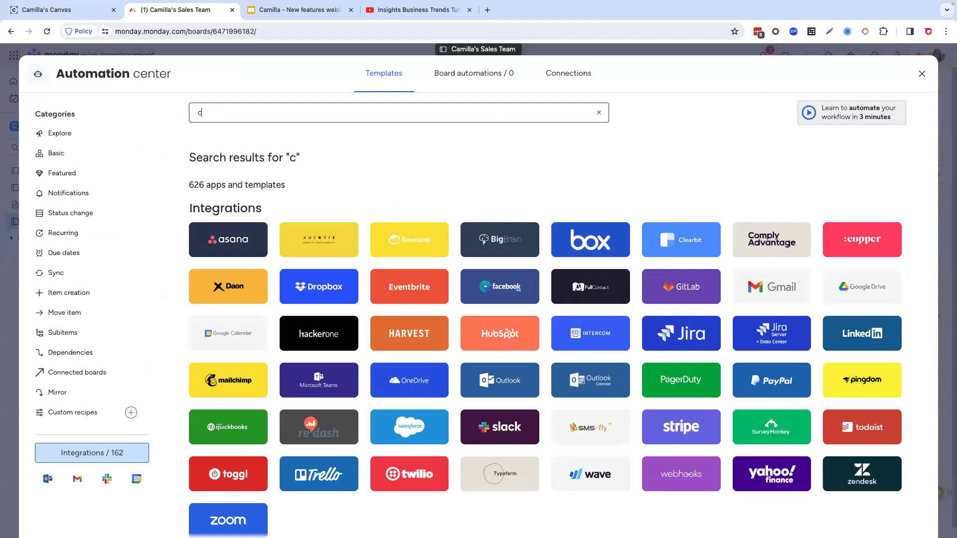
text(ustom)
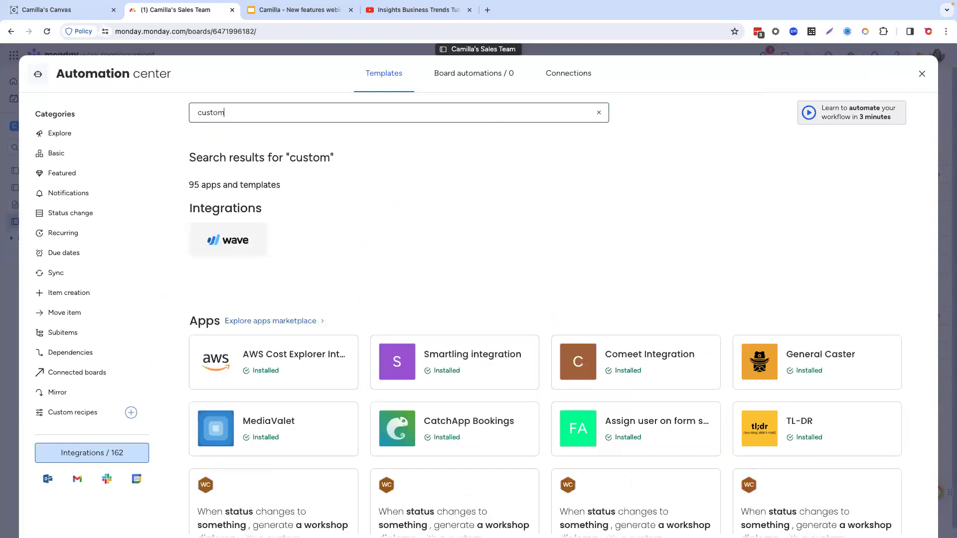
text( block)
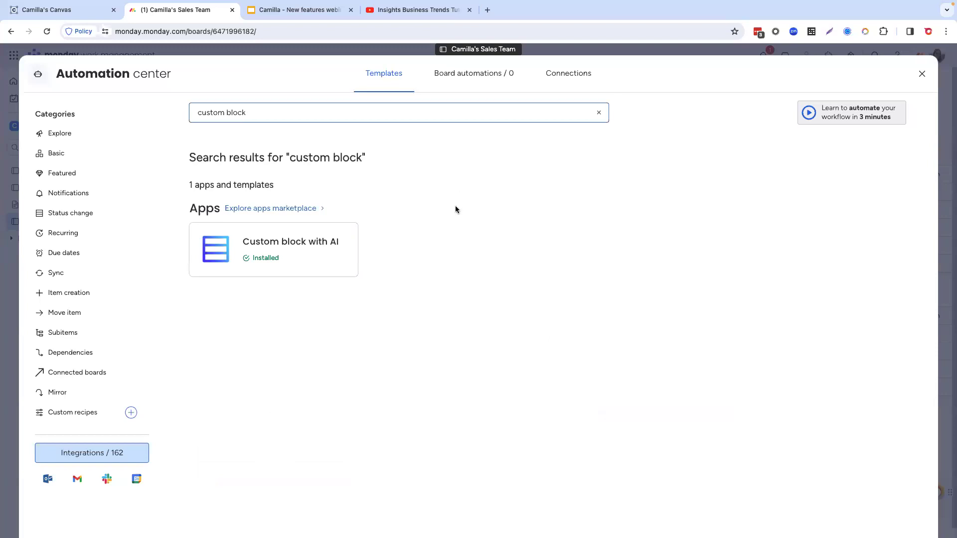
Step: Start the Custom block with AI template that runs when a column changes, with the Button column as its trigger
click(322, 249)
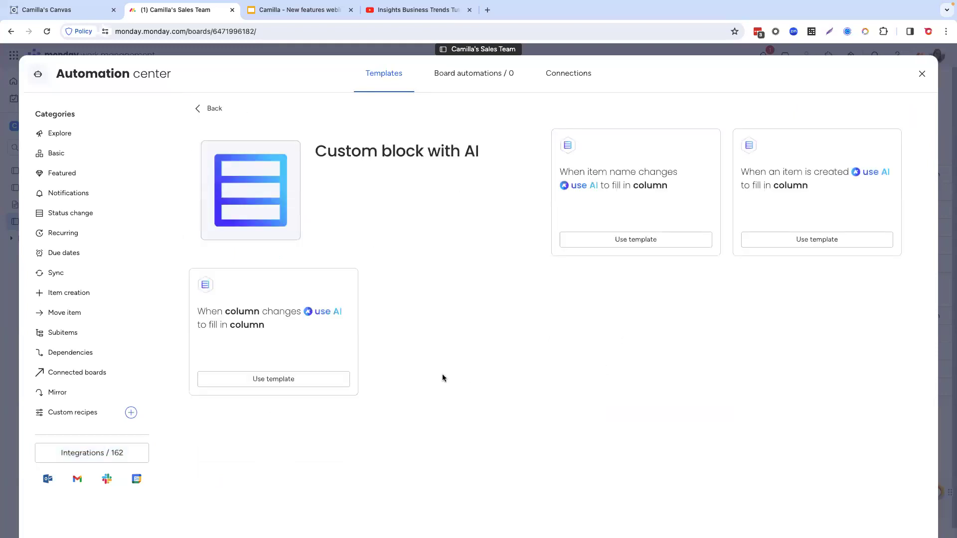
click(306, 380)
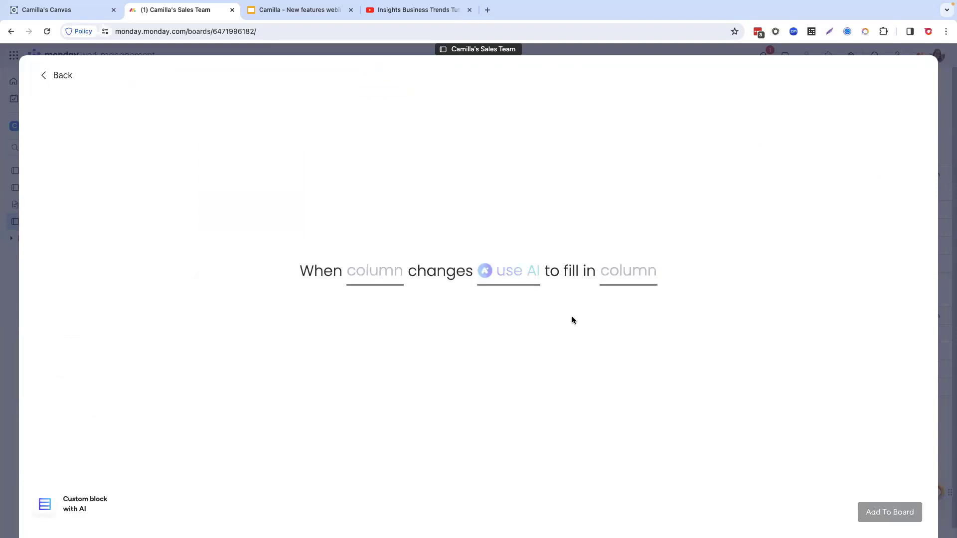
click(377, 279)
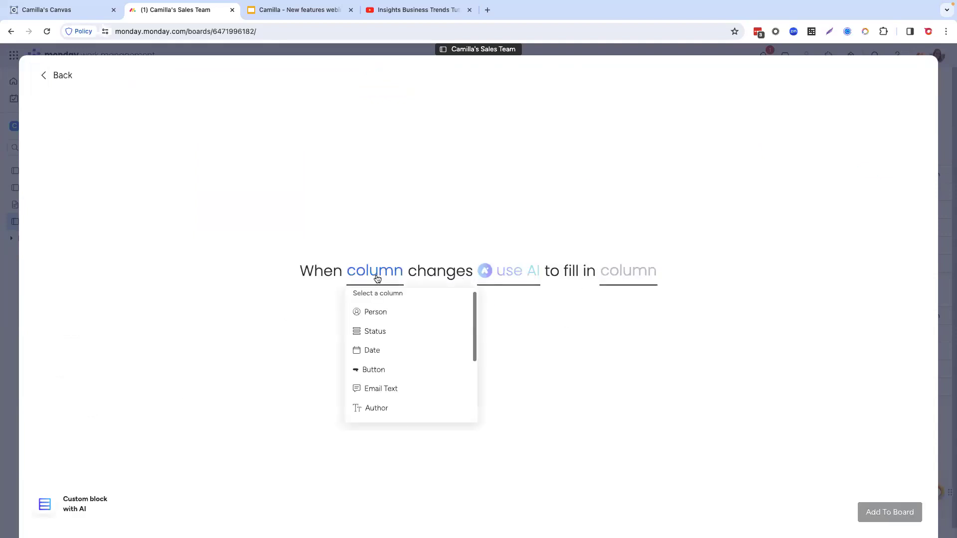
click(404, 369)
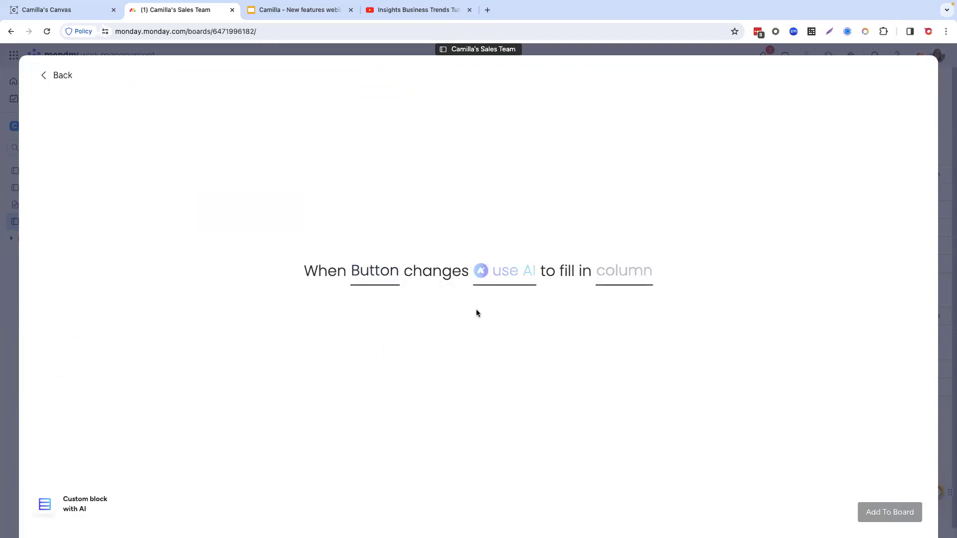
Step: Set the AI instruction to "State the author" followed by the Email Text field, and confirm it
click(508, 283)
click(502, 328)
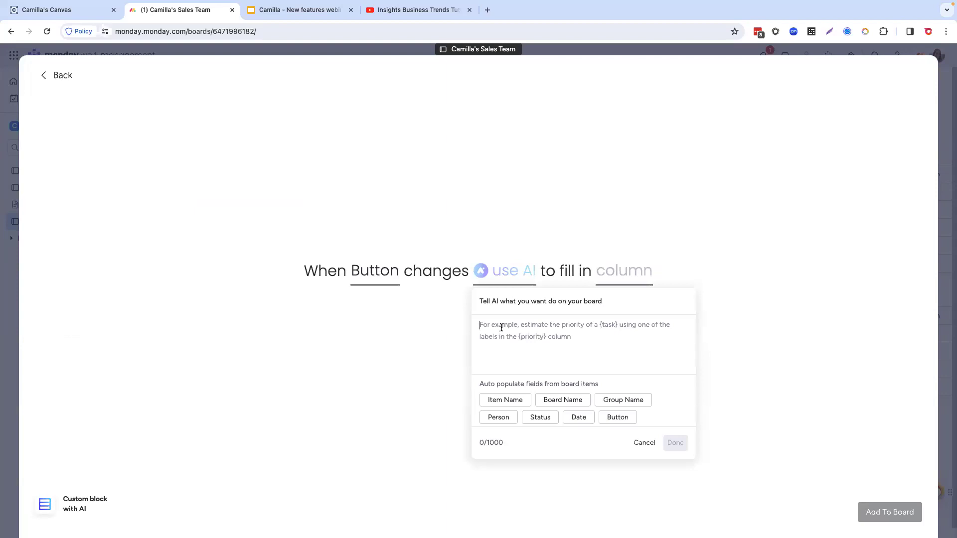
text(State the )
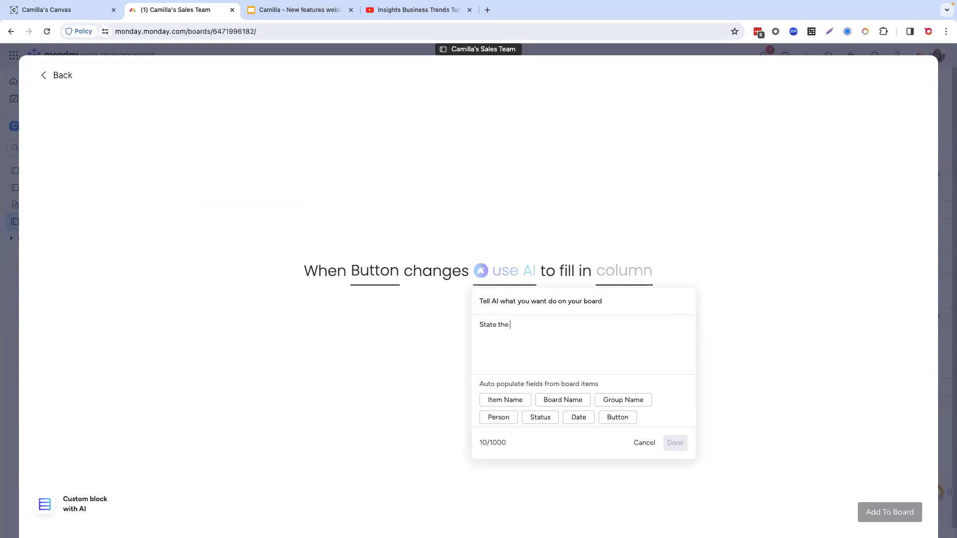
text(author of the ema)
key(BackSpace)
key(BackSpace)
key(BackSpace)
key(BackSpace)
key(BackSpace)
key(BackSpace)
key(BackSpace)
key(BackSpace)
key(BackSpace)
key(BackSpace)
scroll(544, 387, down, 2)
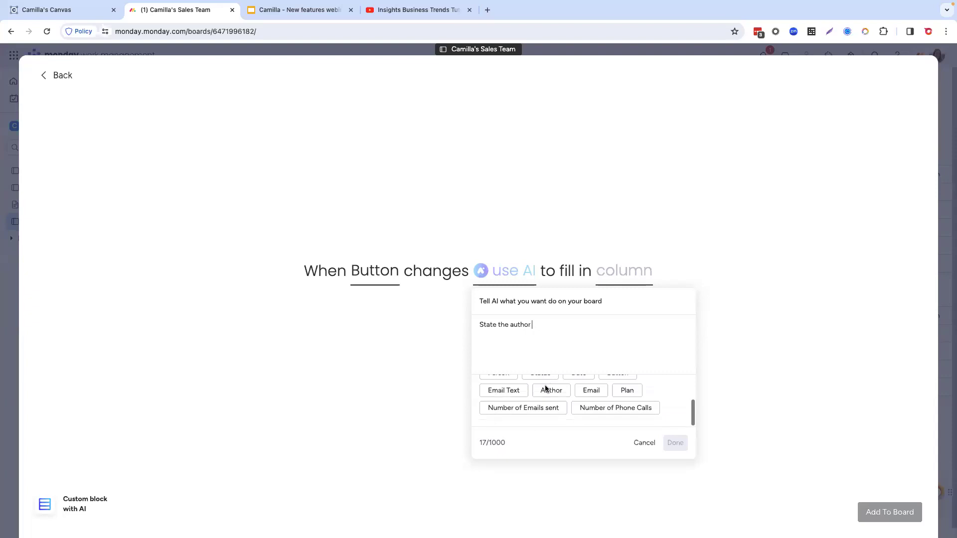
click(505, 394)
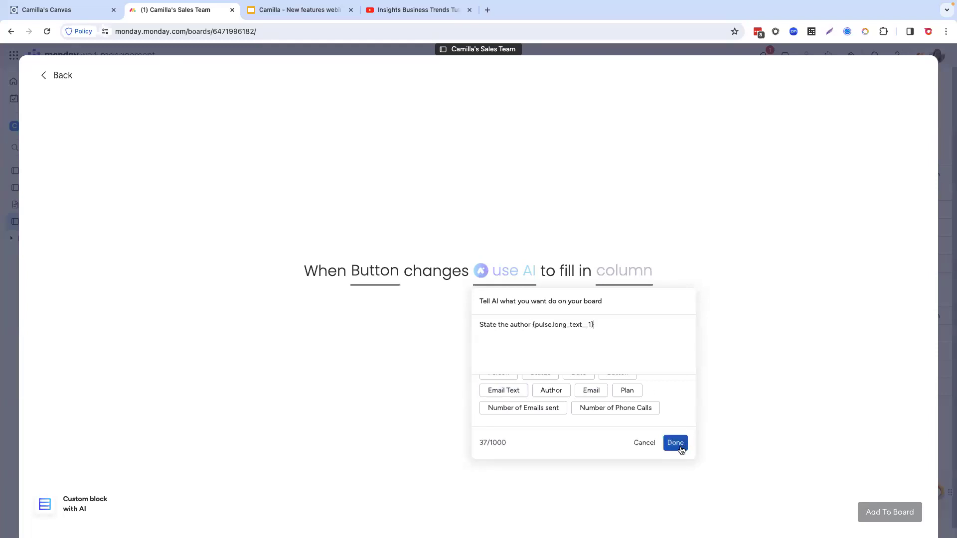
click(676, 443)
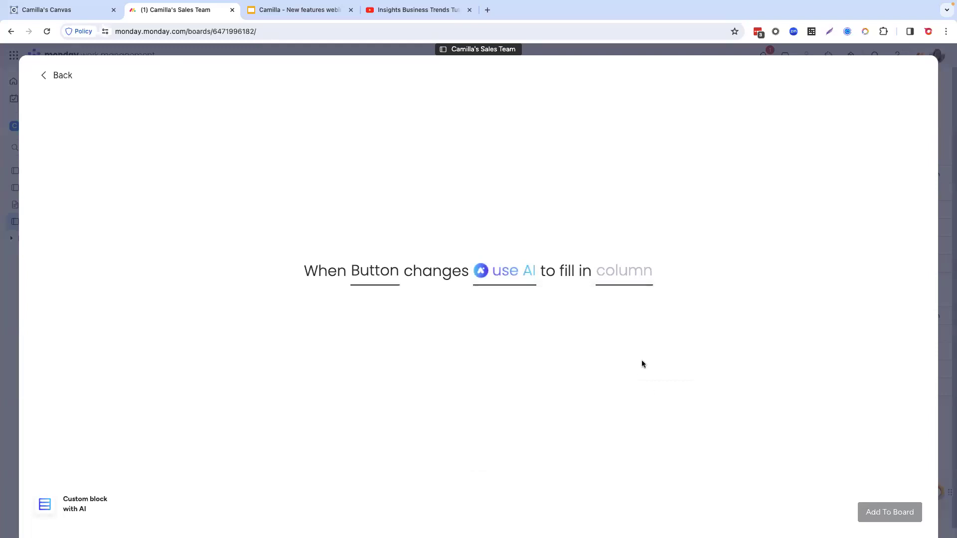
Step: Choose the Author column for the AI to fill in and add the automation to the board
click(629, 275)
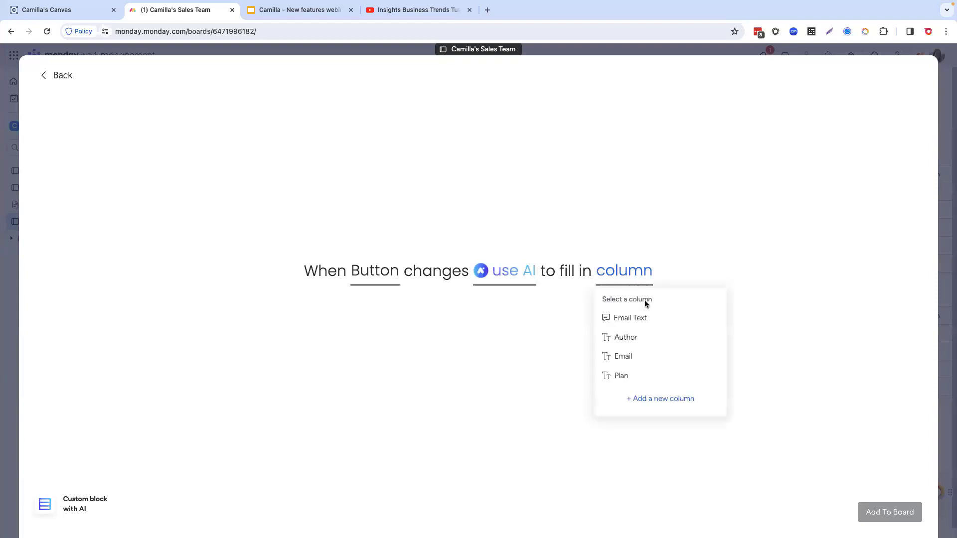
click(621, 338)
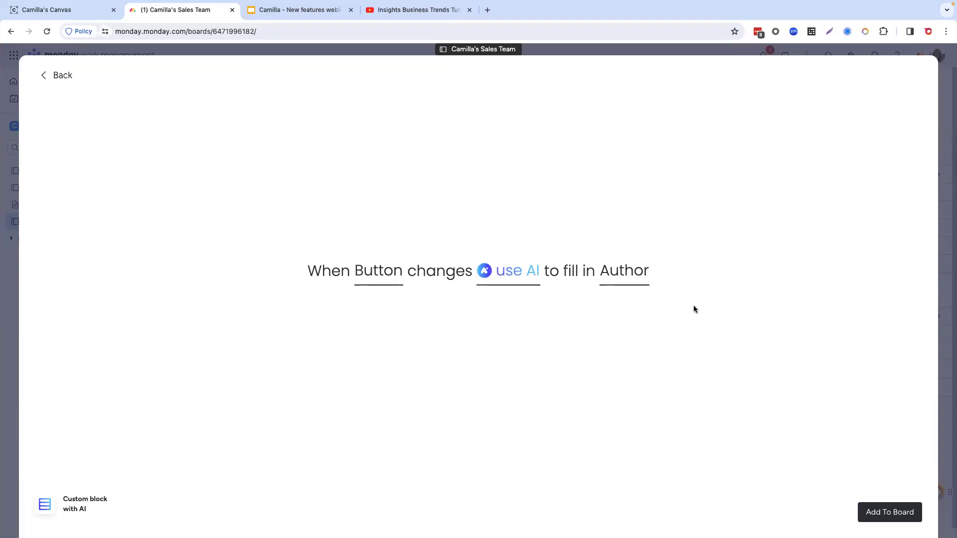
click(890, 512)
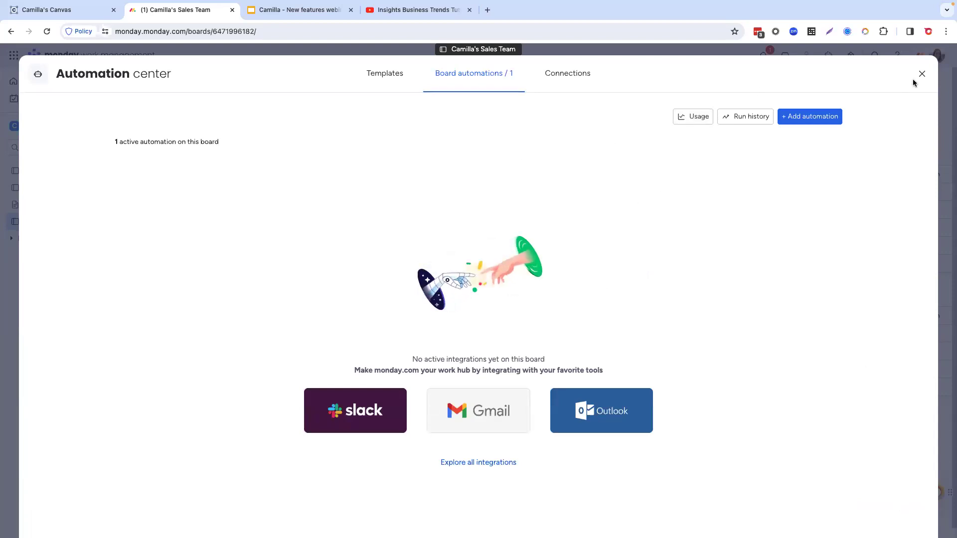
Step: Search the Automation center's templates for "custom block"
click(381, 85)
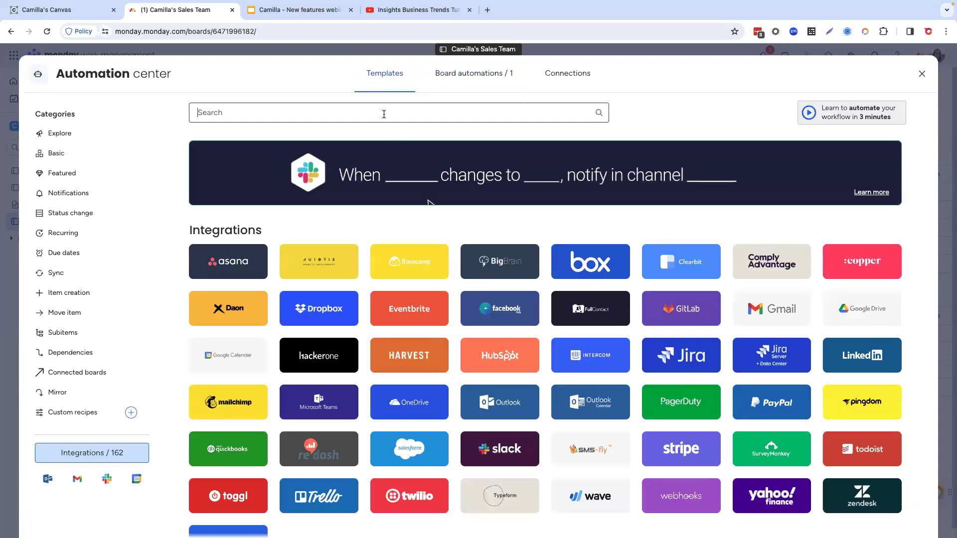
text(custom)
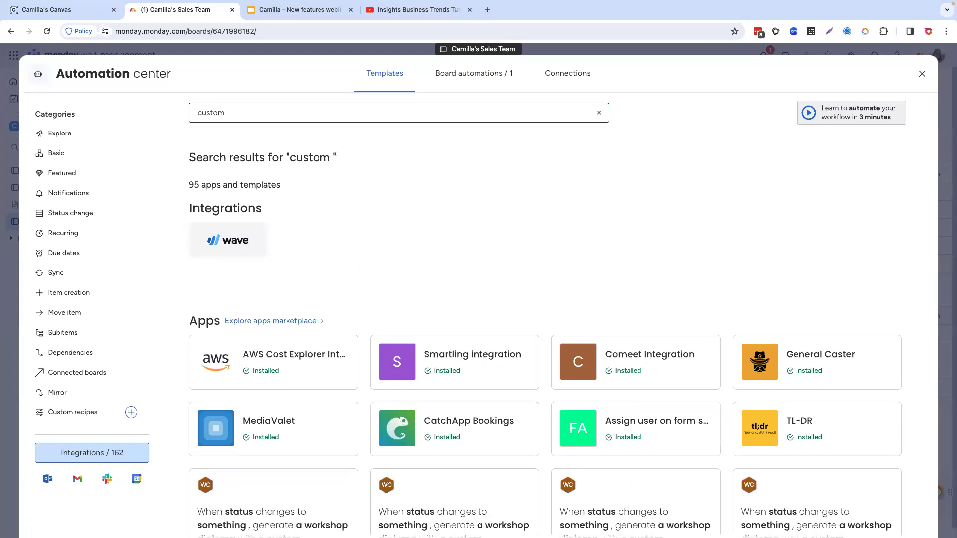
scroll(462, 215, down, 15)
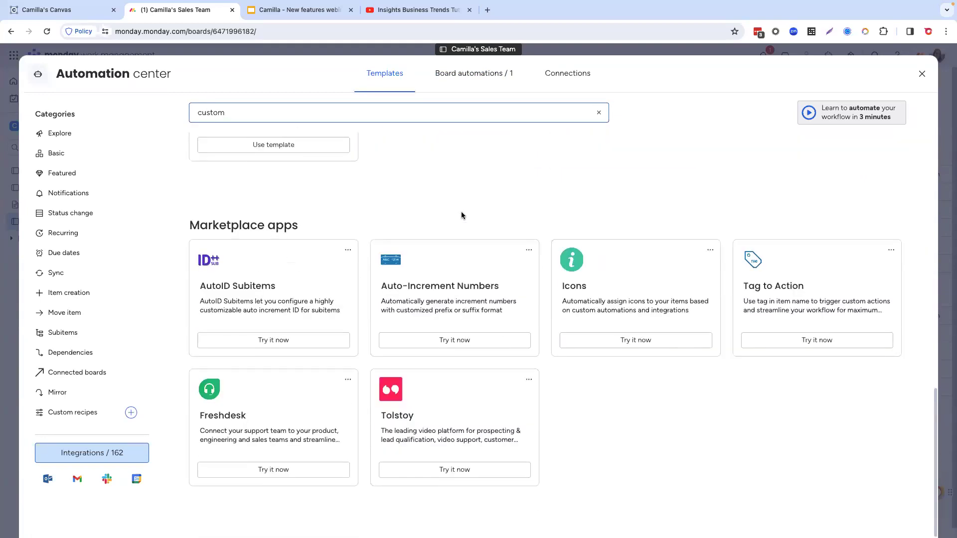
scroll(461, 214, up, 15)
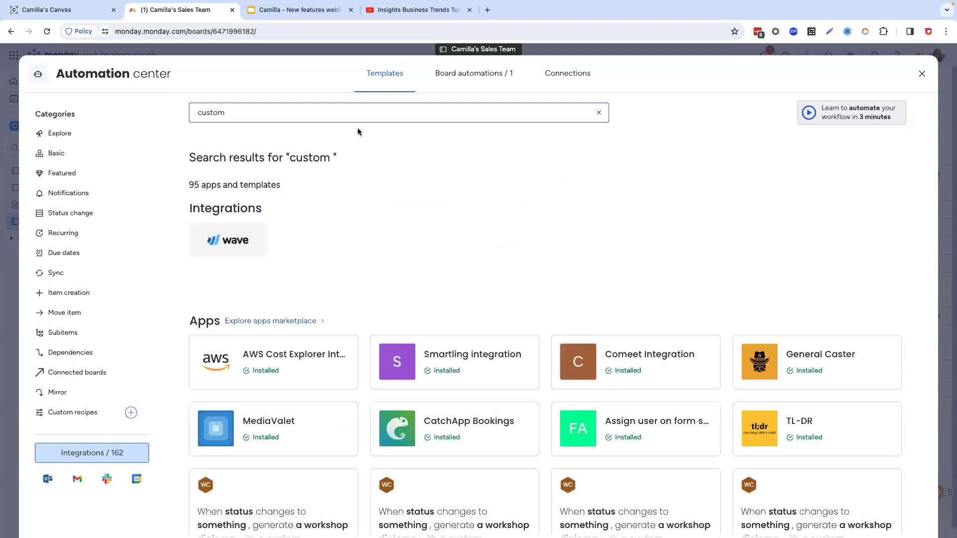
text(block)
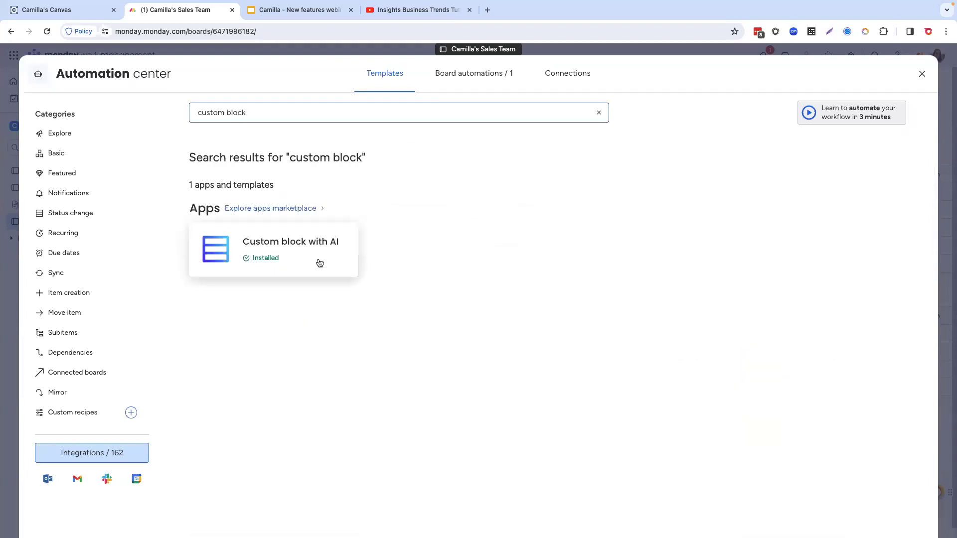
Step: Start a second Custom block with AI automation that runs on a column change, with the Button column as its trigger
click(319, 263)
click(284, 379)
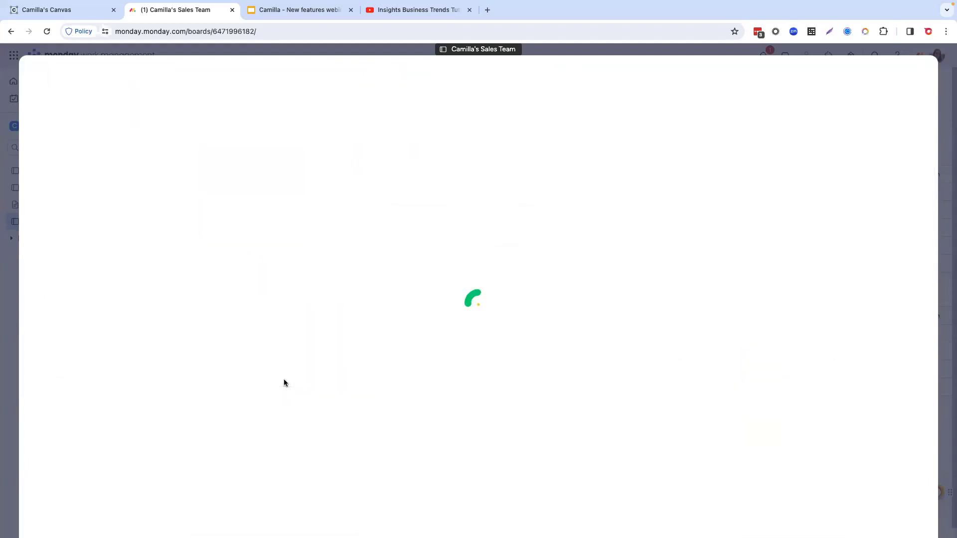
click(377, 277)
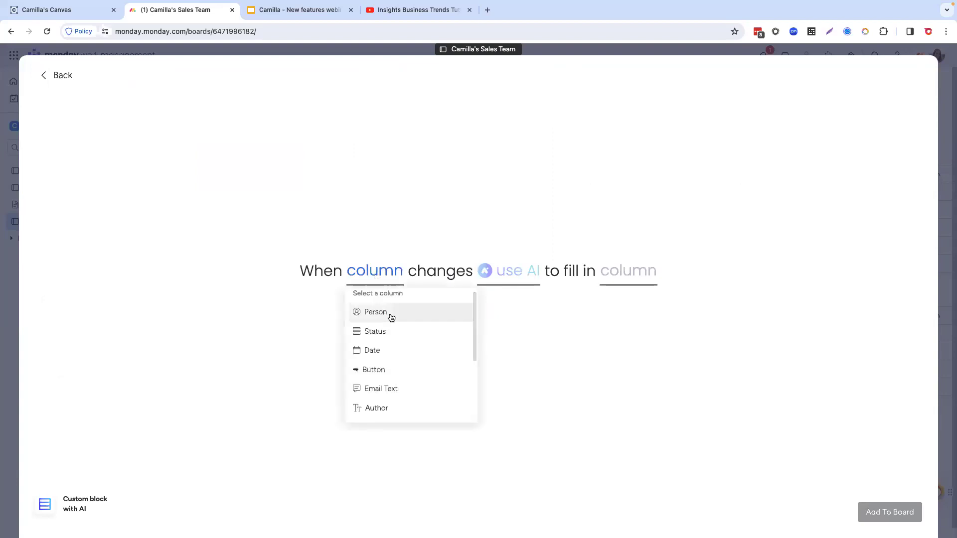
click(385, 369)
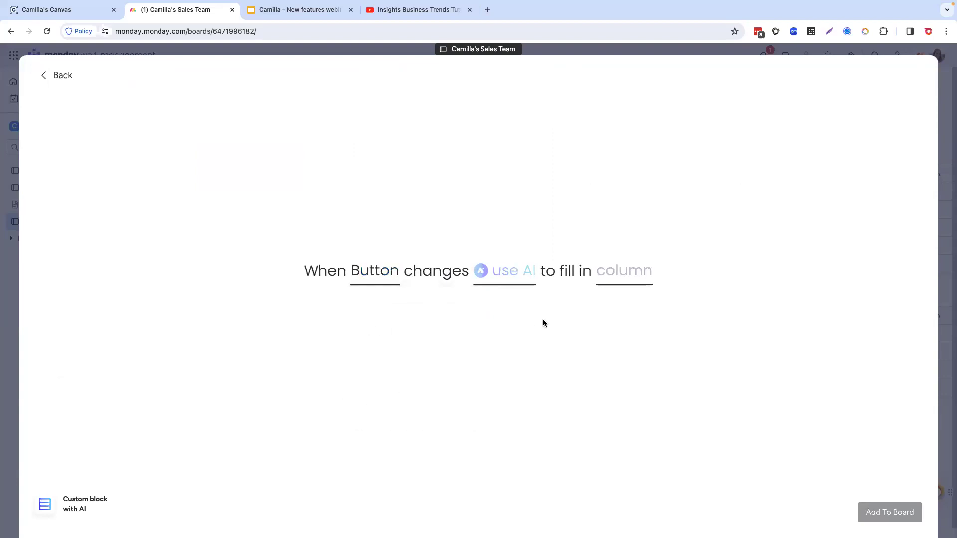
Step: Set the AI instruction to "State the email" followed by the Email Text field, and confirm it
click(515, 278)
text(State the )
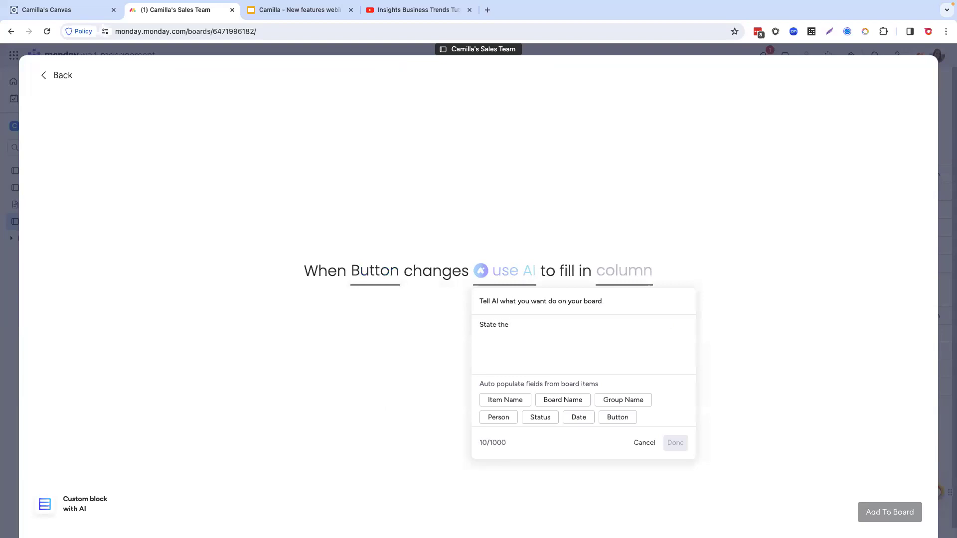
text(email)
scroll(558, 399, down, 2)
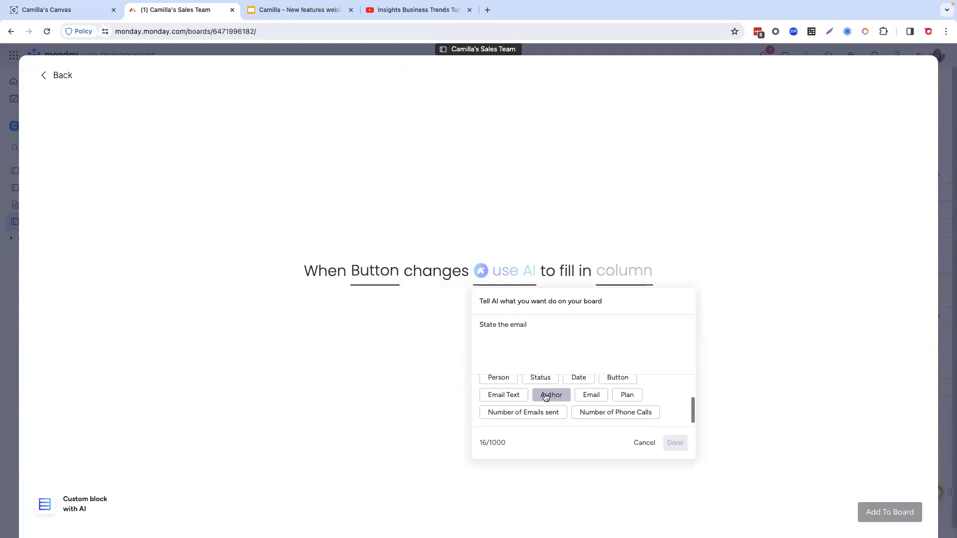
click(511, 397)
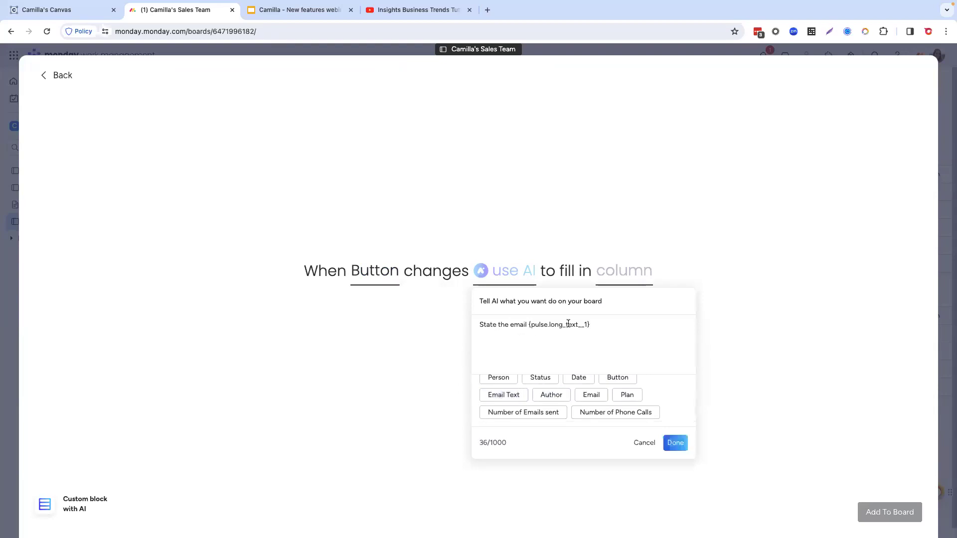
click(684, 443)
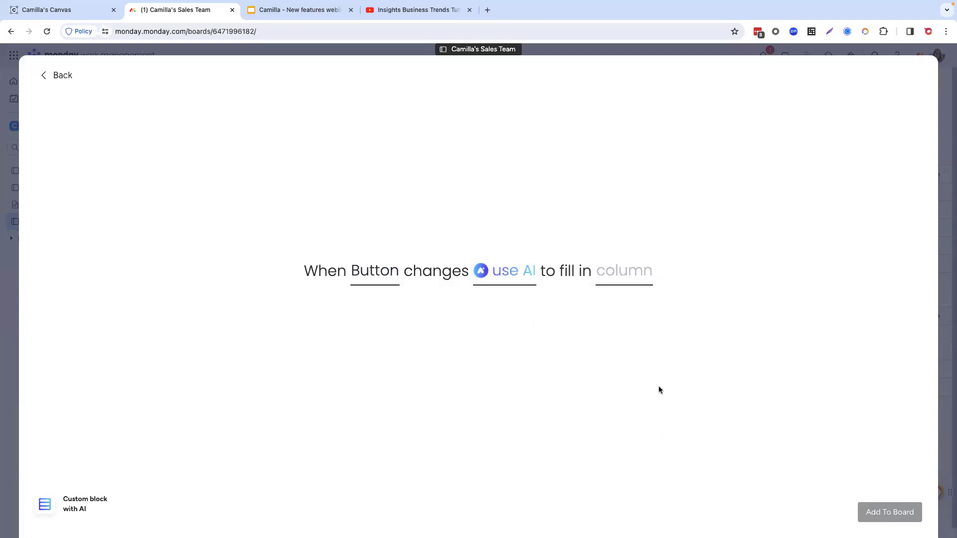
Step: Choose the Email column for the AI to fill in and add the automation to the board
click(631, 276)
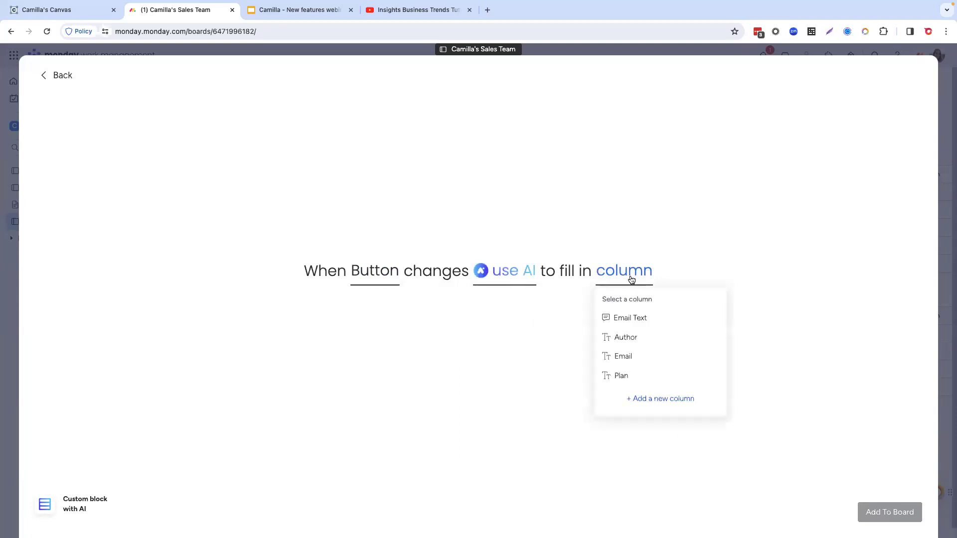
click(635, 356)
click(894, 519)
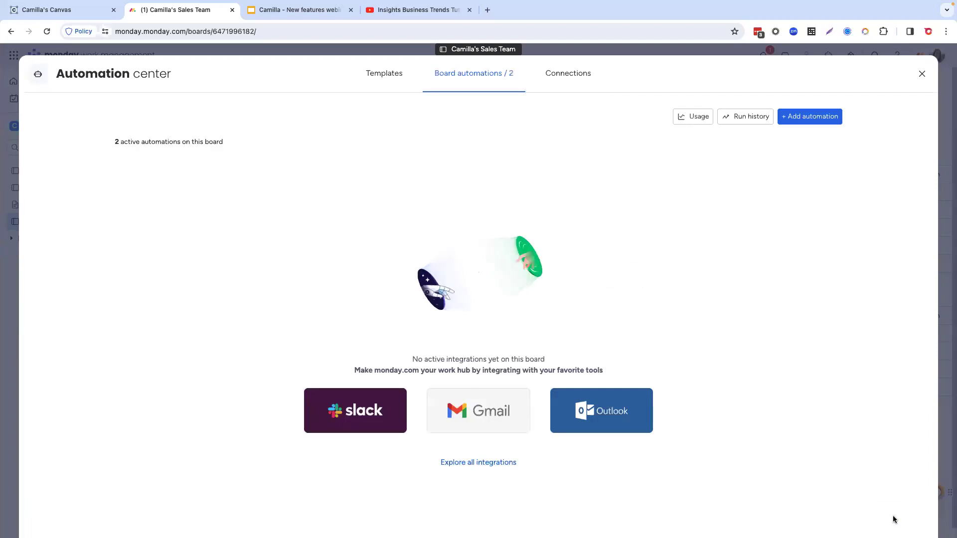
Step: Find the "custom block" template again and start its column-change AI automation with the Button column as trigger
click(385, 73)
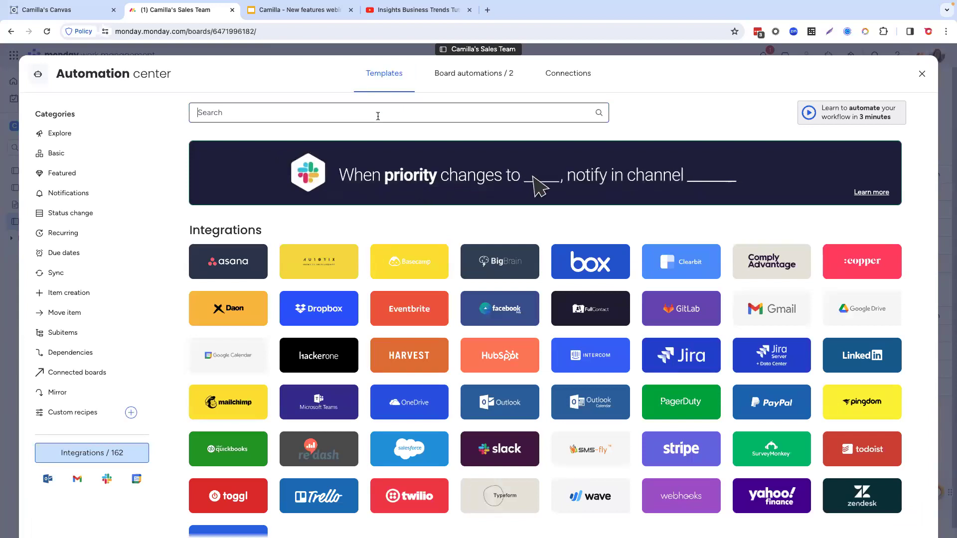
text(custom block)
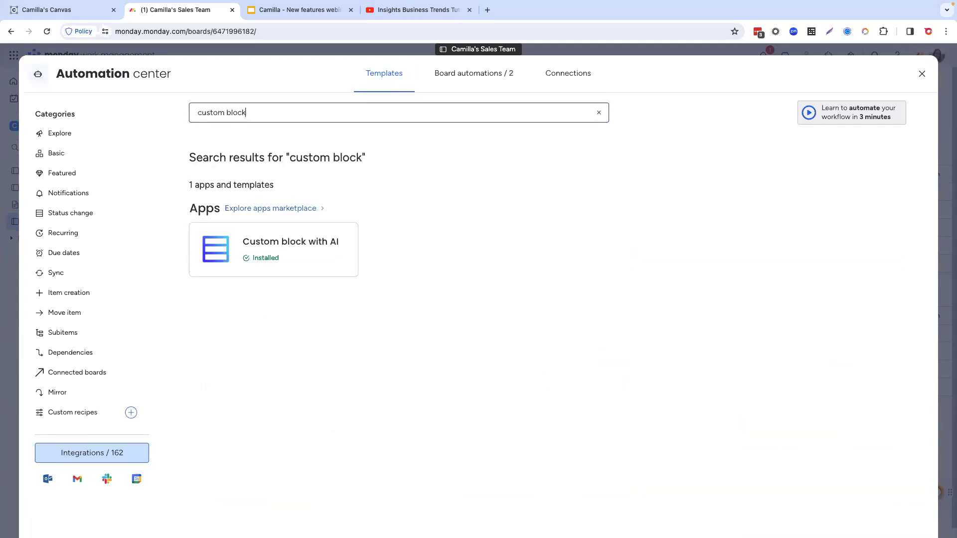
click(318, 256)
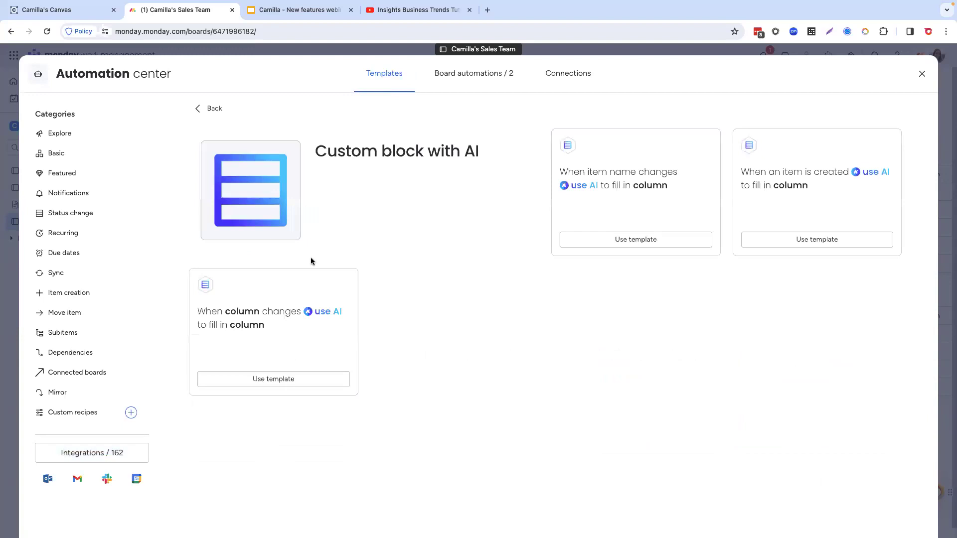
click(312, 385)
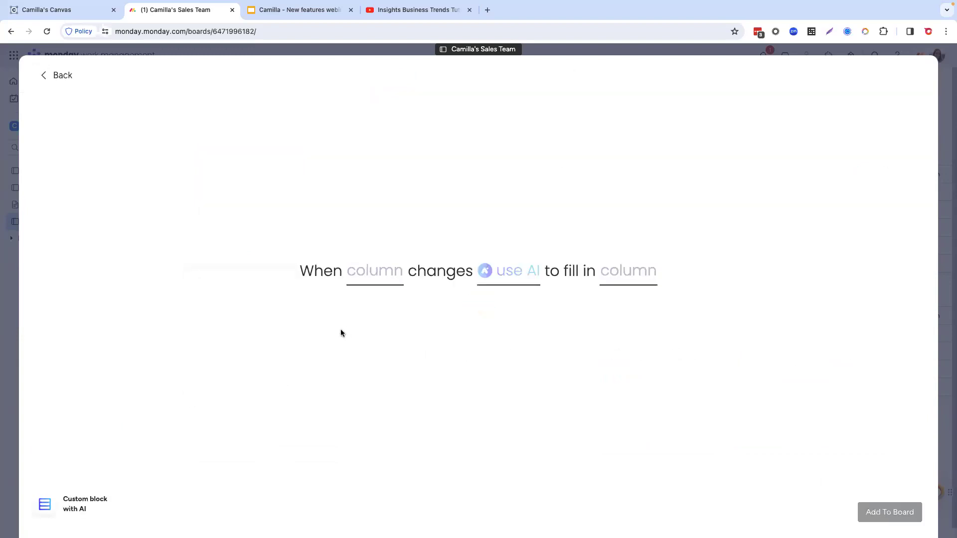
click(373, 277)
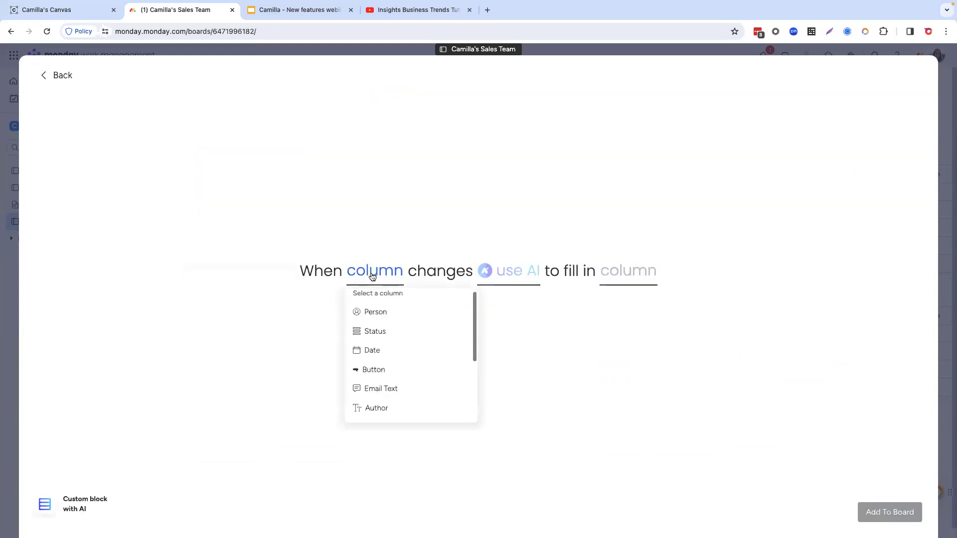
click(381, 374)
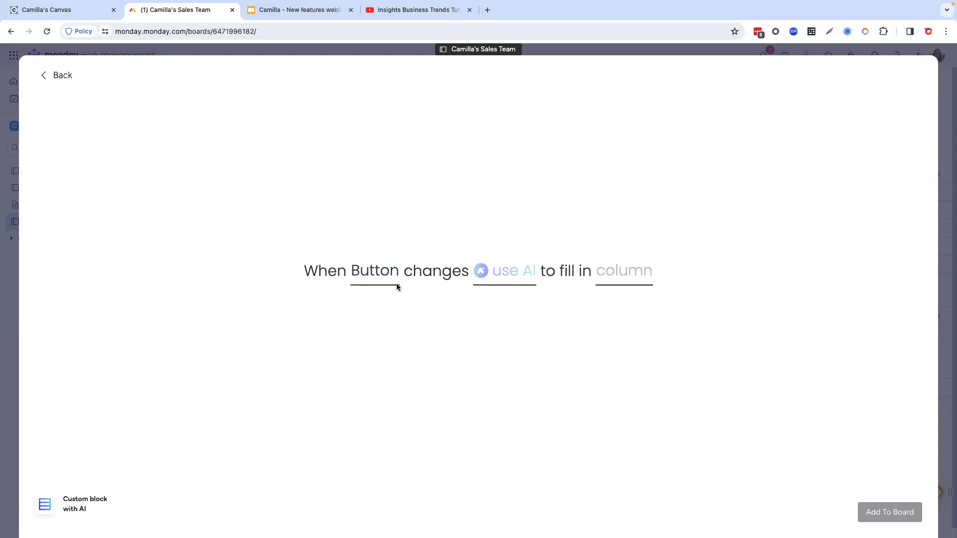
Step: Set the AI instruction to "What plan are they interested in" followed by the Email Text field, and confirm it
click(517, 277)
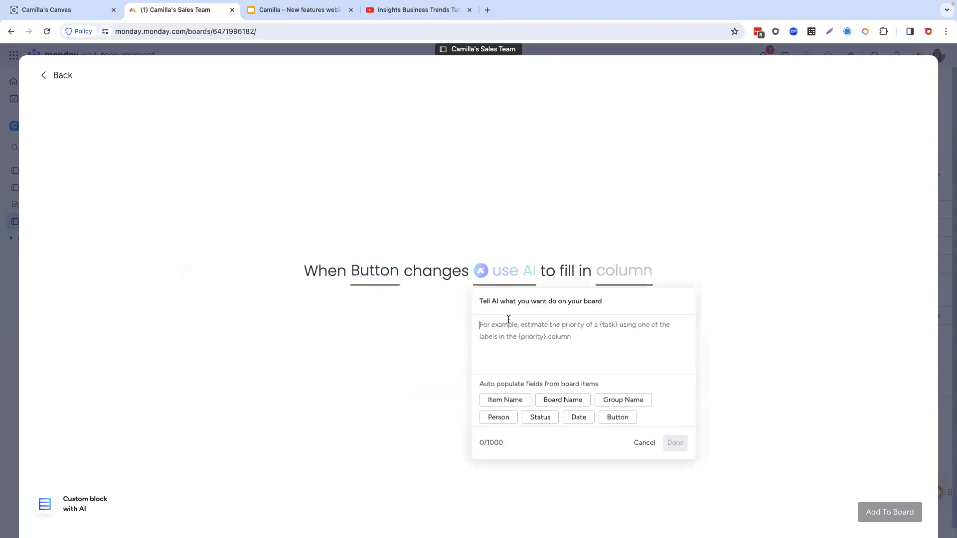
text(What )
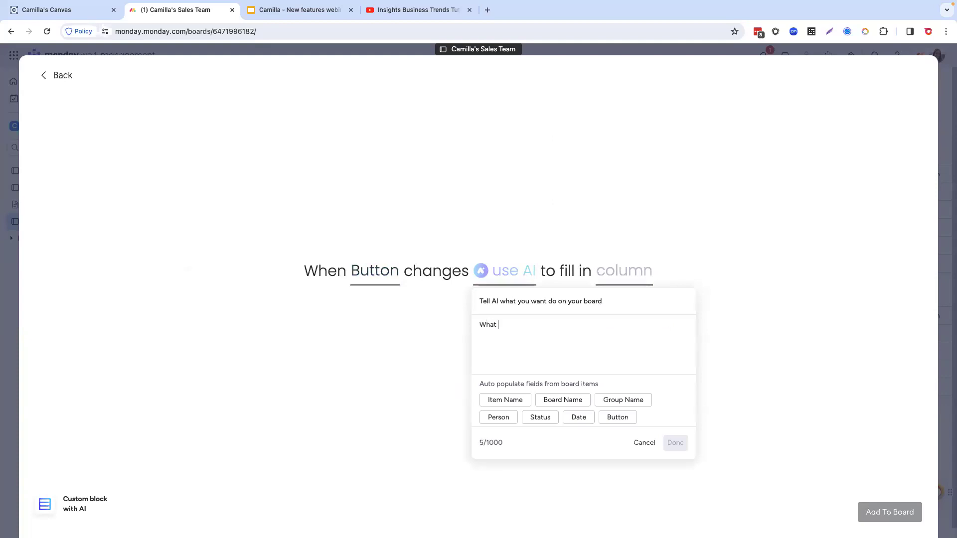
text(plan are they interested in)
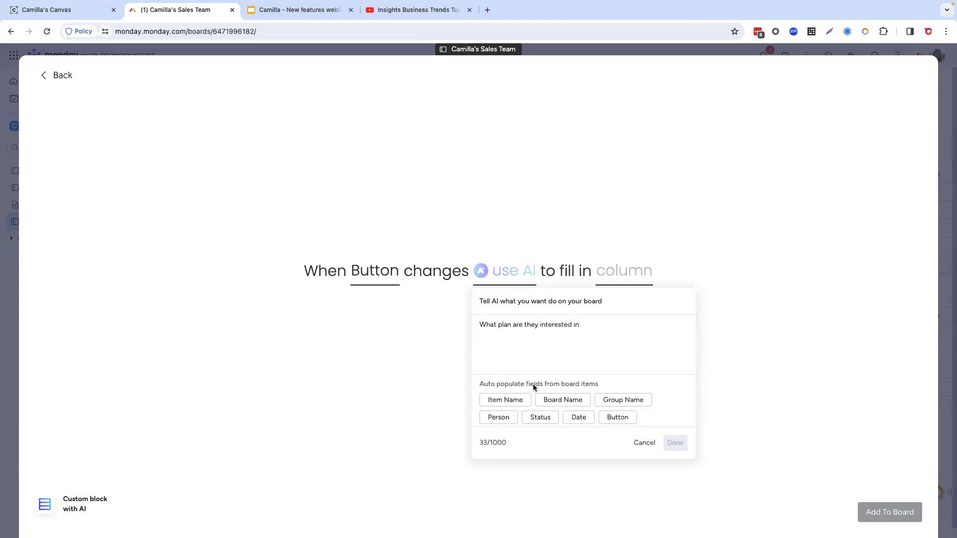
scroll(532, 394, down, 2)
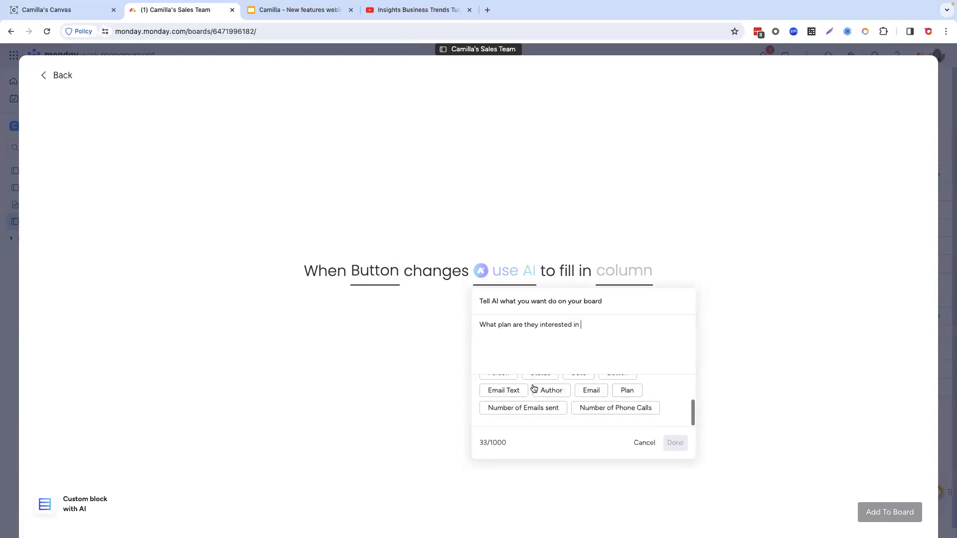
click(507, 391)
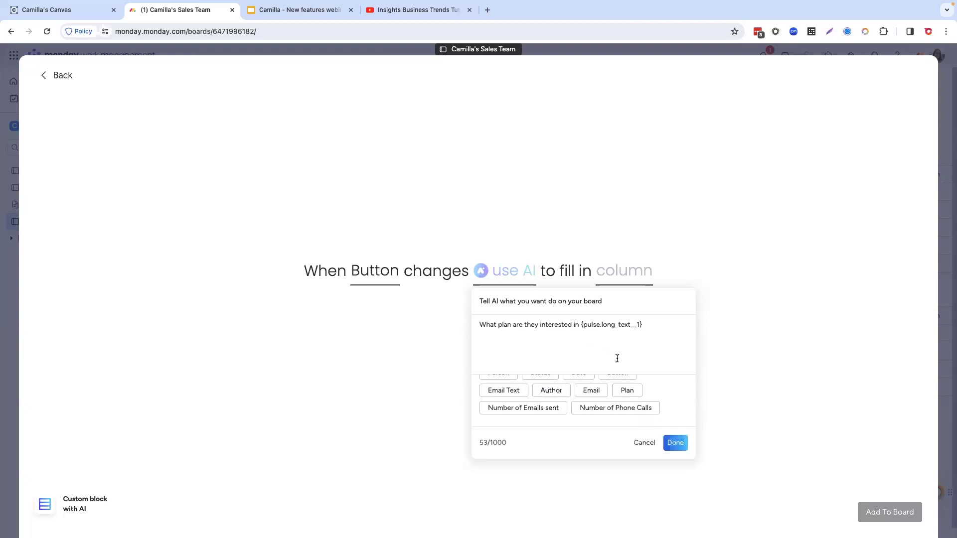
click(675, 442)
Step: Choose the Plan column for the AI to fill in and add the automation to the board
click(615, 280)
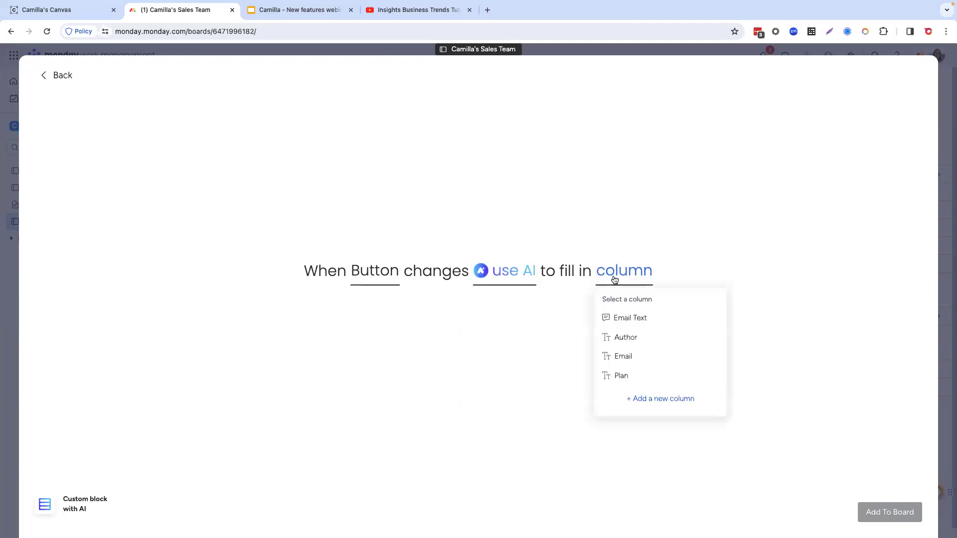
click(629, 379)
click(887, 514)
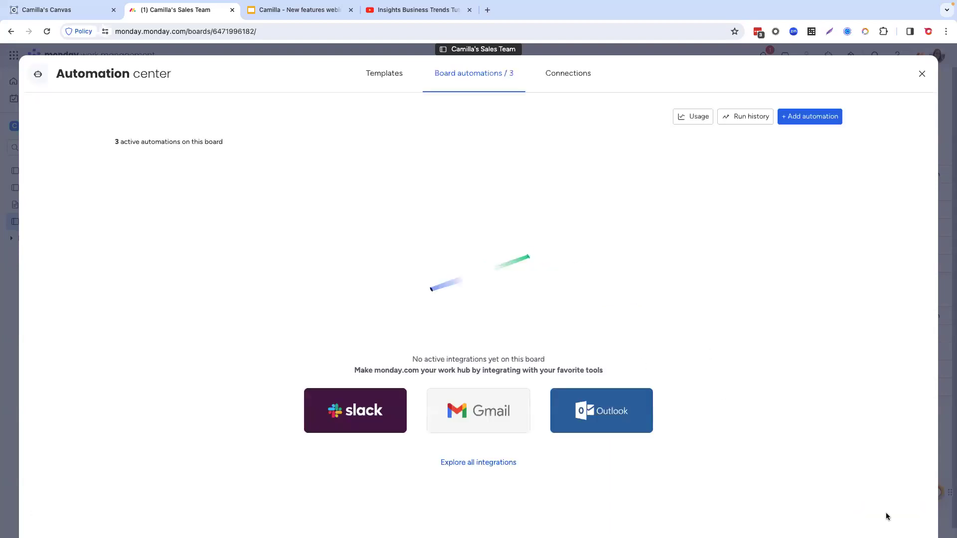
Step: Return to the Sales Team board, trigger Item 1's button automations, and compare the filled columns with its email text
click(922, 76)
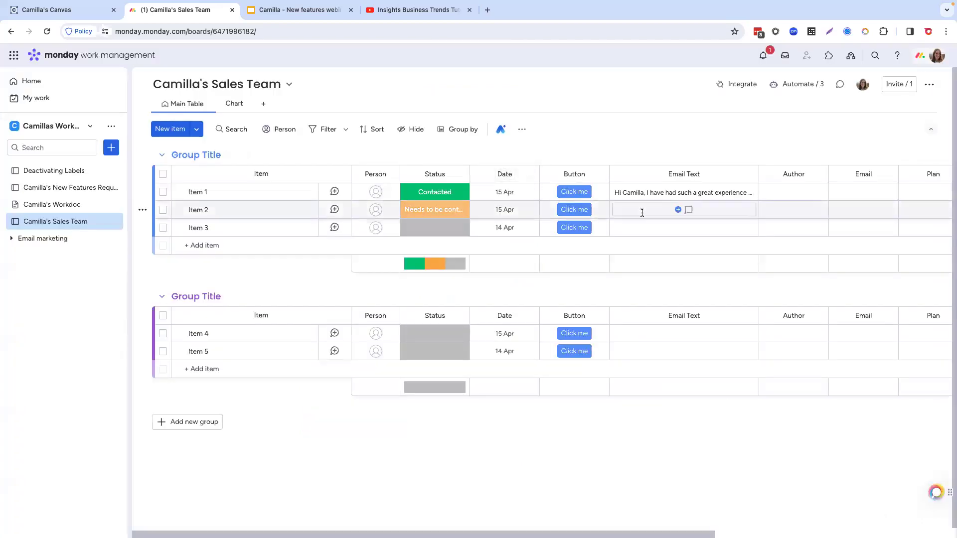
scroll(642, 213, right, 2)
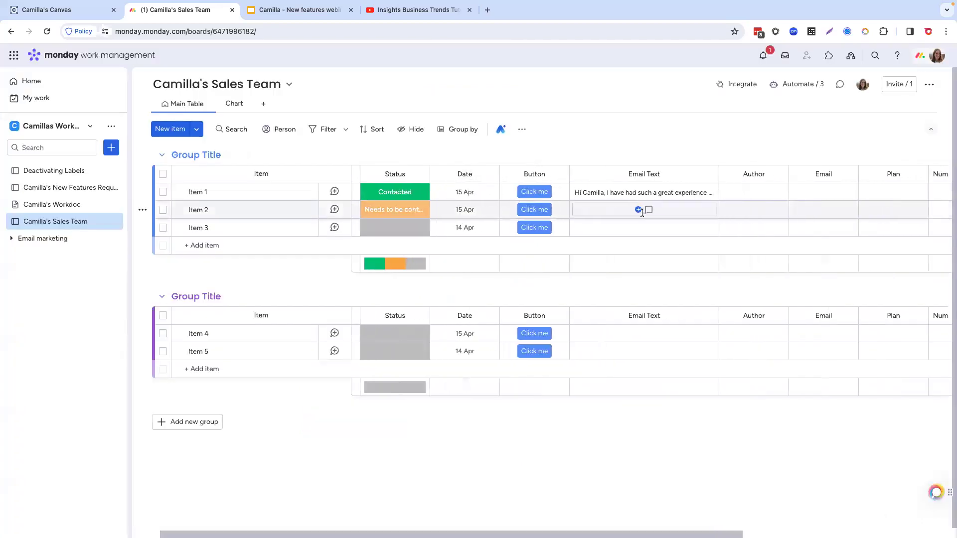
click(533, 193)
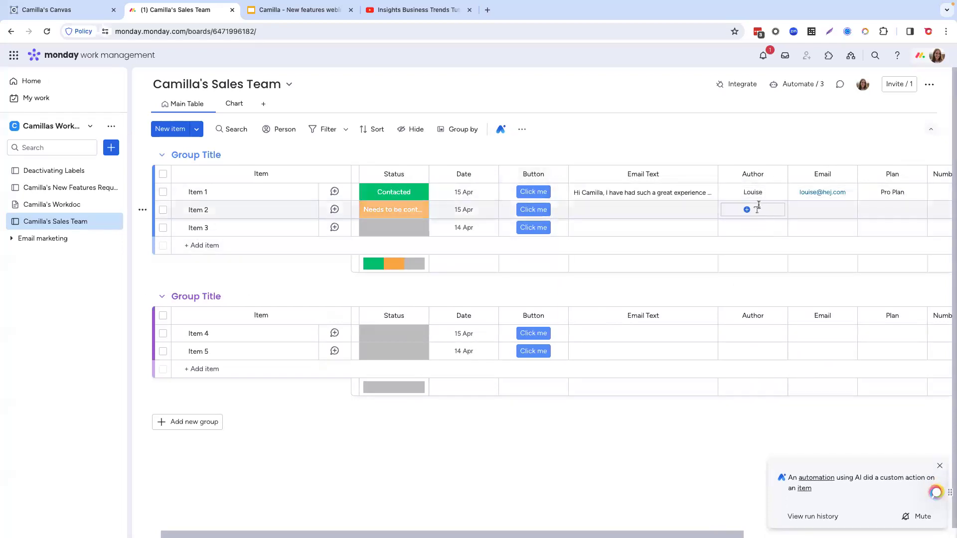
mouse_move(665, 197)
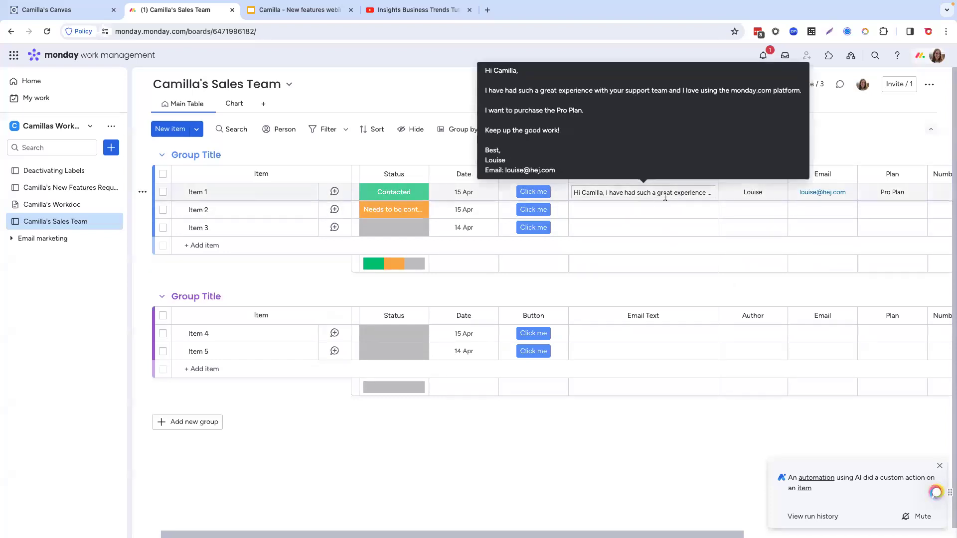
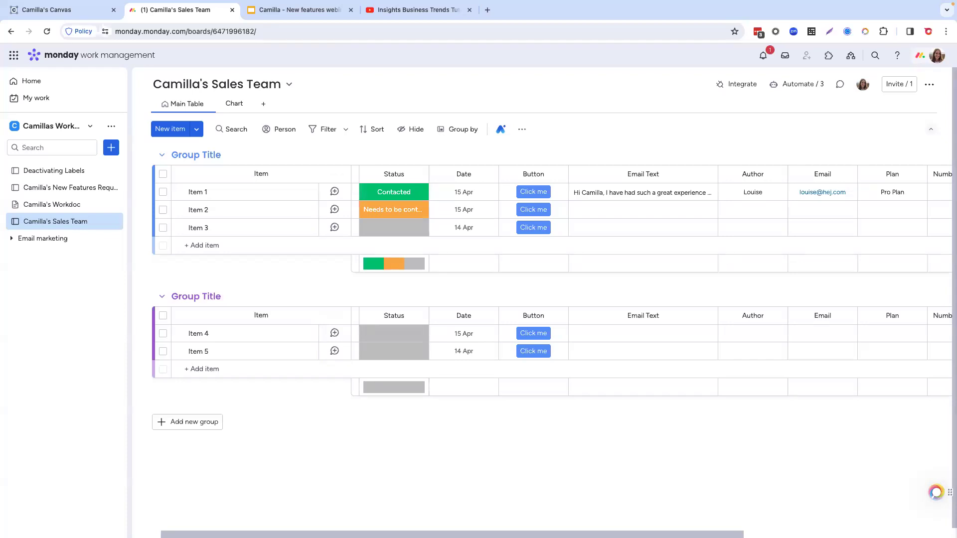
Step: Switch to the new features presentation and show the slide on automation analytics page permissions
click(934, 58)
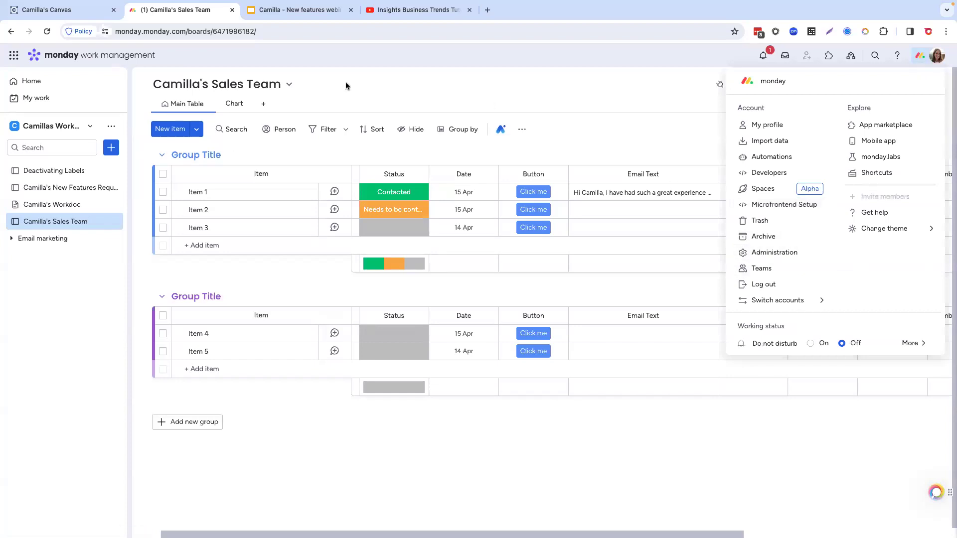
click(293, 11)
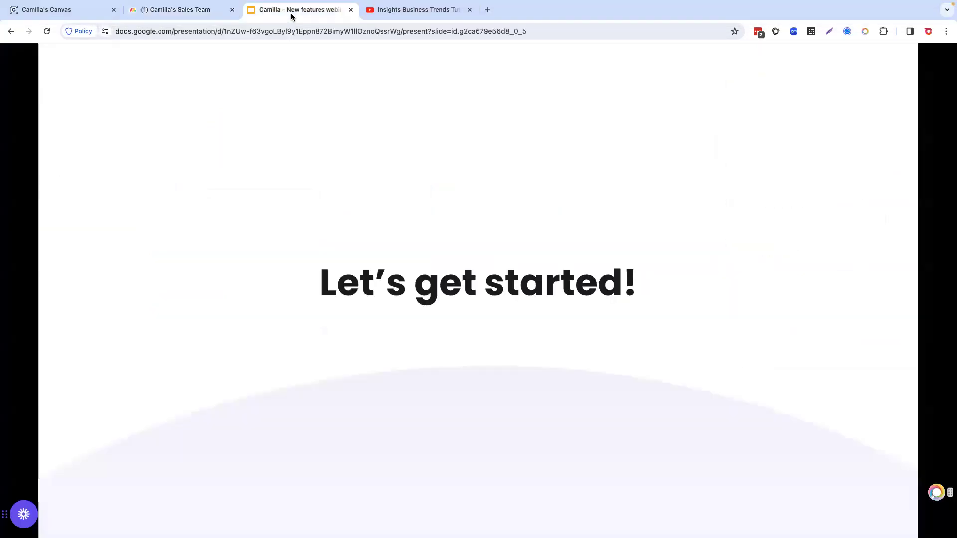
click(399, 248)
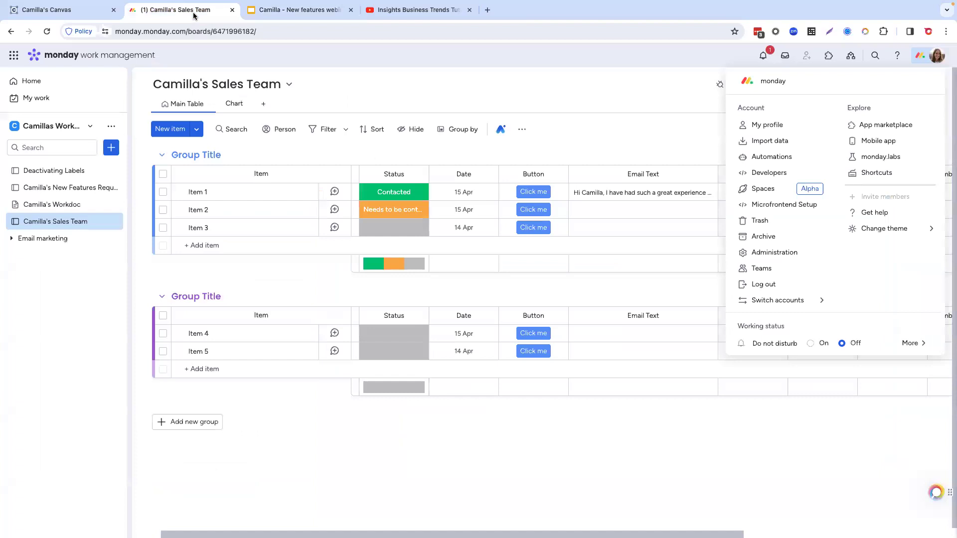
Step: Return to the Sales Team board and review the account's automation usage analytics
click(194, 11)
click(608, 83)
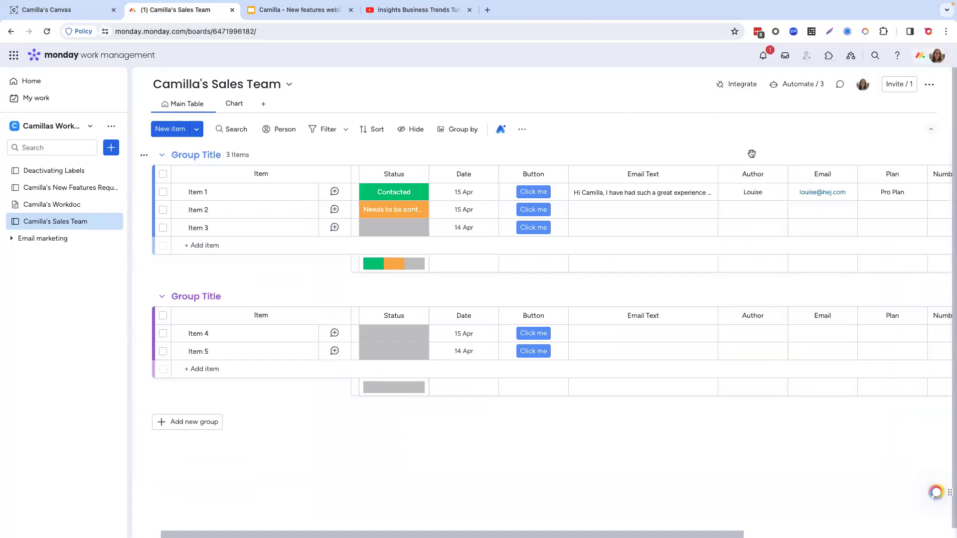
click(801, 85)
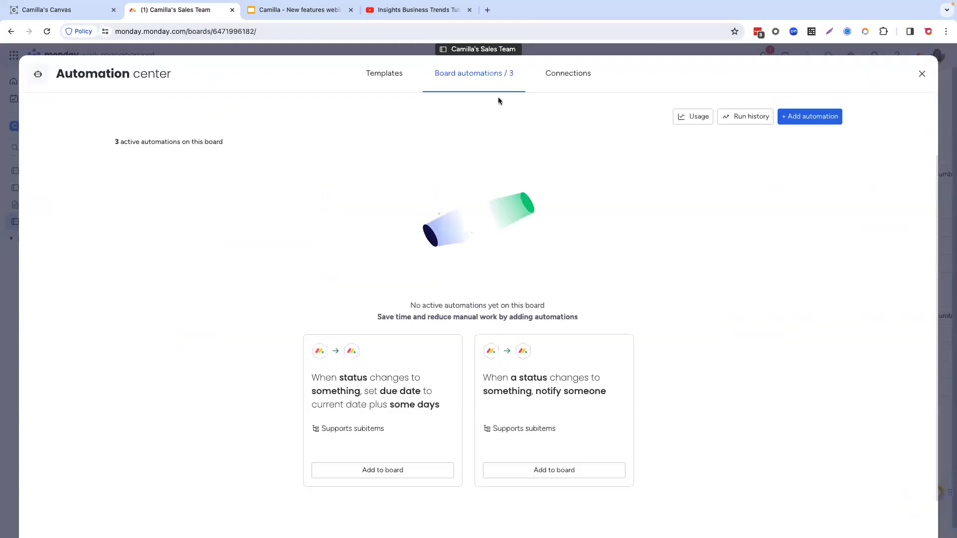
click(688, 116)
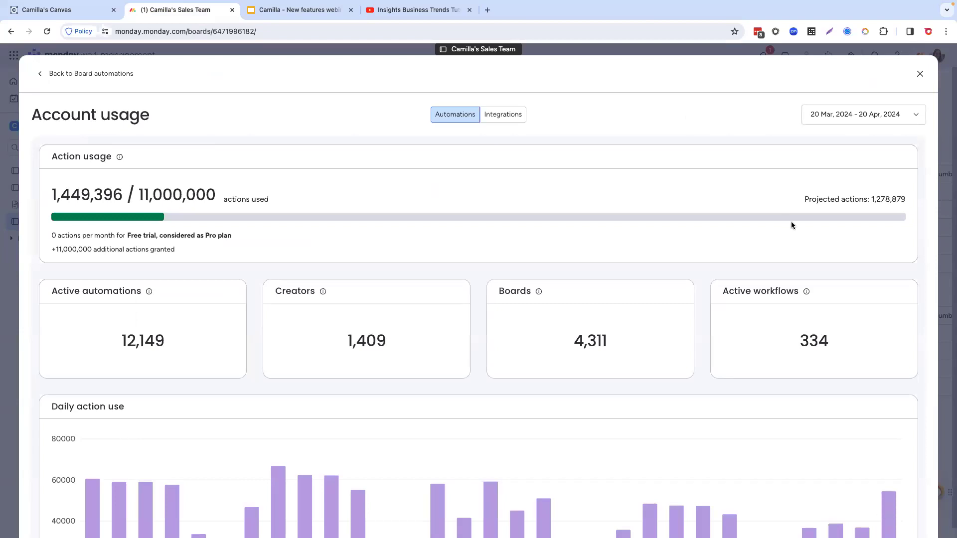
click(920, 75)
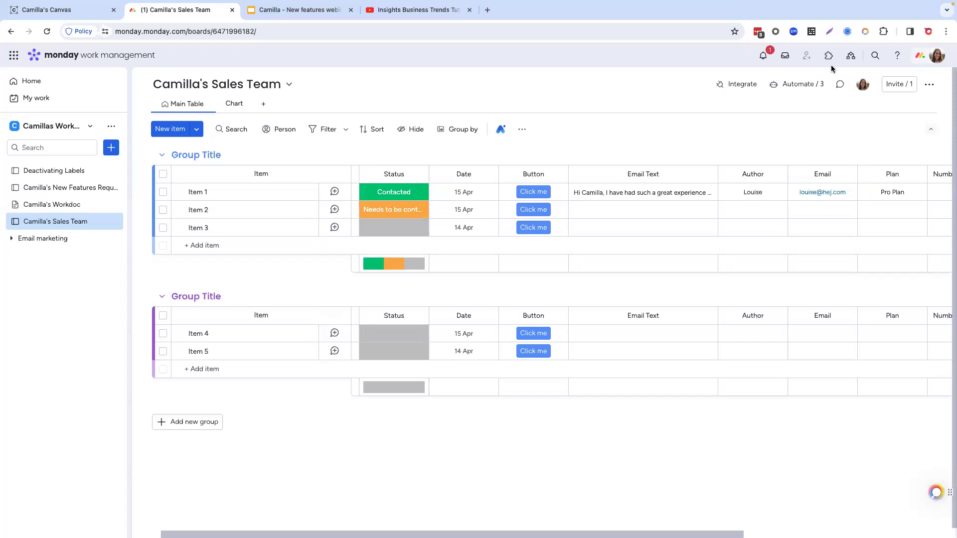
Step: Start a new automation on the Sales Team board, triggered when Status changes to Contacted
click(800, 84)
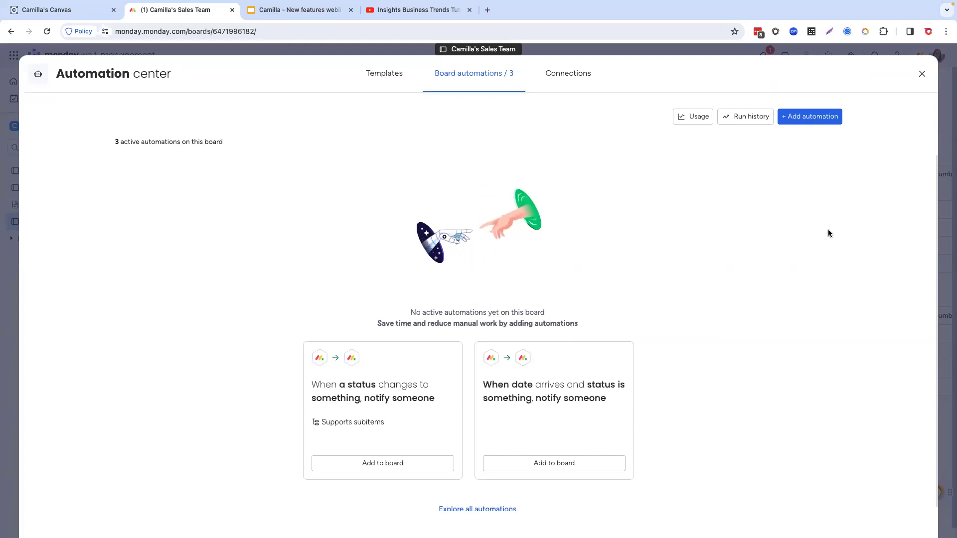
click(808, 122)
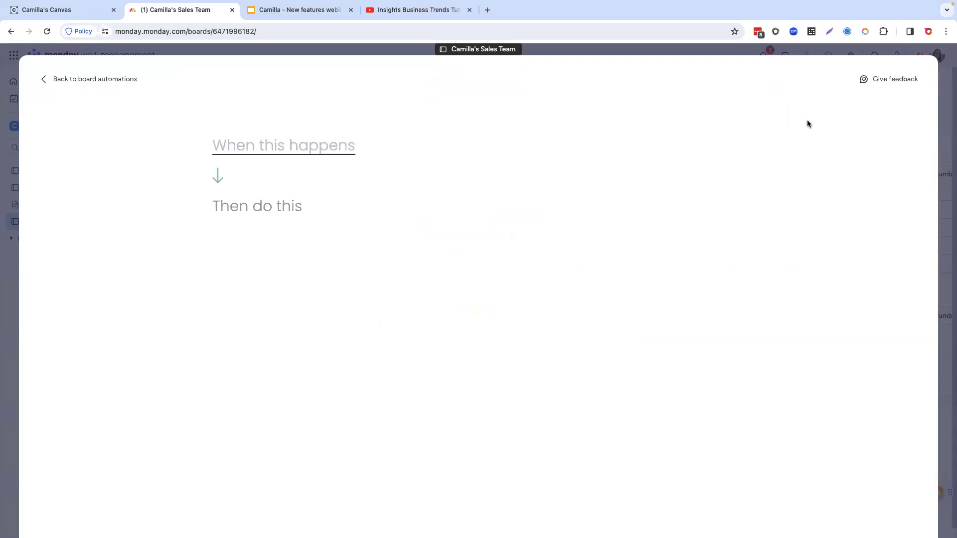
click(274, 149)
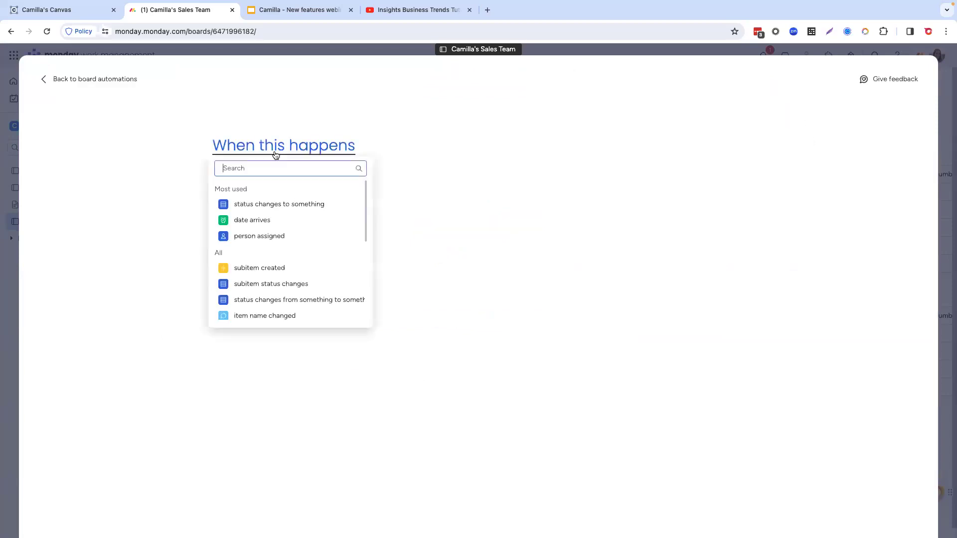
click(279, 204)
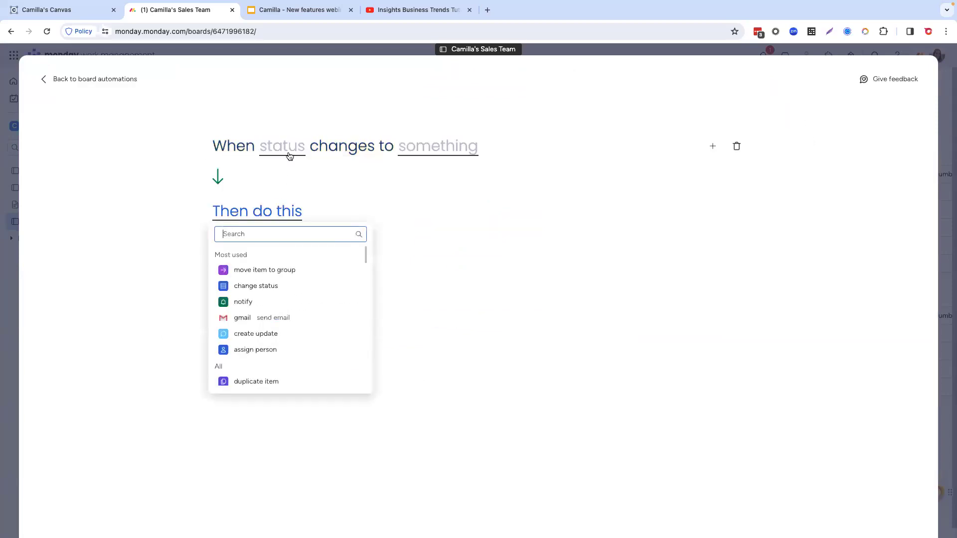
click(288, 153)
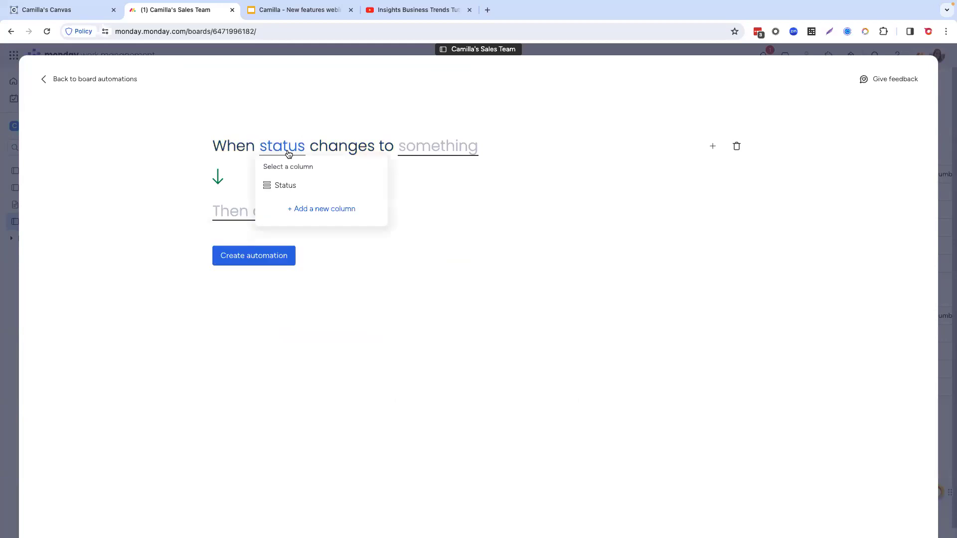
click(285, 184)
click(447, 149)
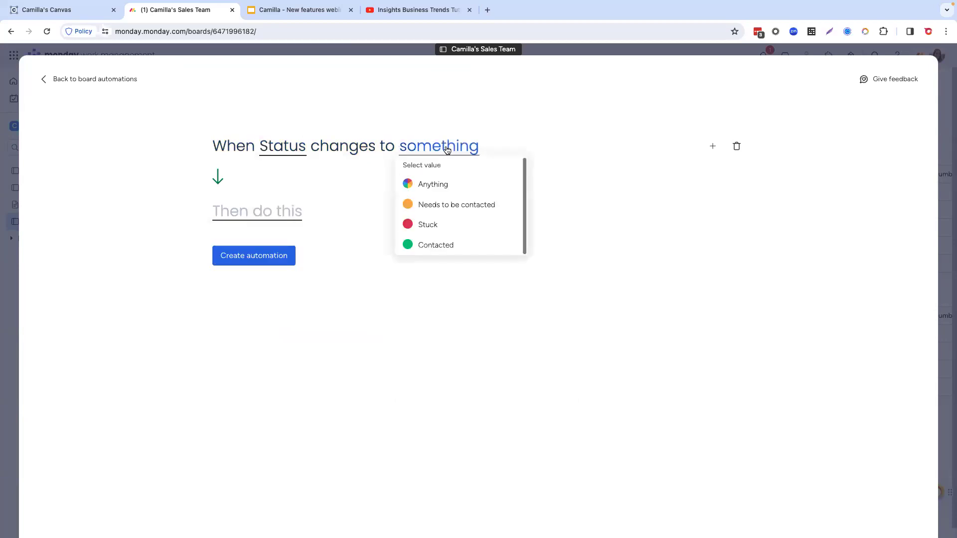
click(438, 245)
Step: Add a notify action with the message "Hi!" addressed to the board owner, and create the automation
click(259, 216)
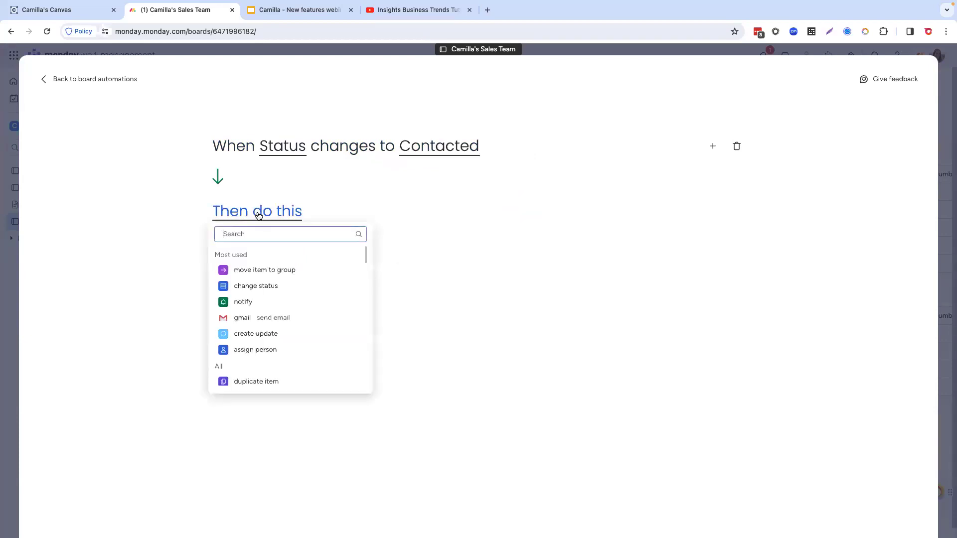
click(241, 302)
click(269, 214)
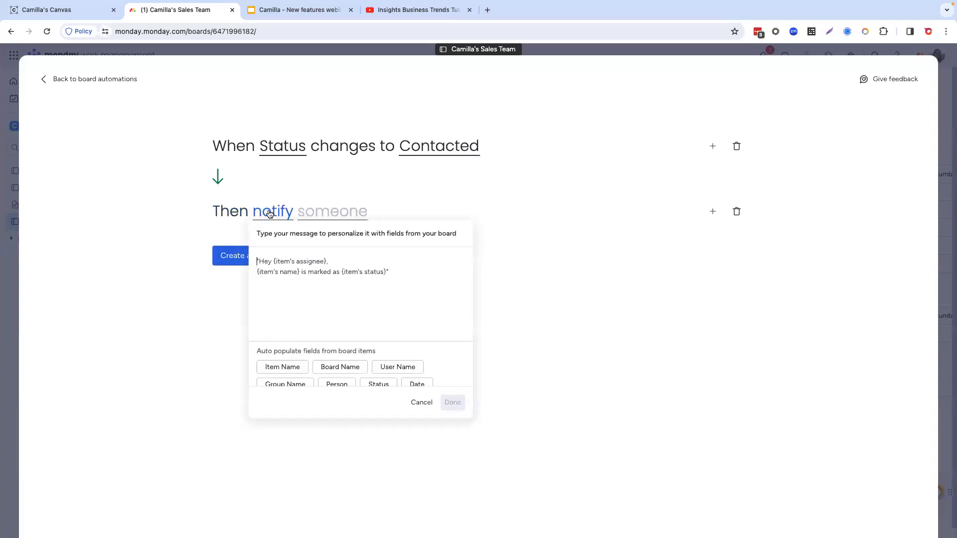
text(Hi!)
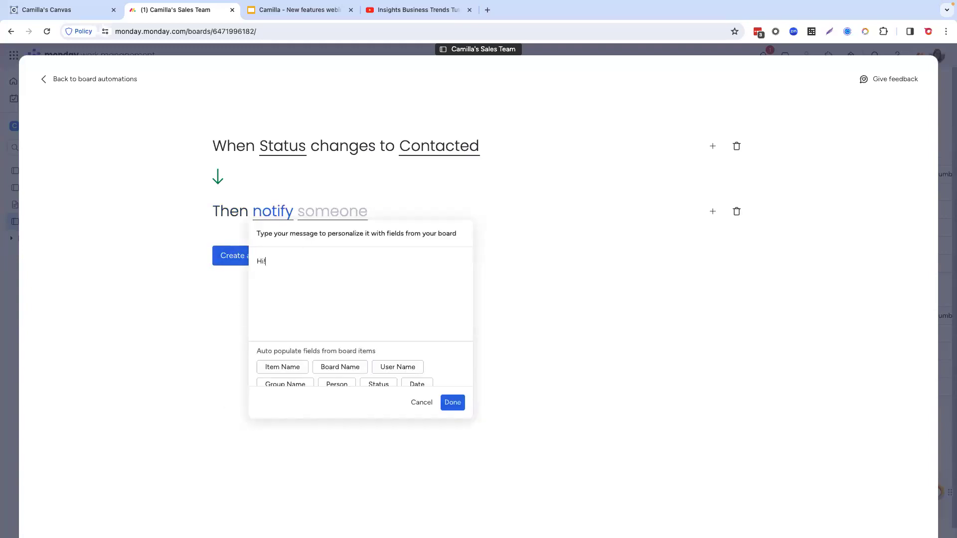
click(453, 403)
click(338, 214)
click(327, 248)
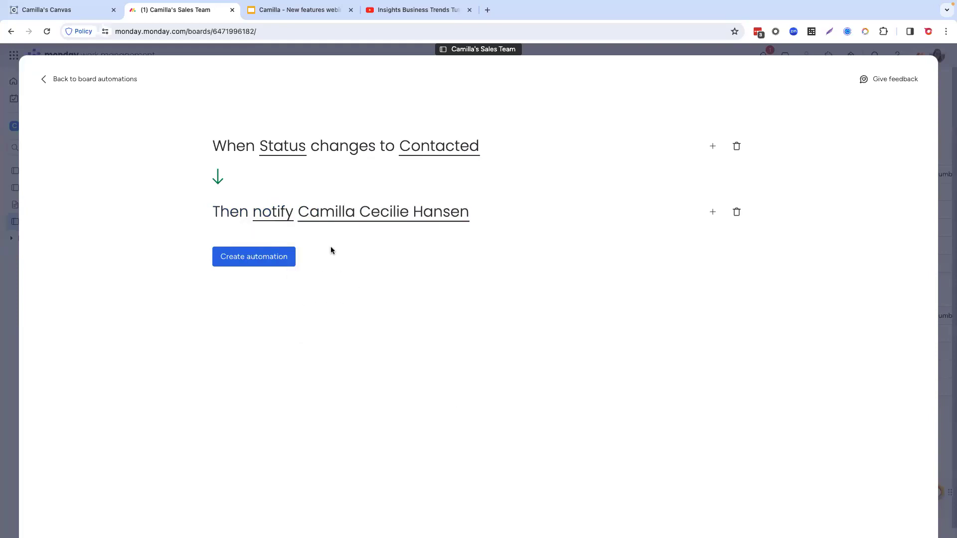
click(259, 263)
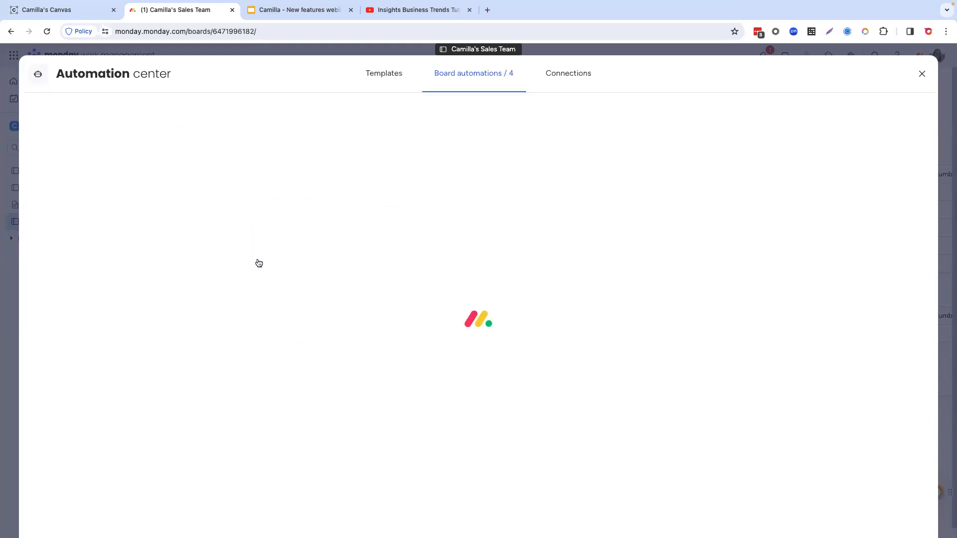
Step: Return to the board and set Item 2's status to Contacted to trigger the new automation
click(922, 74)
click(399, 210)
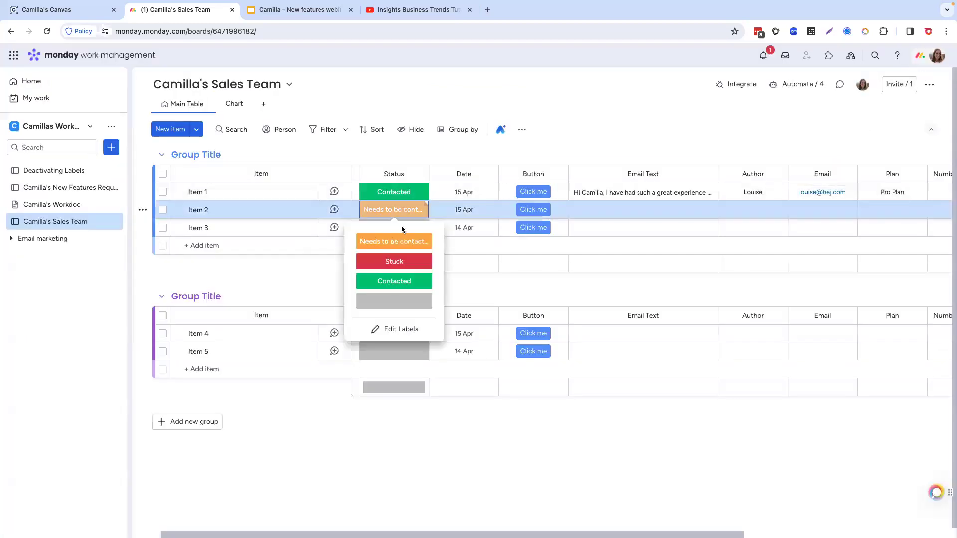
click(391, 280)
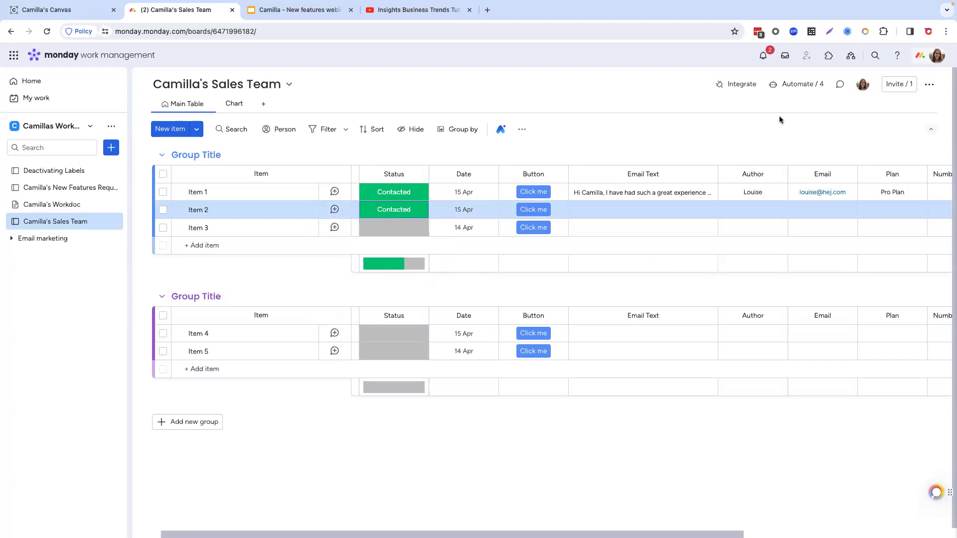
Step: Examine the run history of the status-change notification automation, including the details of its latest run
click(799, 85)
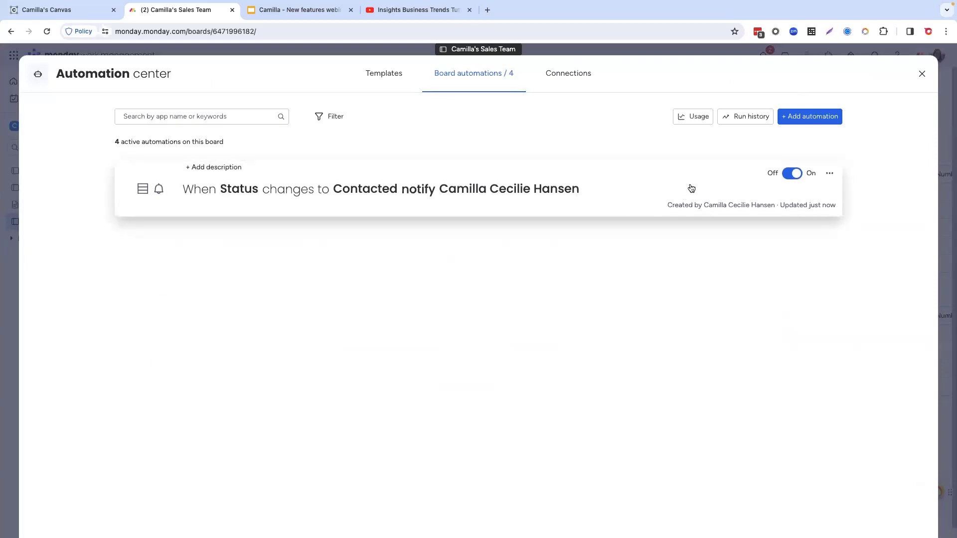
click(714, 187)
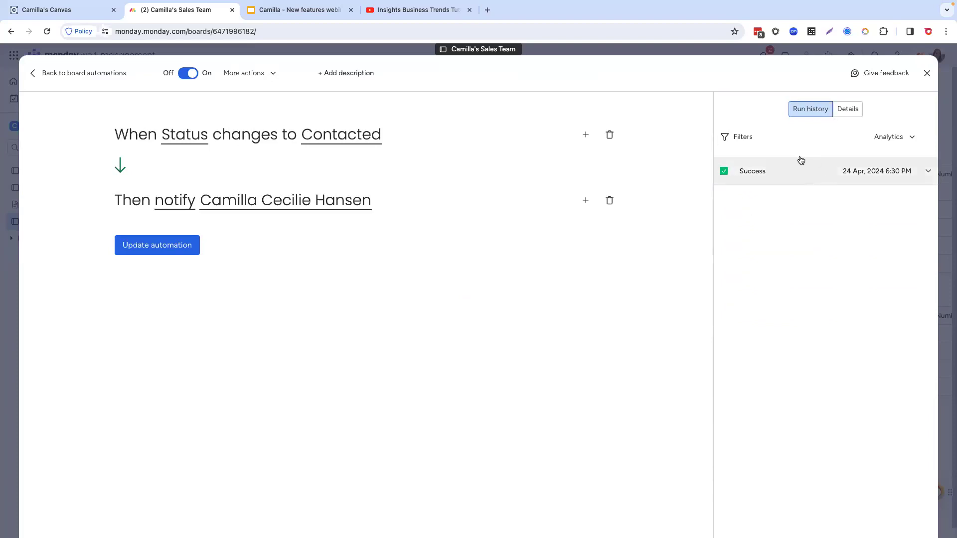
click(807, 179)
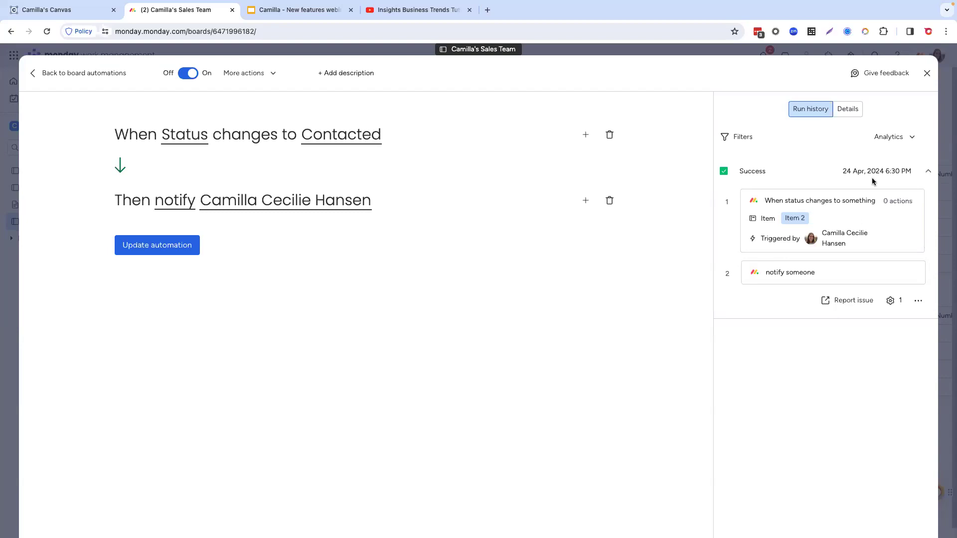
click(927, 73)
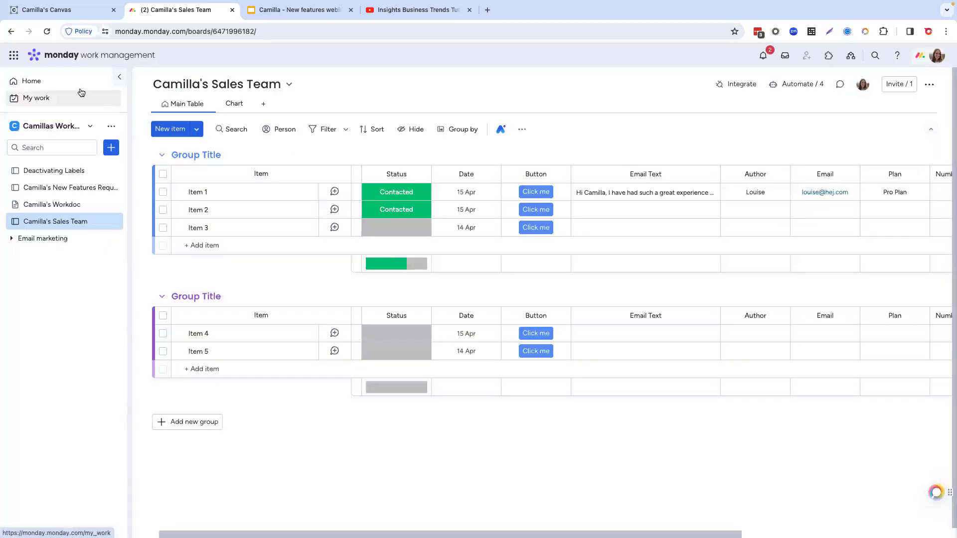
Step: Switch to the WorkCanvas canvas and start creating a monday subitem from the "Summarize Text Block" sticky note
click(14, 57)
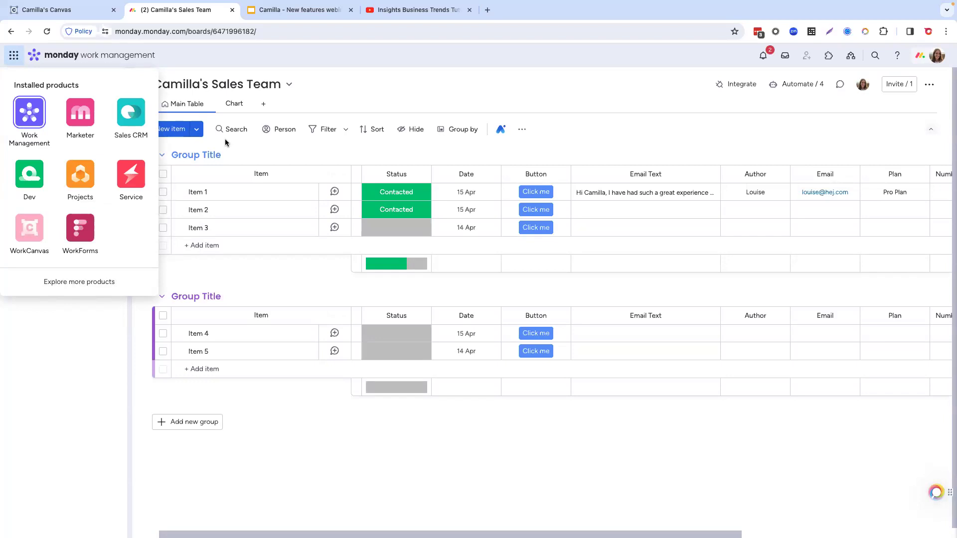
click(64, 12)
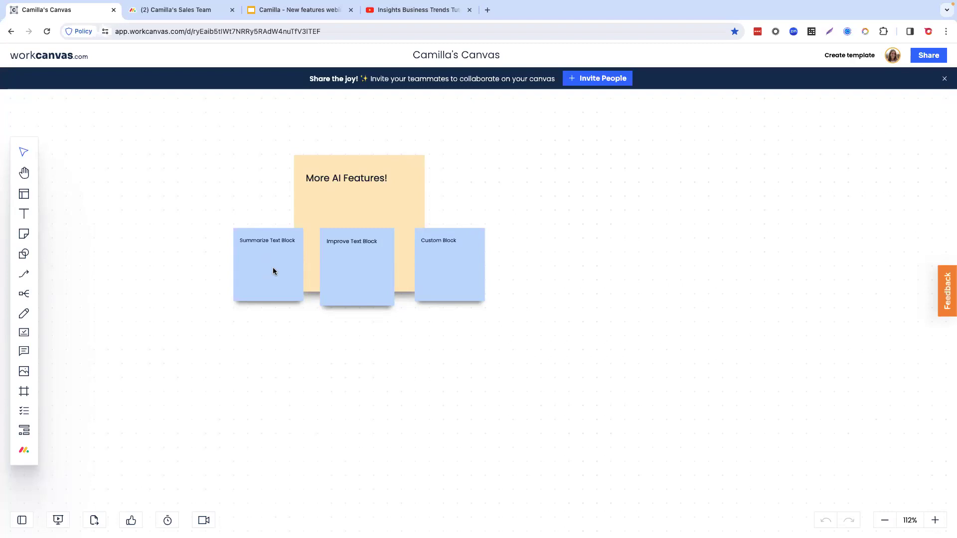
click(289, 246)
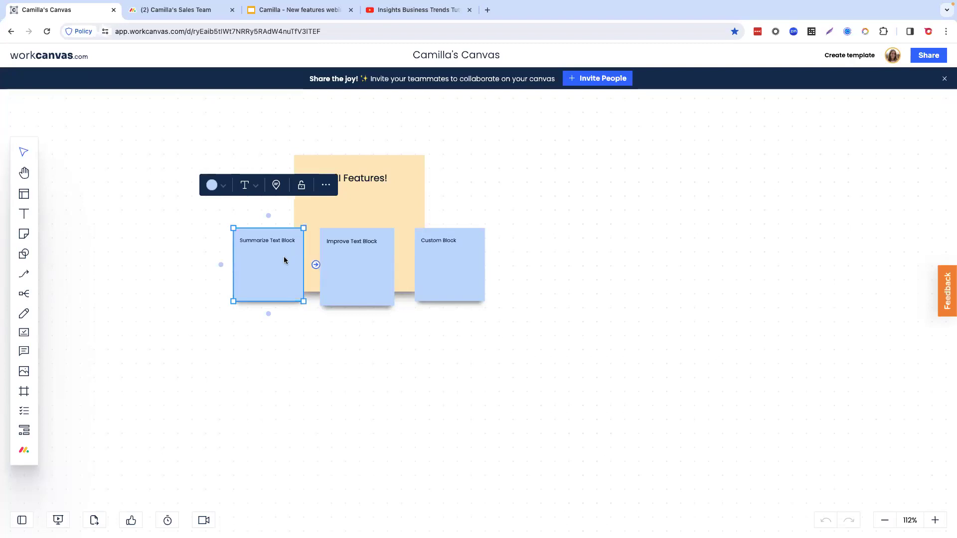
double_click(281, 258)
click(327, 186)
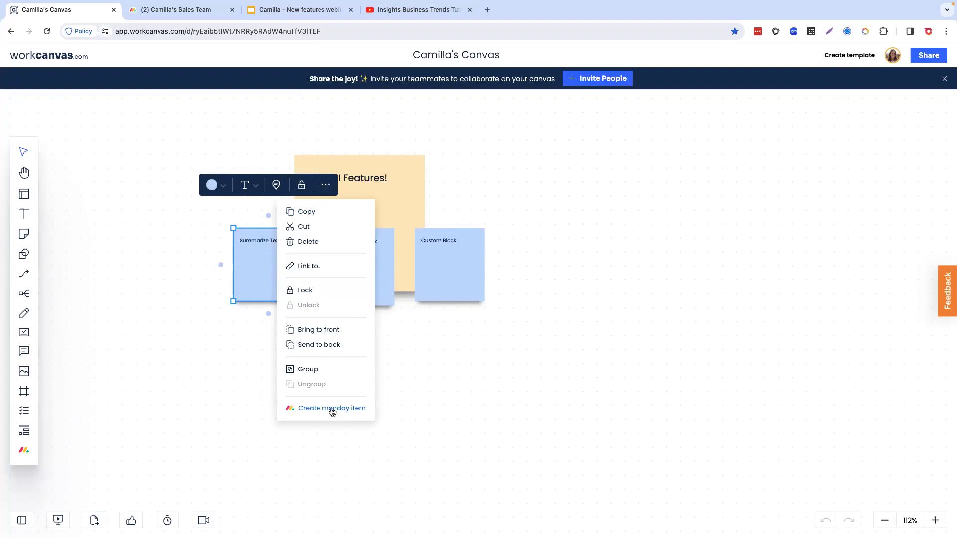
mouse_move(333, 412)
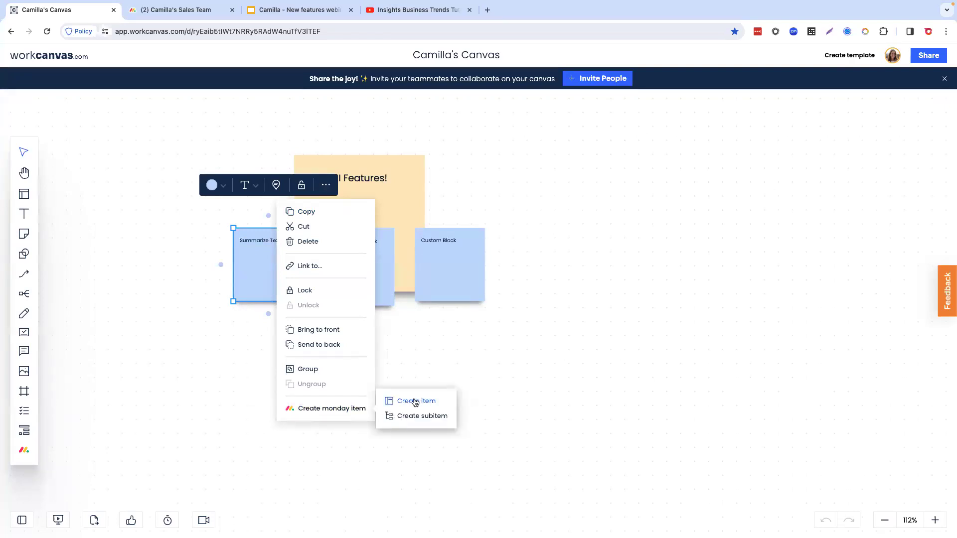
click(428, 422)
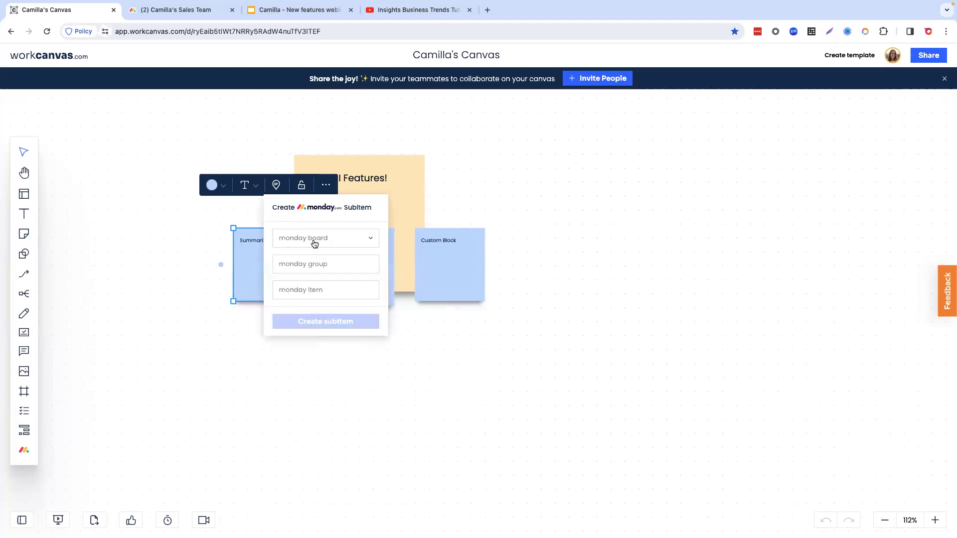
Step: Target the subitem at the New Features Request Board, first Group Title group, under the item "Feature Requests from Canvas"
click(314, 244)
text(camilla)
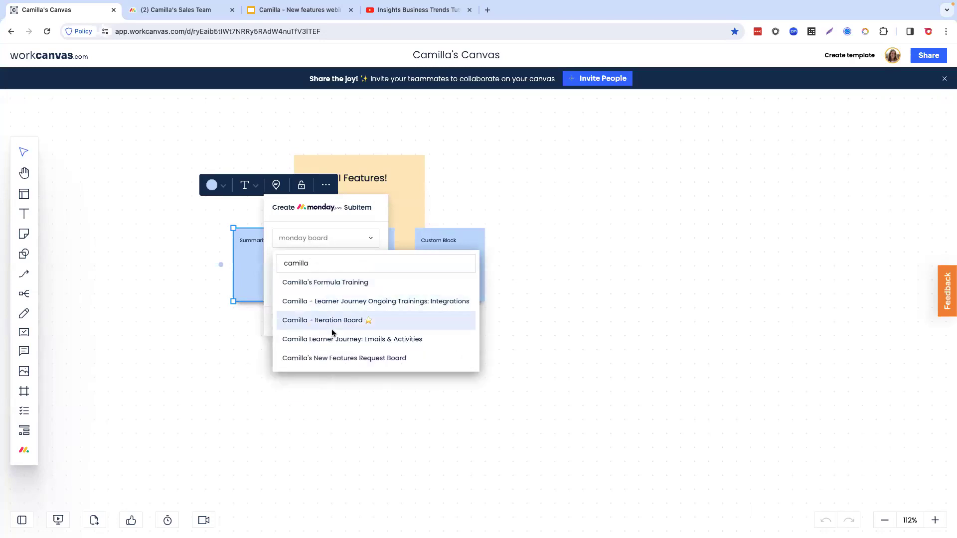
click(337, 358)
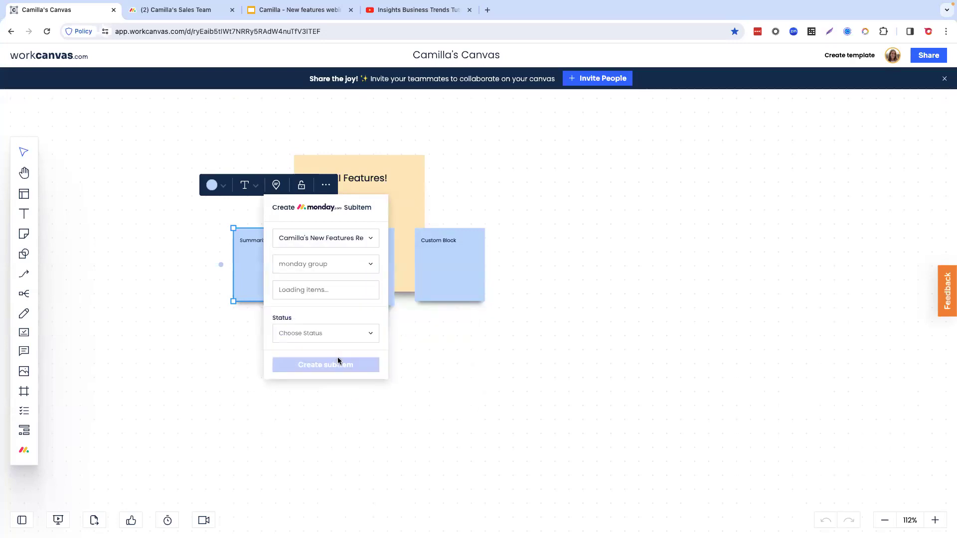
click(313, 270)
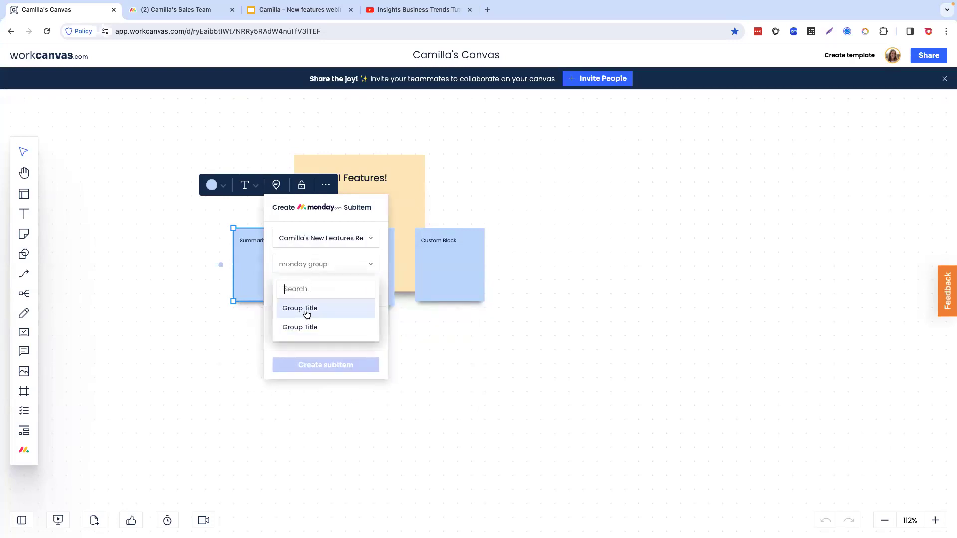
click(305, 309)
click(309, 291)
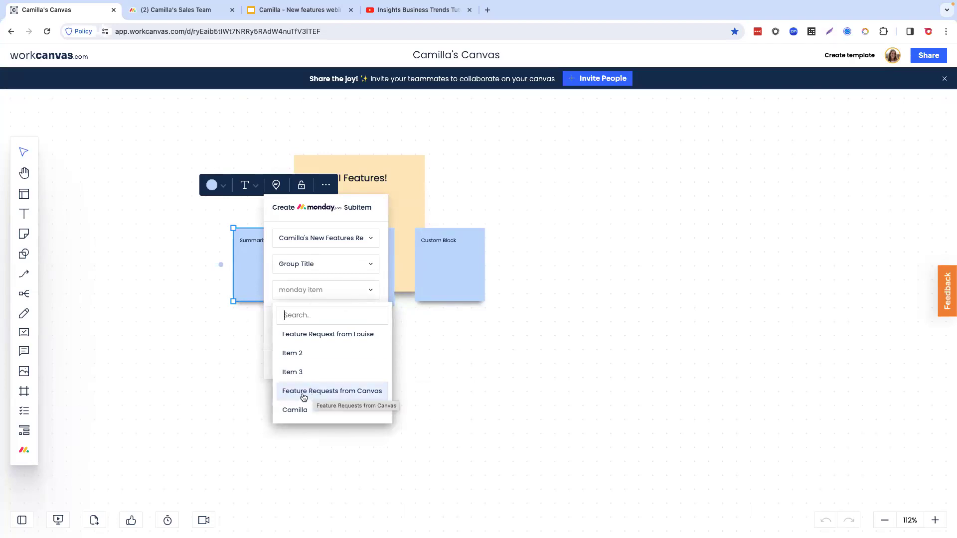
click(344, 394)
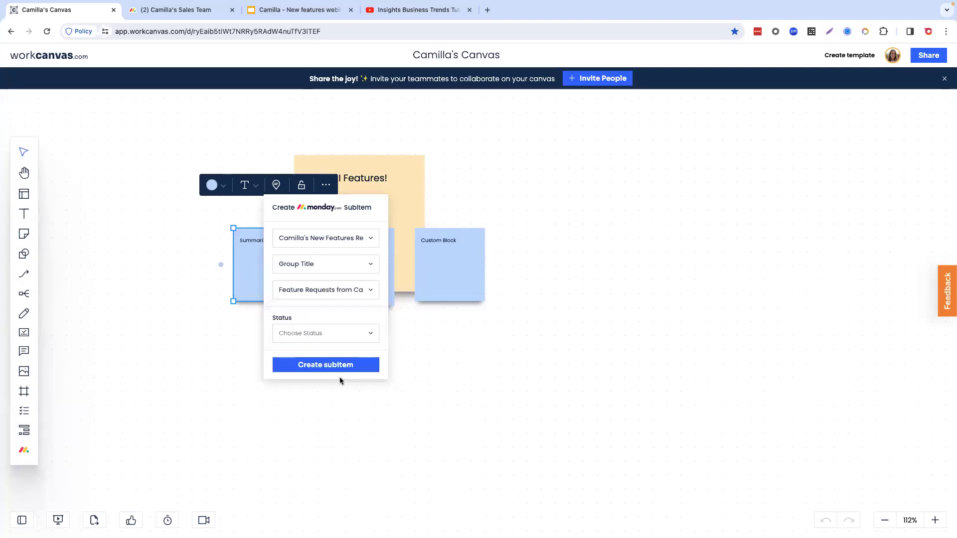
Step: Set the subitem's status to Working on it and create the subitem
click(331, 336)
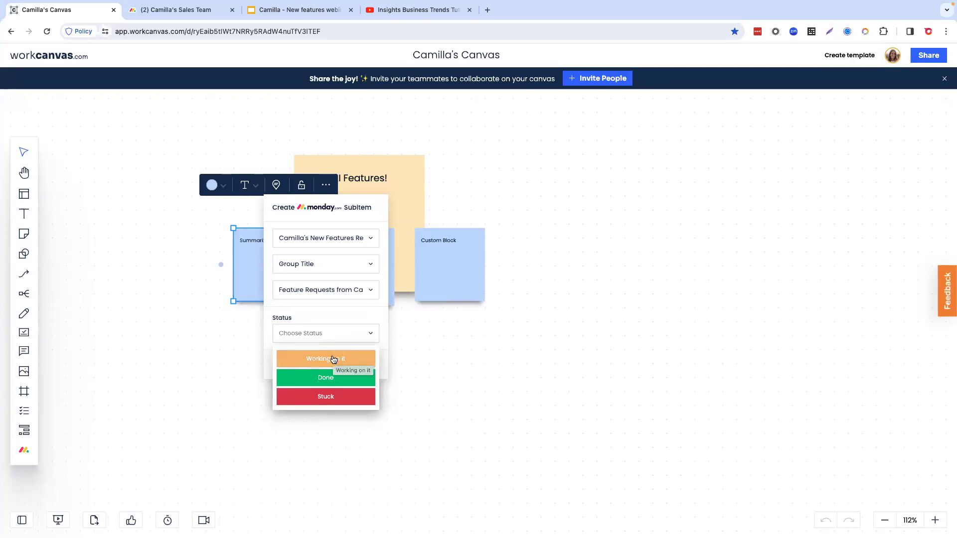
click(334, 360)
click(329, 368)
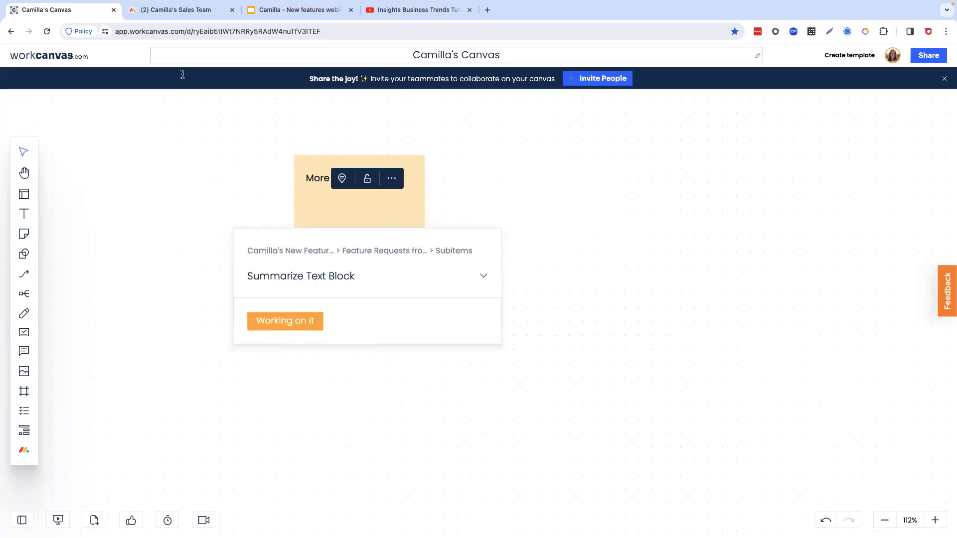
Step: Switch to monday.com, open the New Features Request Board and expand the subitems of "Feature Requests from Canvas"
click(190, 11)
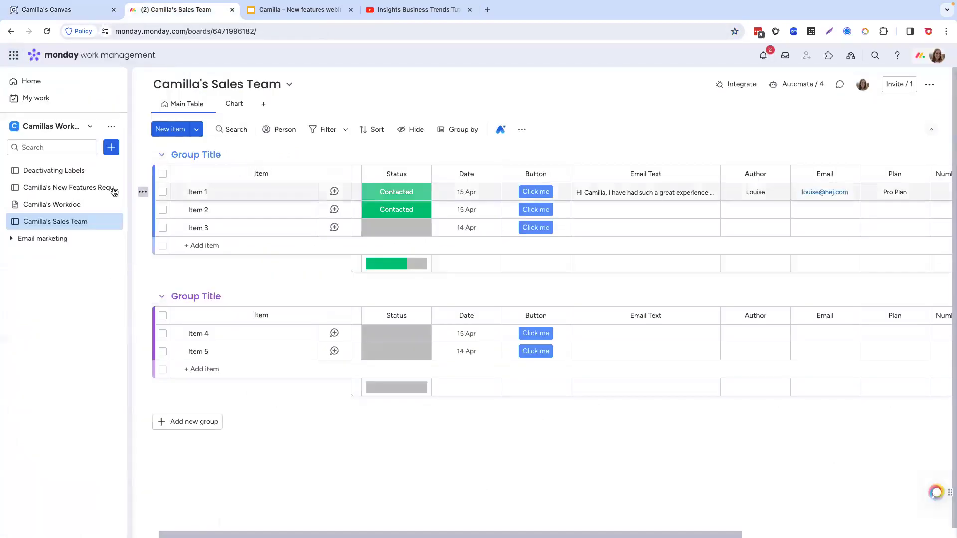
click(86, 189)
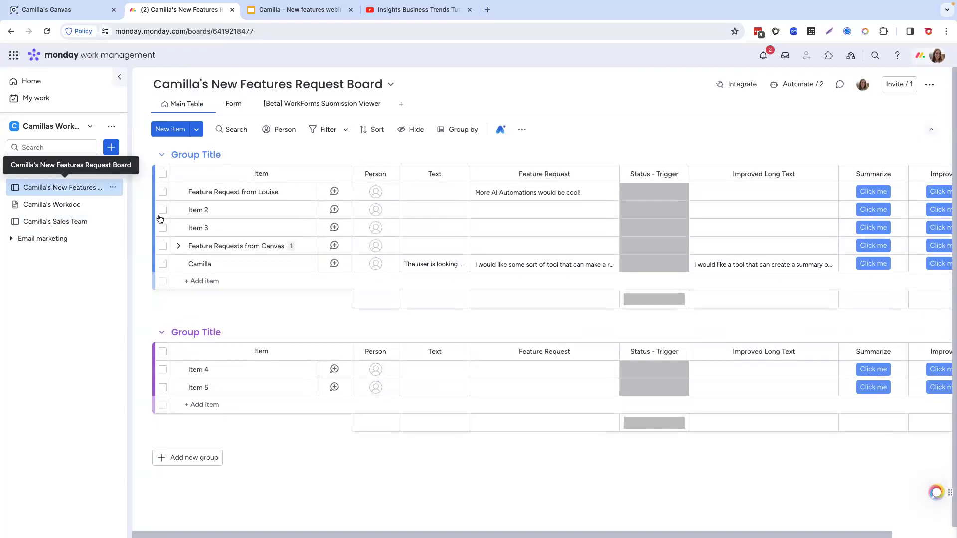
click(179, 246)
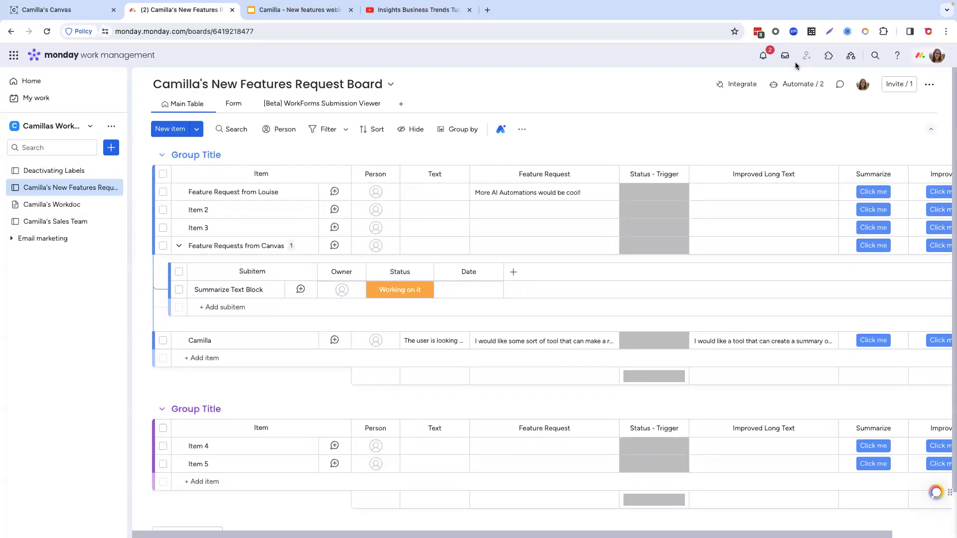
Step: Search the monday marketplace for Insights, view the Insights app's page, and close the marketplace
click(829, 58)
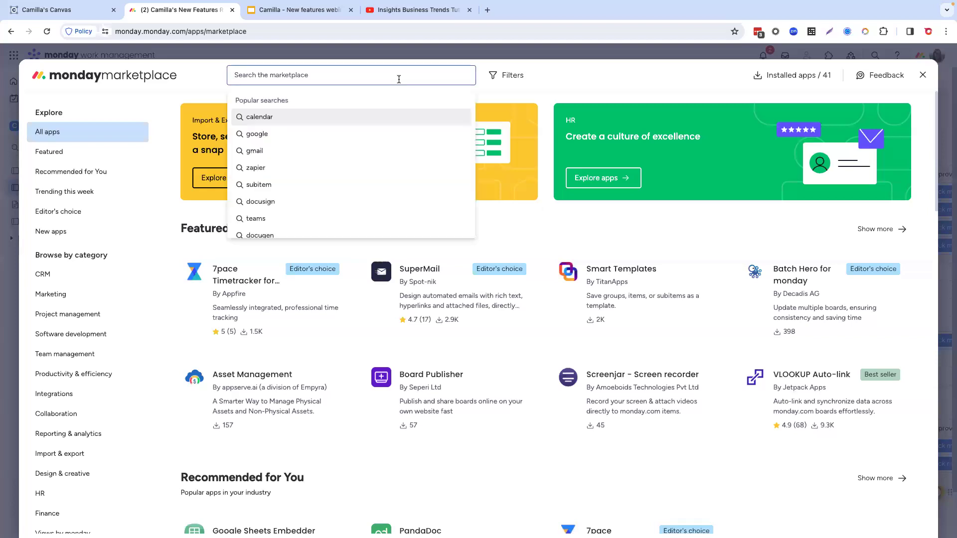
text(Insights)
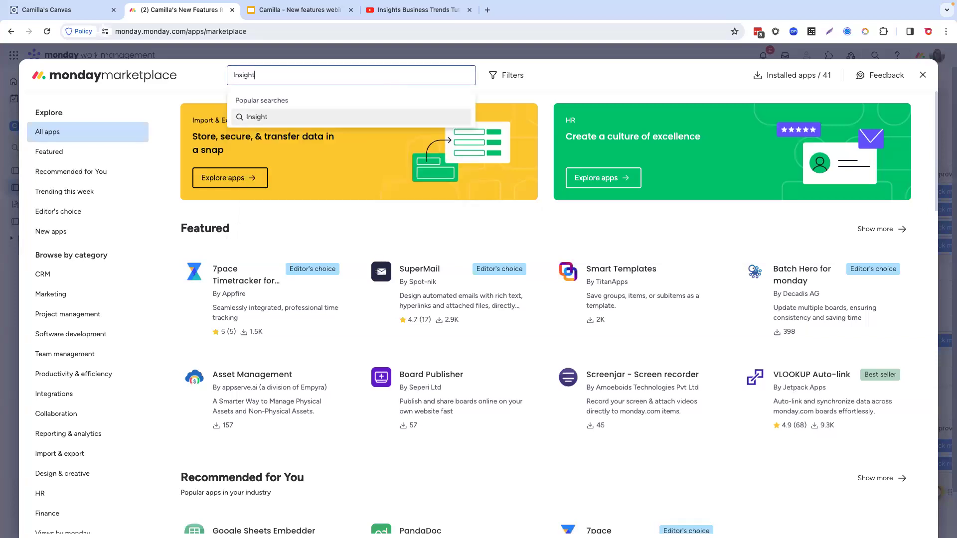
click(331, 117)
click(269, 164)
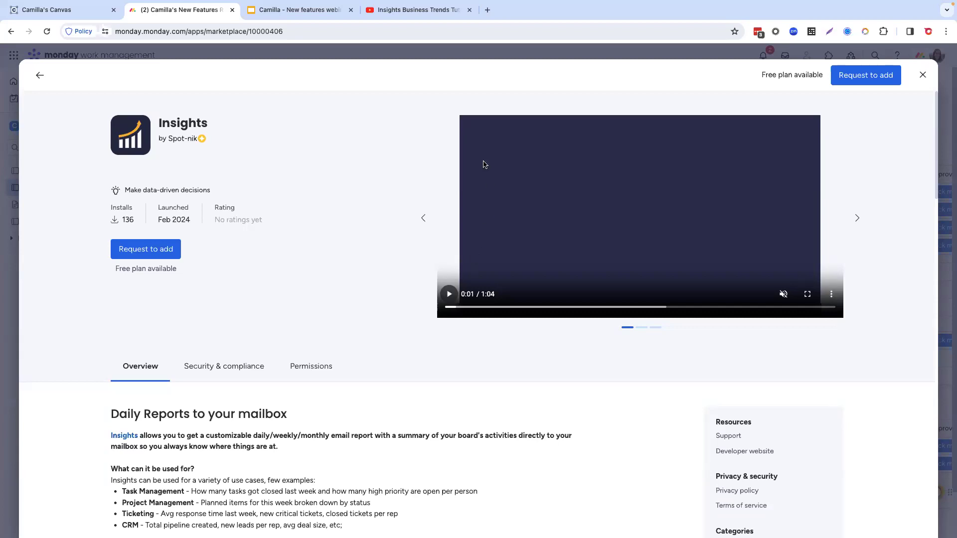
click(923, 75)
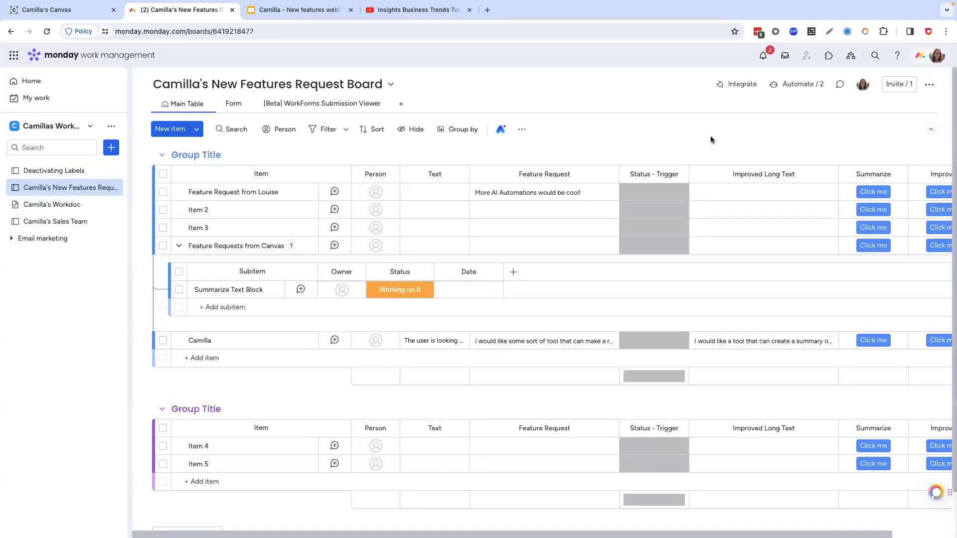
Step: Switch to YouTube and play the "Insights Business Trends Tutorial" video in full screen
click(407, 11)
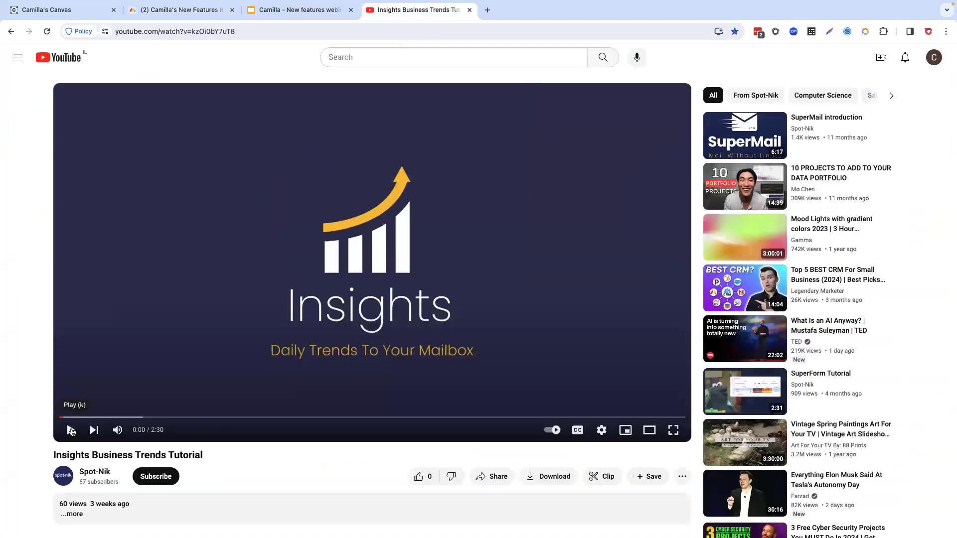
click(71, 430)
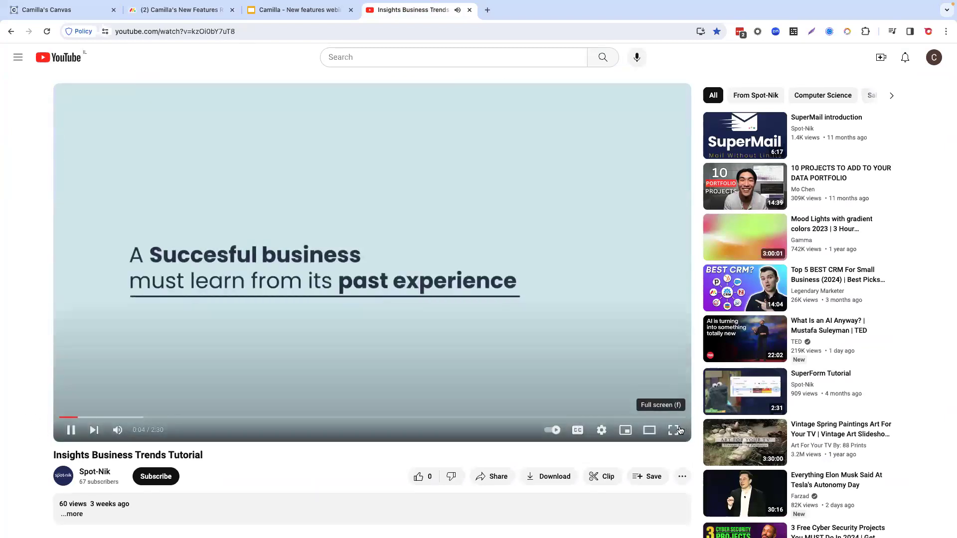
click(674, 430)
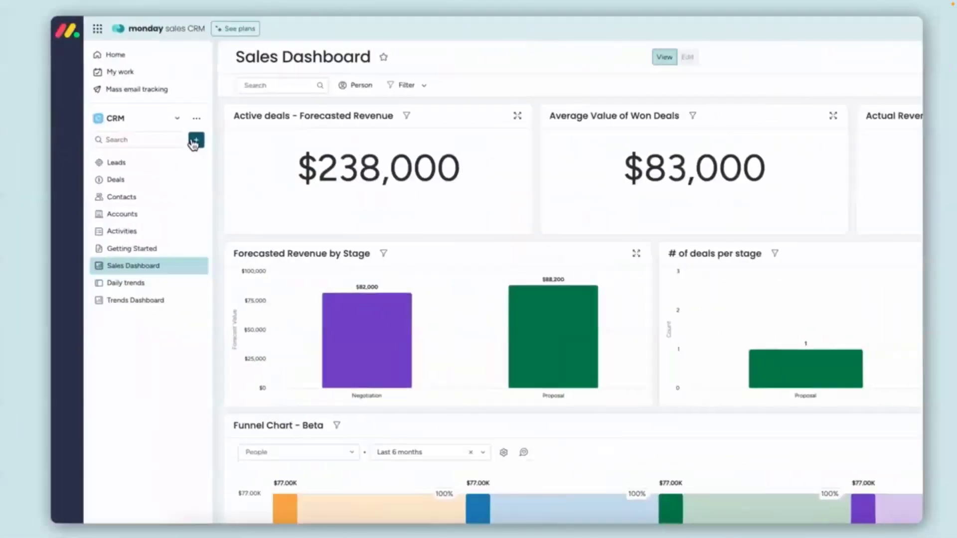
Step: Create a new main board named "Daily Trends" for managing items in the CRM workspace
click(574, 142)
mouse_move(623, 150)
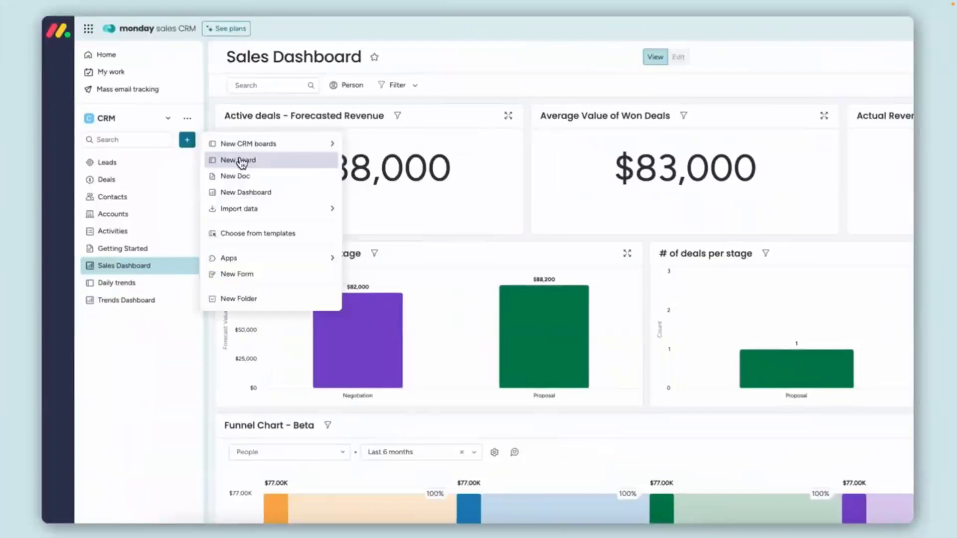
click(238, 160)
text(Daily Trends)
click(609, 407)
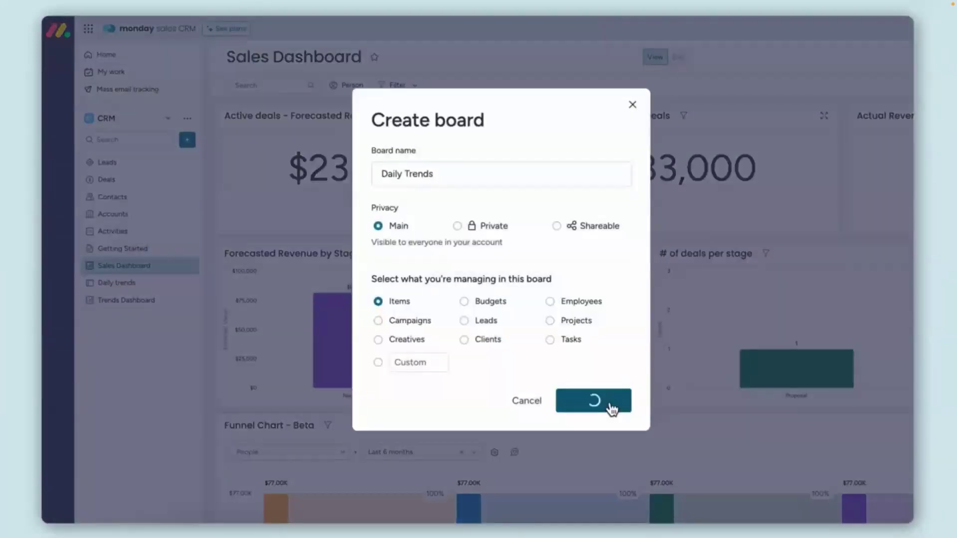
Step: Add a numbers column named "Open Pipeline" to the Daily Trends board
click(658, 163)
text(Open Plipeline)
click(696, 135)
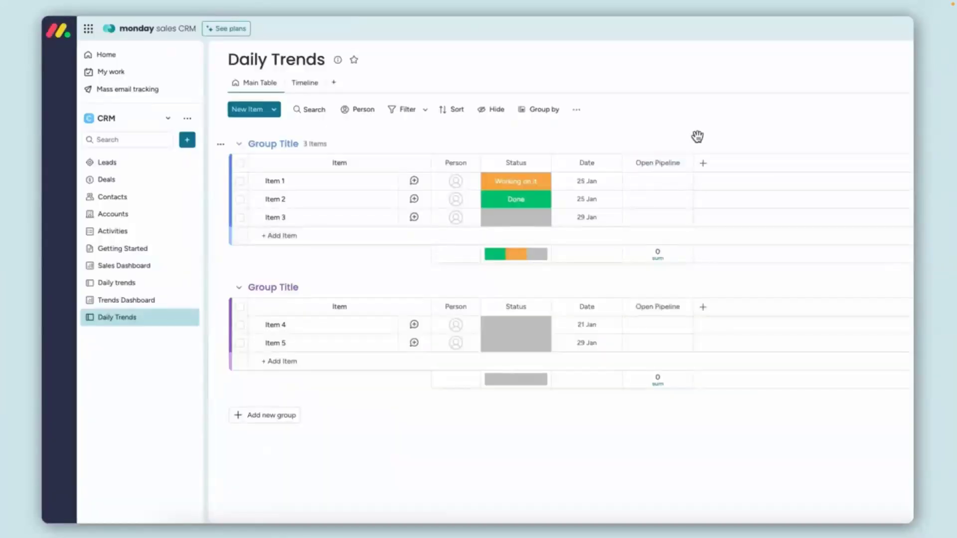
Step: Start a new custom automation on the Daily Trends board with the time-period trigger set to every day
click(829, 99)
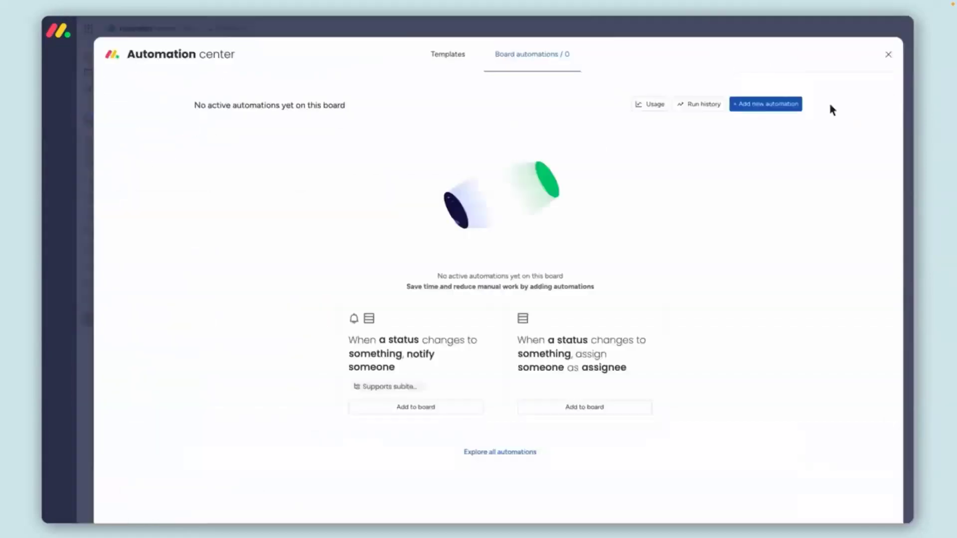
click(770, 104)
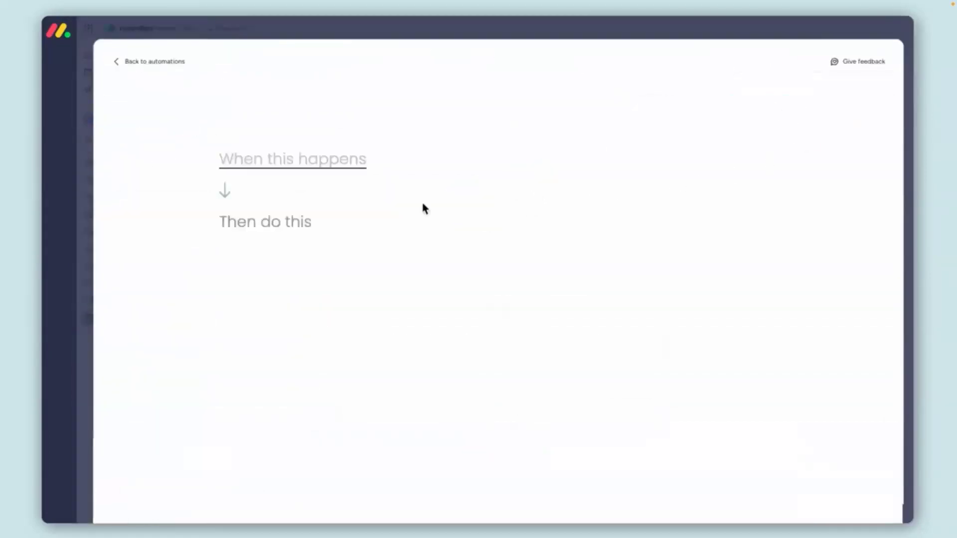
click(337, 162)
text(per)
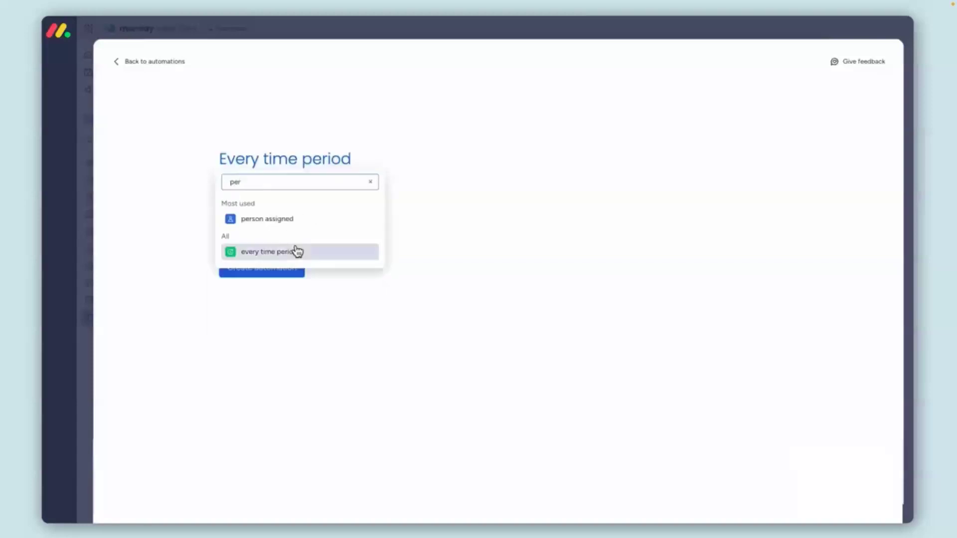
click(297, 252)
click(248, 181)
click(210, 209)
Step: Add the Insights "Create item and set date" action using the Date column, and create the automation
click(242, 230)
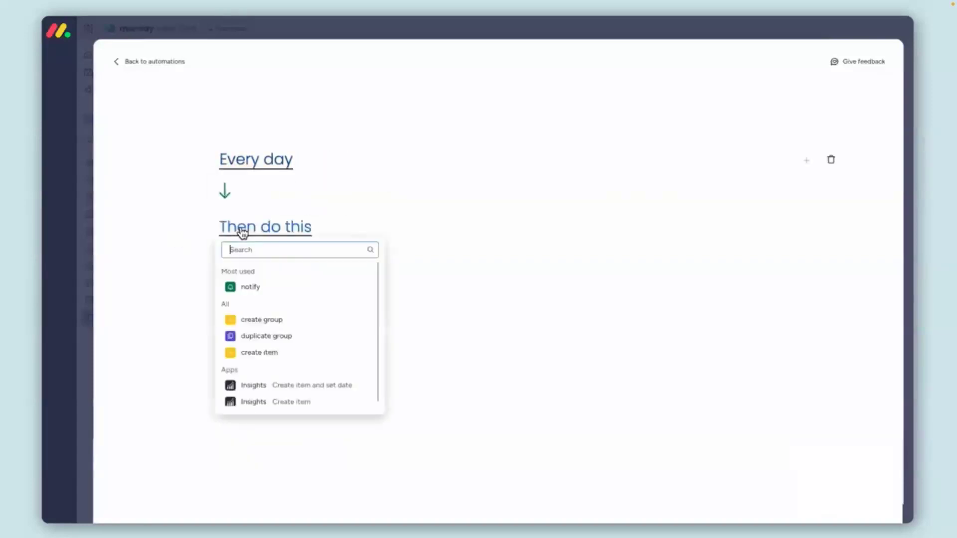
click(318, 386)
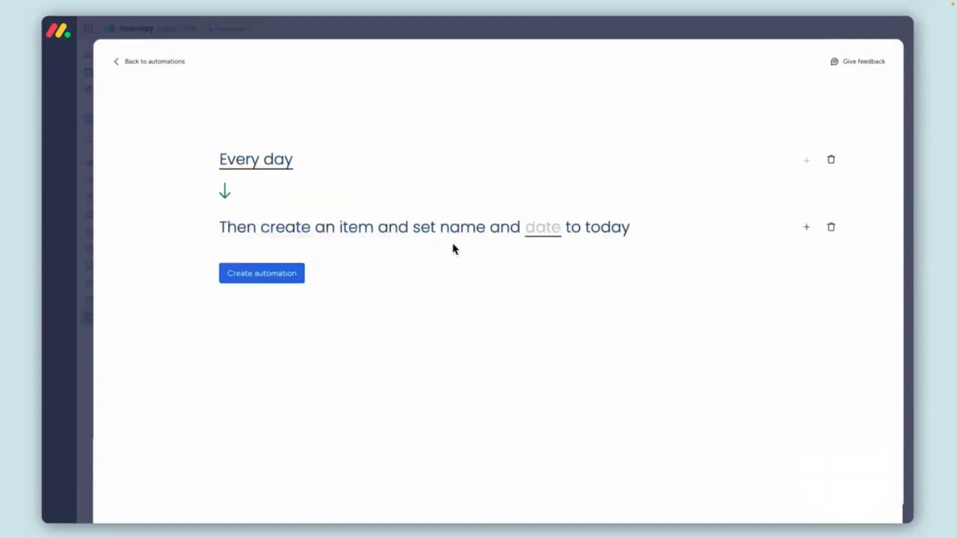
click(548, 233)
click(548, 267)
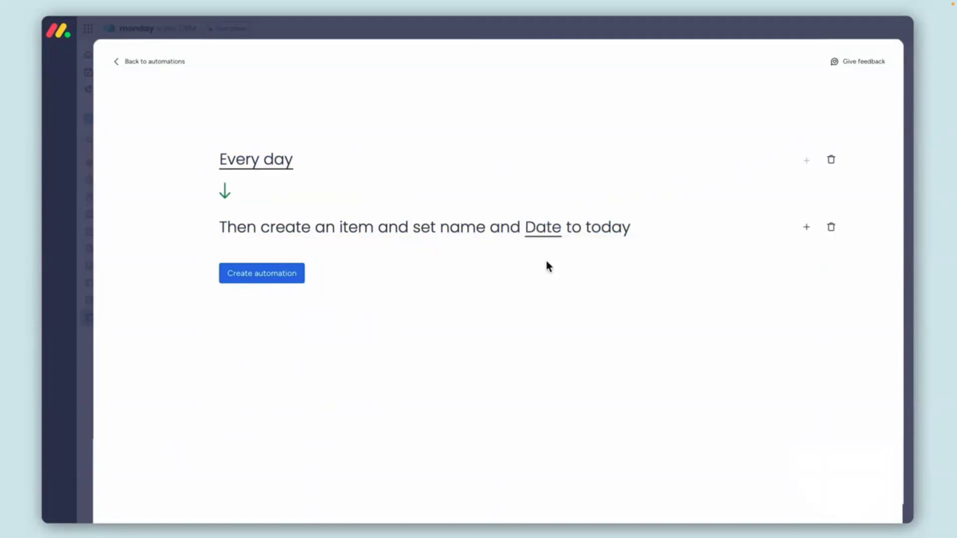
click(288, 286)
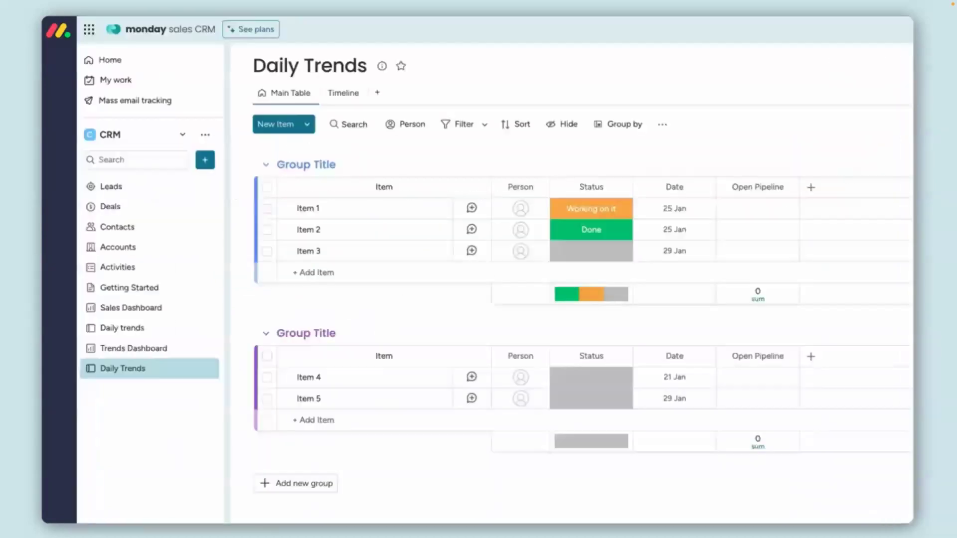
Step: Find the Summary Insights integration and use its item-created template that summarizes a column with two is/not value conditions
click(693, 100)
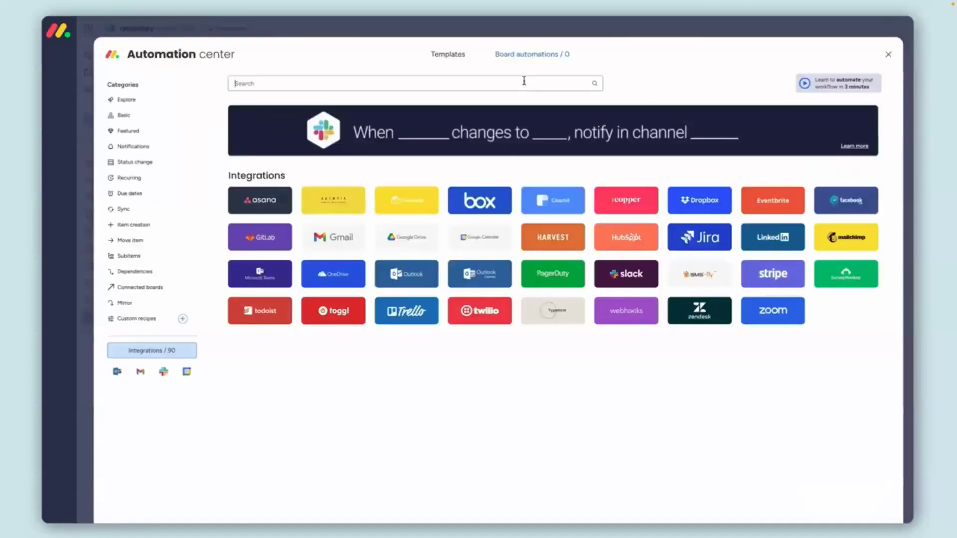
text(ins)
click(315, 282)
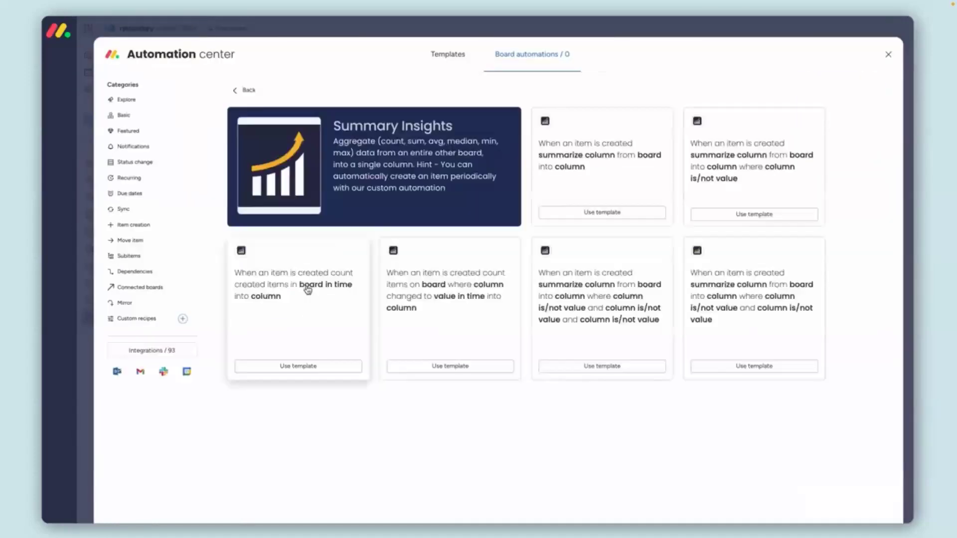
click(757, 294)
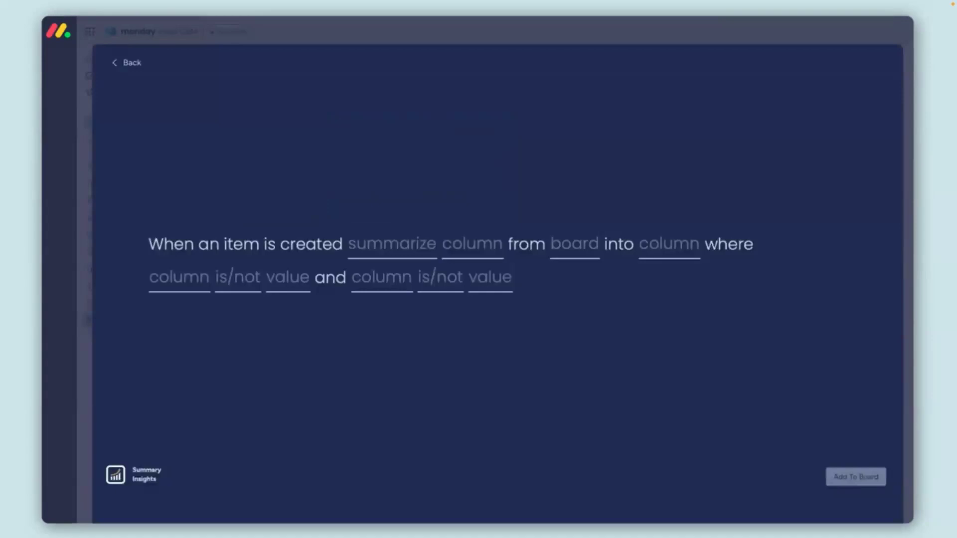
Step: Configure the recipe to sum Deal Value from the Deals board into the Open Pipeline column
click(367, 248)
click(380, 318)
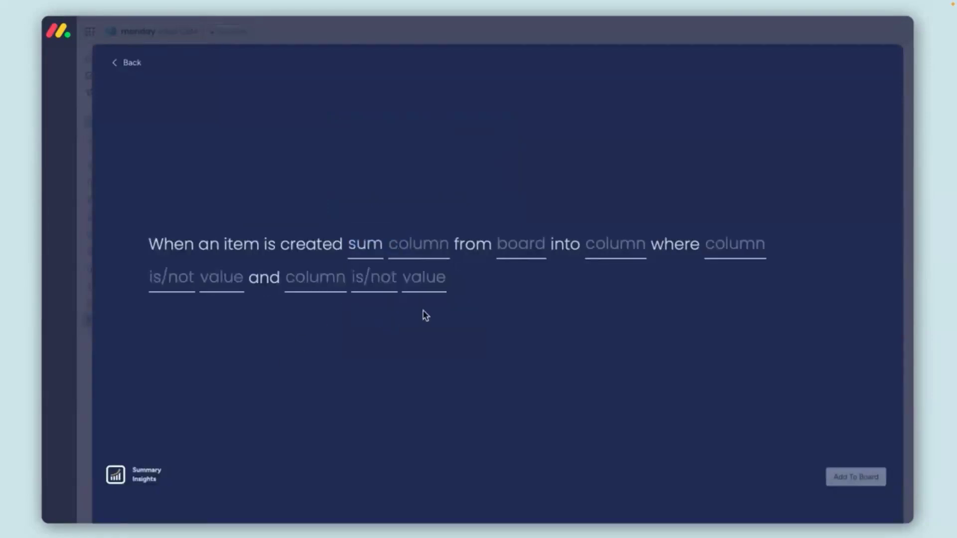
click(522, 246)
click(535, 303)
click(430, 256)
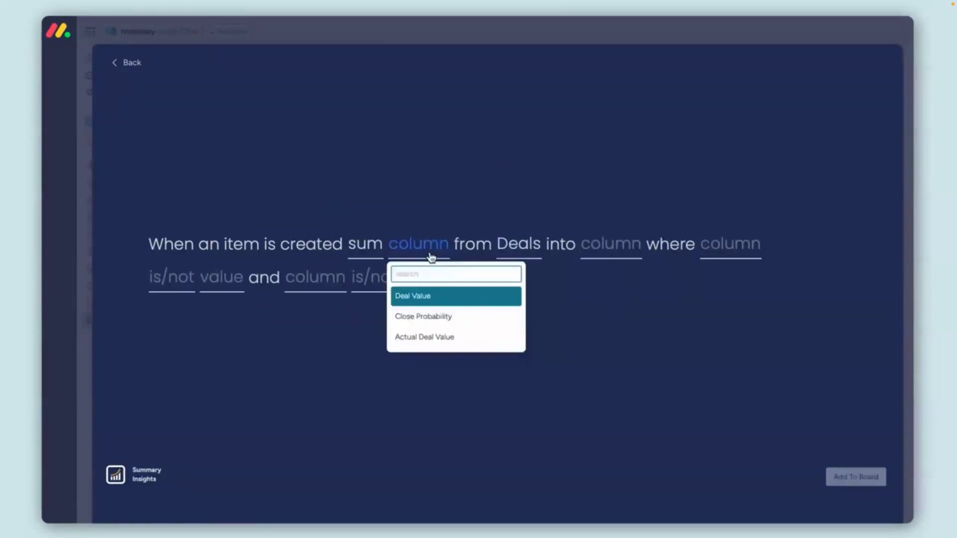
click(426, 301)
click(623, 257)
click(636, 294)
Step: Set the recipe's first condition to Status is not Won
click(190, 279)
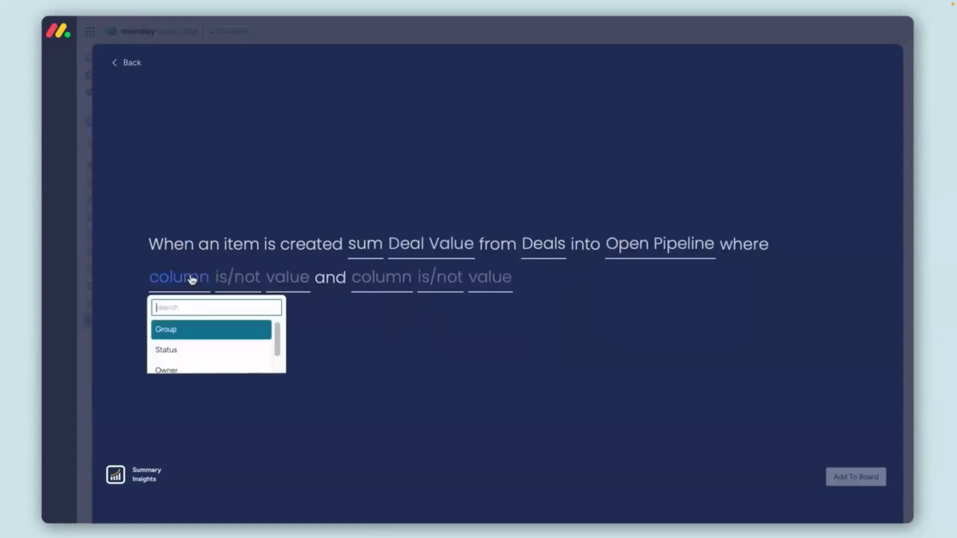
click(190, 348)
click(226, 287)
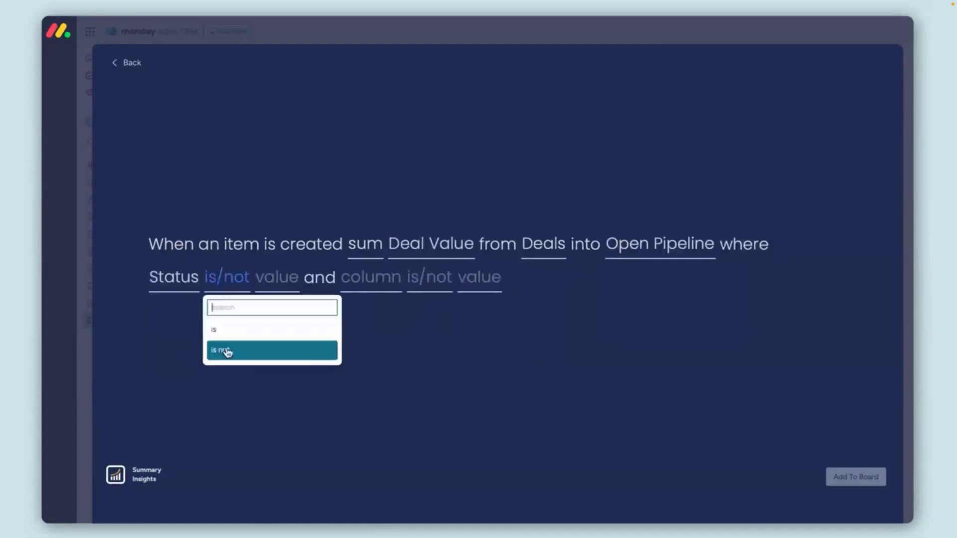
click(249, 350)
click(274, 288)
click(278, 349)
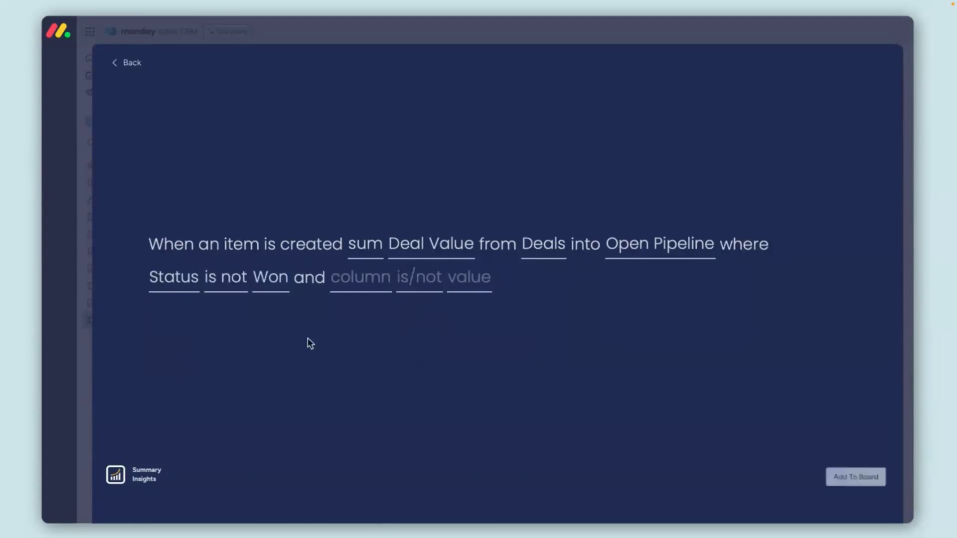
Step: Set the recipe's second condition to Group is Active Deals and add the recipe to the board
click(367, 254)
scroll(477, 320, down, 1)
mouse_move(477, 319)
mouse_down()
mouse_move(479, 340)
mouse_move(478, 303)
mouse_up()
click(472, 306)
click(365, 278)
scroll(398, 344, down, 2)
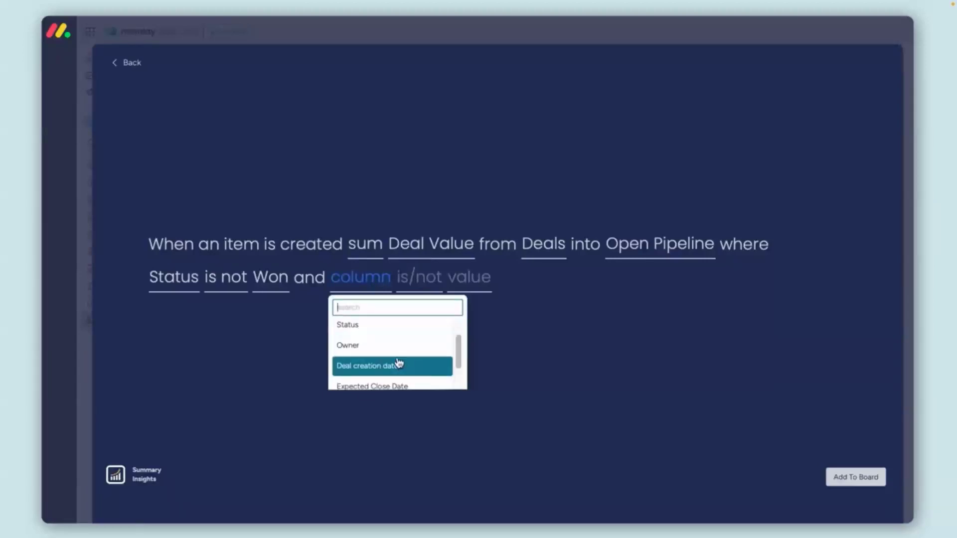
scroll(390, 334, up, 1)
scroll(390, 334, up, 1)
click(375, 331)
click(417, 284)
click(419, 330)
click(437, 281)
click(442, 326)
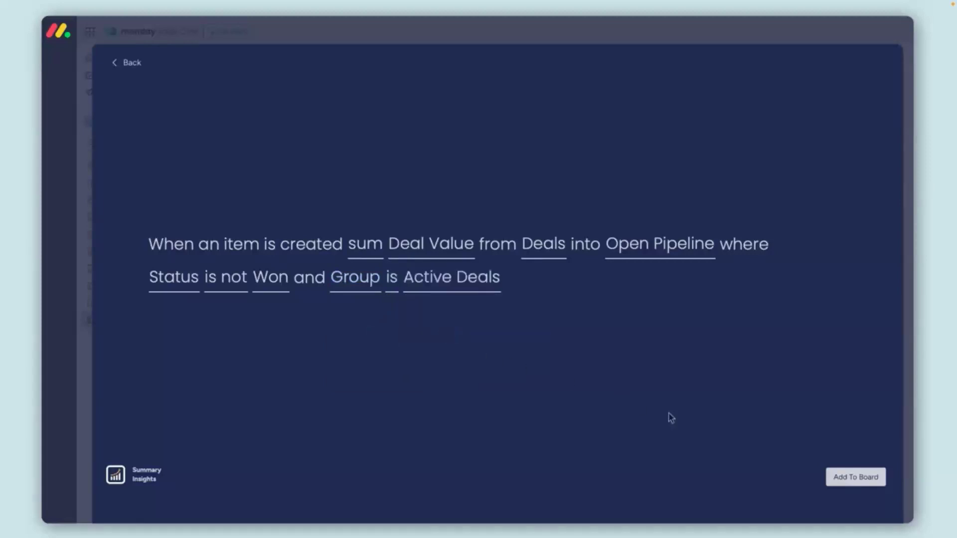
click(865, 480)
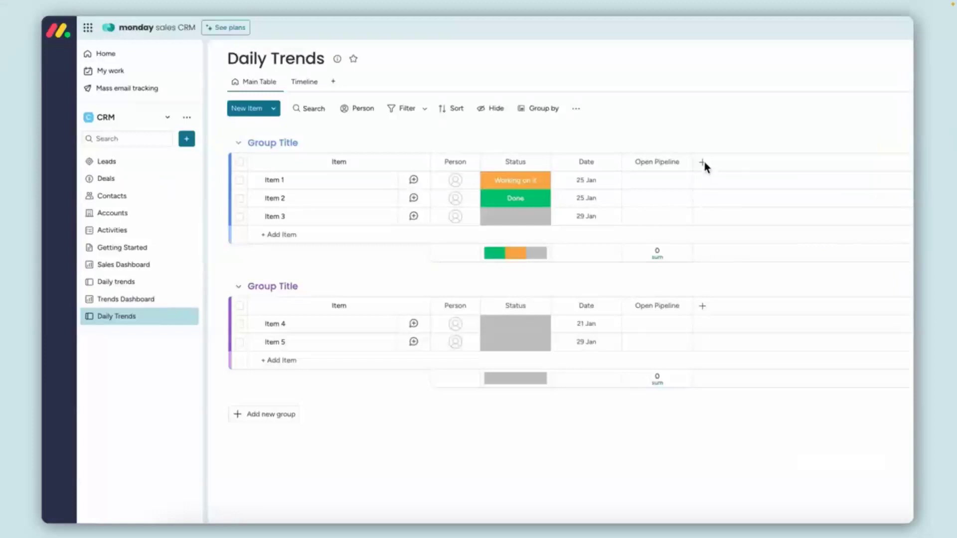
Step: Add a Files column to the Daily Trends board after the Open Pipeline column
click(702, 162)
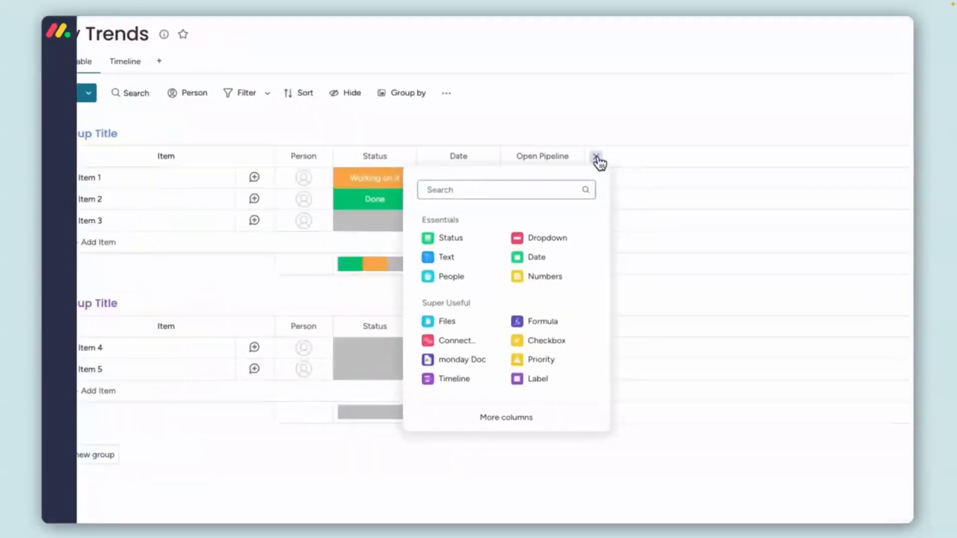
text(fil)
click(450, 265)
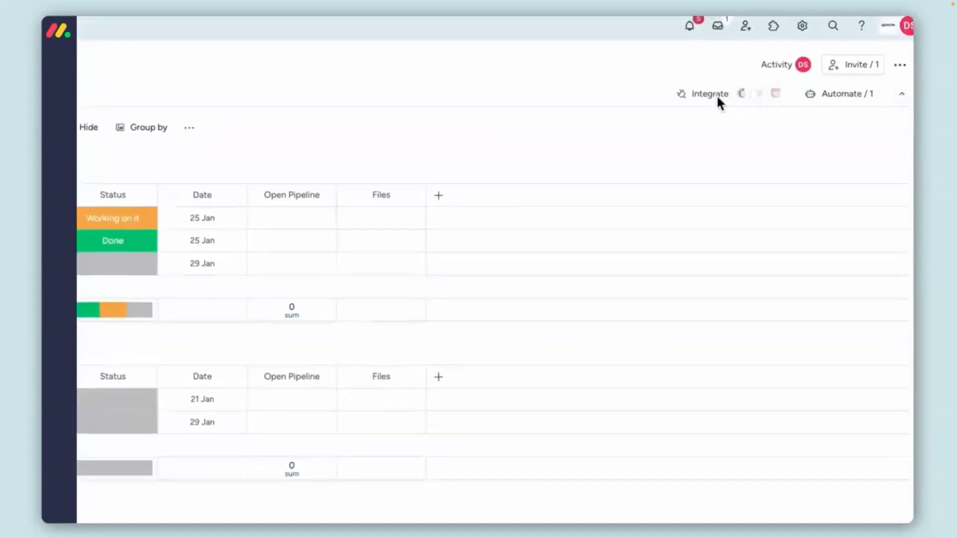
Step: Find the Export Insights integration and use its template that exports a board to a column when an item is created
click(701, 107)
click(387, 100)
text(ins)
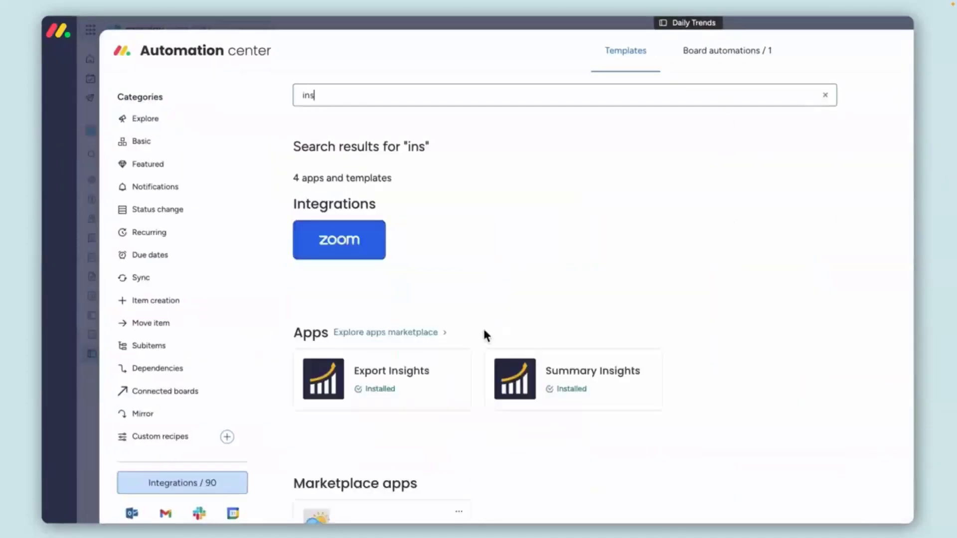
click(433, 376)
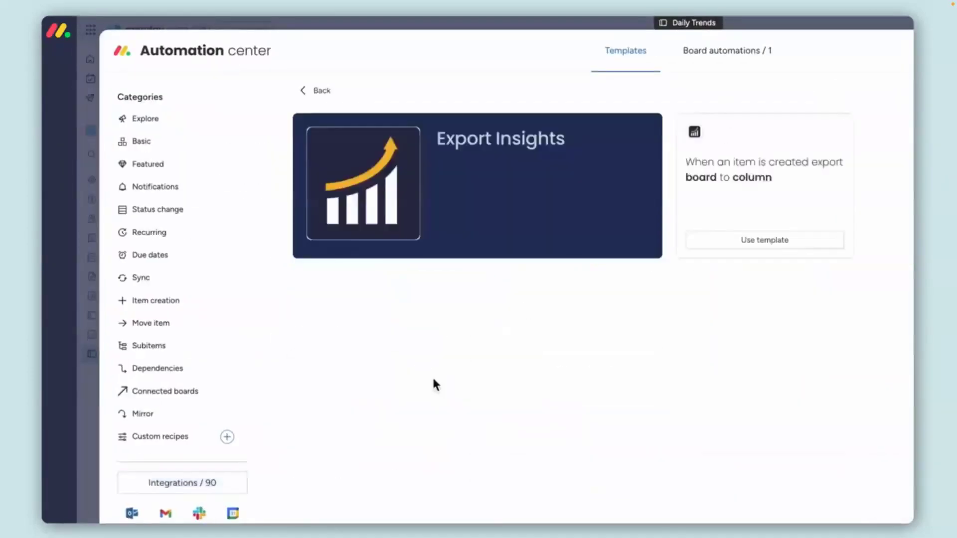
click(765, 240)
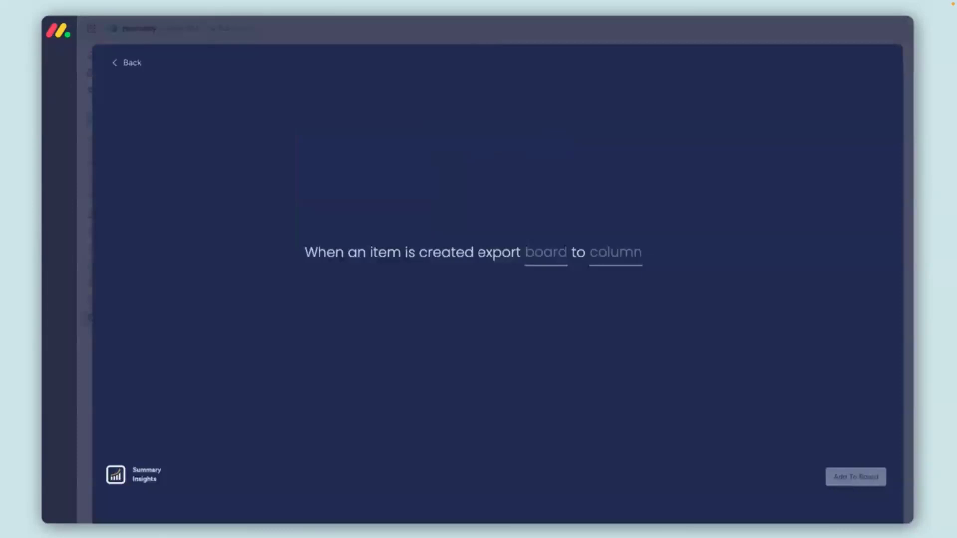
Step: Choose the board to export and the destination column in the Export Insights recipe, and add it to the board
click(564, 256)
click(566, 304)
click(622, 256)
click(621, 301)
click(880, 478)
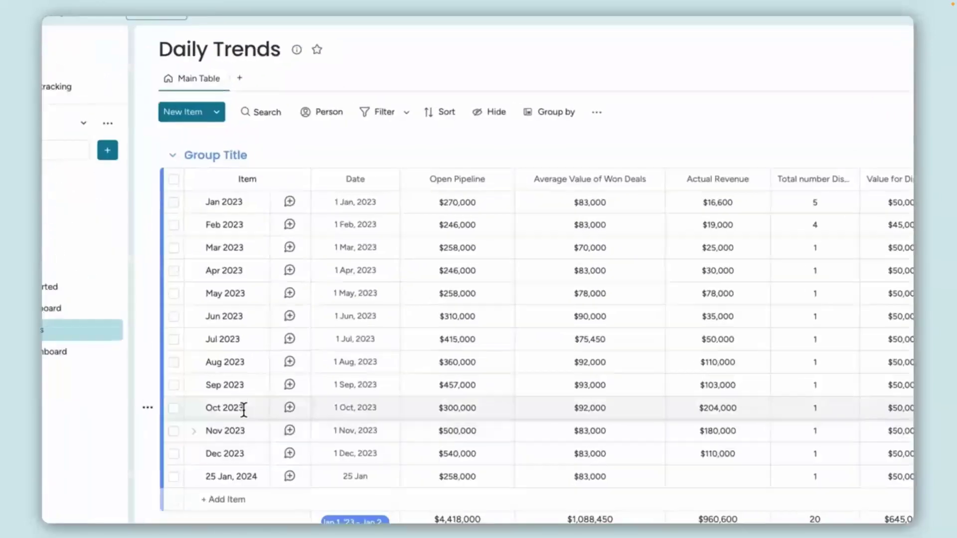
Step: Filter the Daily Trends board to the Jan 2023 item and open the Trends Dashboard
click(385, 117)
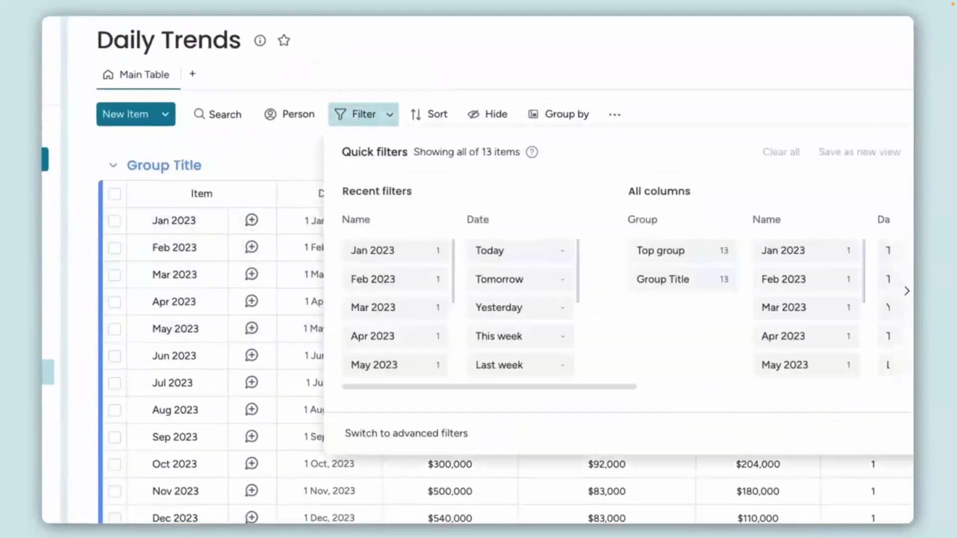
click(381, 254)
click(196, 345)
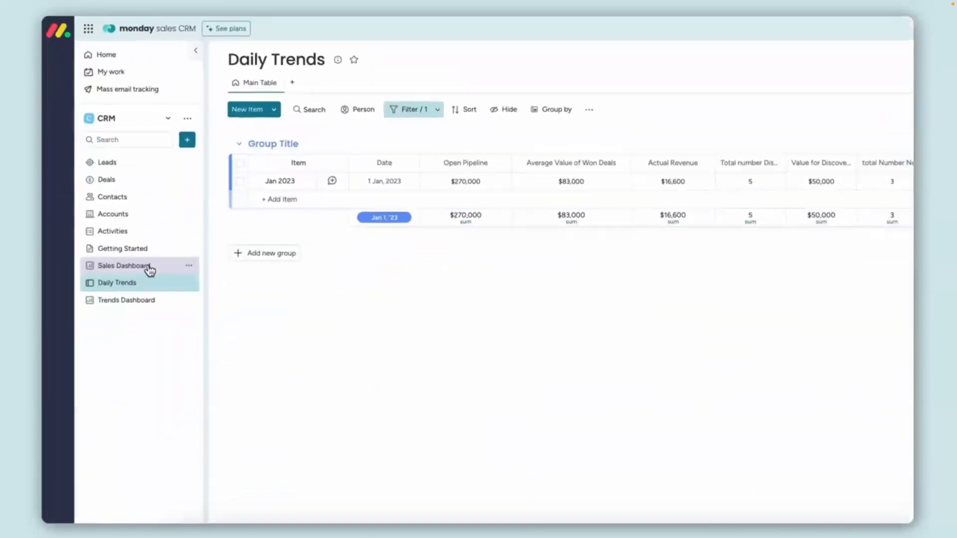
click(147, 300)
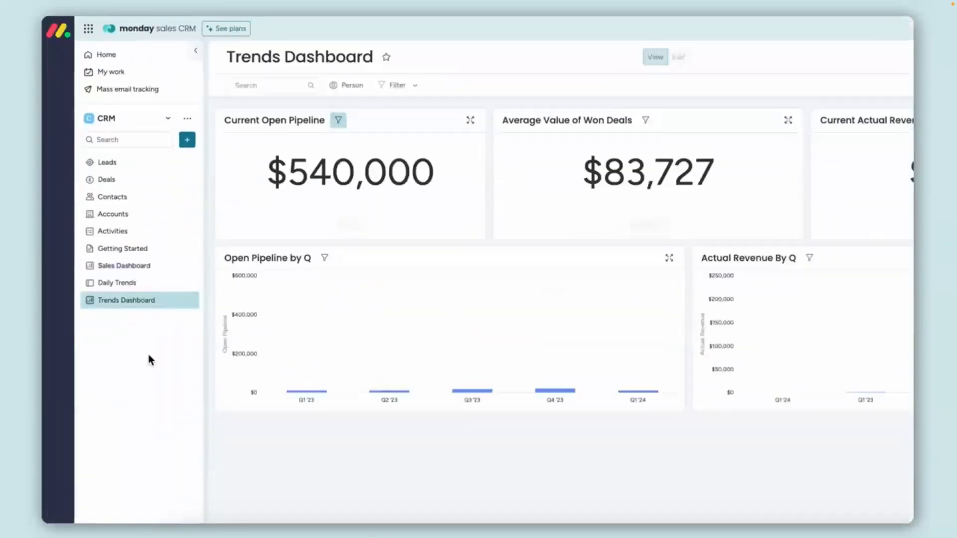
Step: Look over the dashboard's filter and view the Open Pipeline by Q chart in full screen
click(402, 86)
click(402, 178)
click(402, 178)
click(169, 394)
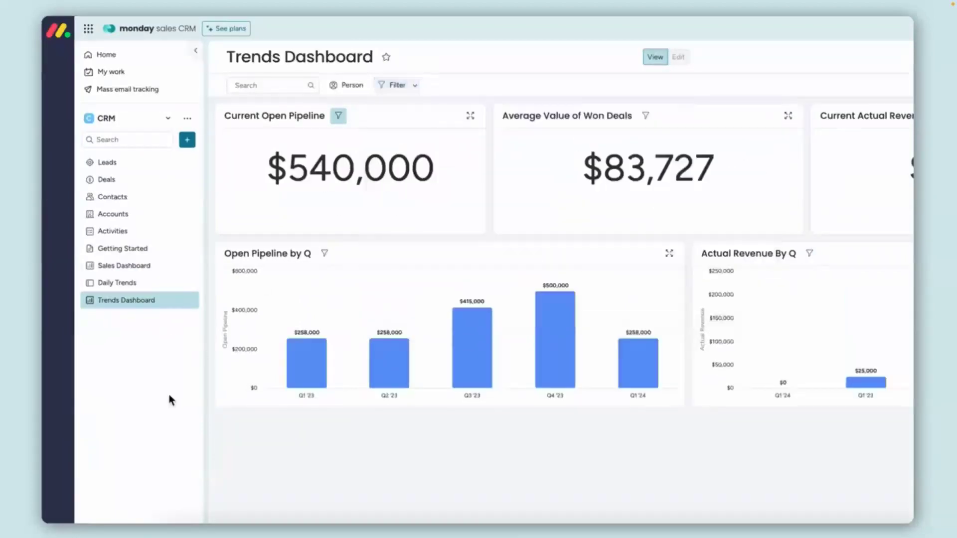
click(669, 254)
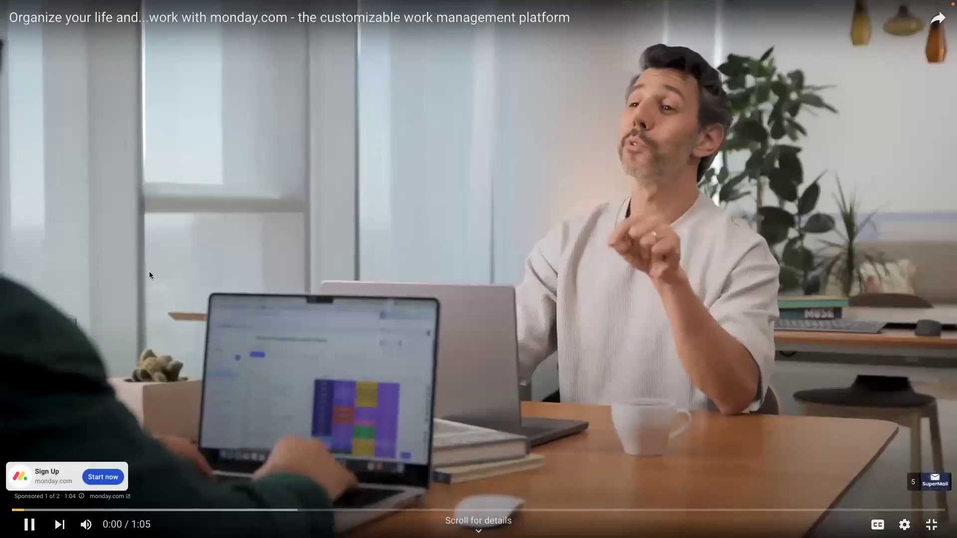
Step: Pause the video playing in full screen and close the SuperMail introduction page
click(29, 525)
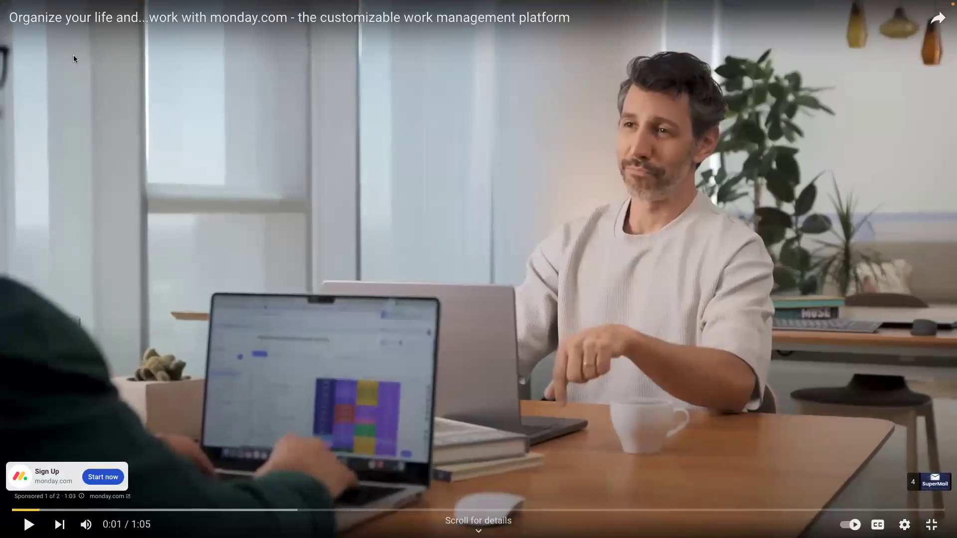
mouse_move(67, 4)
click(34, 20)
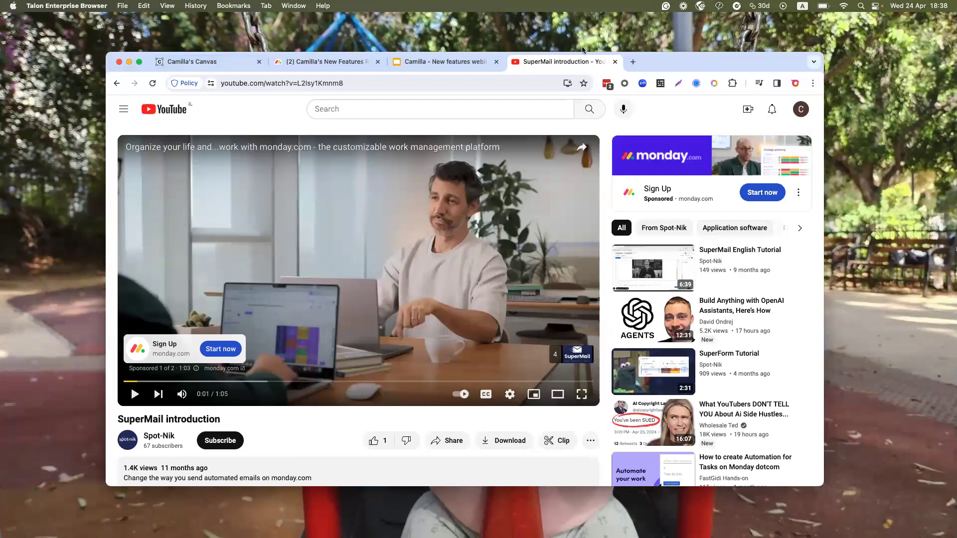
click(615, 61)
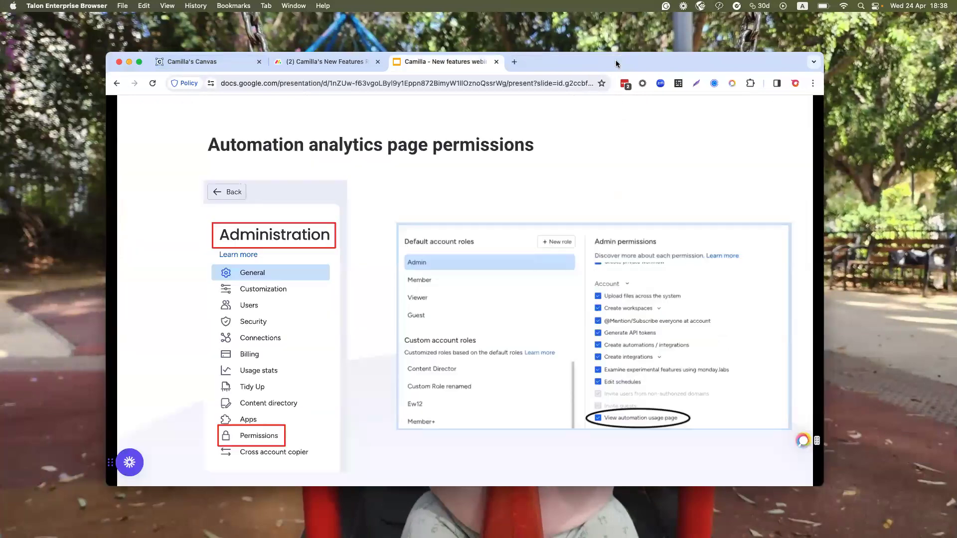
Step: Show the new features presentation in full screen and advance past the Insights slide to the Monday Mansion announcement
click(139, 61)
mouse_move(168, 5)
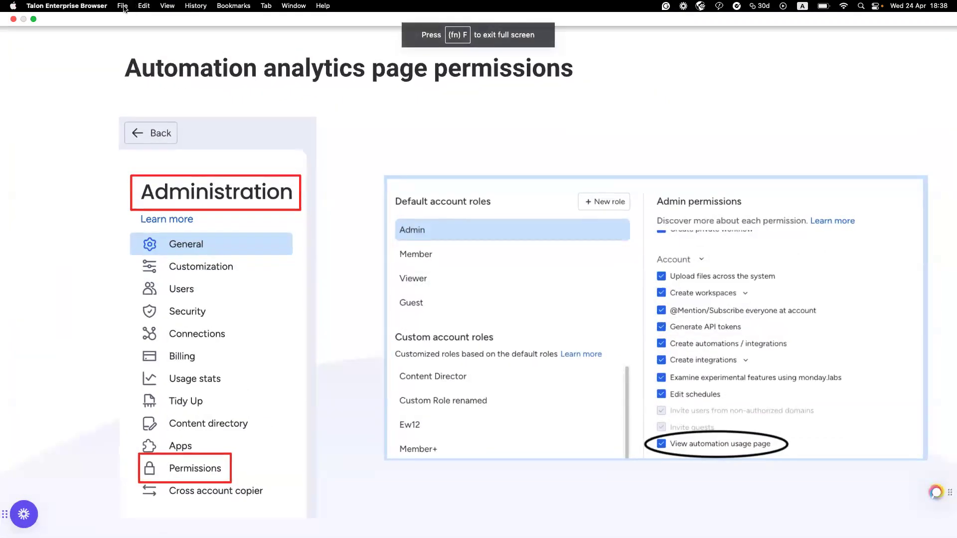
click(229, 125)
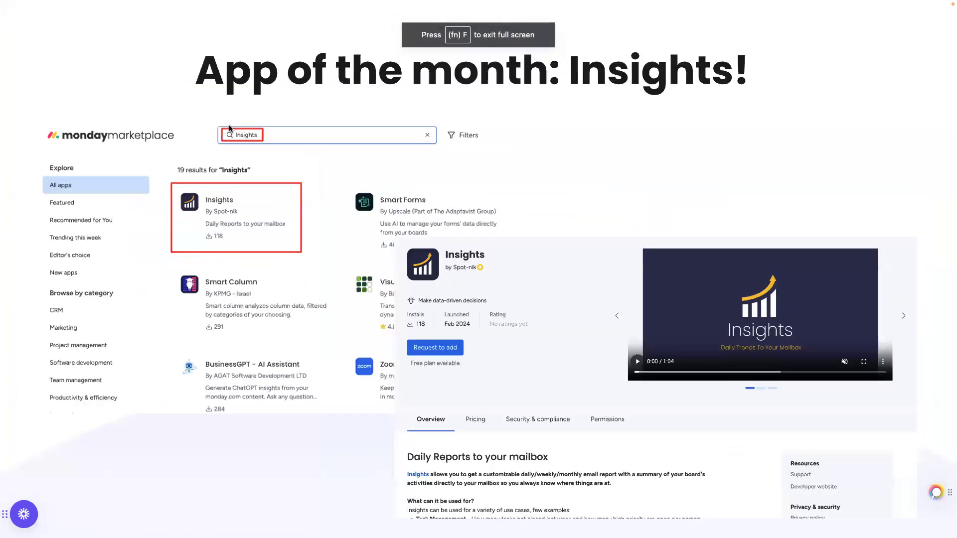
click(229, 124)
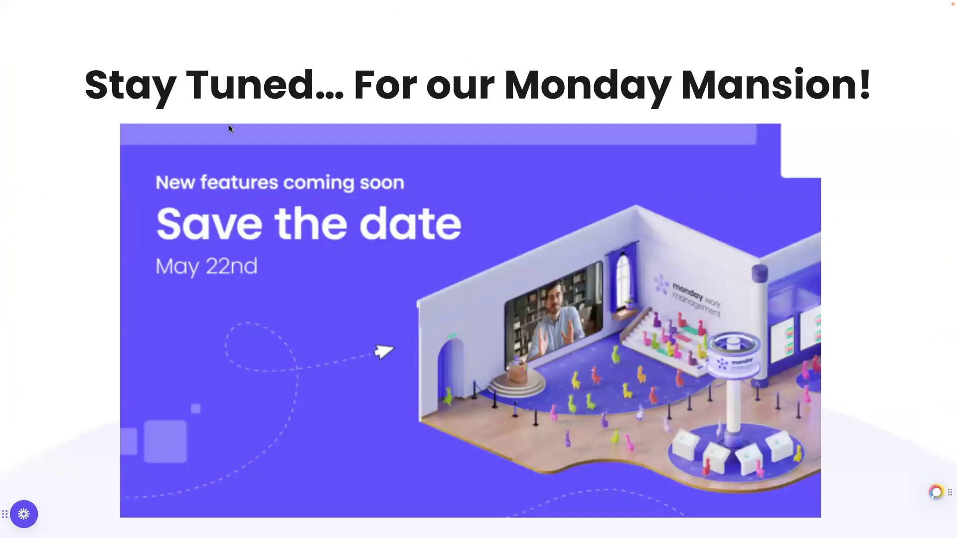
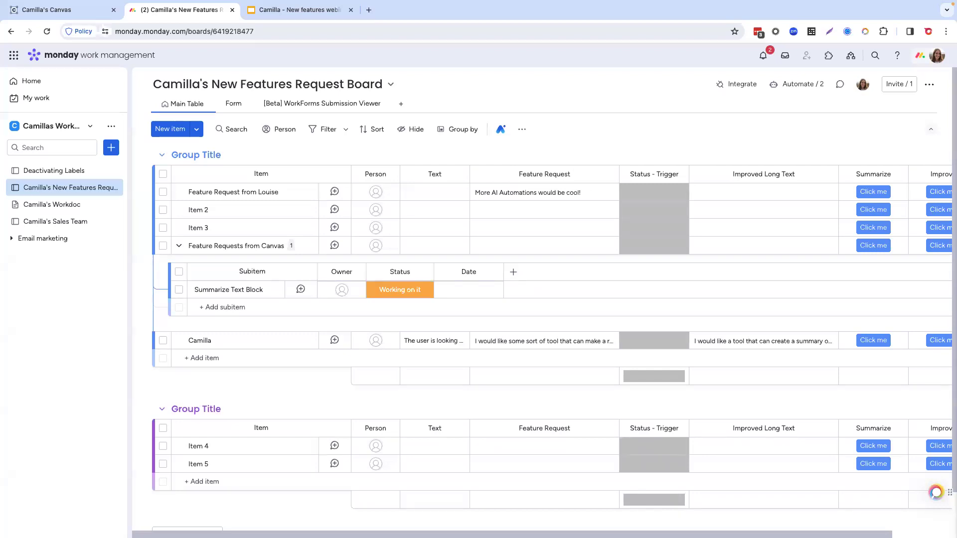
click(803, 83)
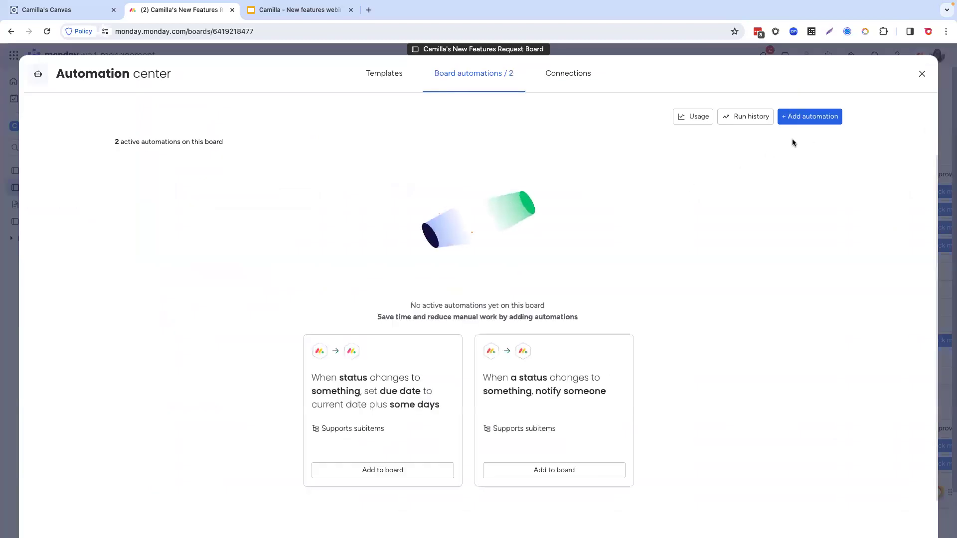
click(811, 117)
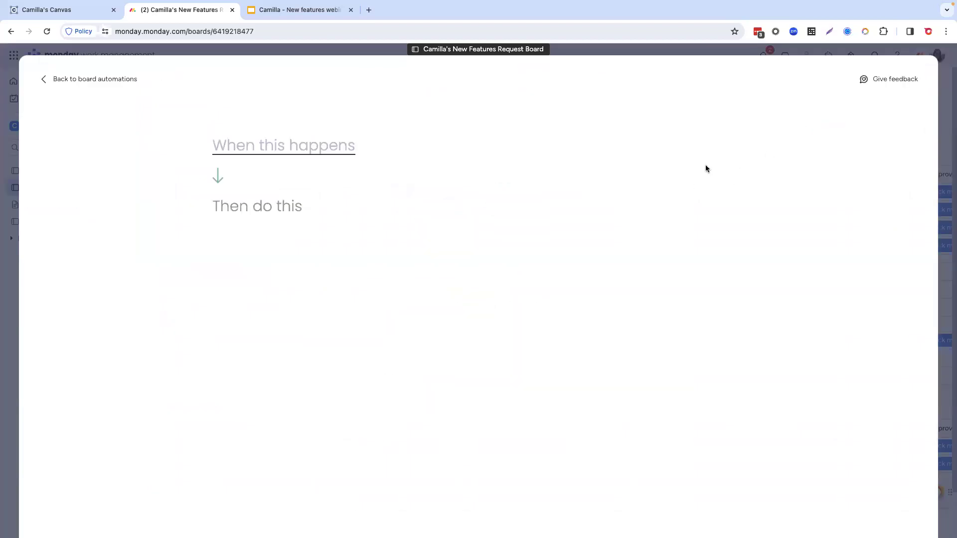
click(295, 157)
click(293, 205)
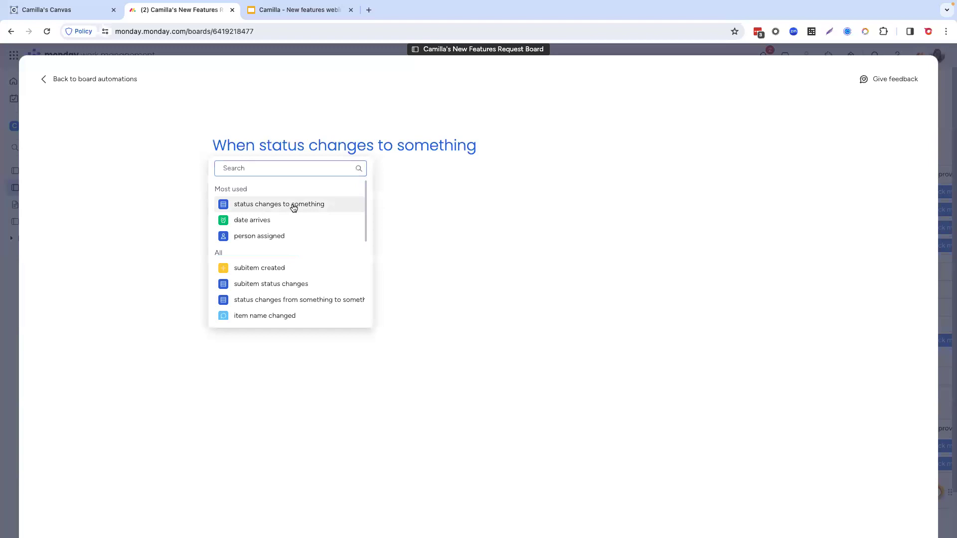
text(summa)
key(BackSpace)
key(BackSpace)
key(BackSpace)
key(BackSpace)
key(BackSpace)
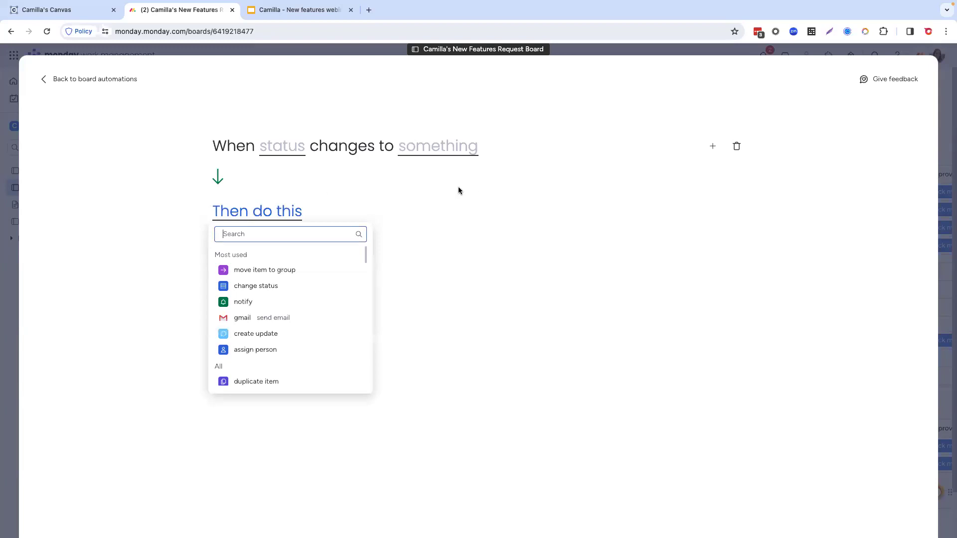
click(91, 78)
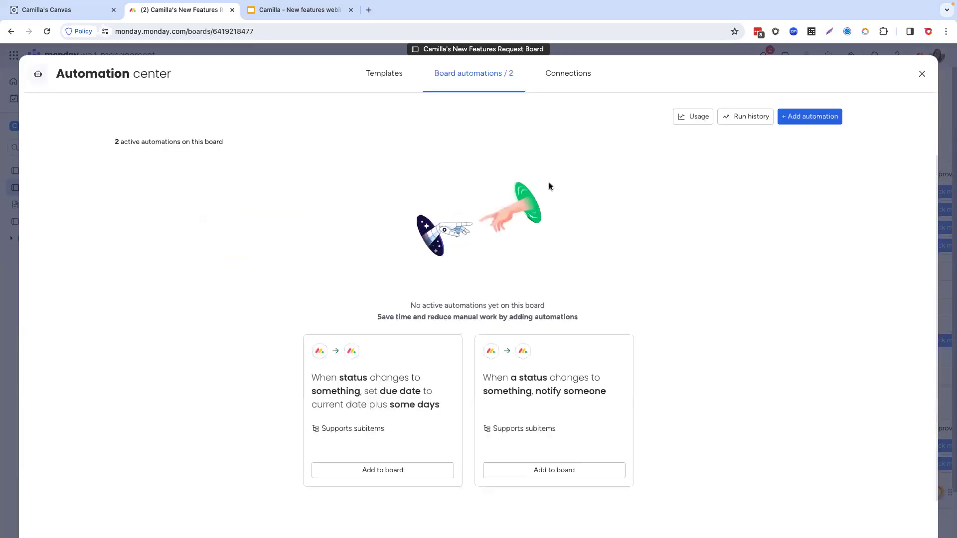
click(921, 73)
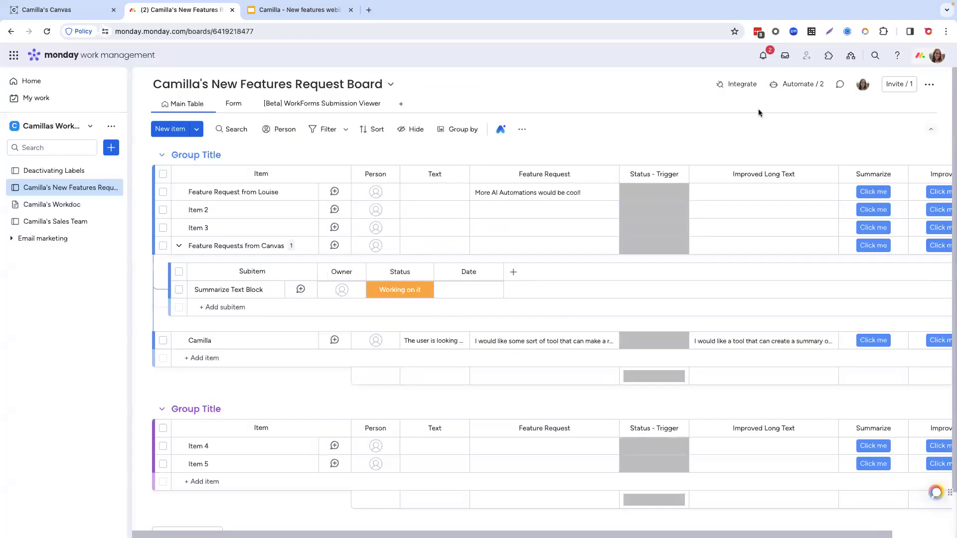
Step: Search the integration templates for "summarize", look over the Summarize text with AI recipes, and close the automation center
click(742, 85)
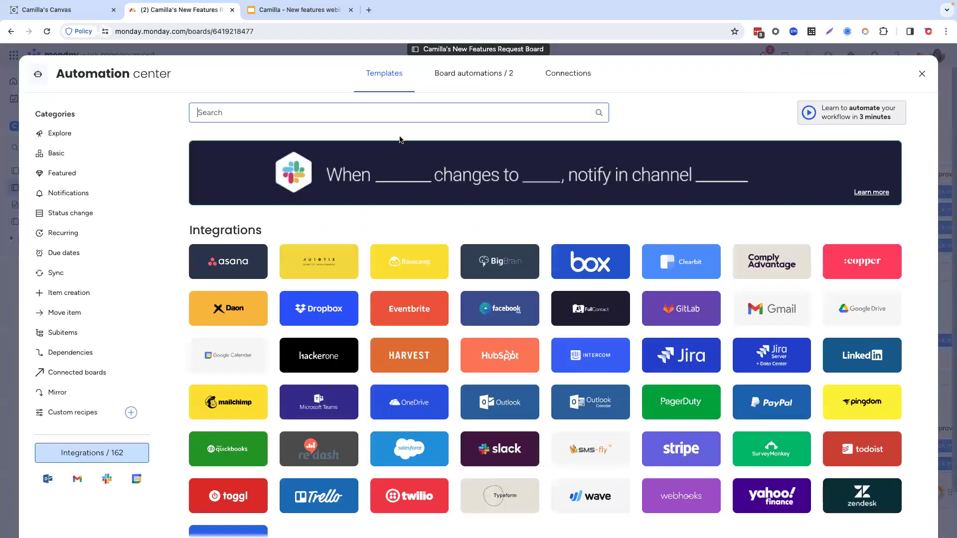
click(377, 112)
text(sum)
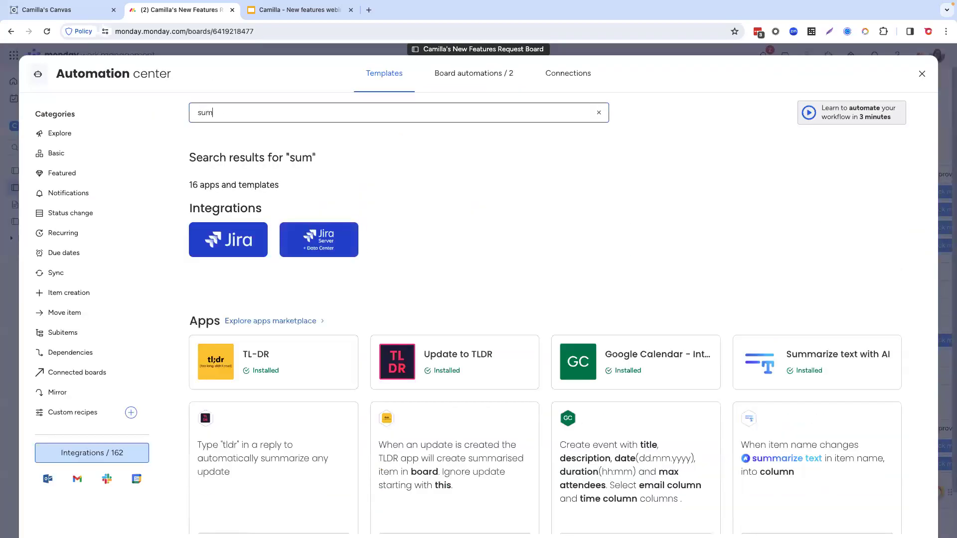
text(marize)
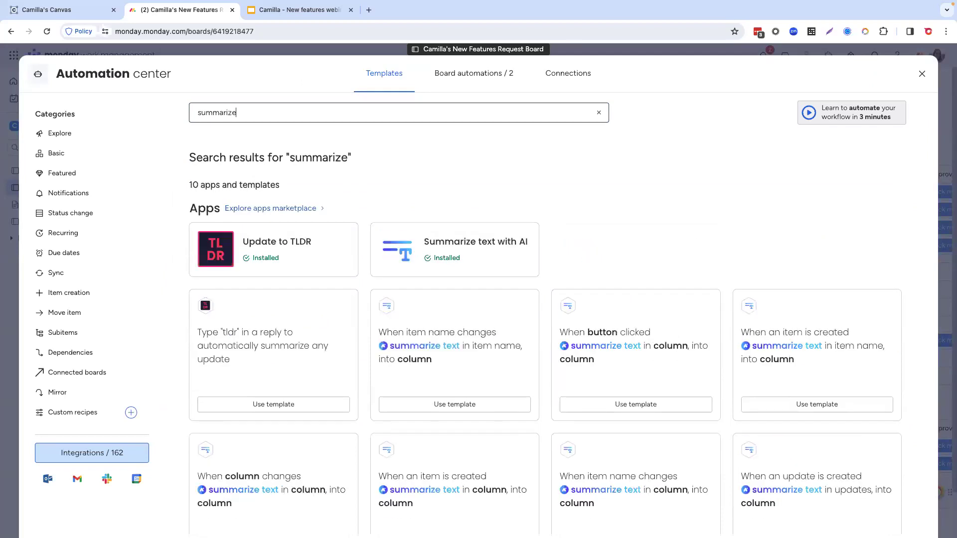
click(475, 238)
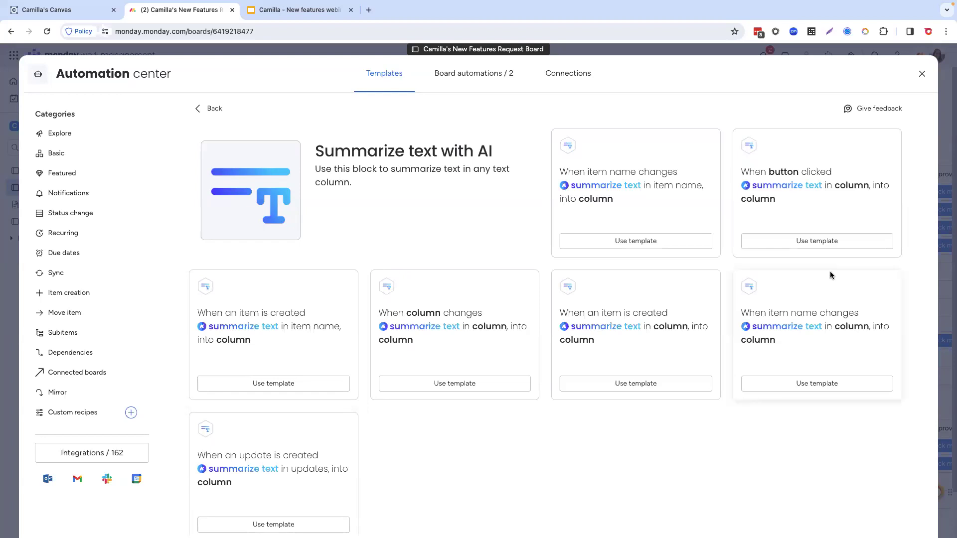
click(922, 74)
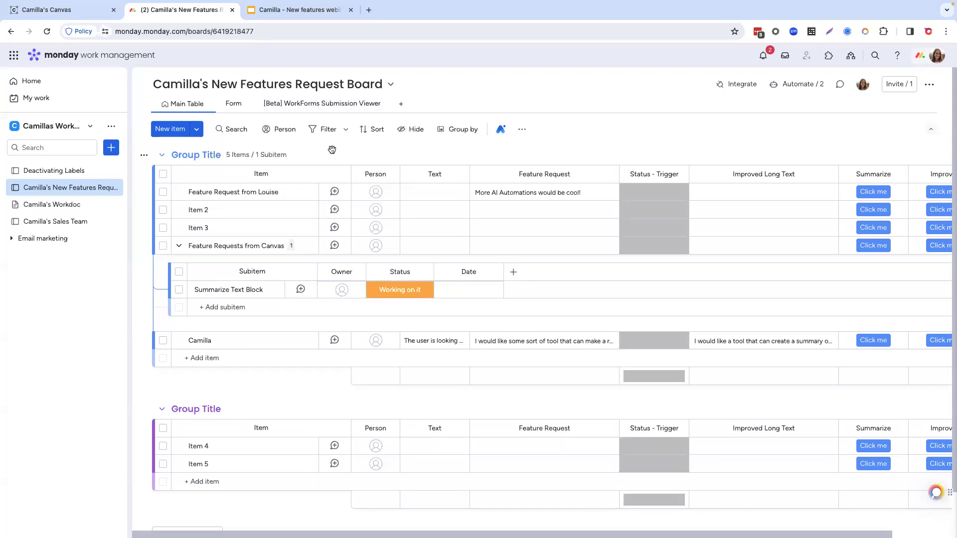
Step: View the list of installed monday.com products and close it
click(13, 57)
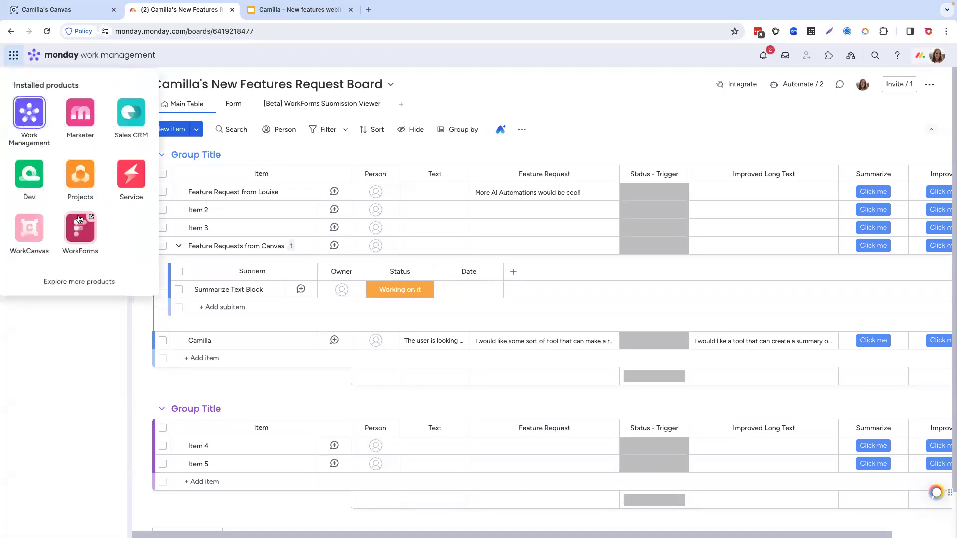
click(73, 352)
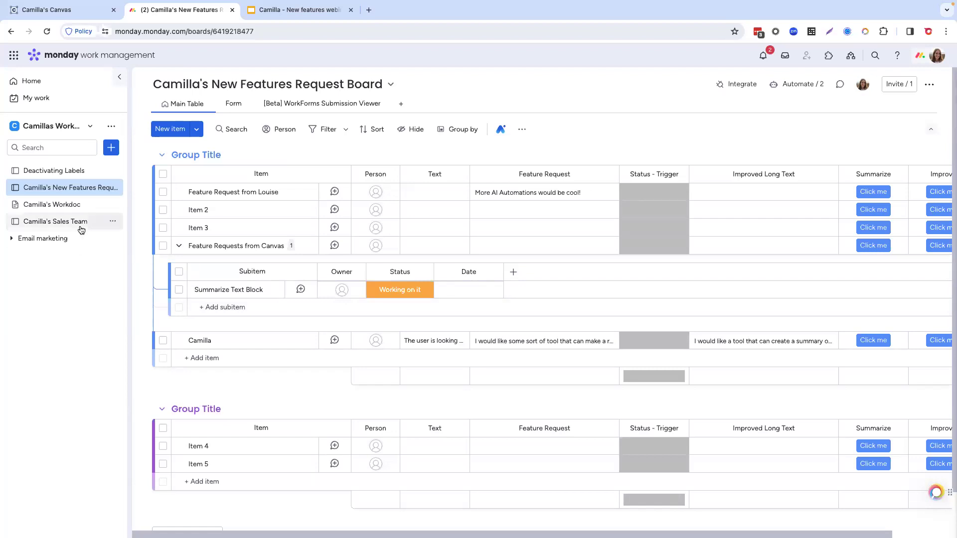
Step: Save the Sales Team board as a standard template
click(112, 223)
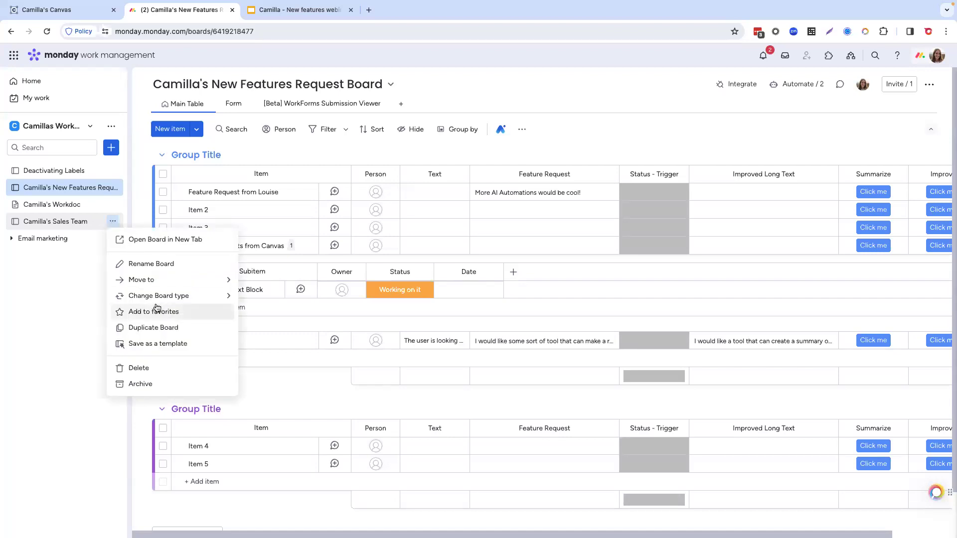
click(181, 344)
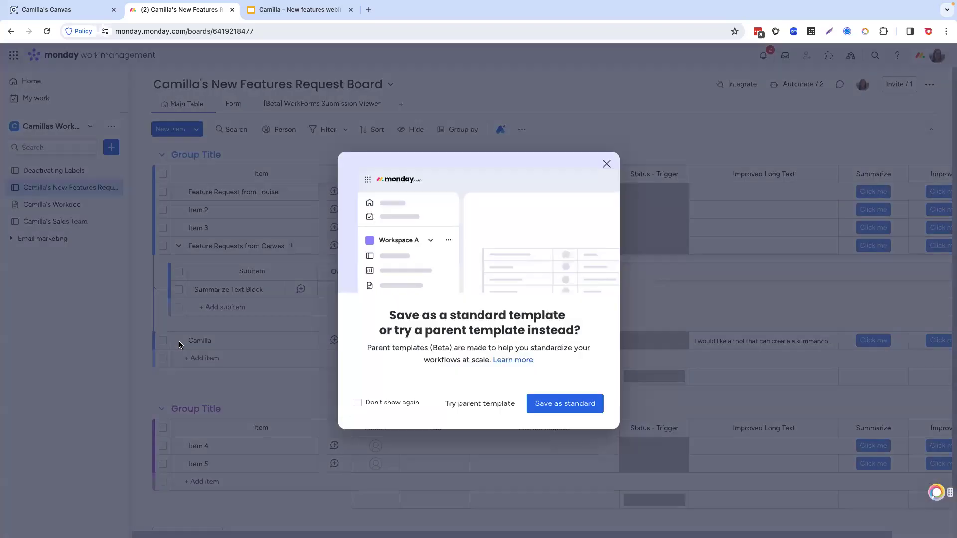
click(542, 401)
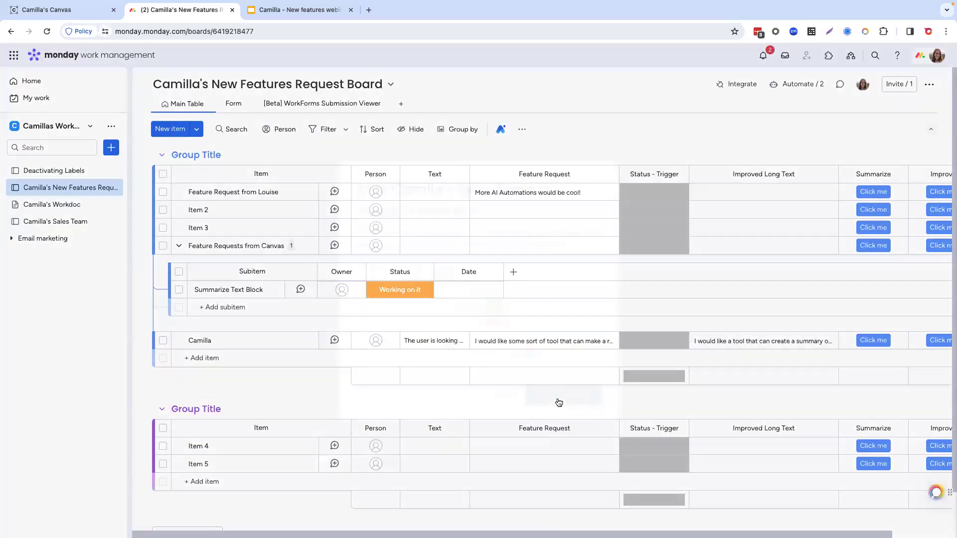
click(559, 402)
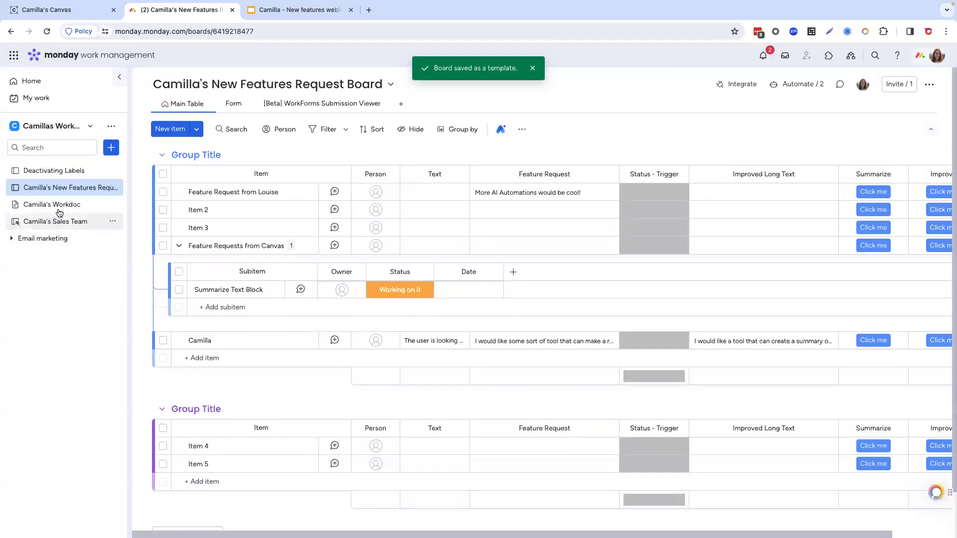
Step: Find the saved Sales Team template in the template center by its creator's first name, and view its details and extra options
click(111, 148)
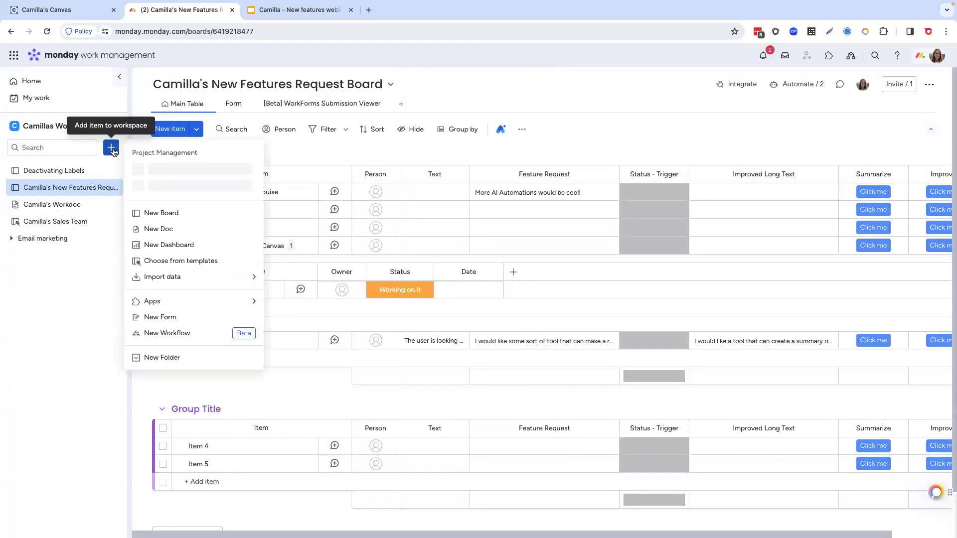
click(188, 258)
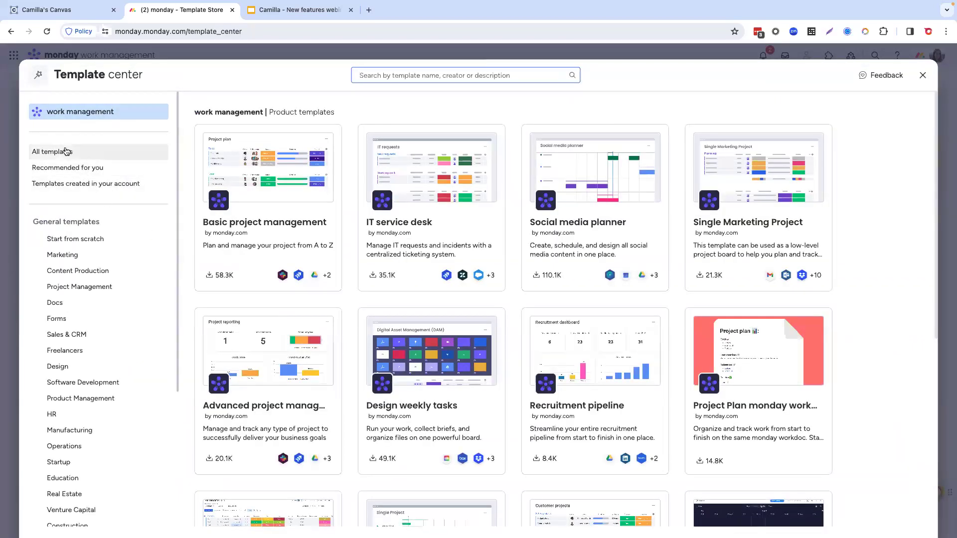
click(72, 183)
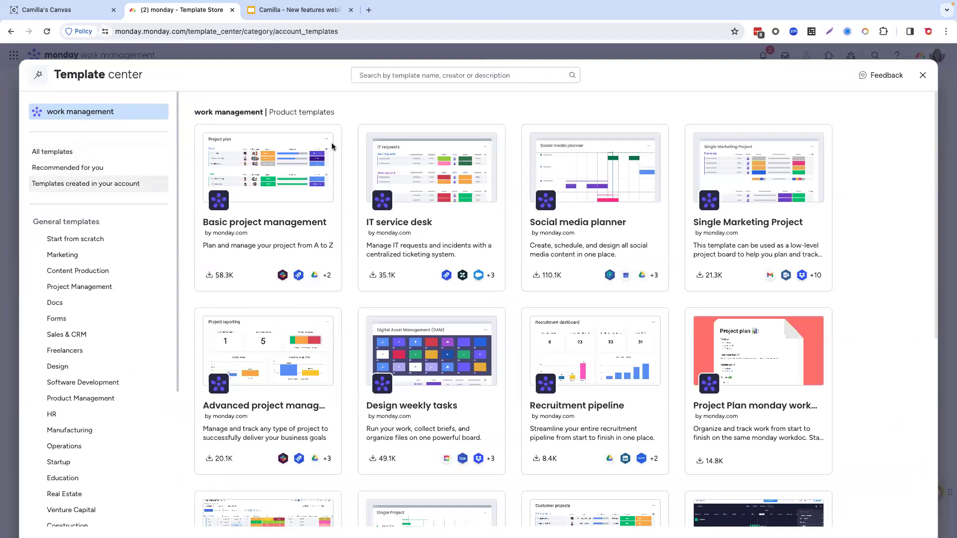
click(369, 77)
text(camilla)
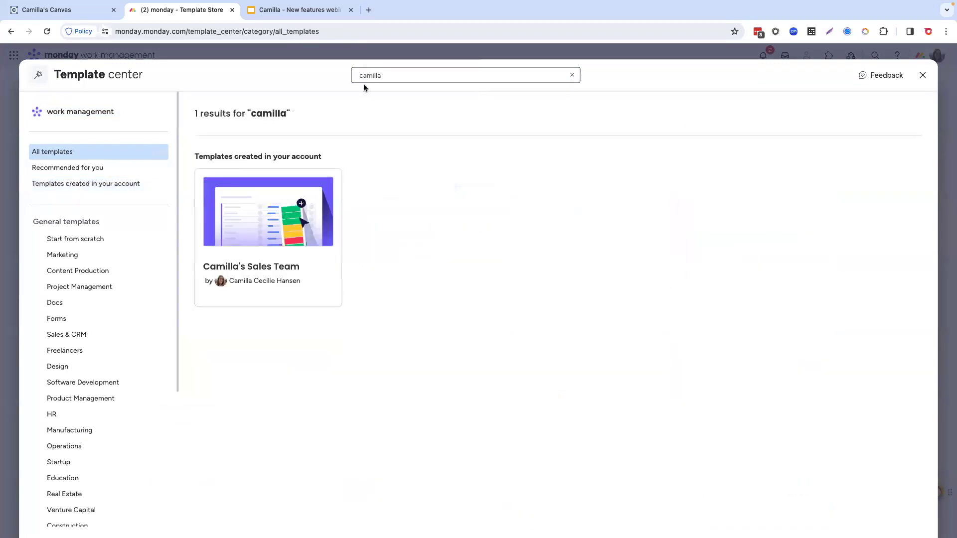
click(301, 241)
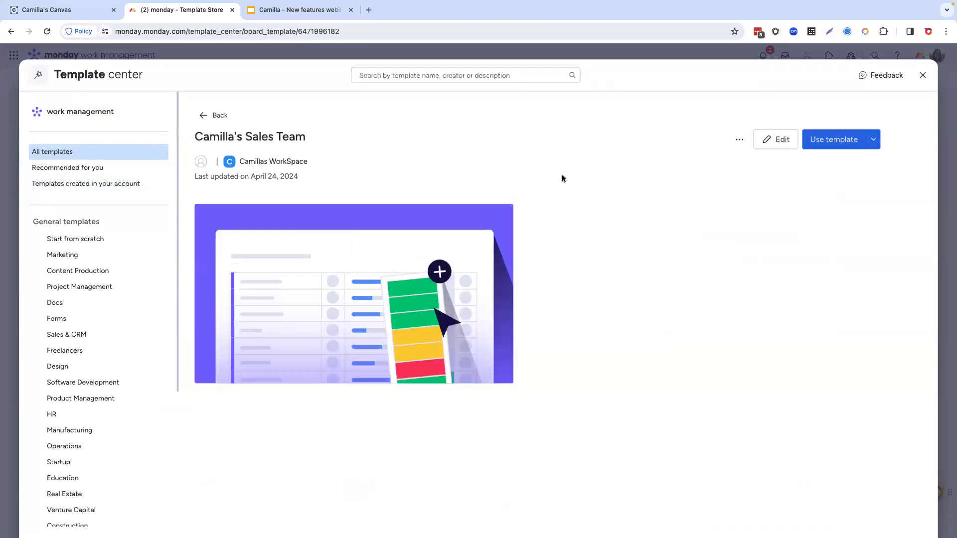
click(739, 144)
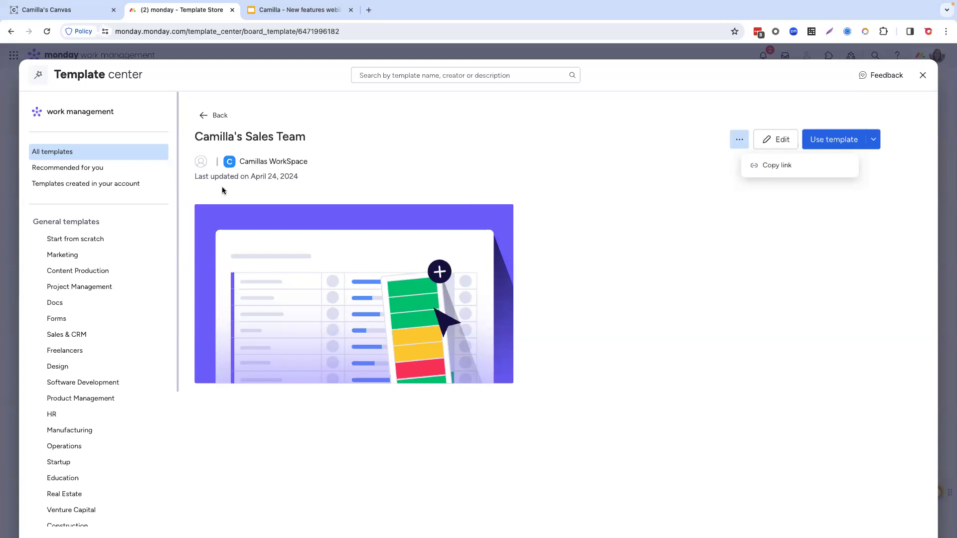
click(215, 116)
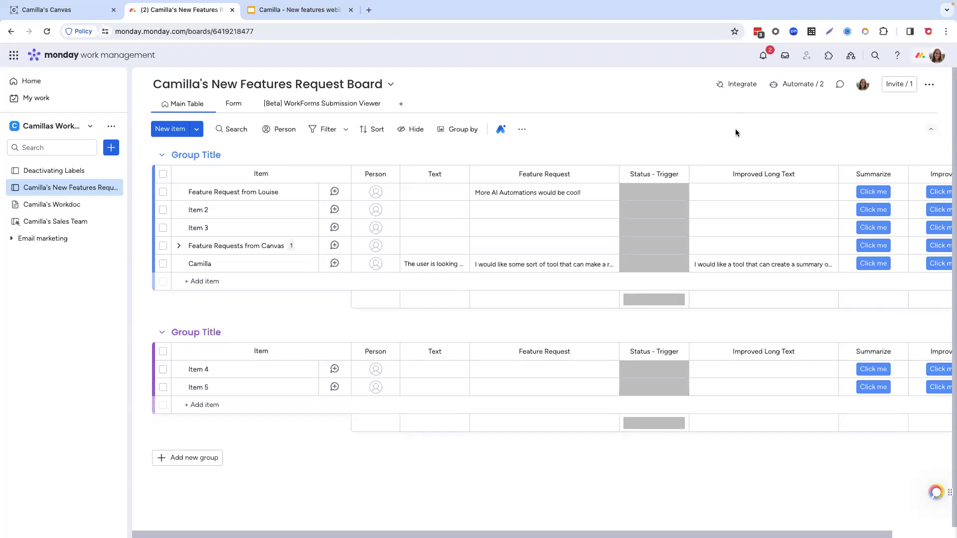
Step: Preview the board permission "Only edit items or subitems that users are assigned to" and close the permissions without saving
click(930, 89)
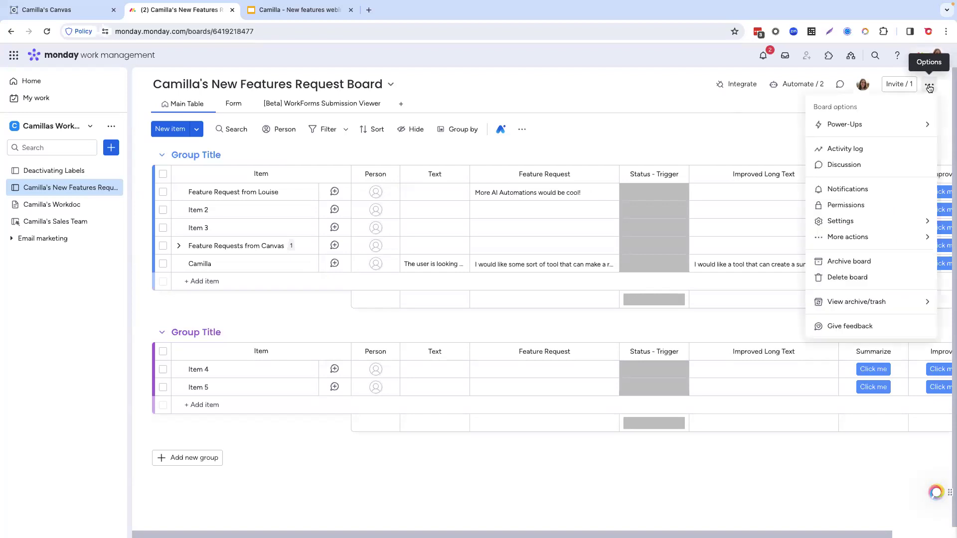
click(876, 207)
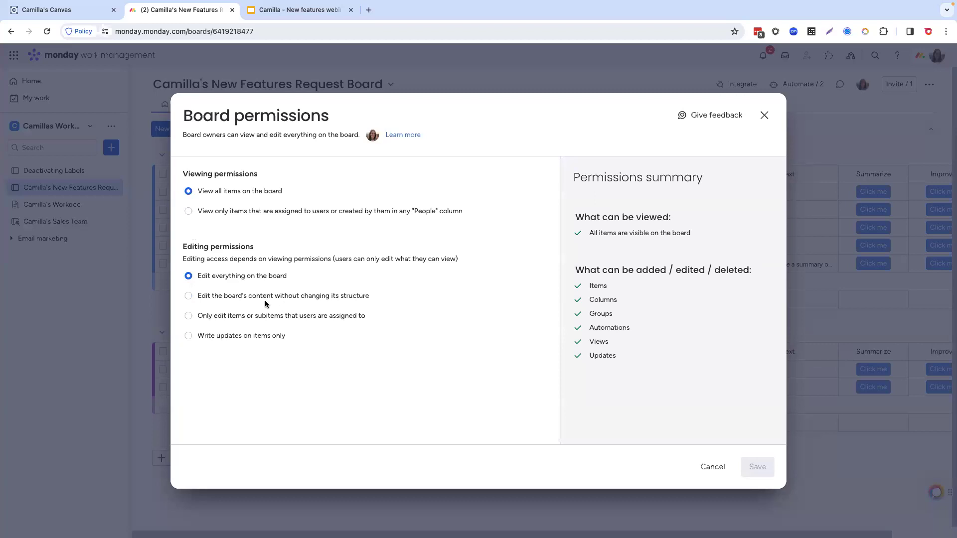
click(188, 317)
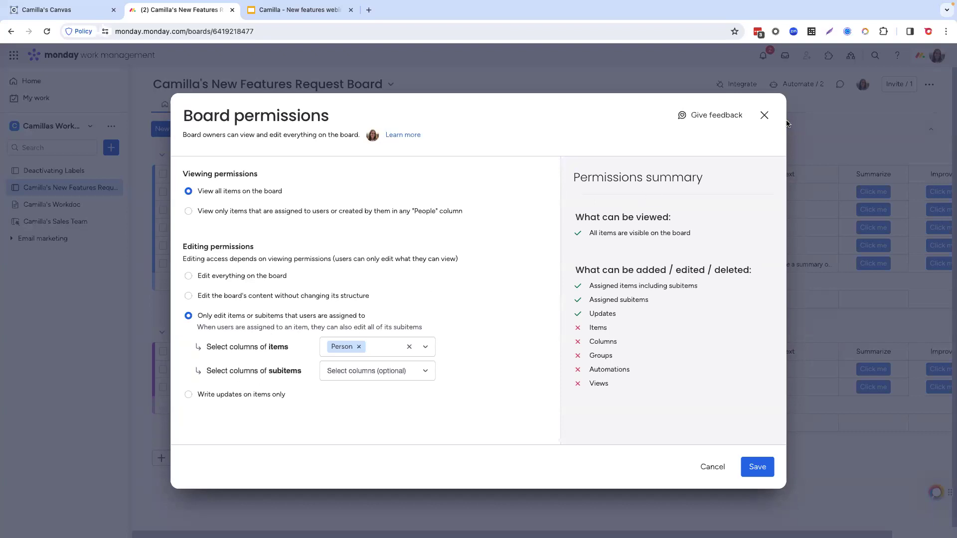
click(764, 115)
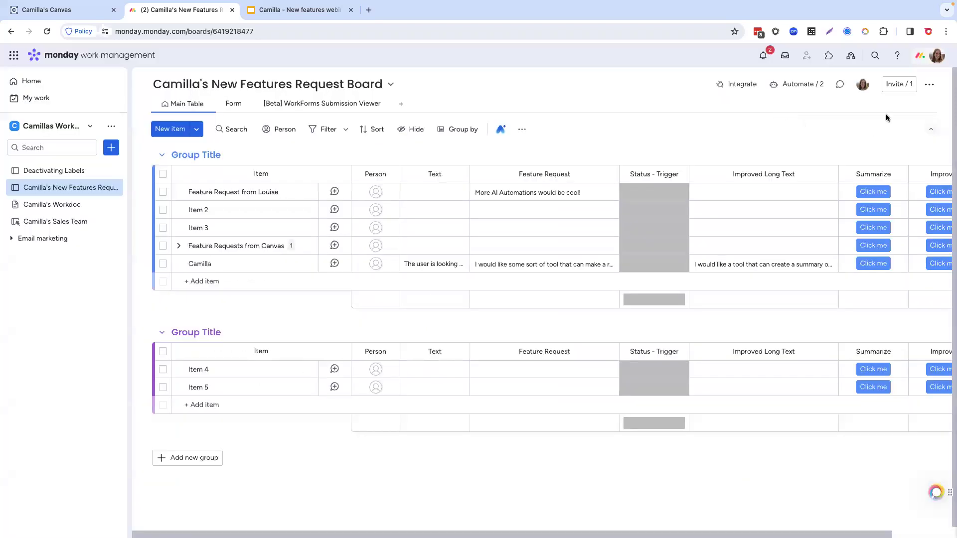
Step: Check the owner setting in the board's member invitations and close the dialog
click(895, 84)
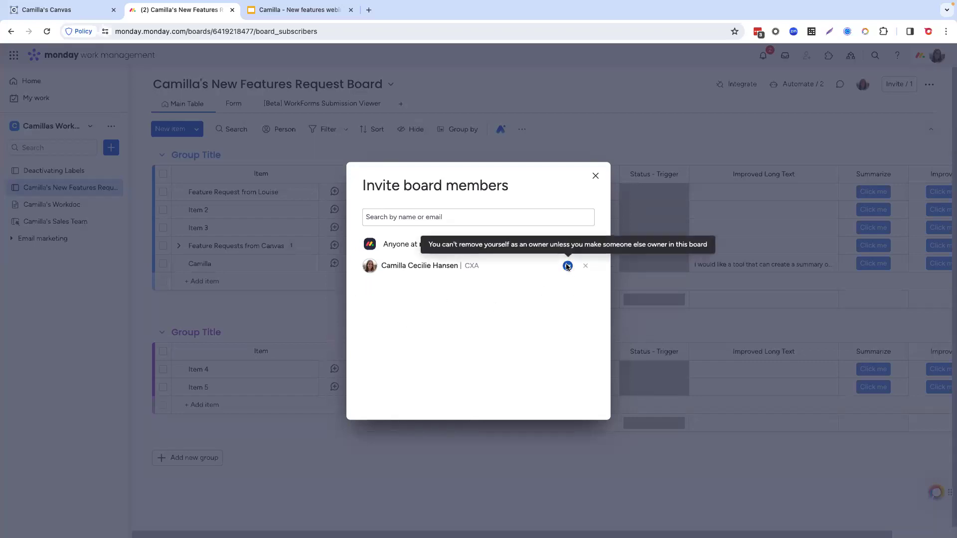
click(596, 177)
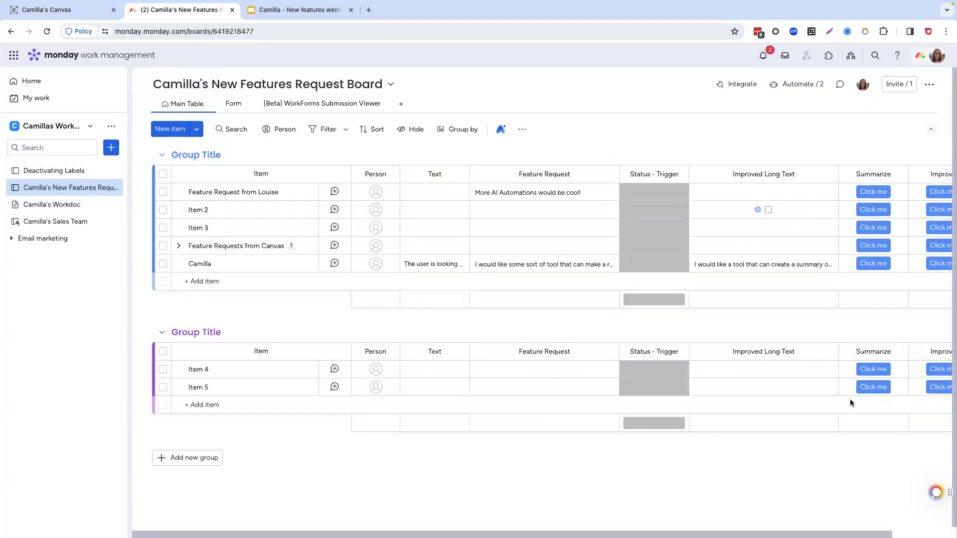
mouse_move(859, 537)
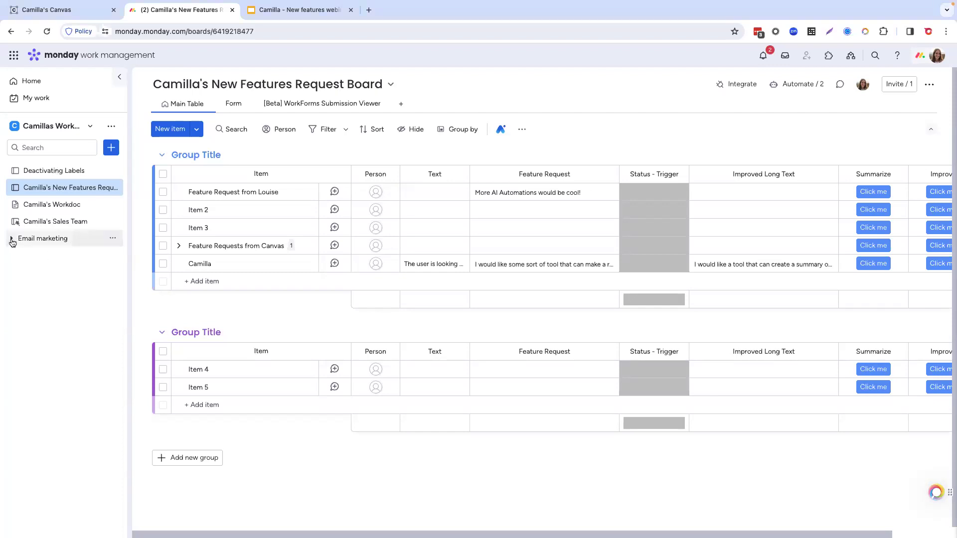
Step: Expand the Email marketing folder and browse the Marketing category in the template center
click(12, 239)
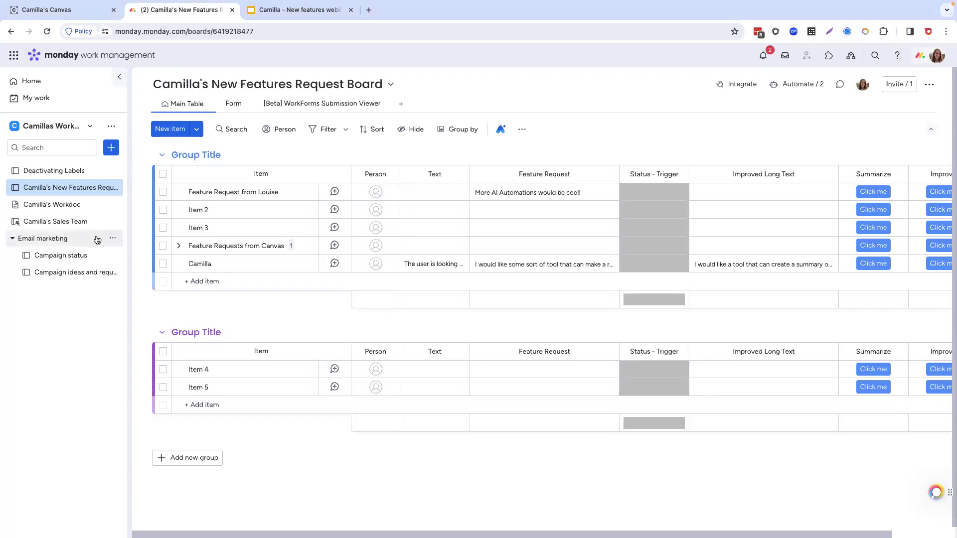
click(111, 149)
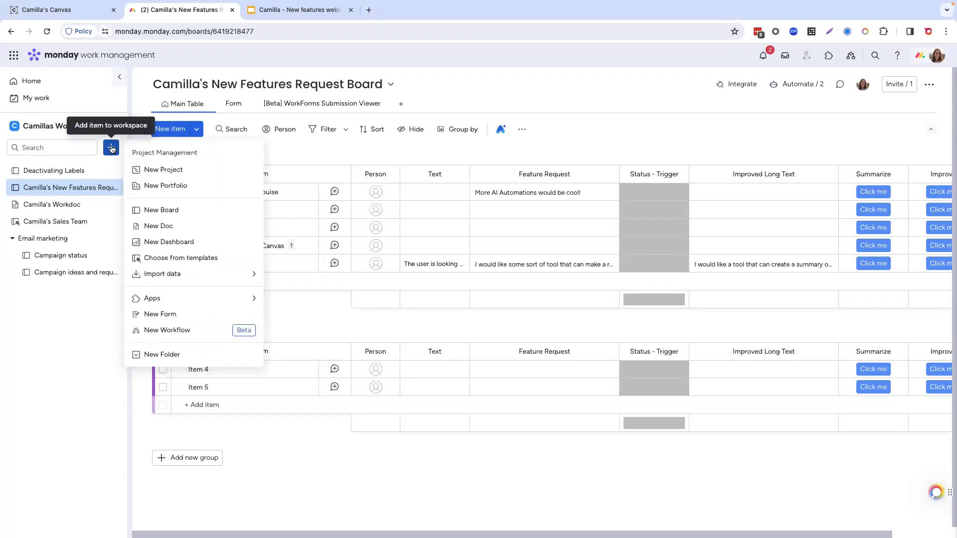
click(188, 260)
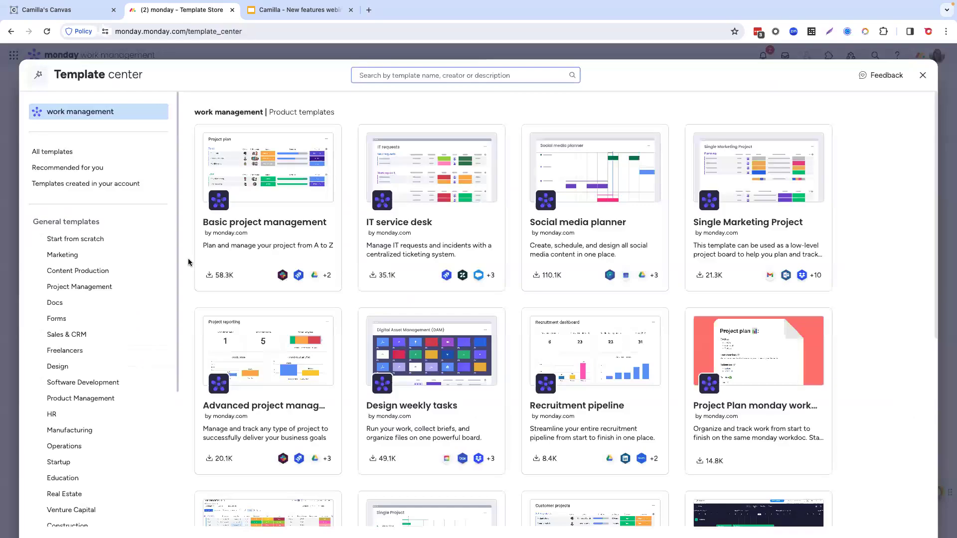
click(101, 257)
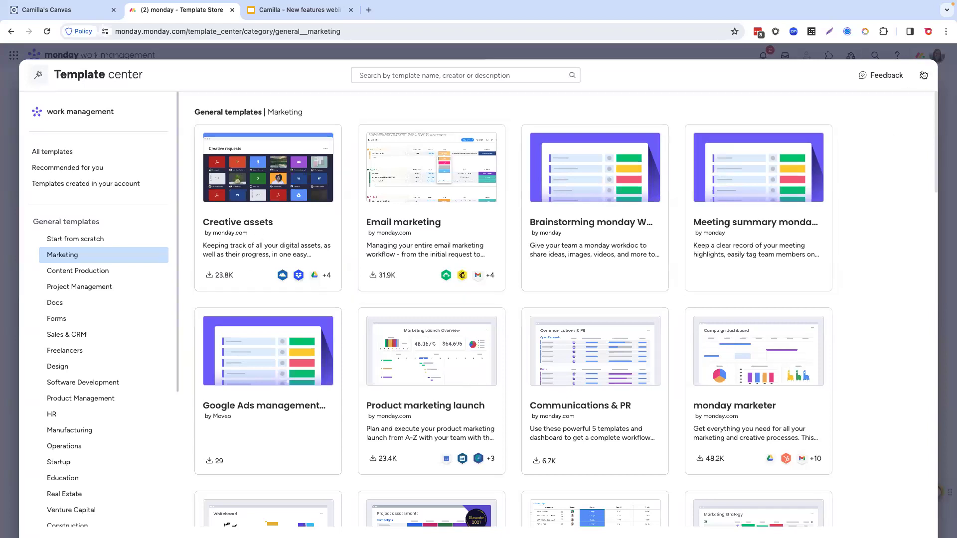
Step: Add the Client campaigns for agencies template from the Design category to the workspace
scroll(576, 439, down, 1)
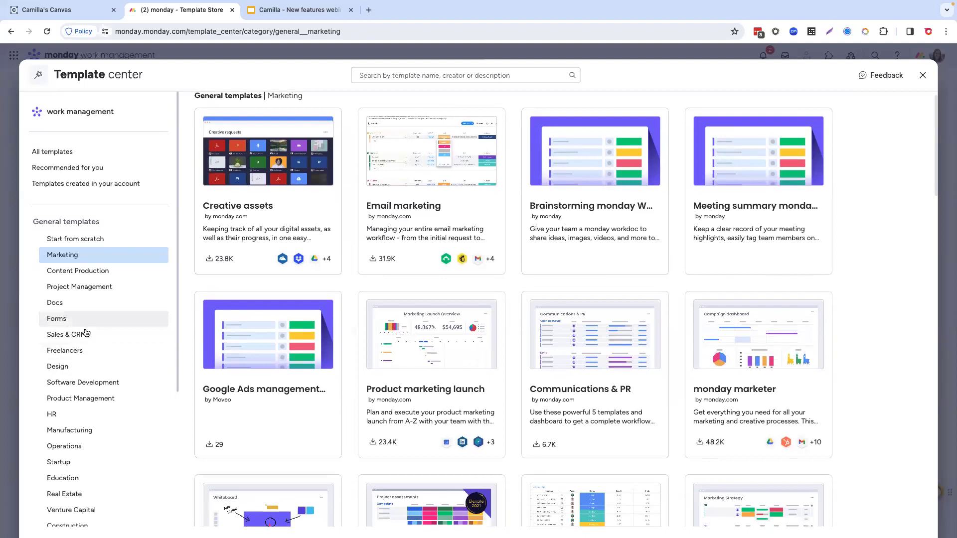
click(85, 368)
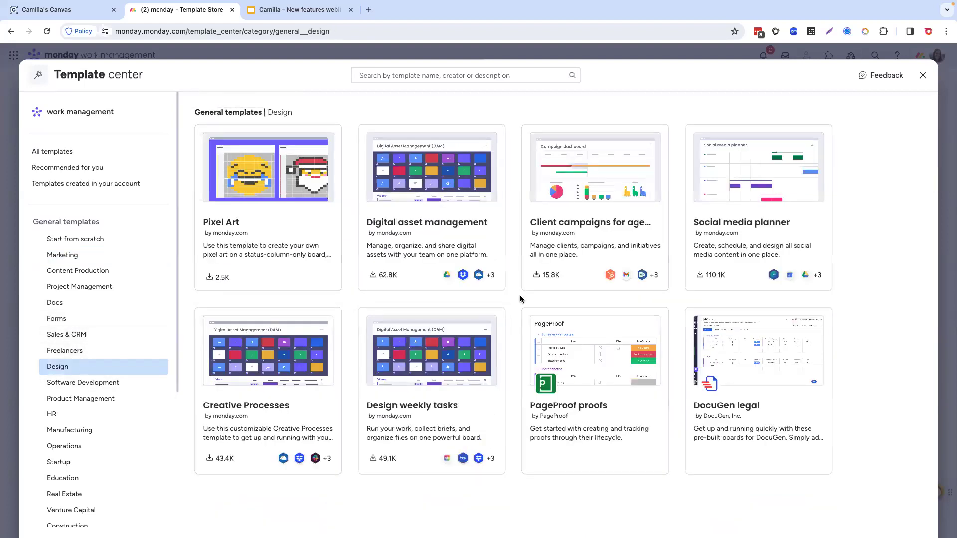
click(602, 224)
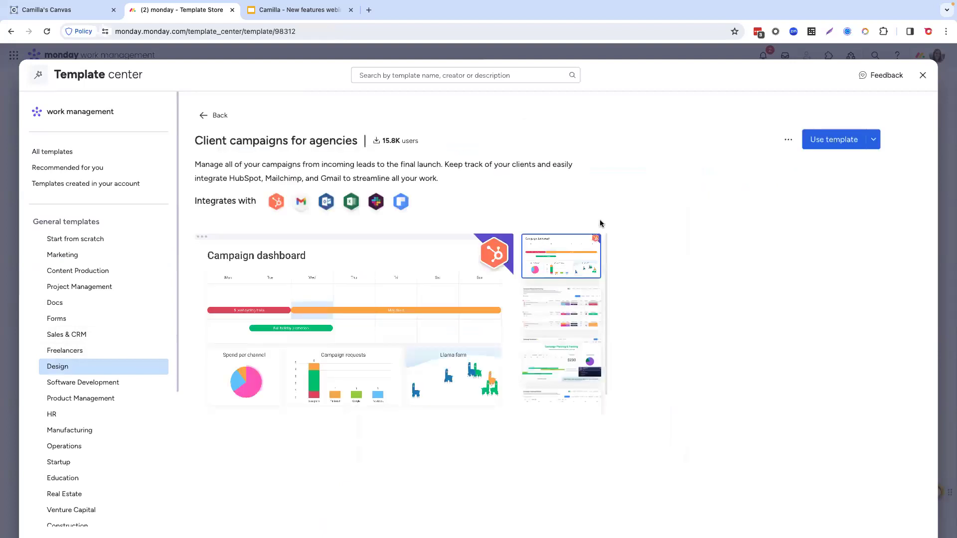
click(825, 144)
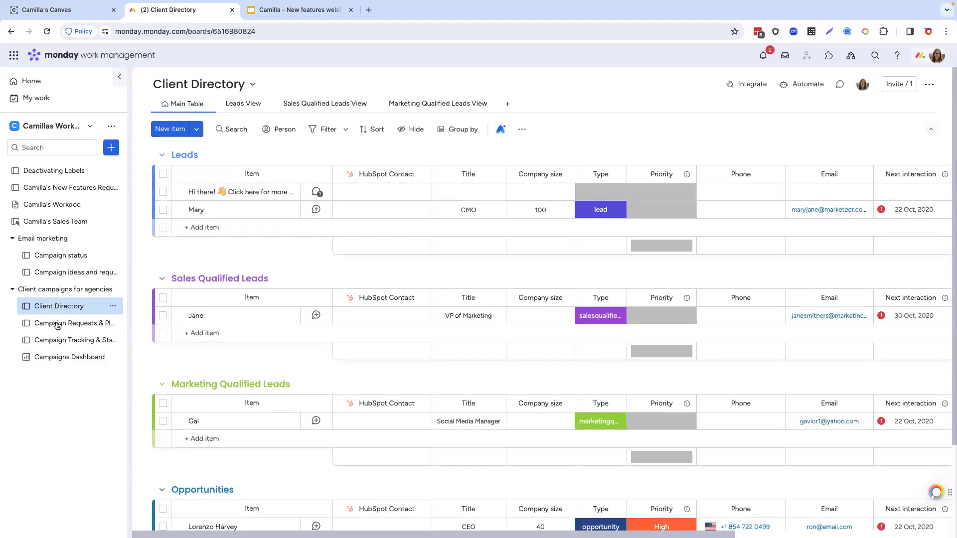
Step: View the Campaigns Dashboard in the Client campaigns for agencies folder, and return to the Client Directory board
click(51, 356)
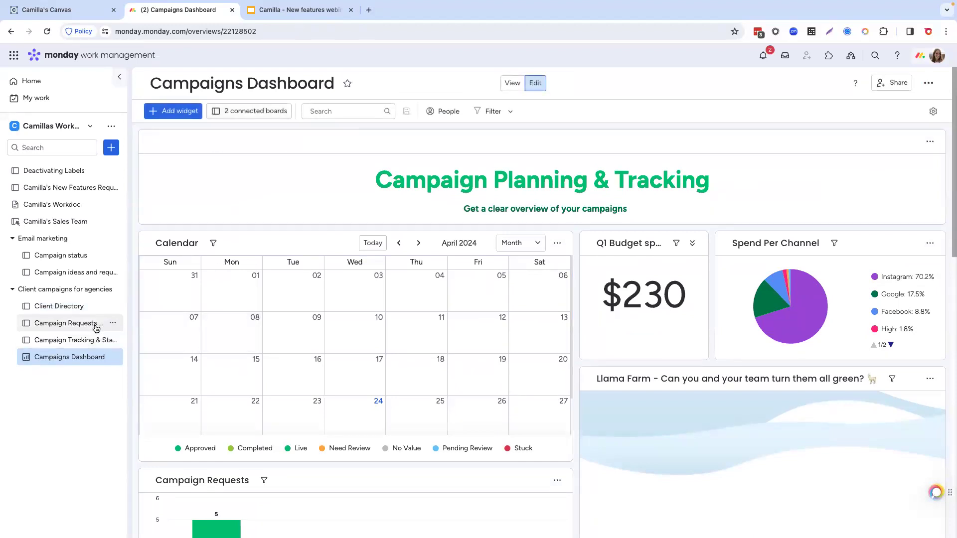
click(12, 292)
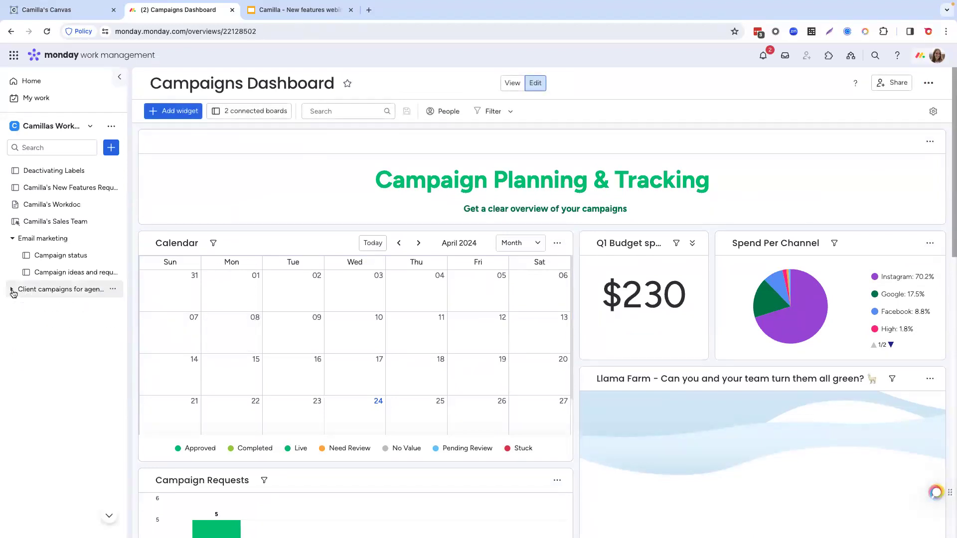
click(13, 291)
click(70, 307)
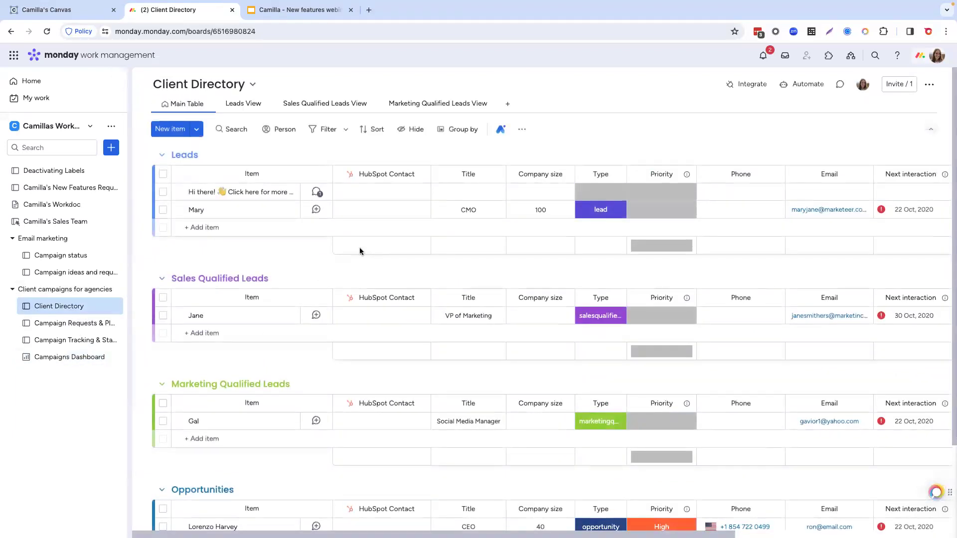
Step: Preview the column types that can be added to Client Directory, and move the Notes column after New Requests
scroll(641, 247, right, 6)
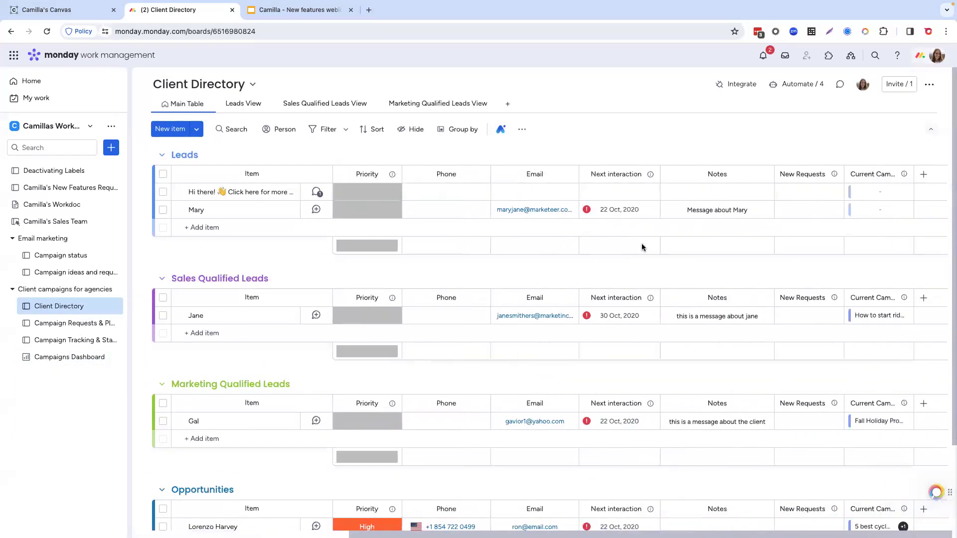
click(923, 174)
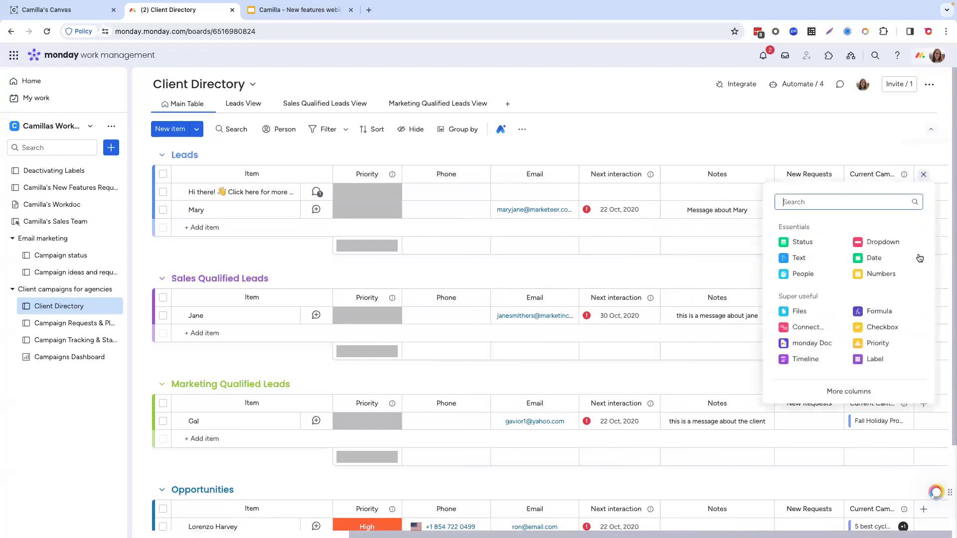
click(797, 131)
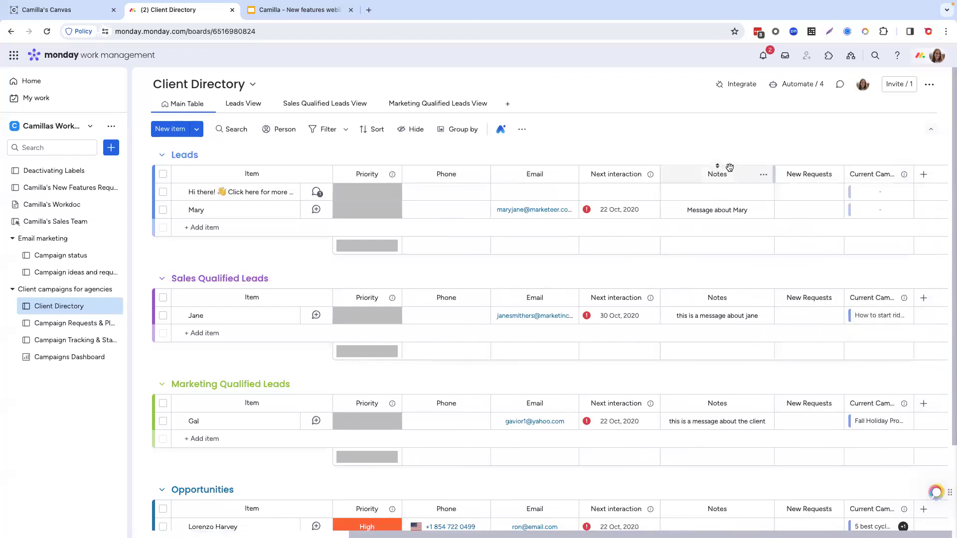
drag(764, 166, 797, 163)
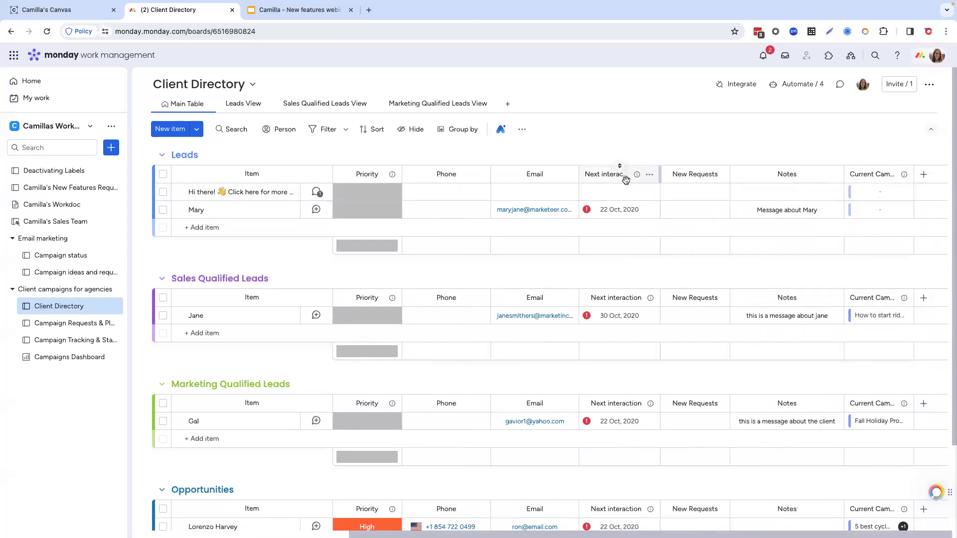
Step: View the editable Priority labels for the CMO lead in the Leads group and close them without changes
scroll(499, 209, left, 6)
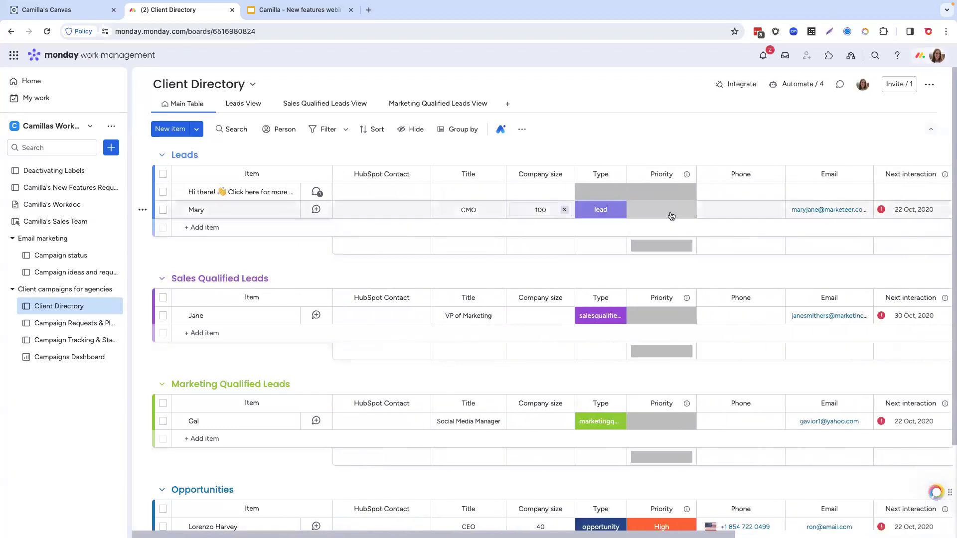
click(666, 213)
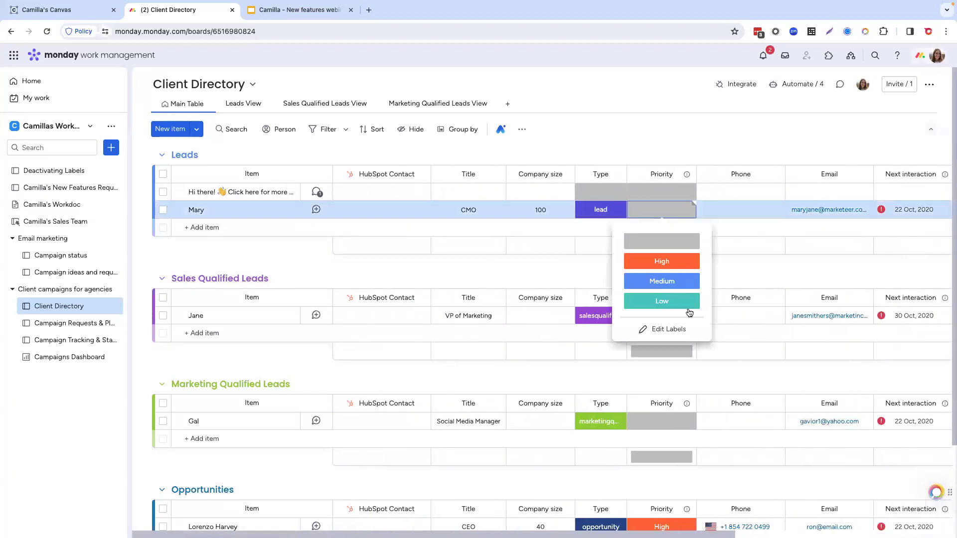
click(668, 329)
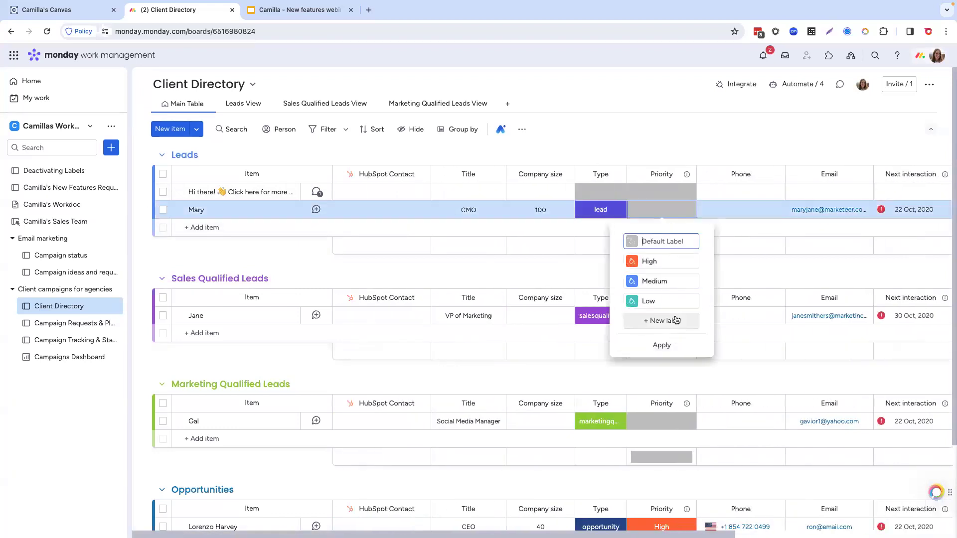
click(546, 284)
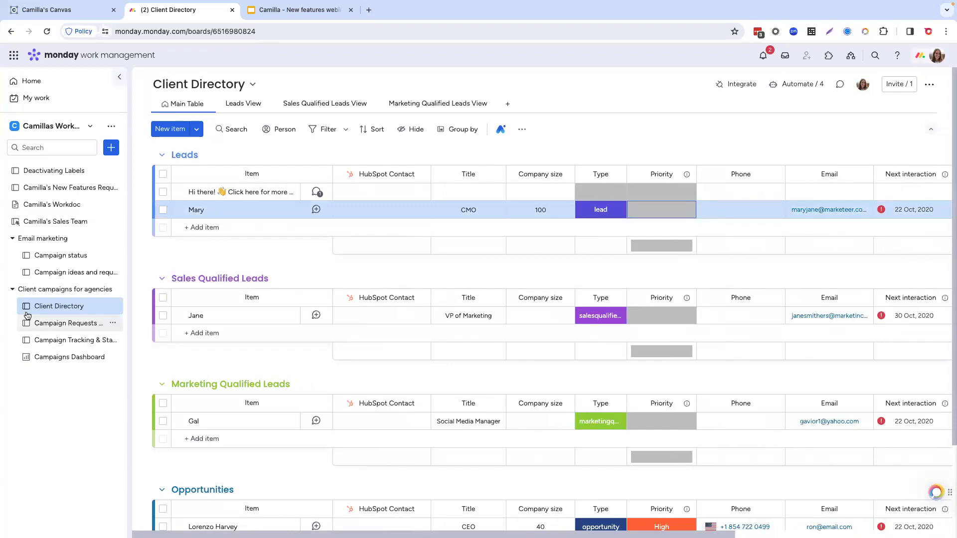
Step: Collapse the Client campaigns for agencies and Email marketing folders
click(11, 290)
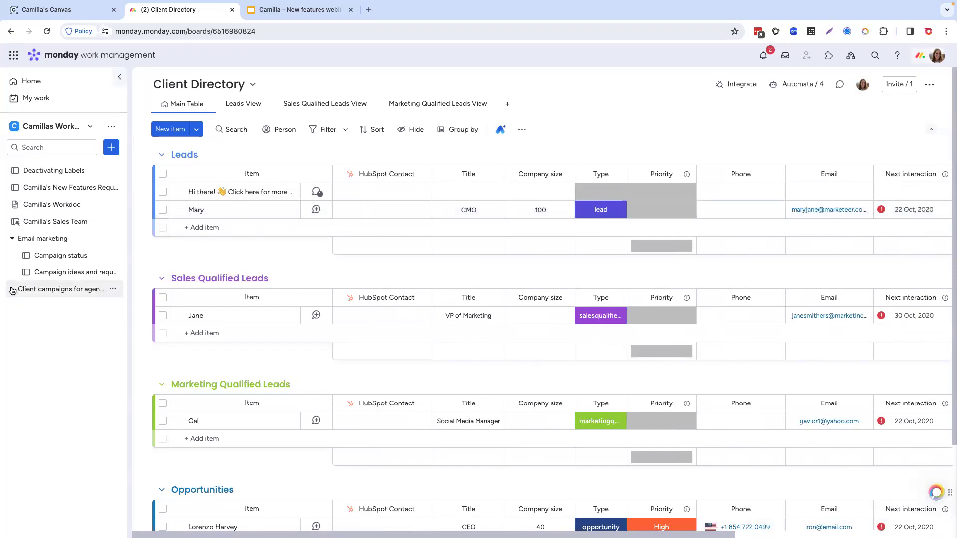
click(14, 239)
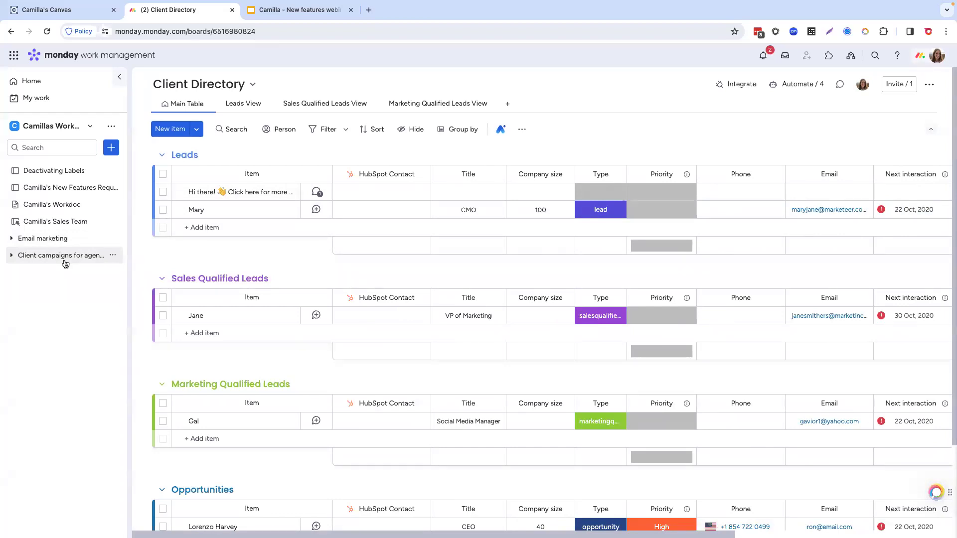
Step: View the list of installed monday.com products and close it
mouse_move(720, 534)
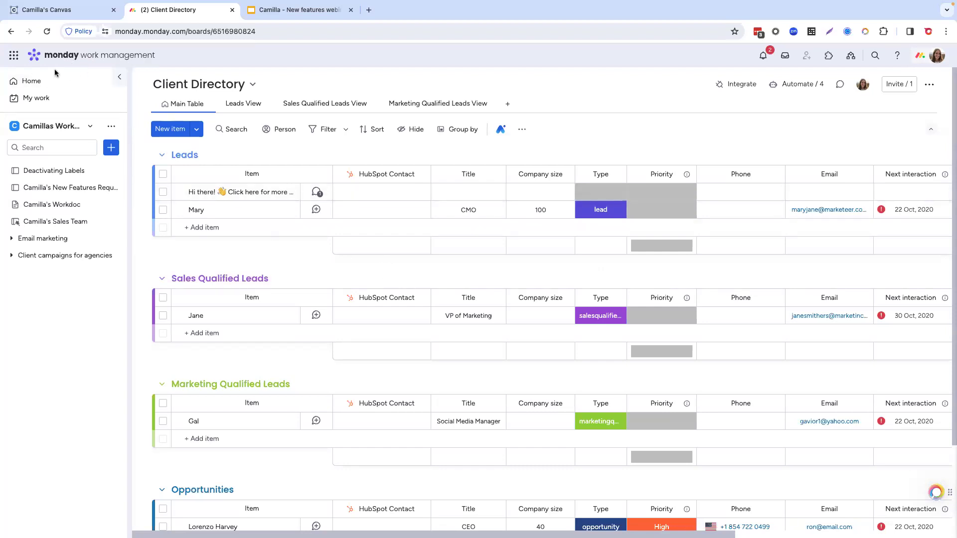
click(15, 56)
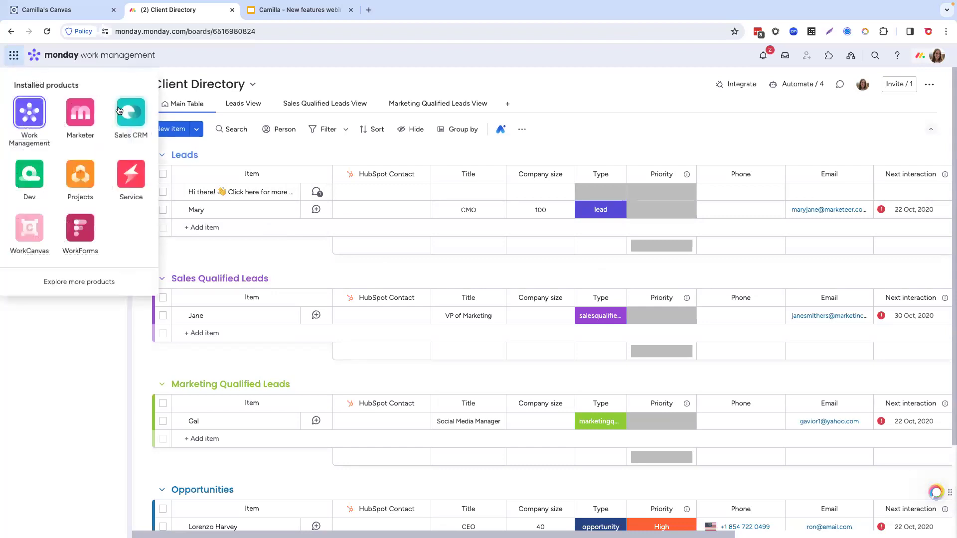
click(99, 340)
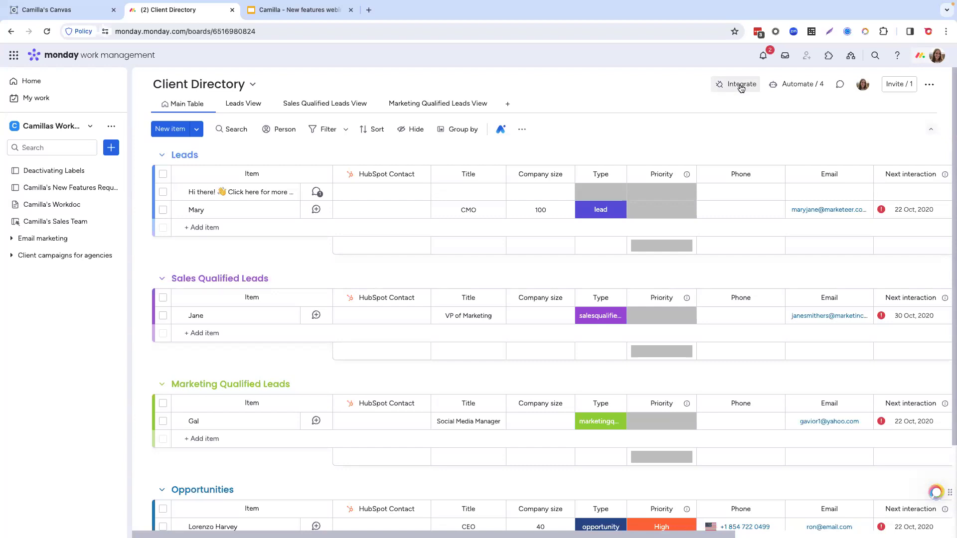
Step: Open the Sales Team board, search its integration templates for "categorize", and close the Automation center
click(54, 177)
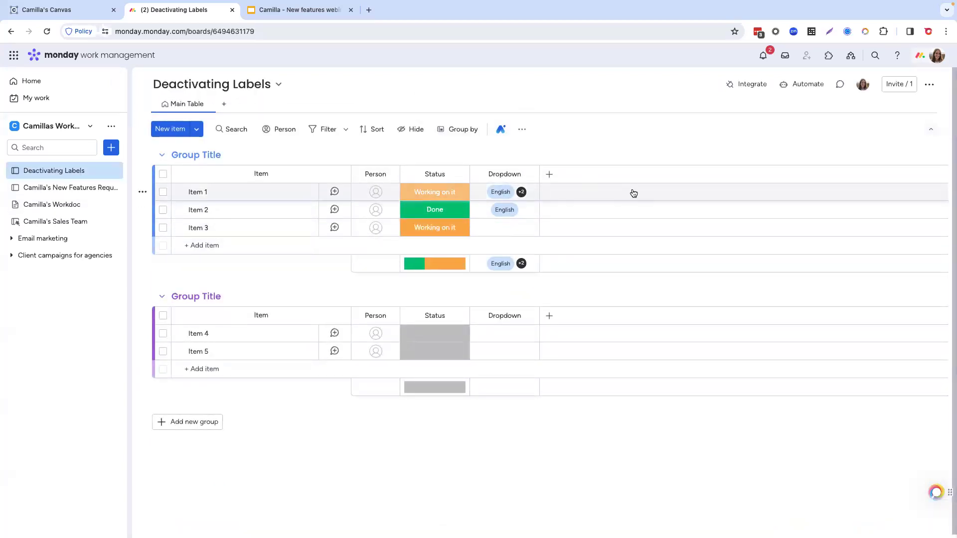
click(55, 224)
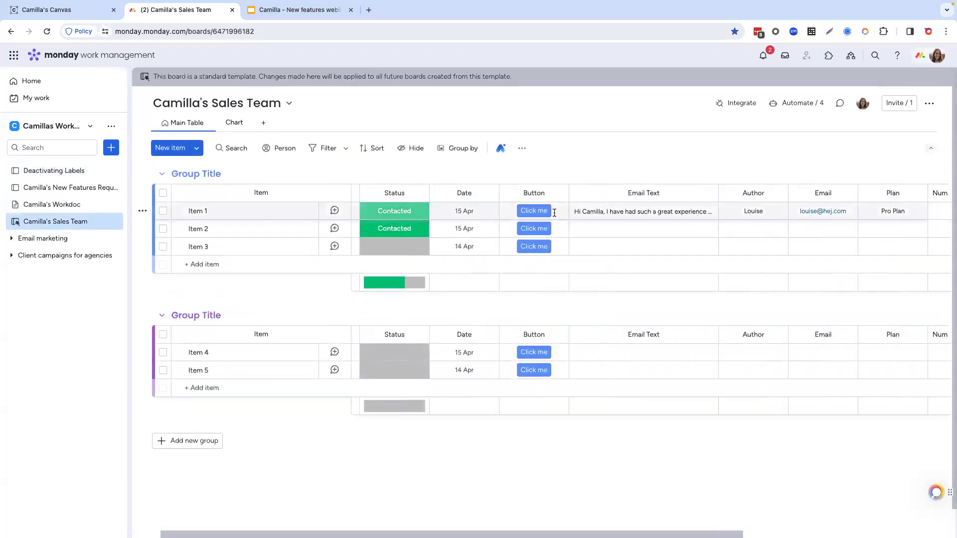
click(741, 111)
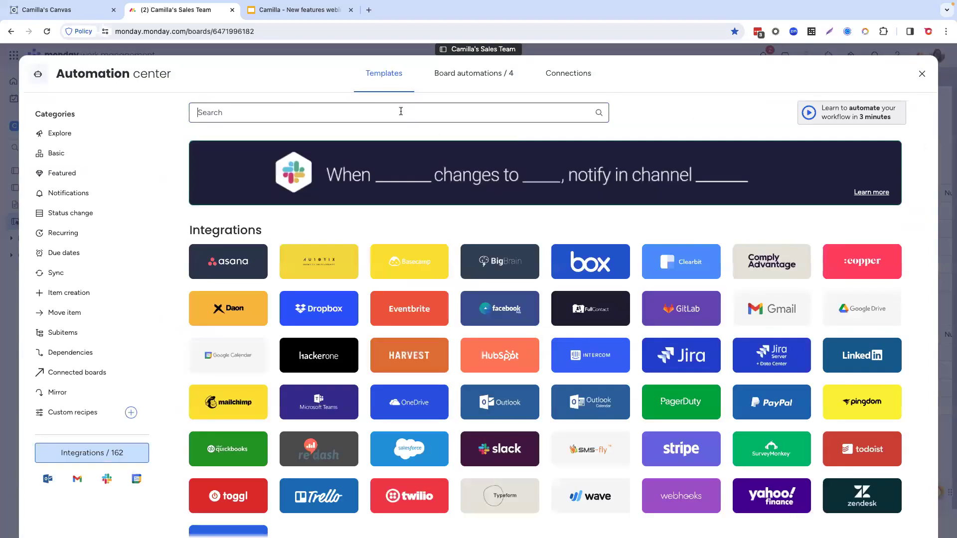
text(cate)
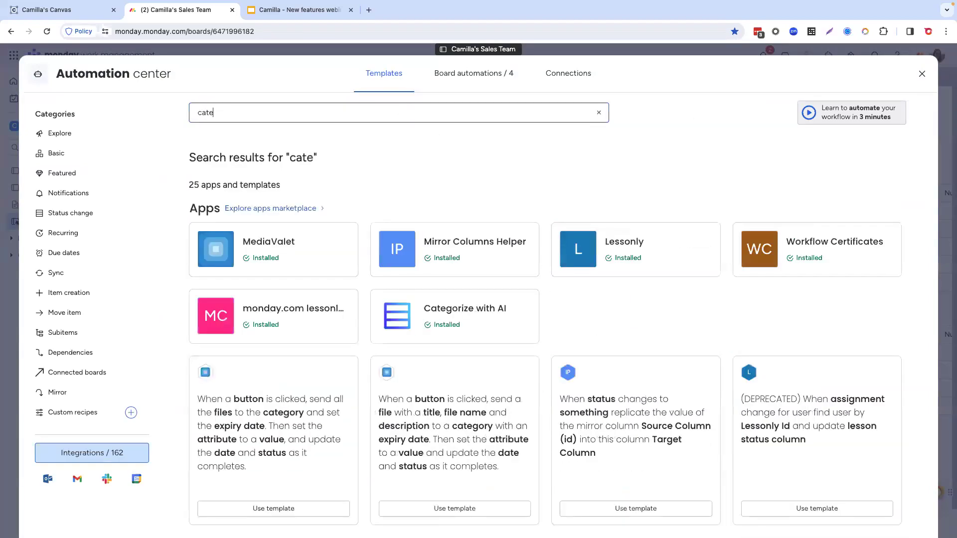
text(gorize)
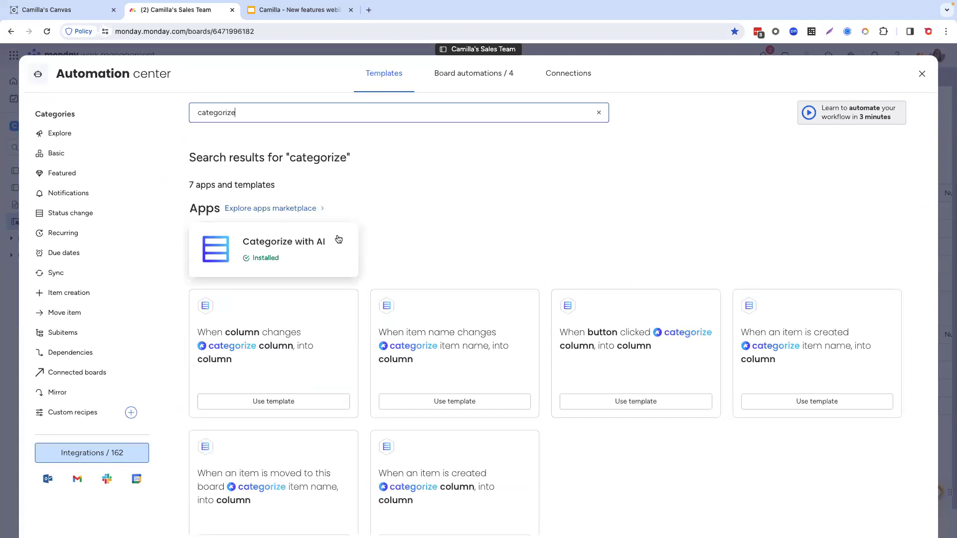
click(923, 74)
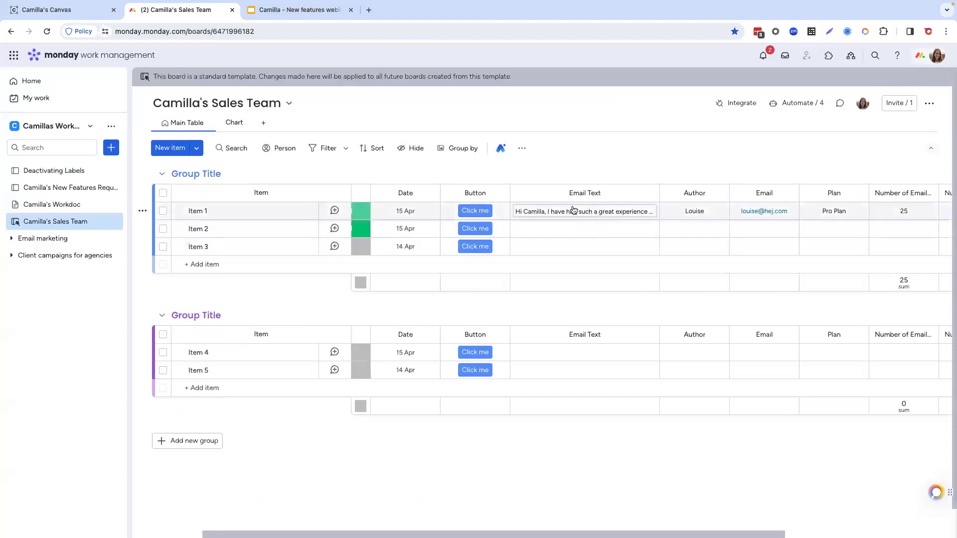
Step: Add a Status column at the end of the Sales Team board and name it Mood
scroll(598, 245, right, 5)
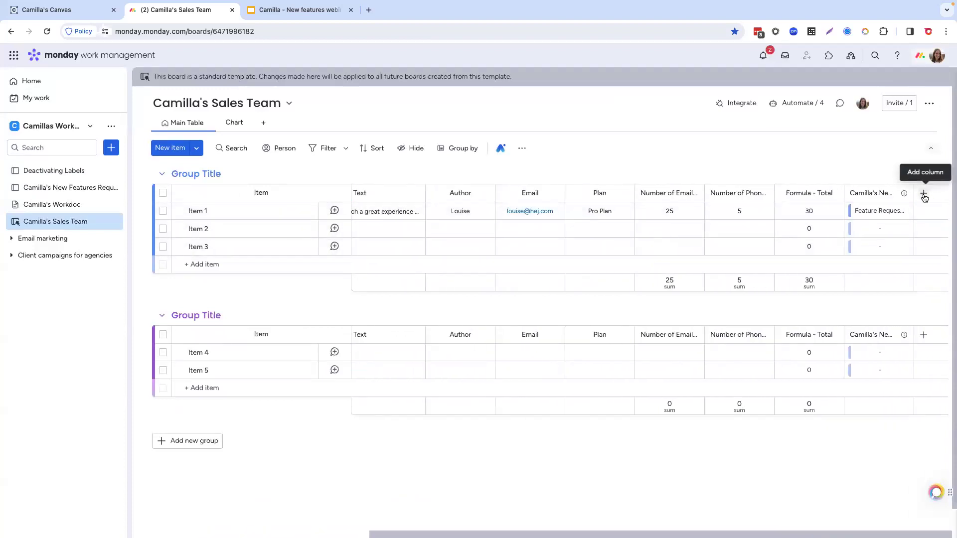
click(924, 193)
text(stat)
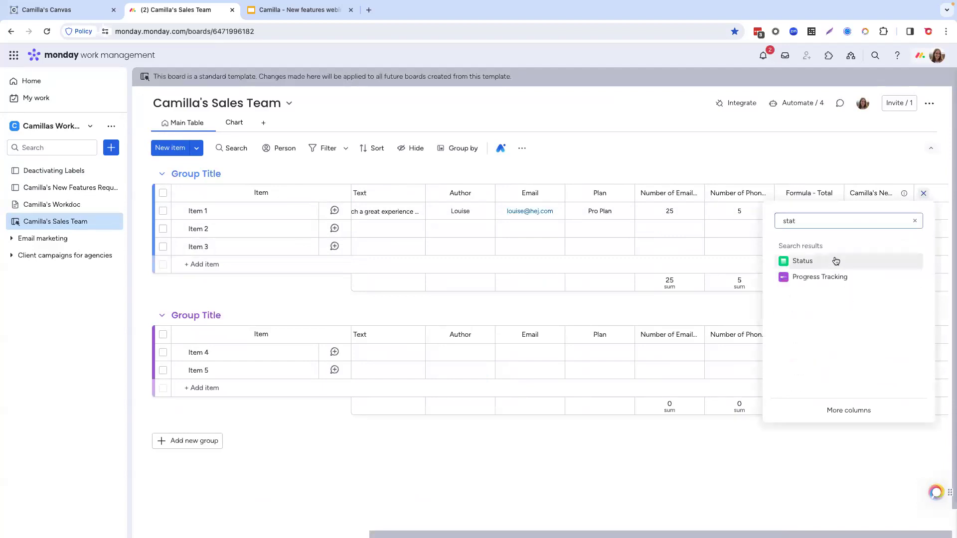
click(802, 261)
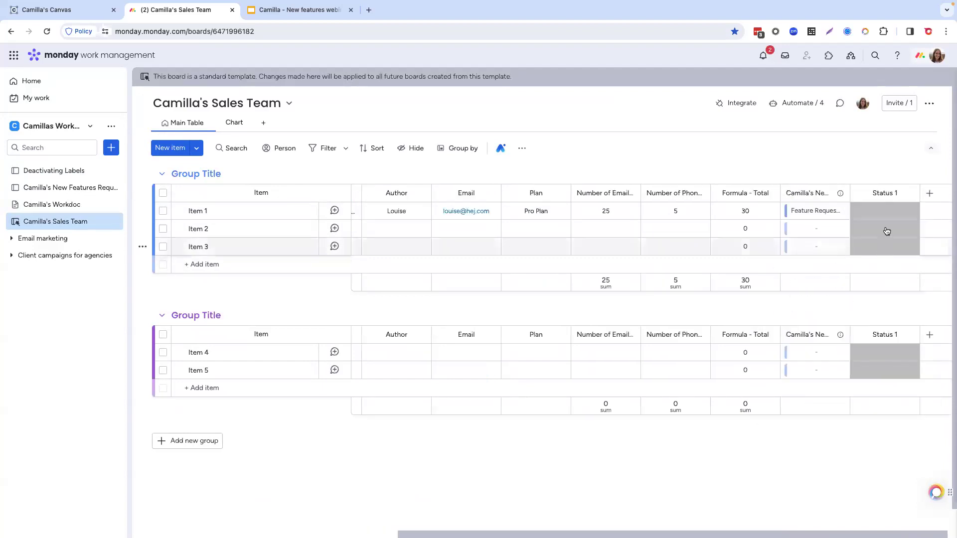
click(880, 193)
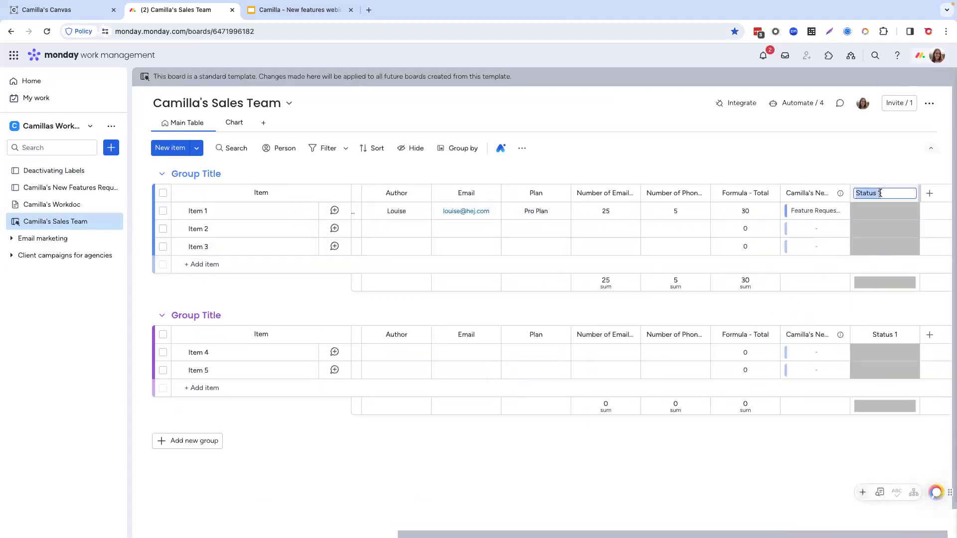
key(BackSpace)
text(Mood)
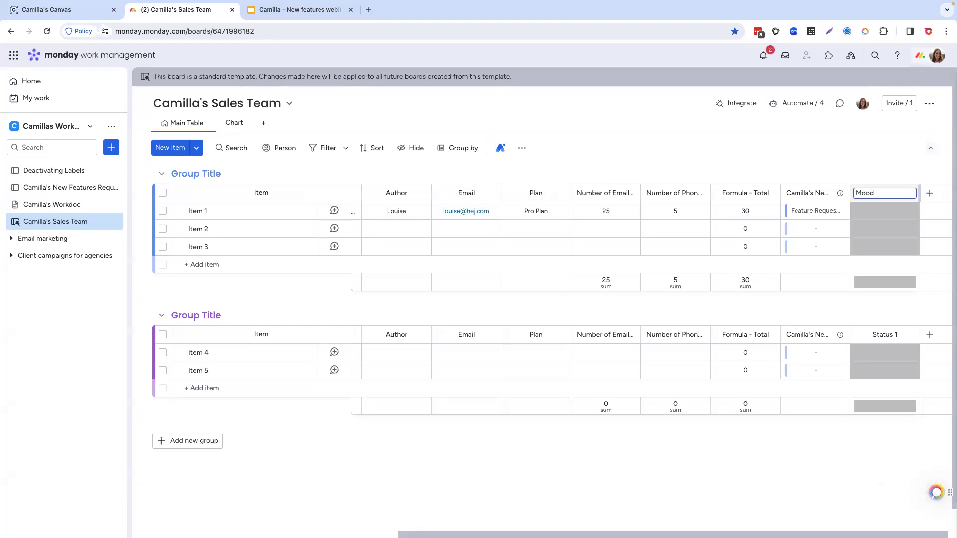
key(Return)
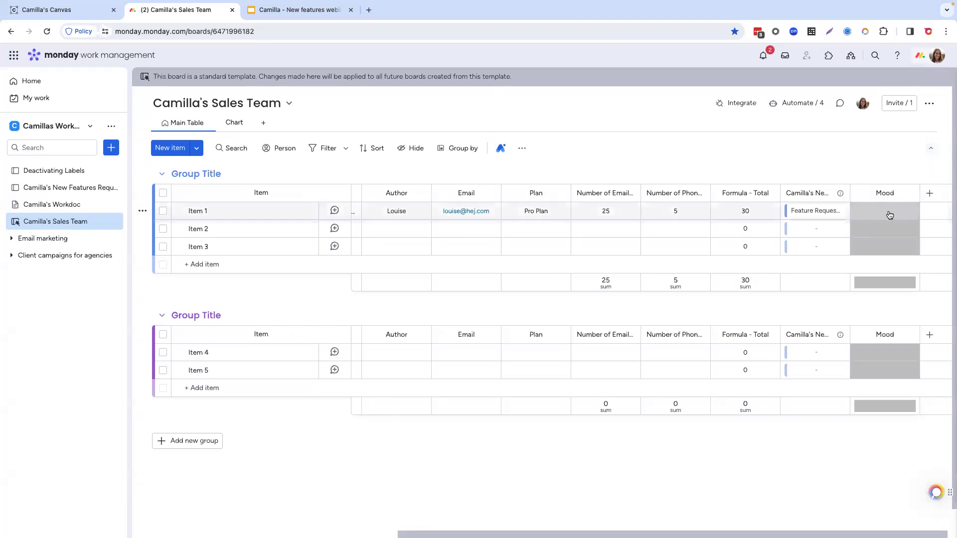
Step: Rename the Mood column's green label to Happy and its red label to Angry
click(885, 211)
click(885, 329)
key(BackSpace)
key(BackSpace)
key(BackSpace)
key(BackSpace)
text(Happy)
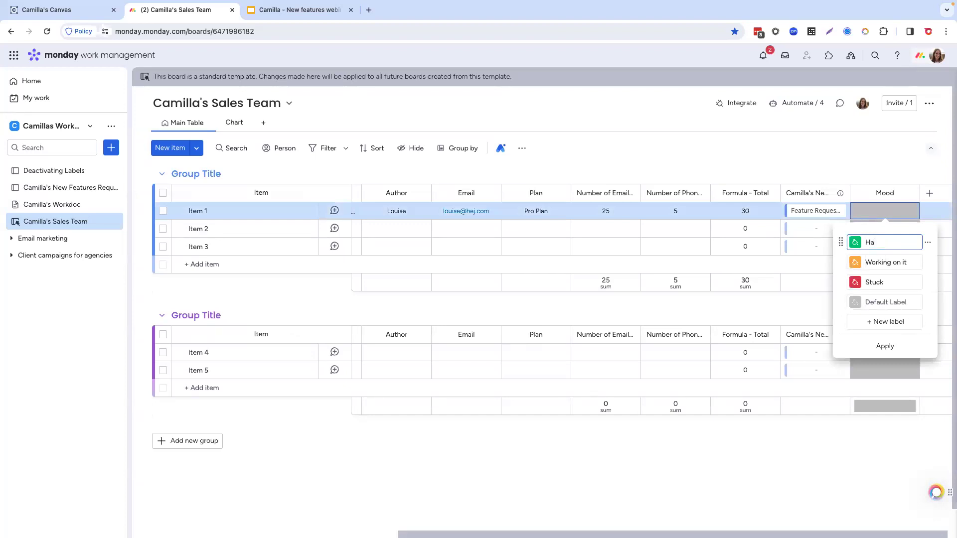
double_click(878, 282)
text(Angry)
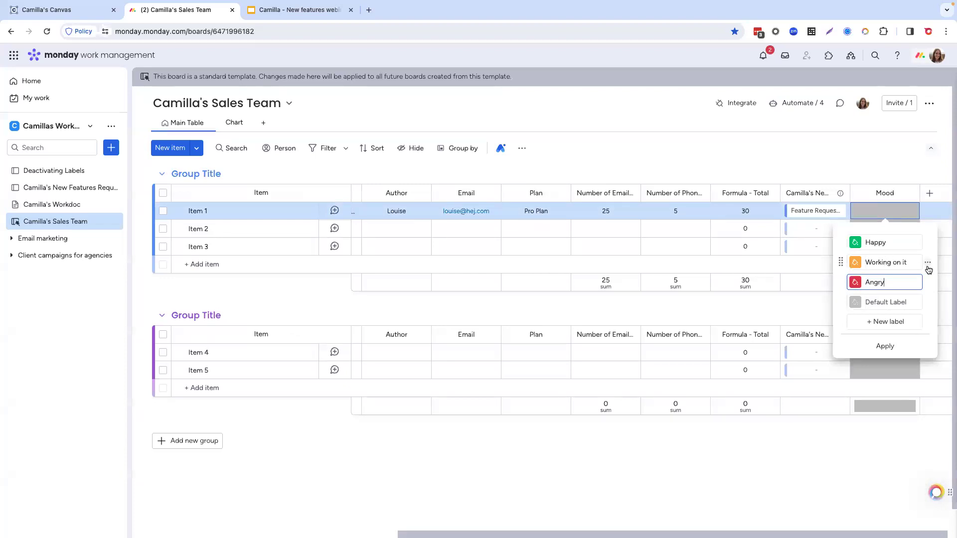
Step: Delete the Working on it label from the Mood column and apply the label changes
click(928, 262)
click(847, 291)
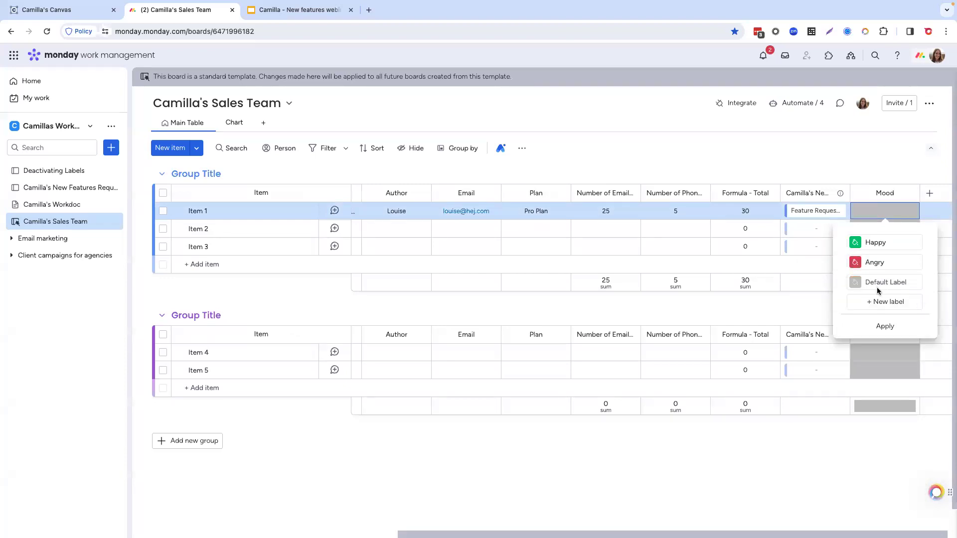
click(885, 327)
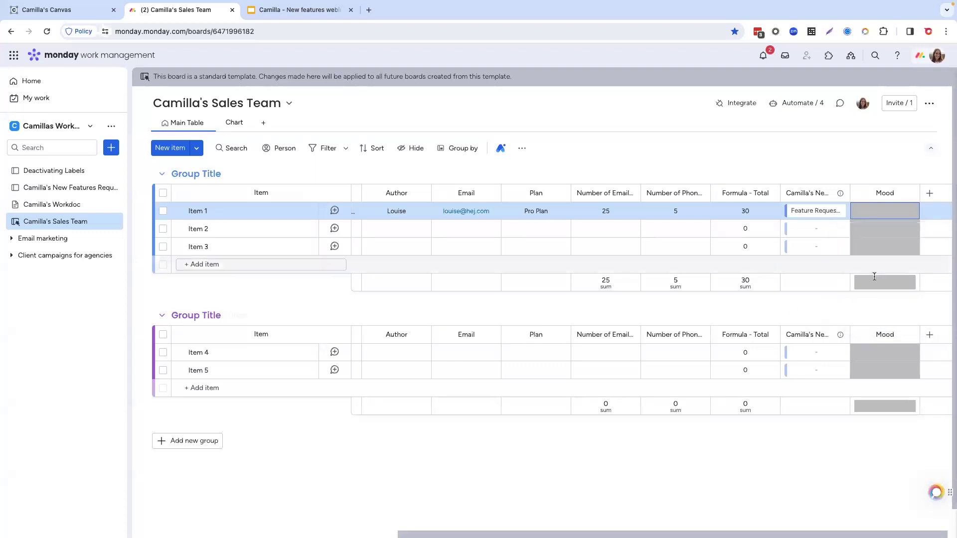
Step: Add a Button column at the end of the board, after the Mood column
scroll(676, 233, left, 10)
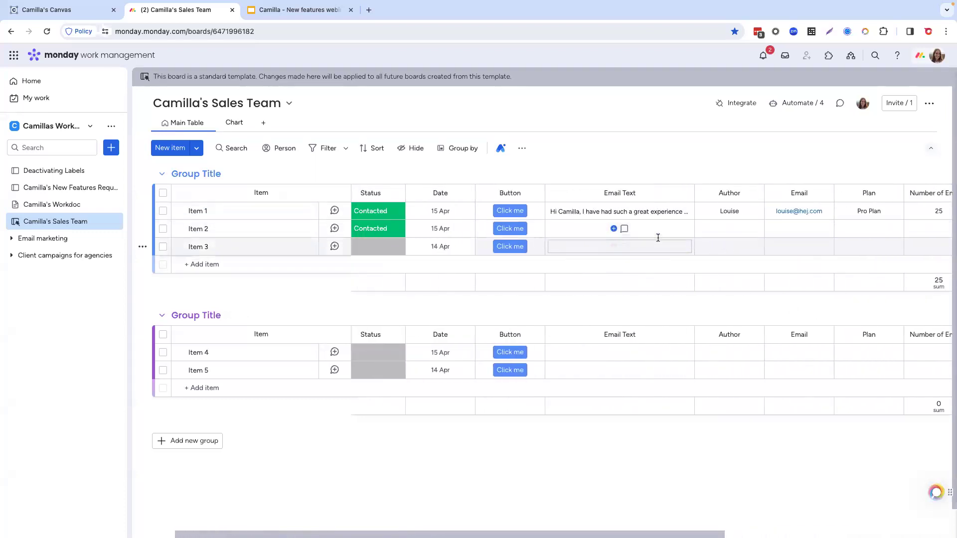
scroll(525, 234, right, 6)
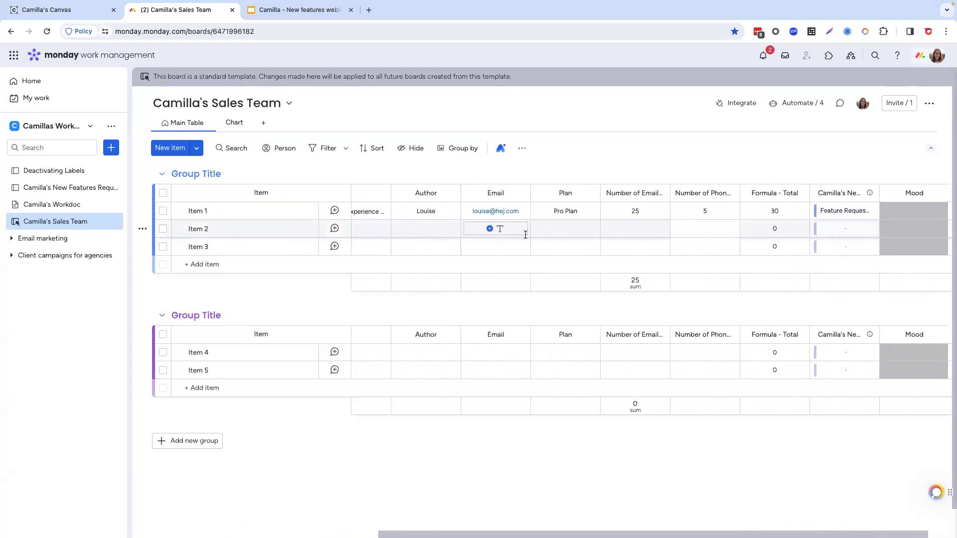
scroll(533, 229, right, 2)
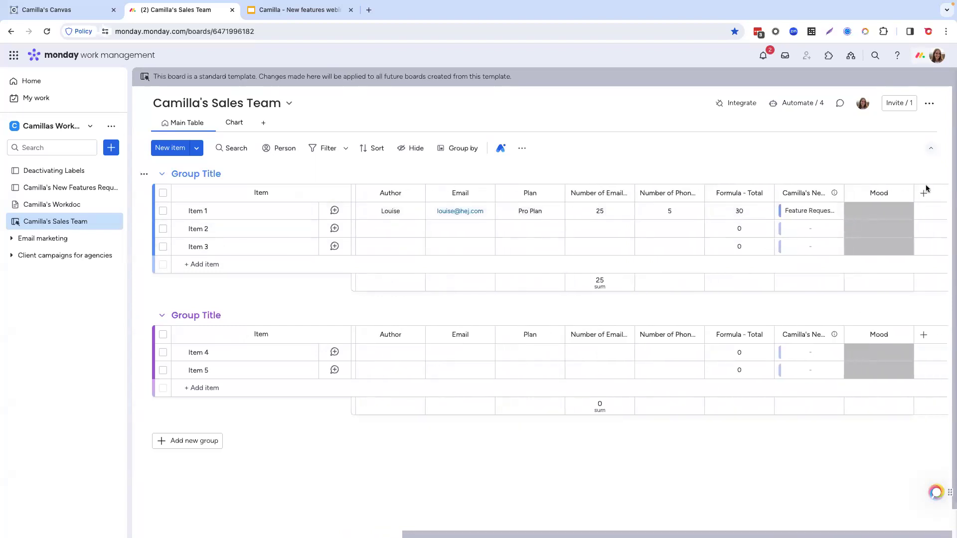
click(924, 193)
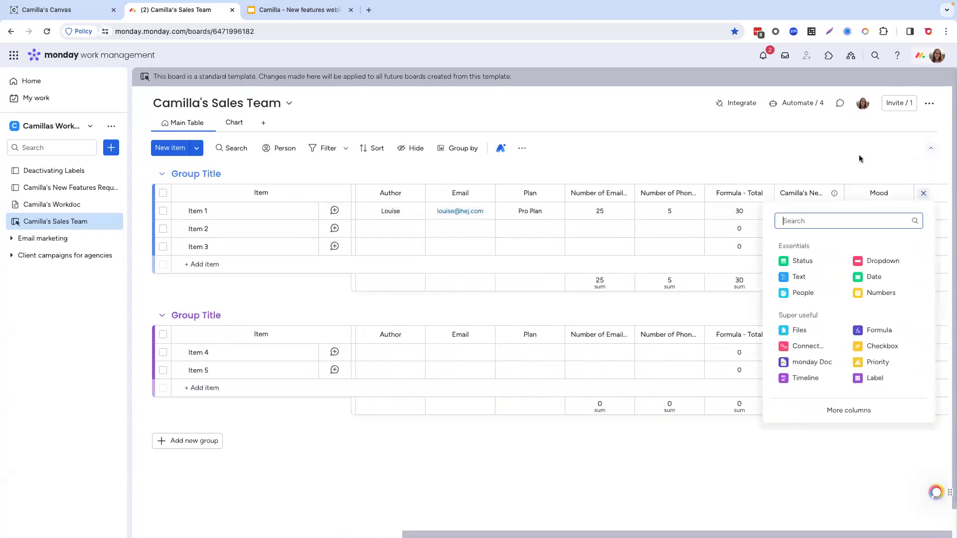
text(butt)
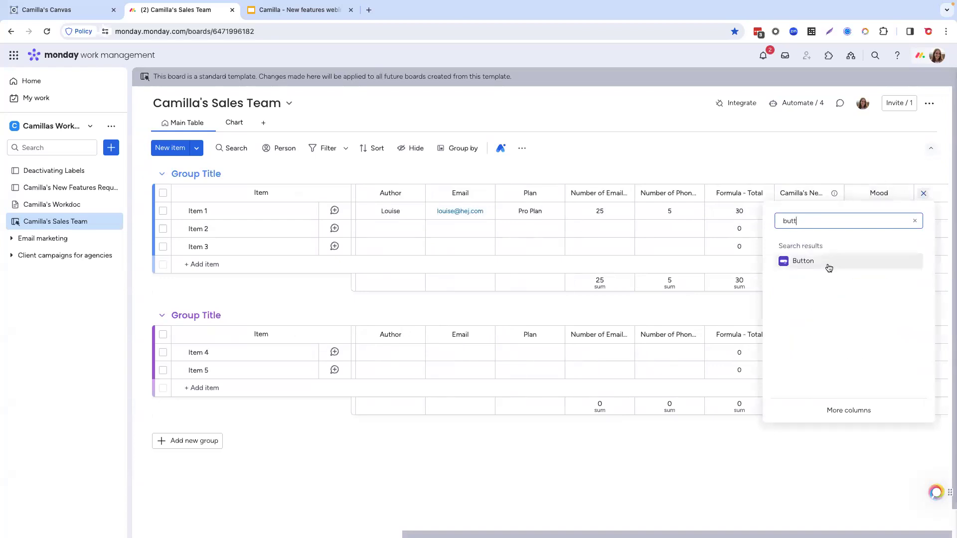
click(829, 269)
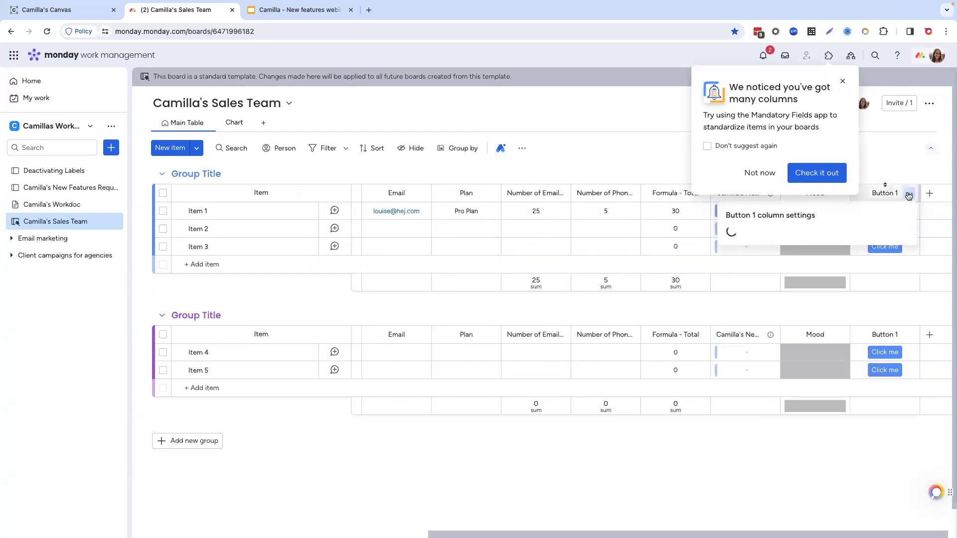
Step: Rename the new Button column as Mood trigger and dismiss the Mandatory Fields app suggestion
click(881, 194)
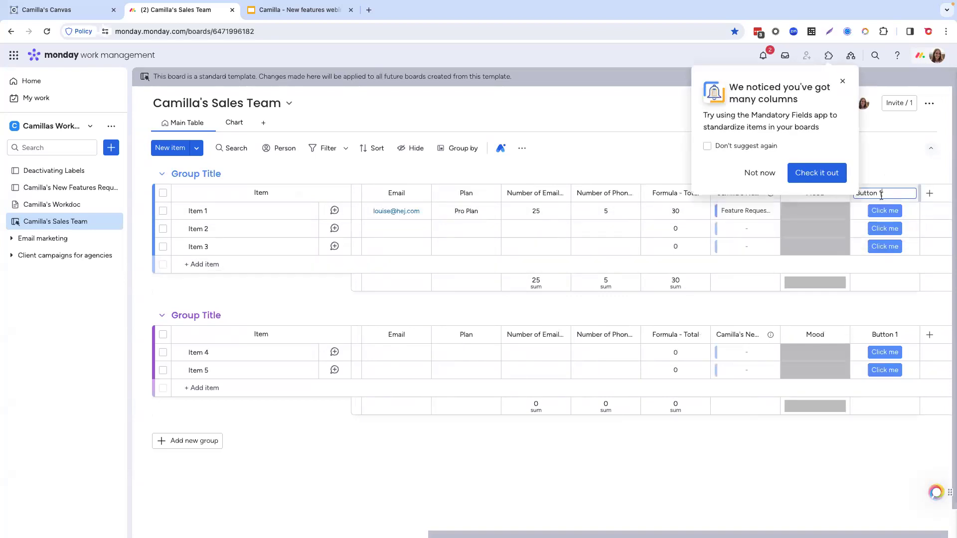
triple_click(881, 194)
text(Mood trigger)
click(899, 157)
click(845, 77)
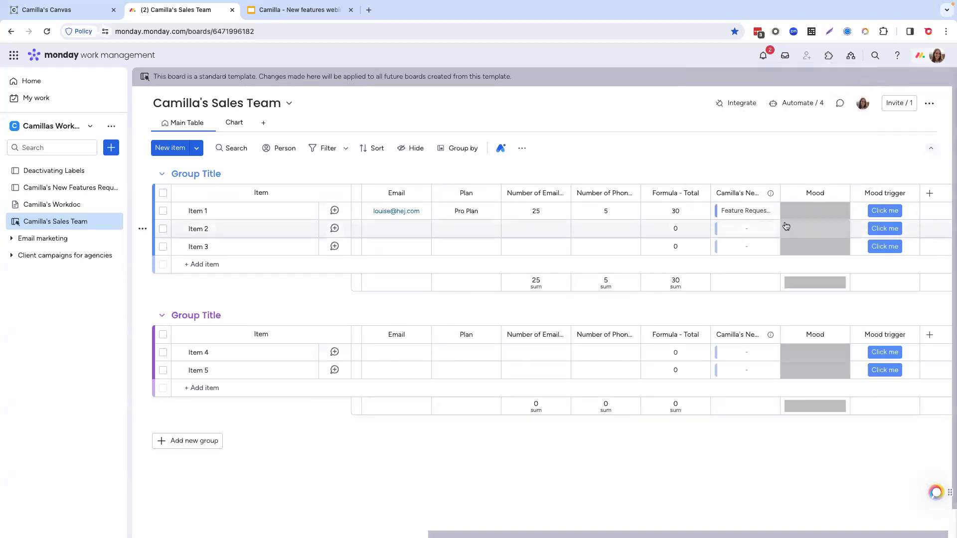
Step: Read the full Email Text of Item 1 and return to the Mood columns
scroll(790, 232, left, 1)
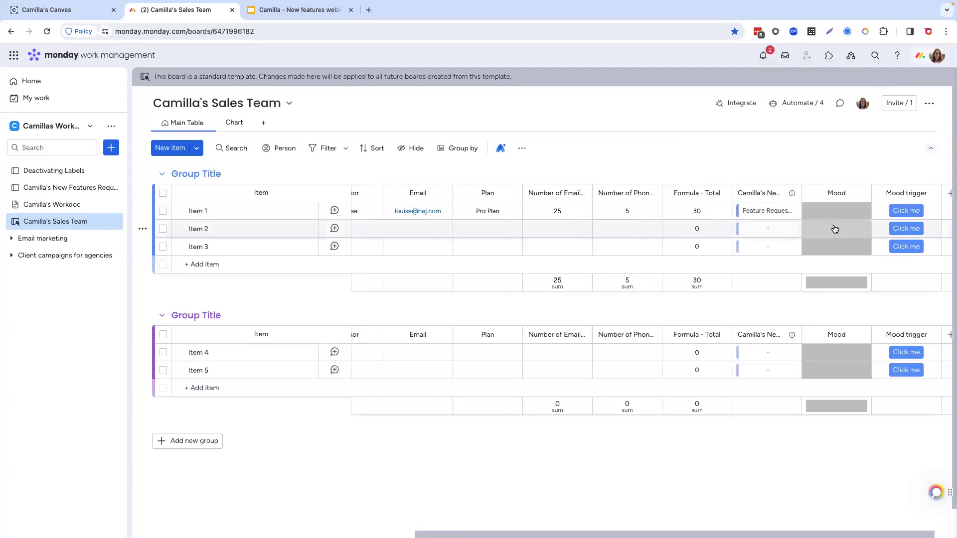
scroll(835, 229, left, 10)
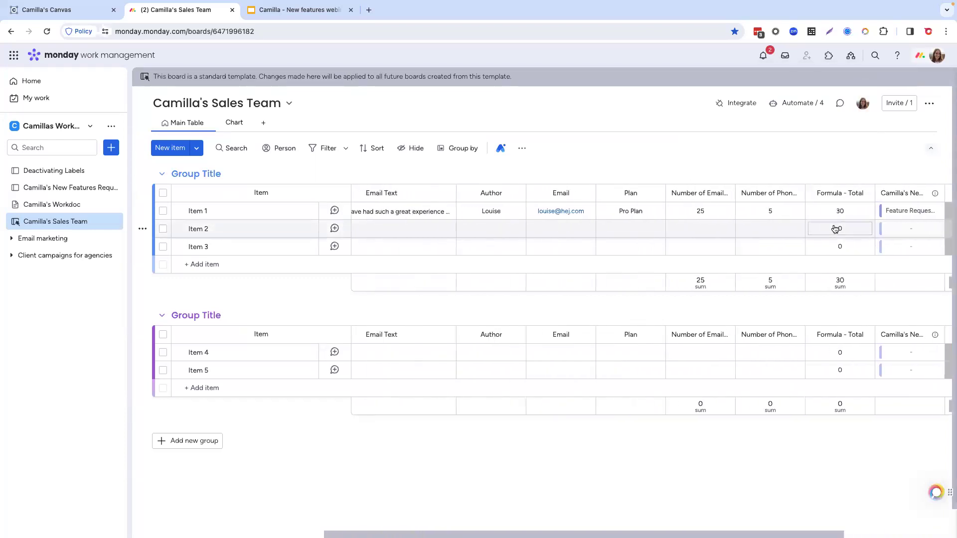
scroll(835, 226, left, 2)
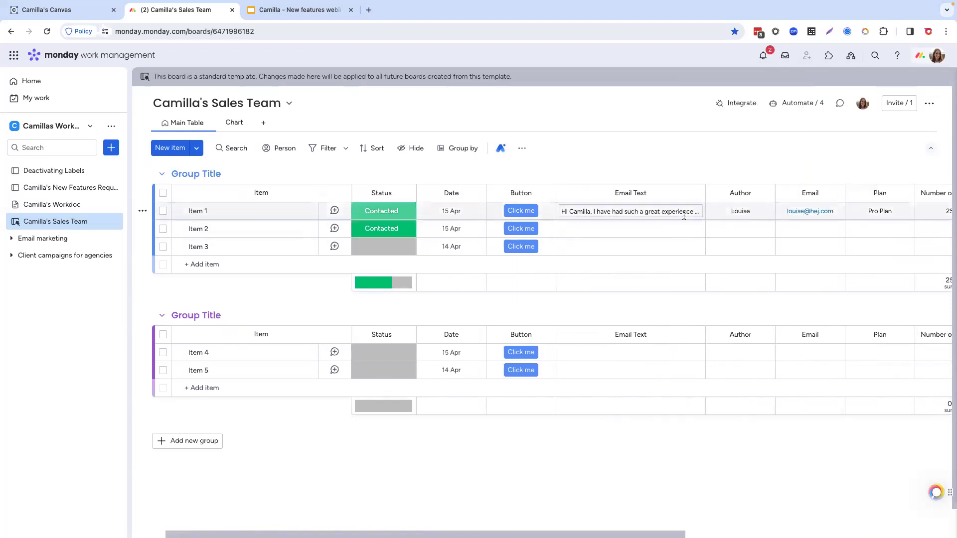
mouse_move(649, 213)
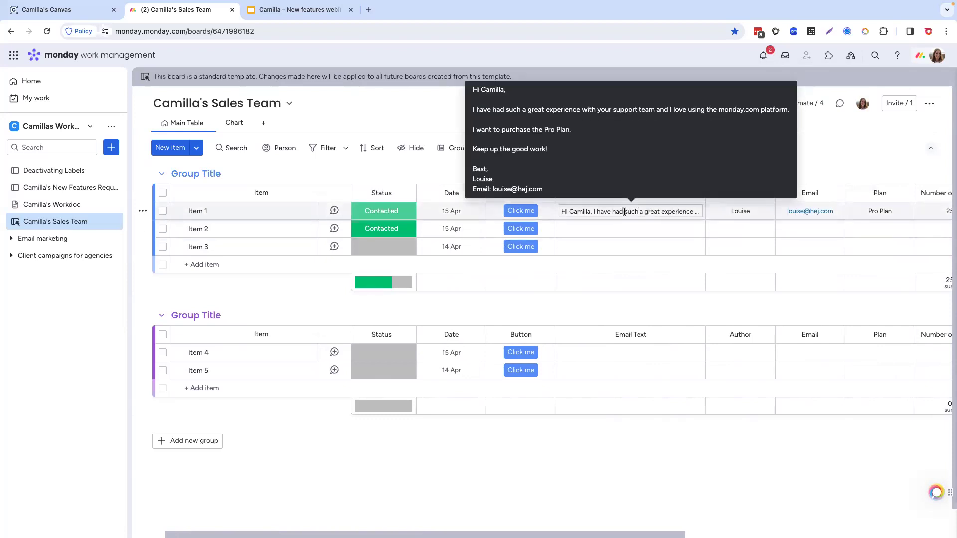
scroll(643, 213, right, 5)
scroll(626, 214, right, 2)
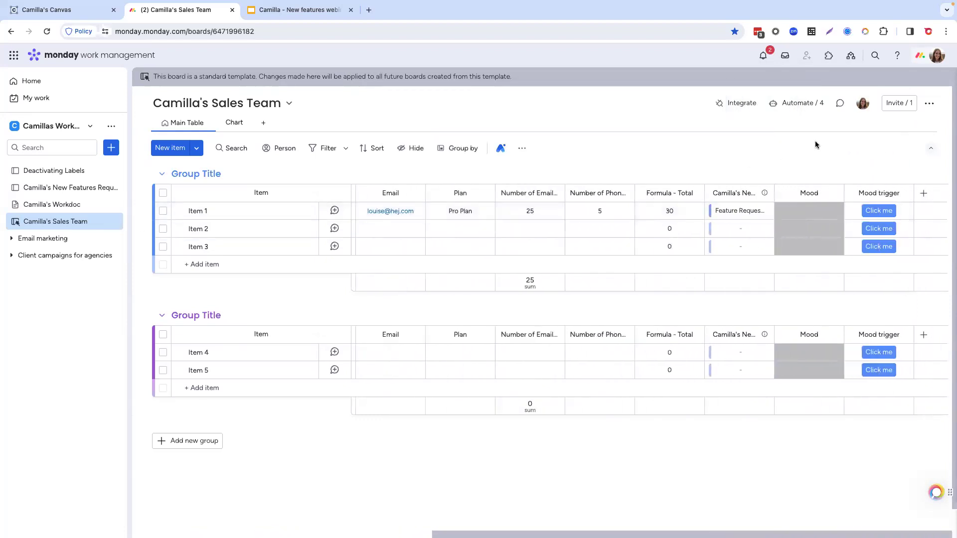
Step: Find the Categorize with AI app among the board's integration templates and use its "When column changes categorize column, into column" template
click(733, 102)
click(456, 118)
text(categ)
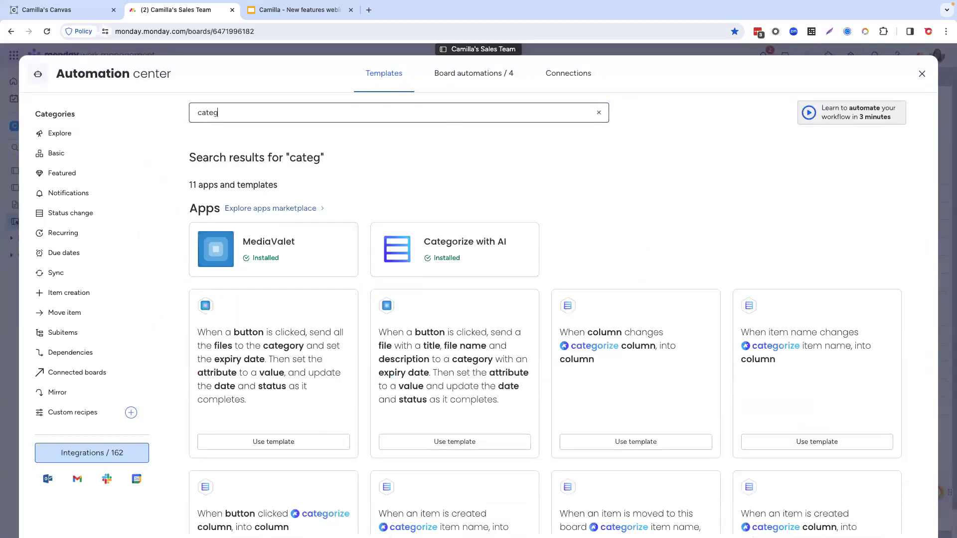
text(orize)
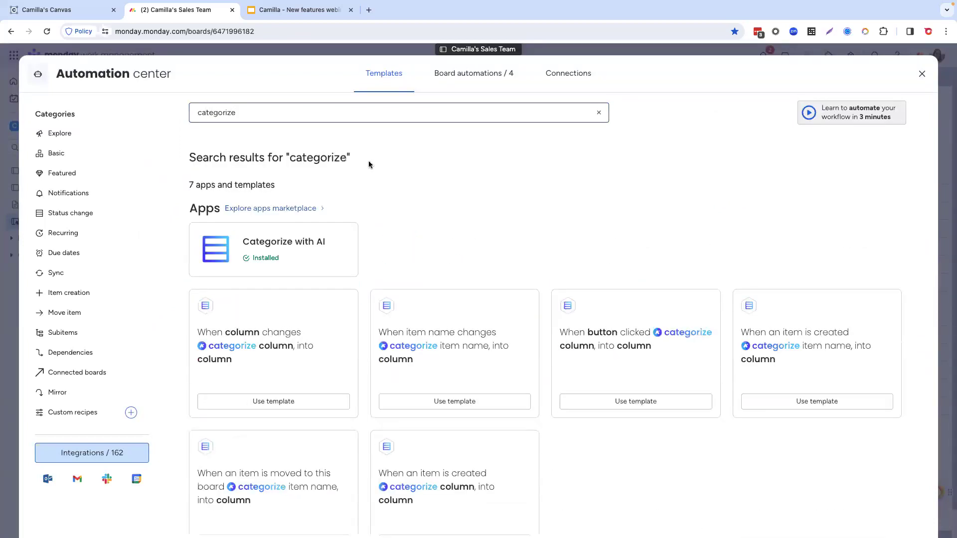
click(331, 252)
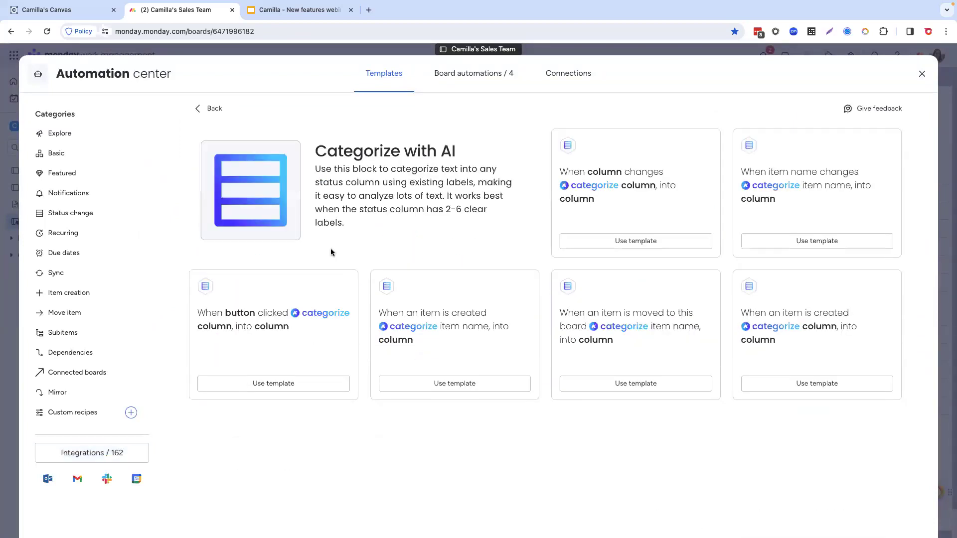
click(624, 241)
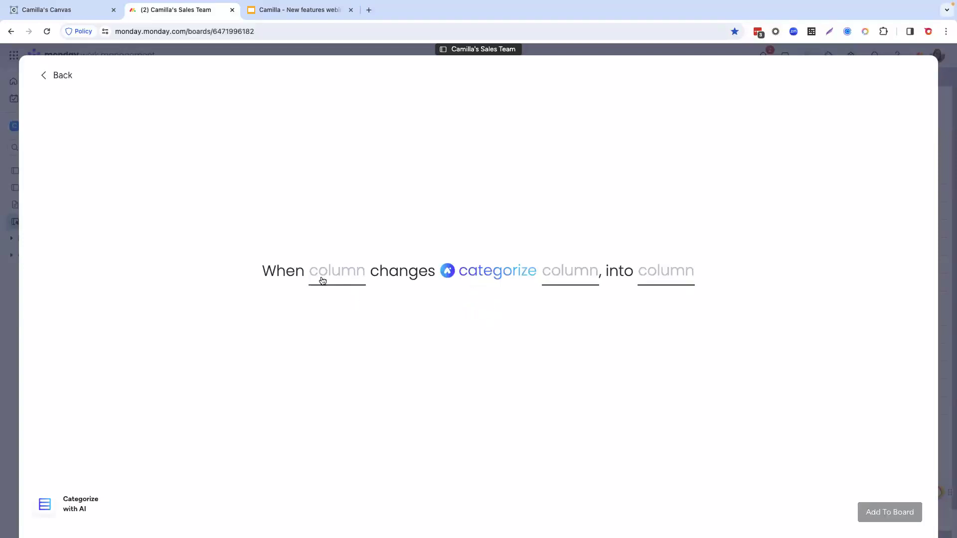
Step: Set the automation to categorize Email Text into Mood when Mood trigger changes, and add it to the board
click(323, 281)
scroll(337, 374, down, 5)
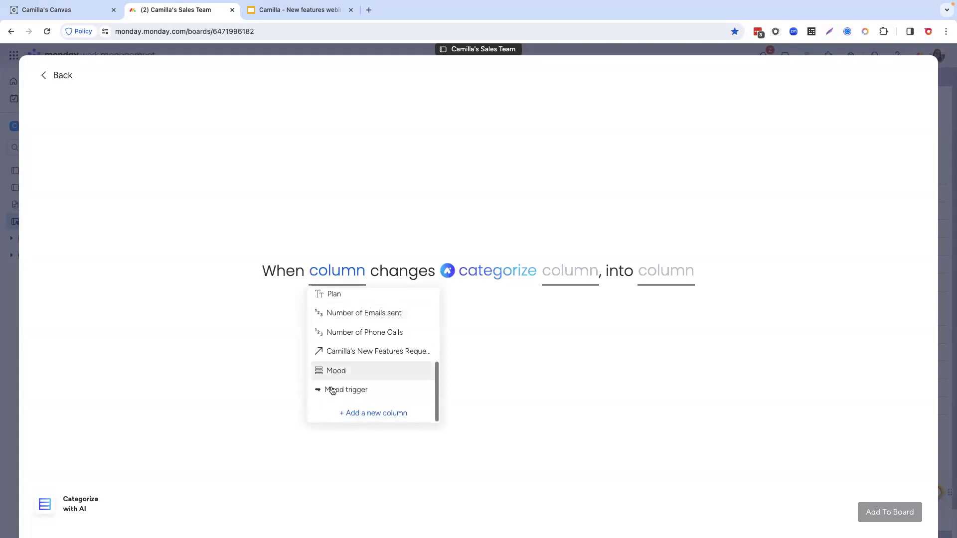
click(332, 391)
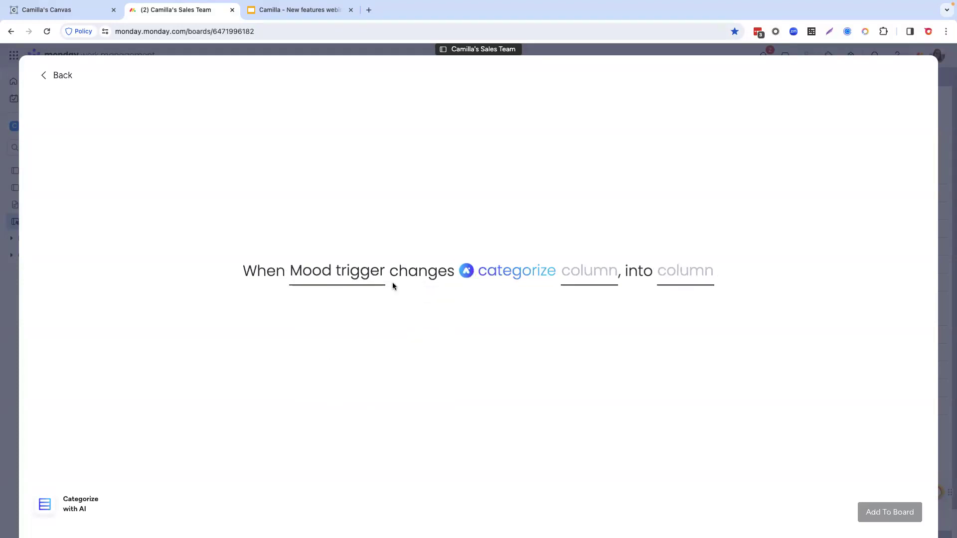
click(588, 270)
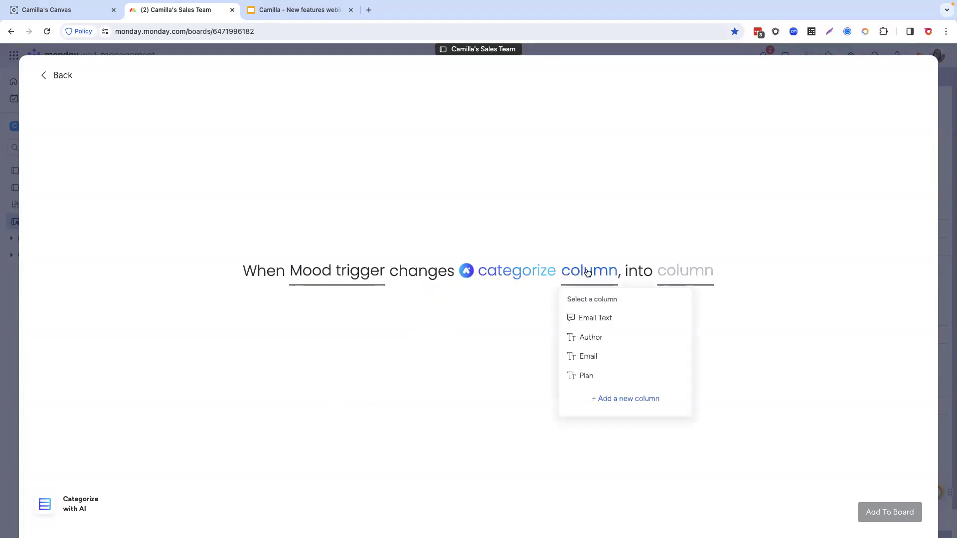
click(588, 320)
click(690, 276)
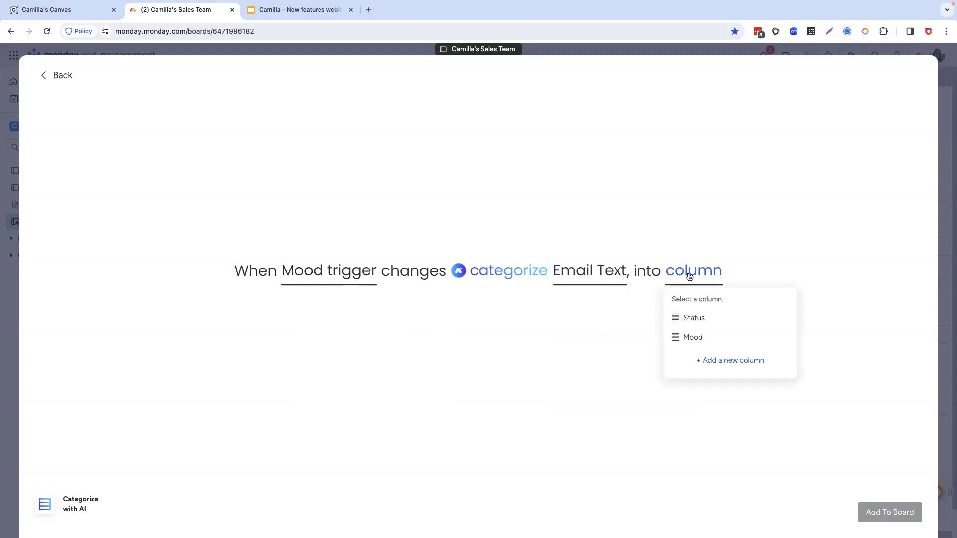
click(689, 338)
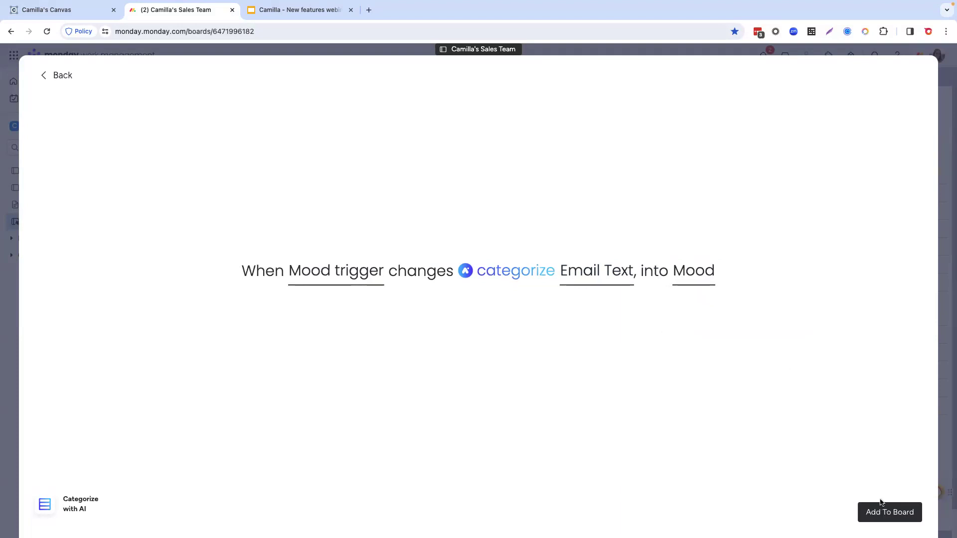
click(891, 514)
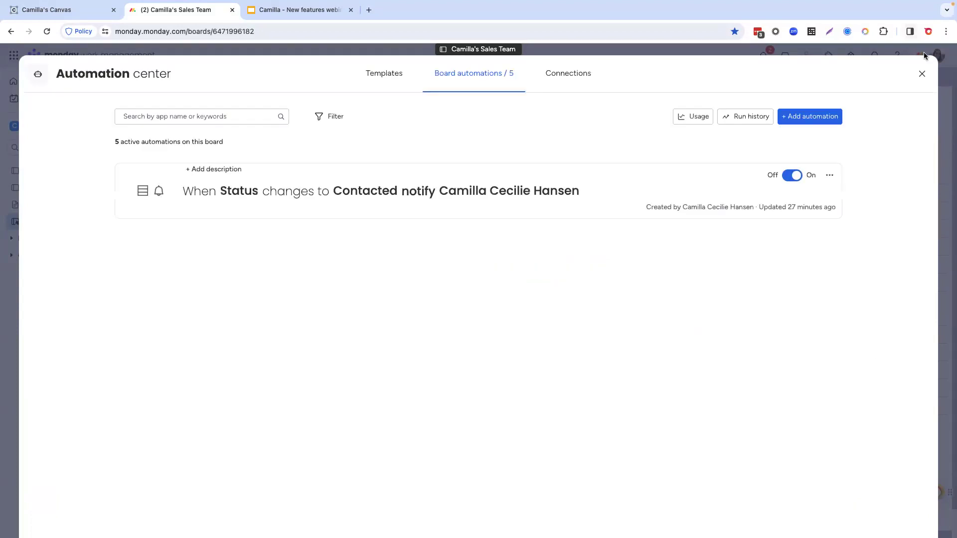
Step: Close the Automation center and run the Mood trigger button for Item 1
click(922, 74)
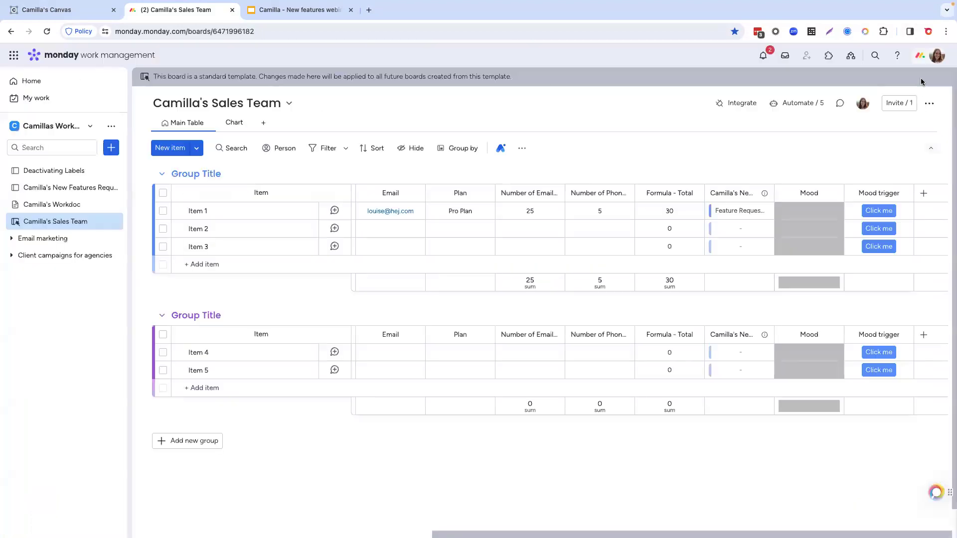
click(879, 211)
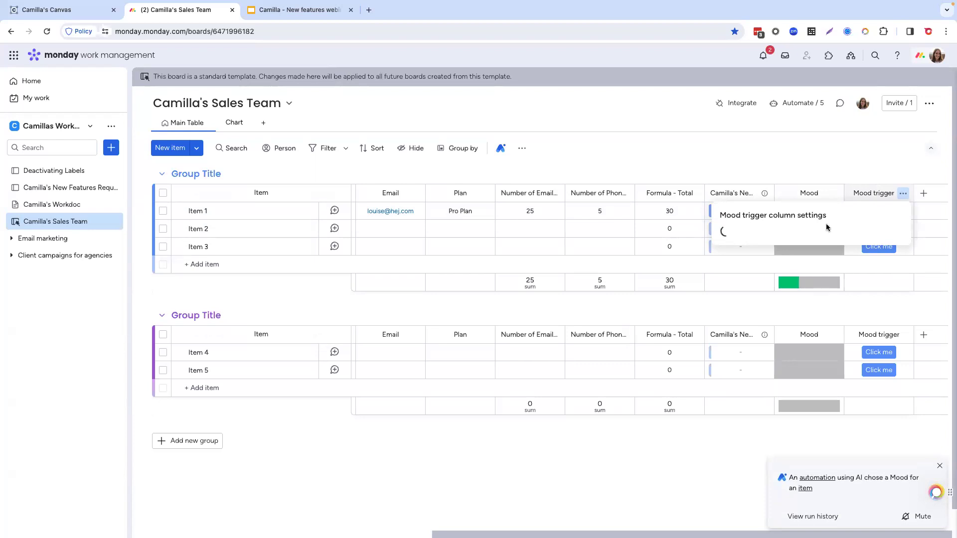
click(861, 308)
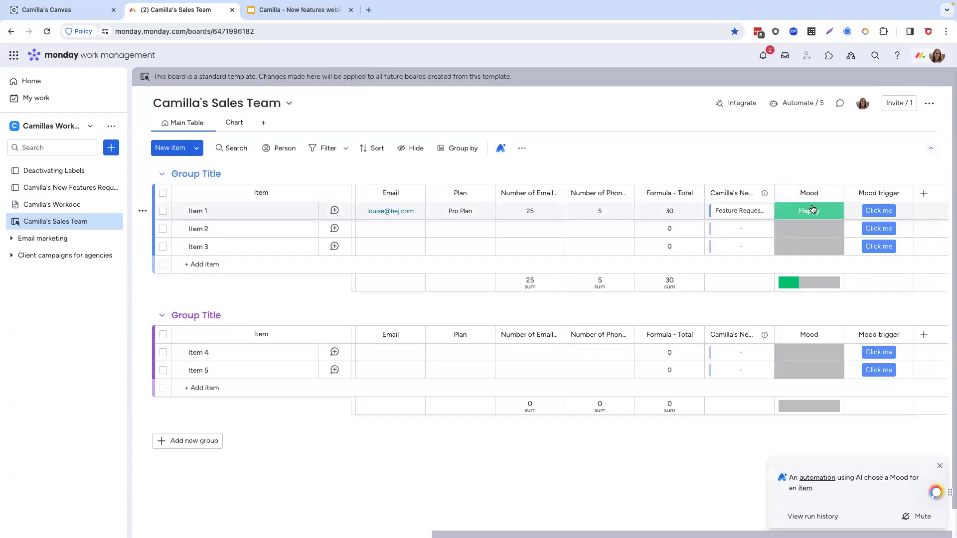